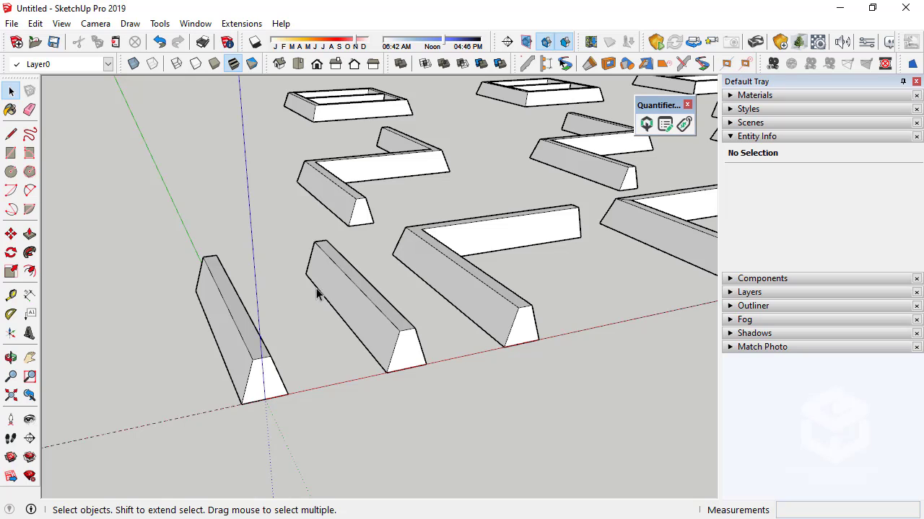
- Examine the rows of stone foundation models from several angles and check the entity details of the second straight foundation
{"action": "middle_click_drag", "start_coordinate": [316, 292], "coordinate": [275, 330]}
{"action": "scroll", "coordinate": [147, 311], "scroll_direction": "down", "scroll_amount": 5}
{"action": "middle_click_drag", "start_coordinate": [146, 311], "coordinate": [181, 334]}
{"action": "scroll", "coordinate": [189, 355], "scroll_direction": "up", "scroll_amount": 4}
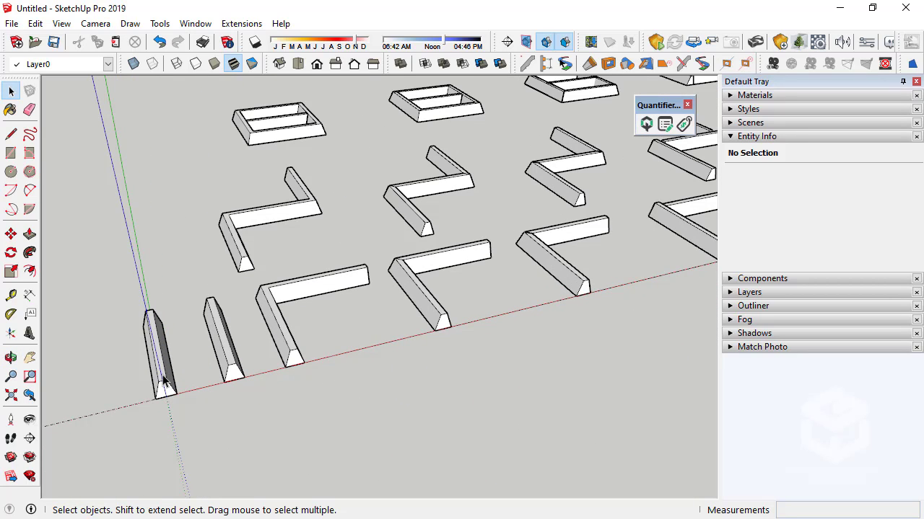
{"action": "left_click", "coordinate": [225, 350]}
{"action": "scroll", "coordinate": [217, 361], "scroll_direction": "down", "scroll_amount": 2}
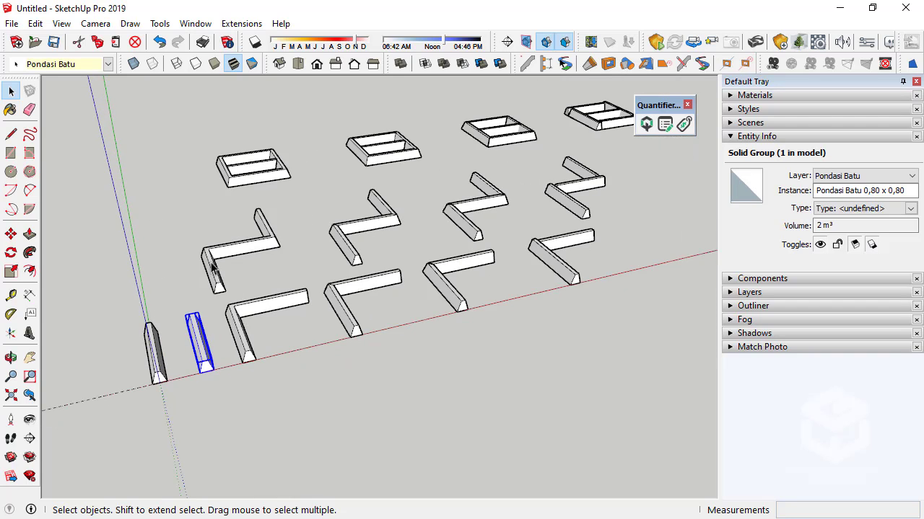
{"action": "scroll", "coordinate": [249, 238], "scroll_direction": "up", "scroll_amount": 6}
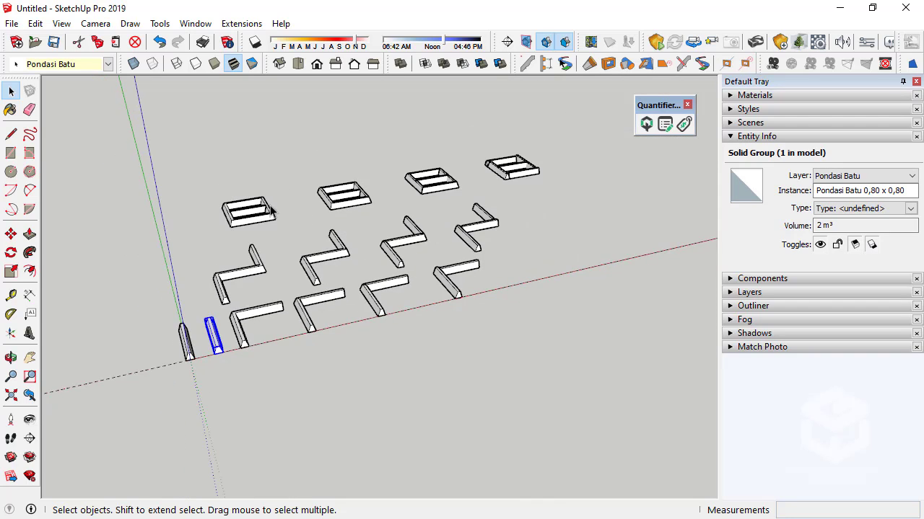
{"action": "middle_click_drag", "start_coordinate": [241, 249], "coordinate": [200, 251]}
{"action": "scroll", "coordinate": [231, 241], "scroll_direction": "down", "scroll_amount": 6}
{"action": "middle_click_drag", "start_coordinate": [317, 343], "coordinate": [338, 294]}
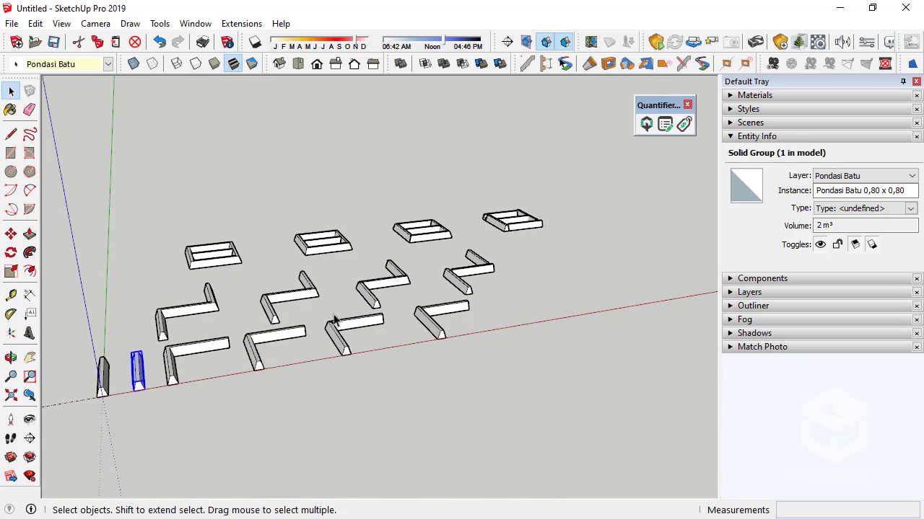
{"action": "scroll", "coordinate": [234, 289], "scroll_direction": "up", "scroll_amount": 3}
{"action": "middle_click_drag", "start_coordinate": [599, 199], "coordinate": [173, 386]}
{"action": "scroll", "coordinate": [173, 386], "scroll_direction": "up", "scroll_amount": 5}
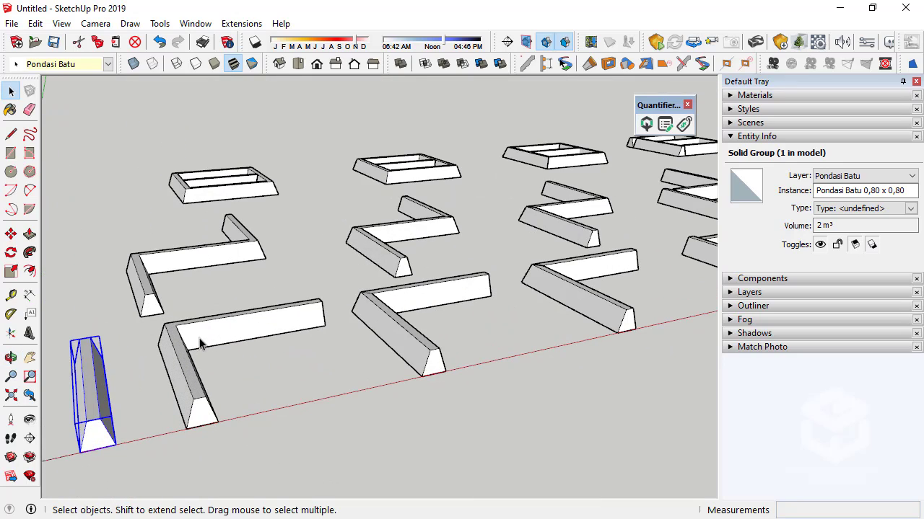
- Open the Quantifier Pro component report and compare the quantities of the neighbouring L-shaped and Z-shaped foundations
{"action": "left_click", "coordinate": [281, 332]}
{"action": "middle_click_drag", "start_coordinate": [281, 331], "coordinate": [224, 369]}
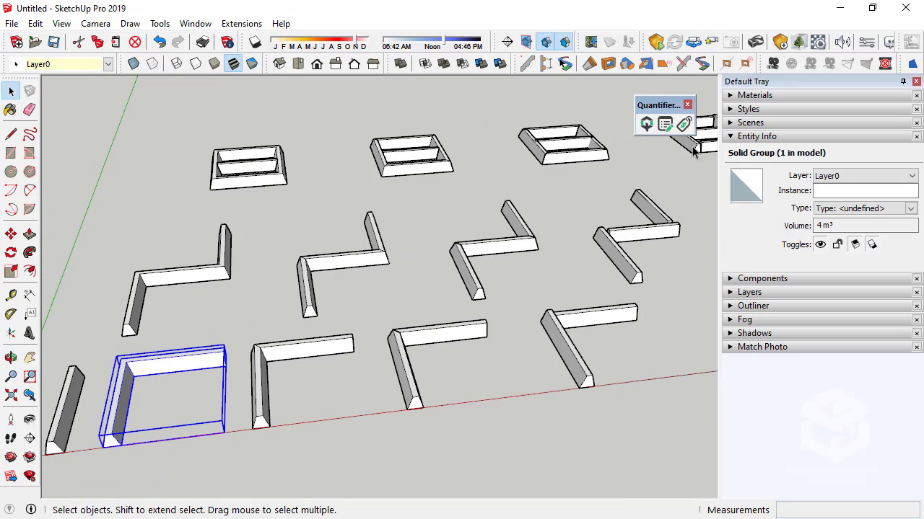
{"action": "left_click", "coordinate": [645, 124]}
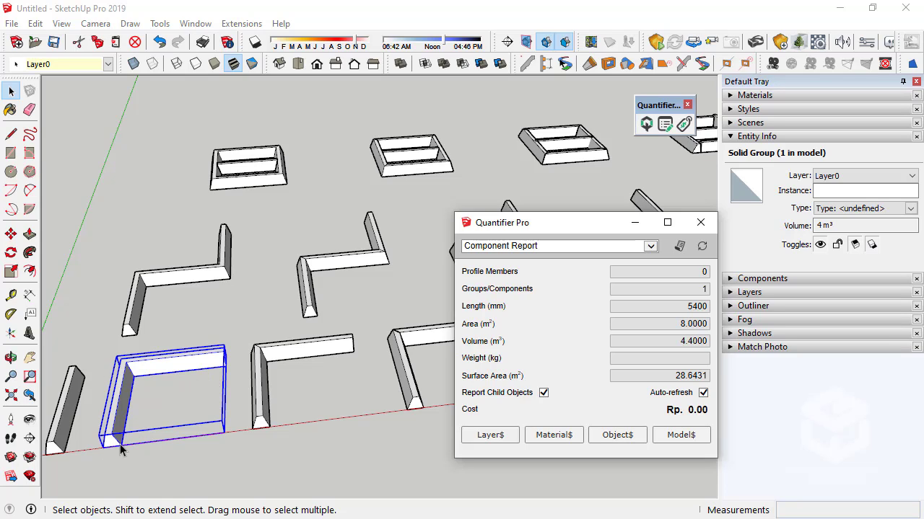
{"action": "left_click", "coordinate": [271, 353]}
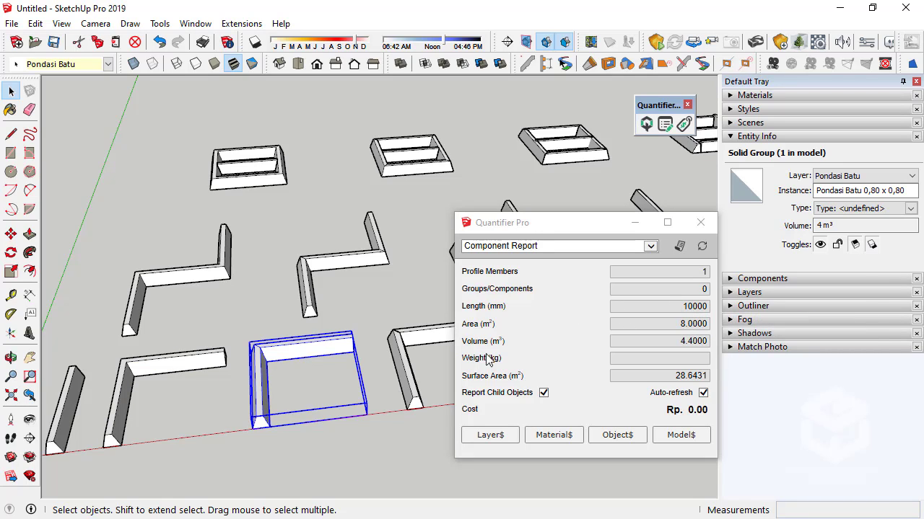
{"action": "left_click", "coordinate": [135, 376]}
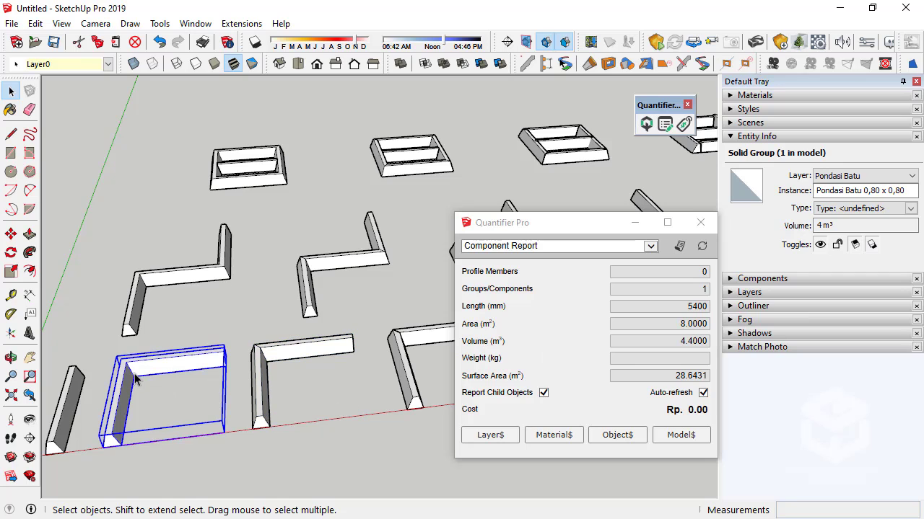
{"action": "left_click", "coordinate": [270, 361]}
{"action": "middle_click_drag", "start_coordinate": [343, 339], "coordinate": [381, 324]}
{"action": "left_click", "coordinate": [388, 282]}
{"action": "middle_click_drag", "start_coordinate": [241, 302], "coordinate": [288, 280]}
{"action": "scroll", "coordinate": [346, 284], "scroll_direction": "up", "scroll_amount": 5}
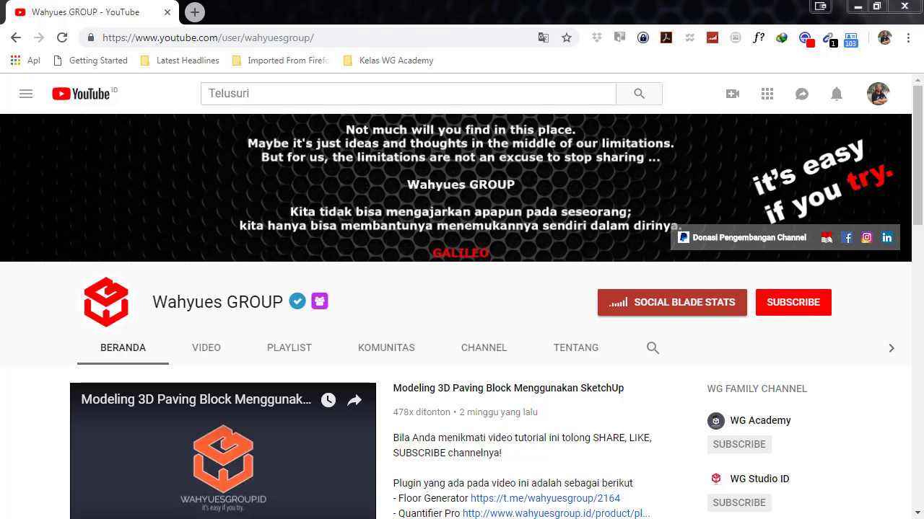
- Switch to the browser, subscribe to the Wahyues GROUP YouTube channel and turn on its notifications
{"action": "left_click", "coordinate": [816, 305]}
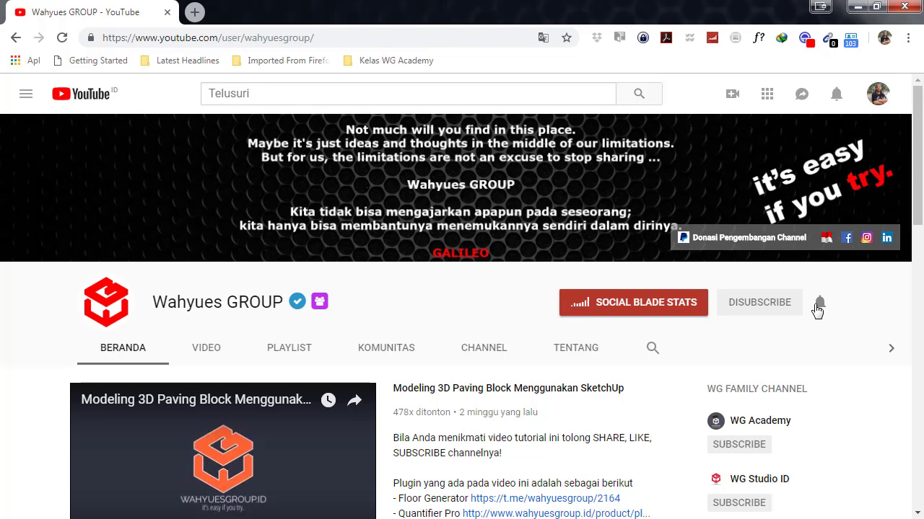
{"action": "left_click", "coordinate": [818, 304]}
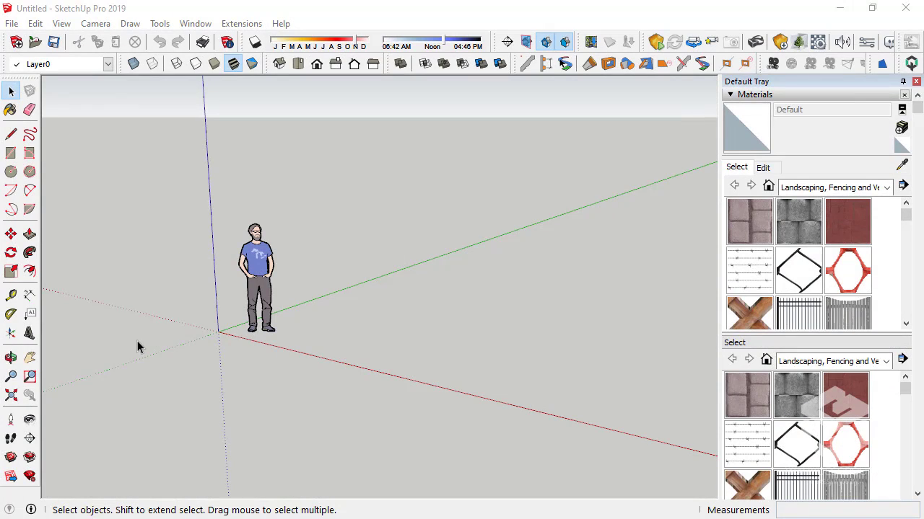
- Delete the scale figure at the origin and set the camera to a front view with parallel projection
{"action": "left_click", "coordinate": [256, 277]}
{"action": "key", "text": "Delete"}
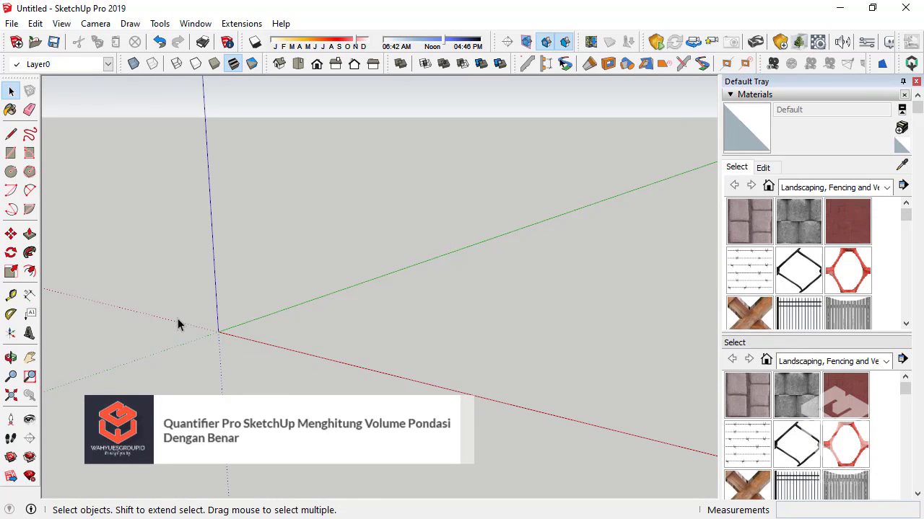
{"action": "middle_click_drag", "start_coordinate": [166, 275], "coordinate": [227, 296]}
{"action": "left_click", "coordinate": [317, 63]}
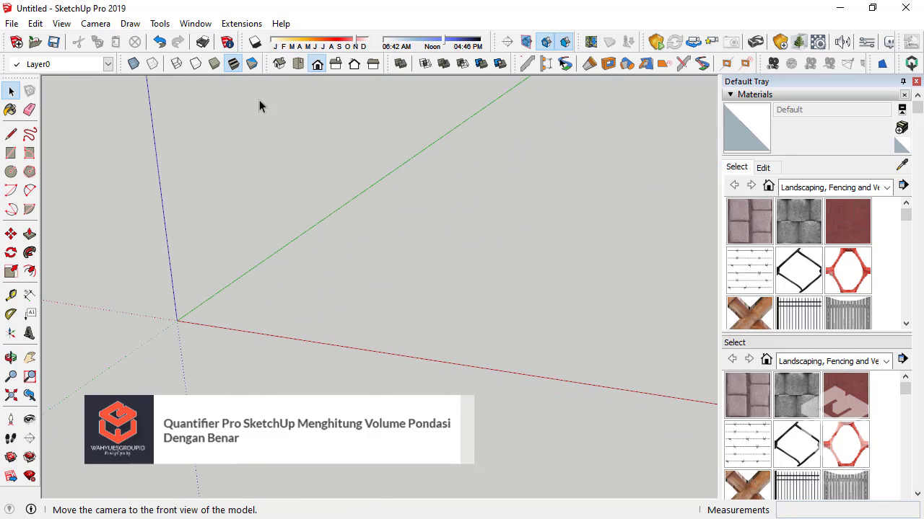
{"action": "left_click", "coordinate": [96, 23]}
{"action": "left_click", "coordinate": [119, 92]}
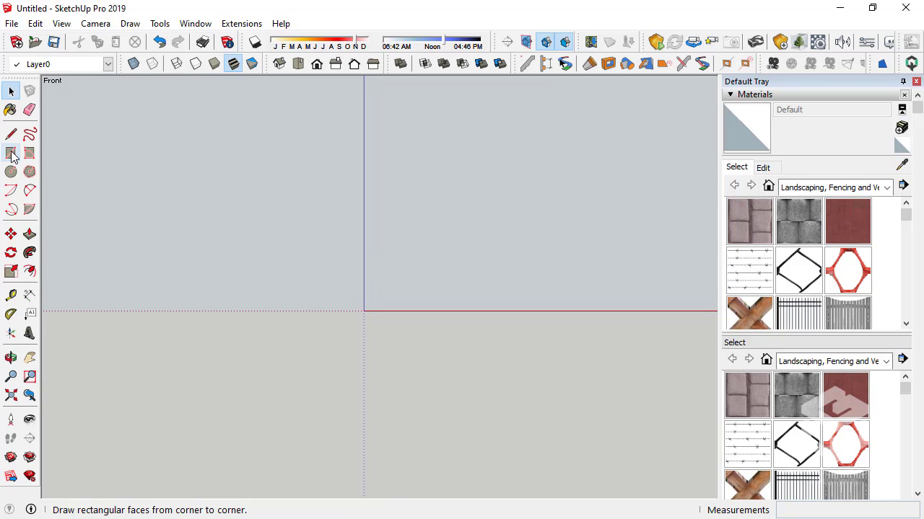
- Place vertical guides 400 mm on each side of the blue axis and a horizontal guide 800 mm above the red axis
{"action": "left_click", "coordinate": [11, 295]}
{"action": "left_click", "coordinate": [363, 262]}
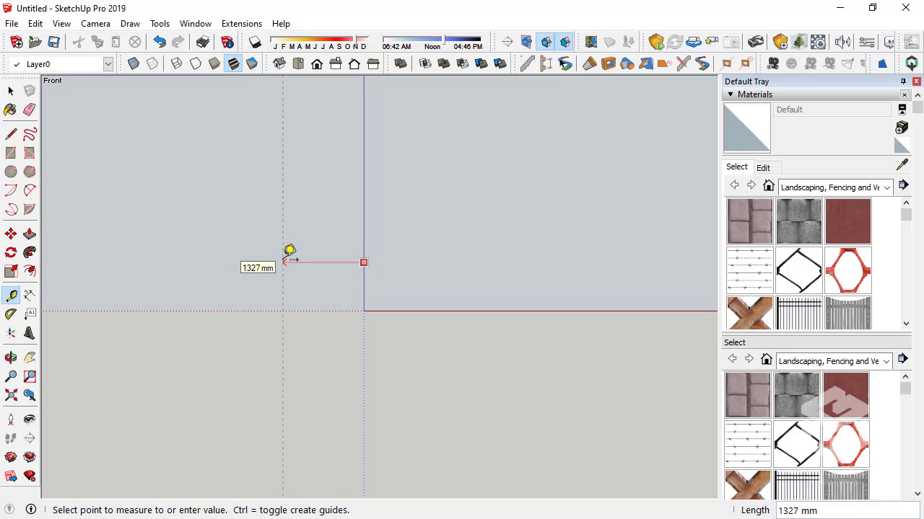
{"action": "type", "text": "400"}
{"action": "key", "text": "Return"}
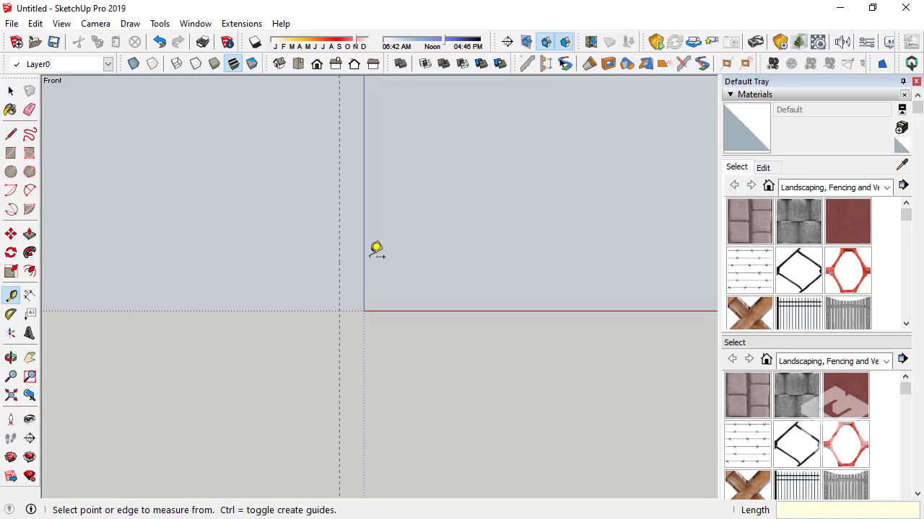
{"action": "left_click", "coordinate": [364, 257]}
{"action": "type", "text": "400"}
{"action": "key", "text": "Return"}
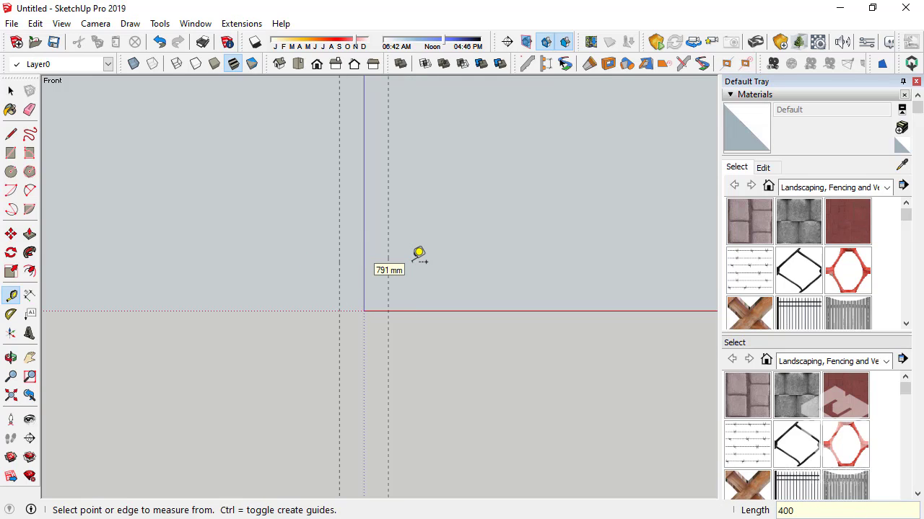
{"action": "left_click", "coordinate": [379, 311]}
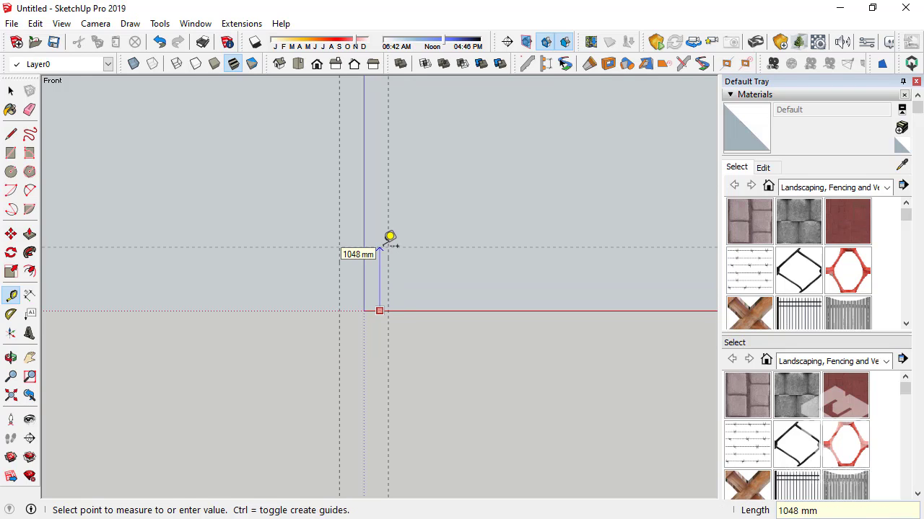
{"action": "type", "text": "800"}
{"action": "key", "text": "Return"}
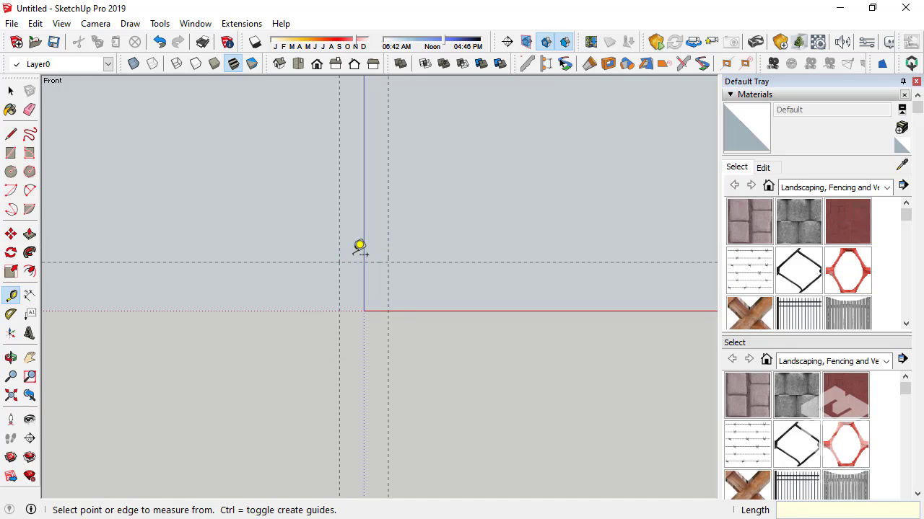
- Place two more vertical guides 150 mm on each side of the blue axis for the foundation's top width
{"action": "scroll", "coordinate": [394, 278], "scroll_direction": "up", "scroll_amount": 4}
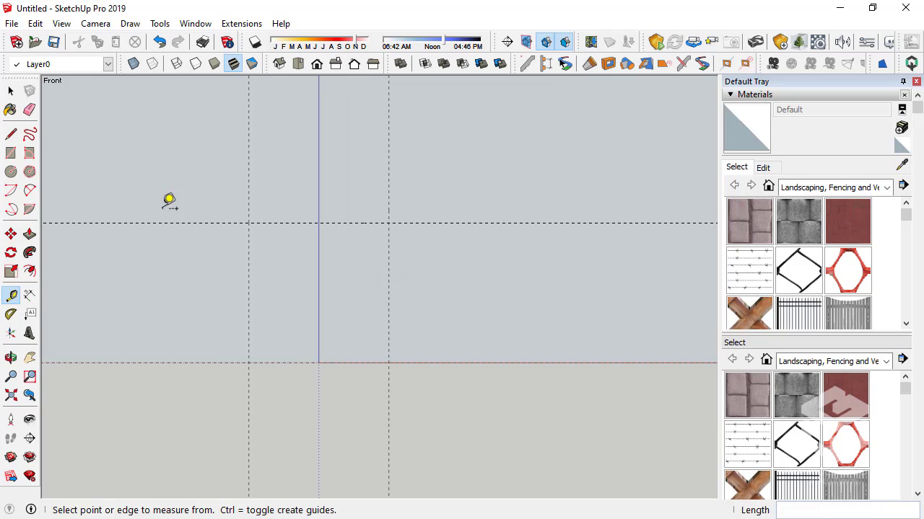
{"action": "left_click", "coordinate": [318, 262]}
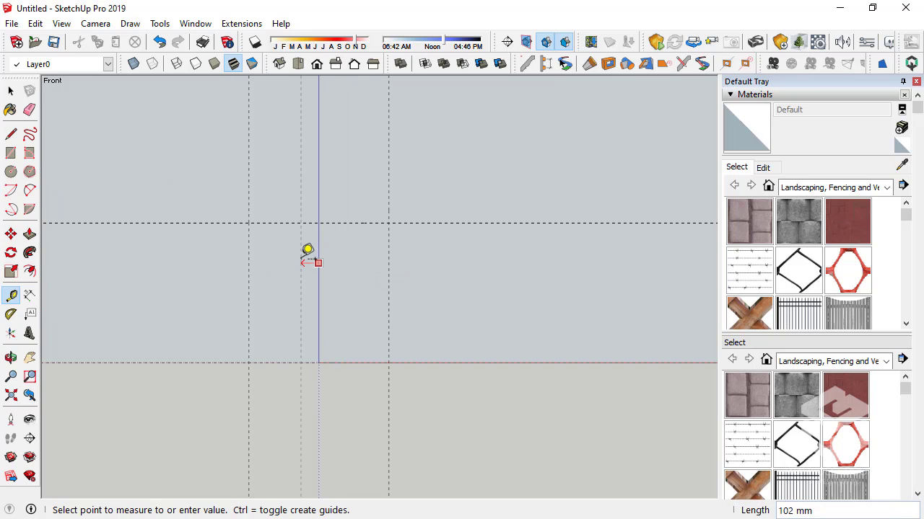
{"action": "type", "text": "150"}
{"action": "key", "text": "Return"}
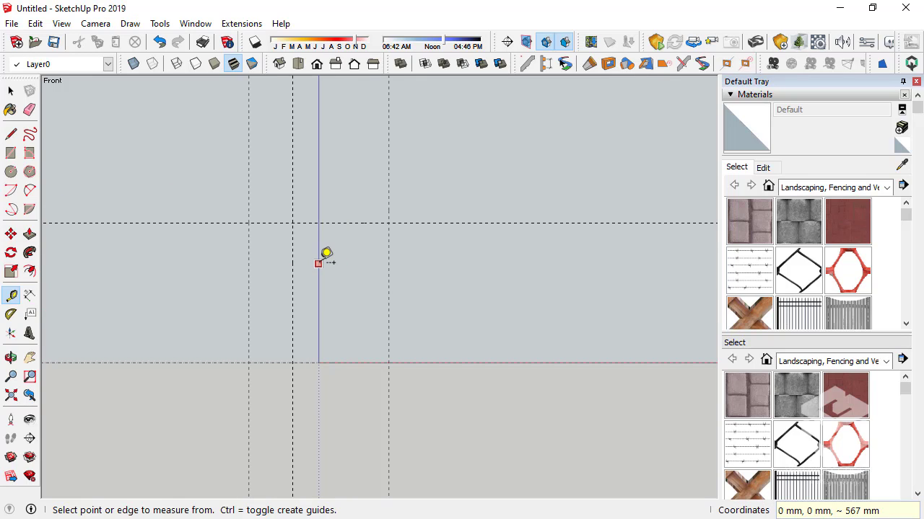
{"action": "left_click", "coordinate": [318, 263]}
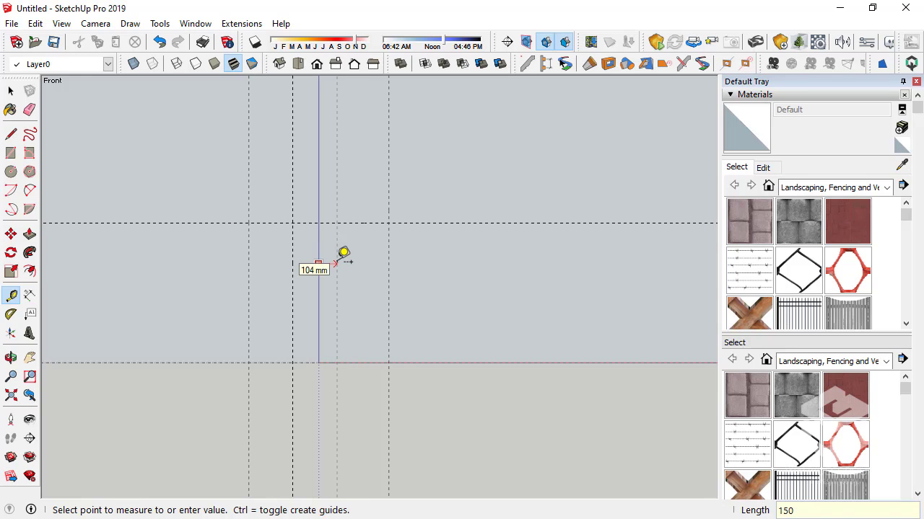
{"action": "key", "text": "Return"}
- Draw a closed trapezoid through the guide intersections, 800 mm wide at the base, 300 mm wide at the top and 800 mm high
{"action": "left_click", "coordinate": [11, 135]}
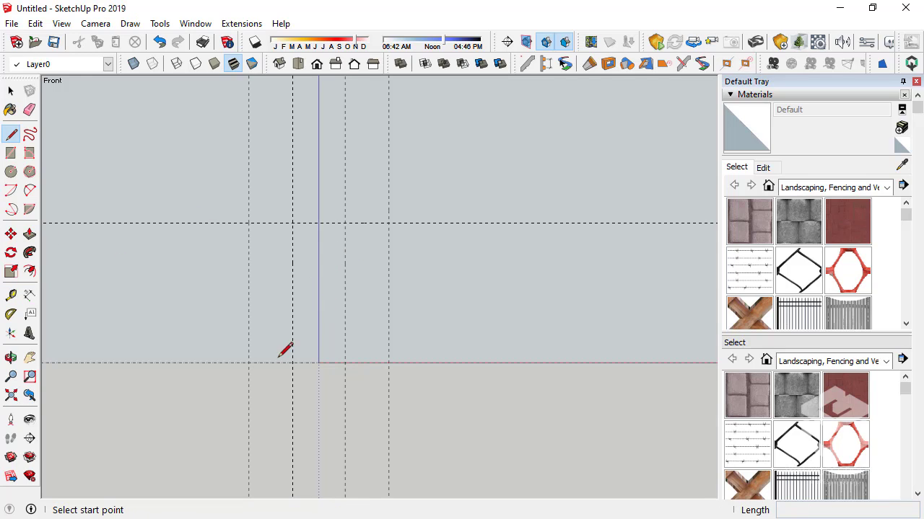
{"action": "left_click", "coordinate": [249, 363]}
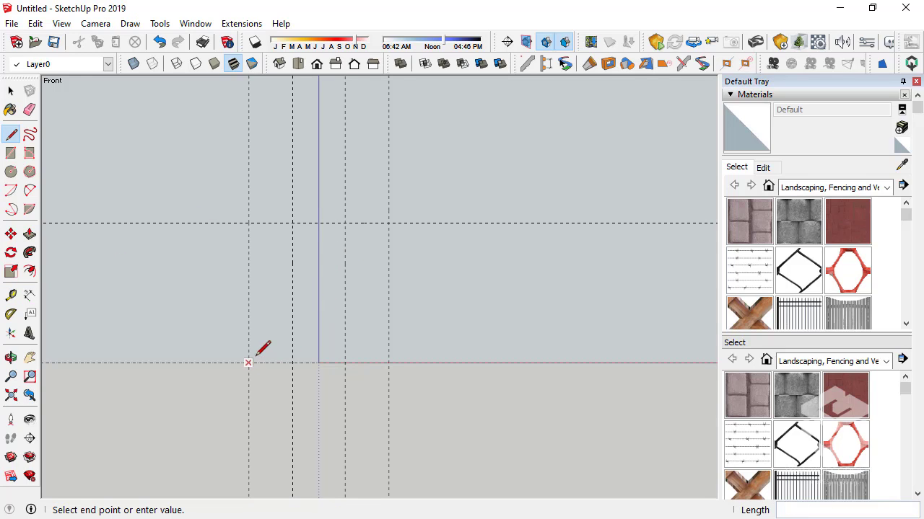
{"action": "left_click", "coordinate": [292, 223]}
{"action": "left_click", "coordinate": [345, 223]}
{"action": "left_click", "coordinate": [388, 363]}
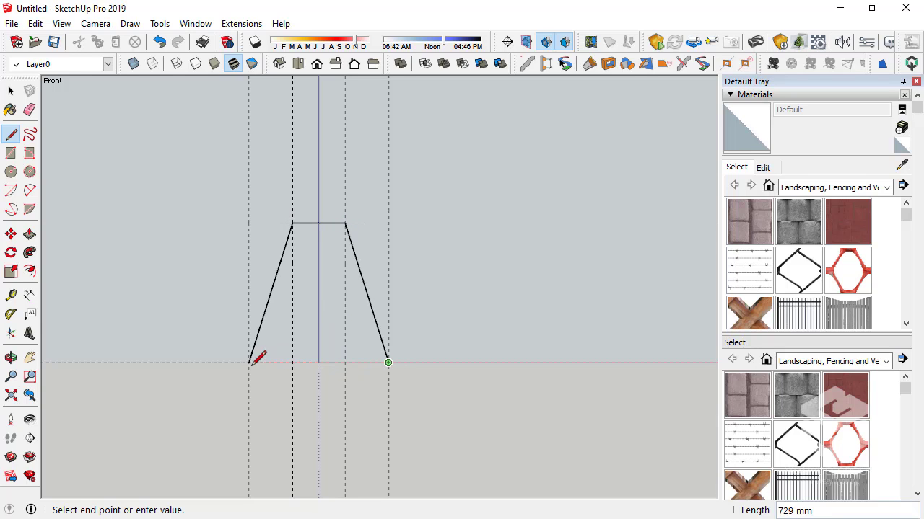
{"action": "left_click", "coordinate": [249, 363]}
{"action": "middle_click_drag", "start_coordinate": [180, 347], "coordinate": [210, 353]}
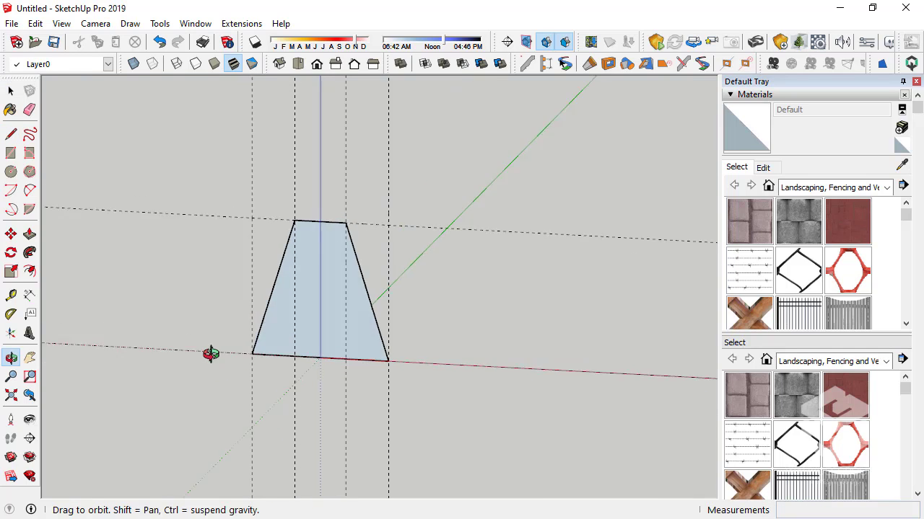
- Switch the camera back to perspective and extrude the trapezoid face 5000 mm along the green axis with Push/Pull
{"action": "key", "text": "space"}
{"action": "scroll", "coordinate": [224, 339], "scroll_direction": "down", "scroll_amount": 4}
{"action": "left_click", "coordinate": [96, 23]}
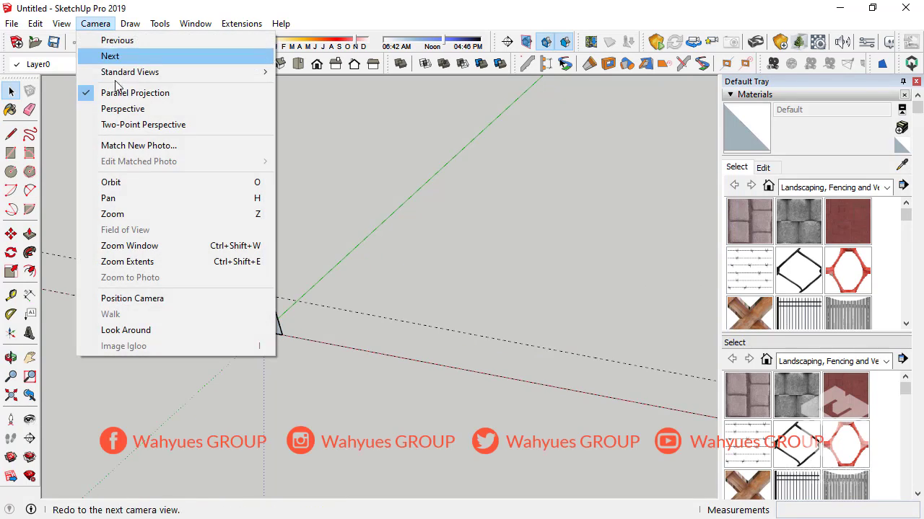
{"action": "left_click", "coordinate": [117, 107]}
{"action": "middle_click_drag", "start_coordinate": [368, 253], "coordinate": [138, 255]}
{"action": "left_click", "coordinate": [30, 233]}
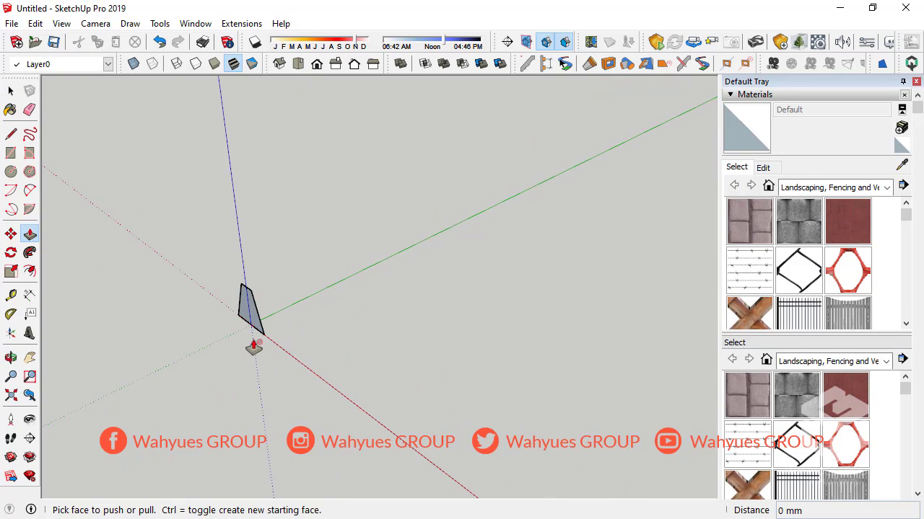
{"action": "left_click", "coordinate": [249, 321]}
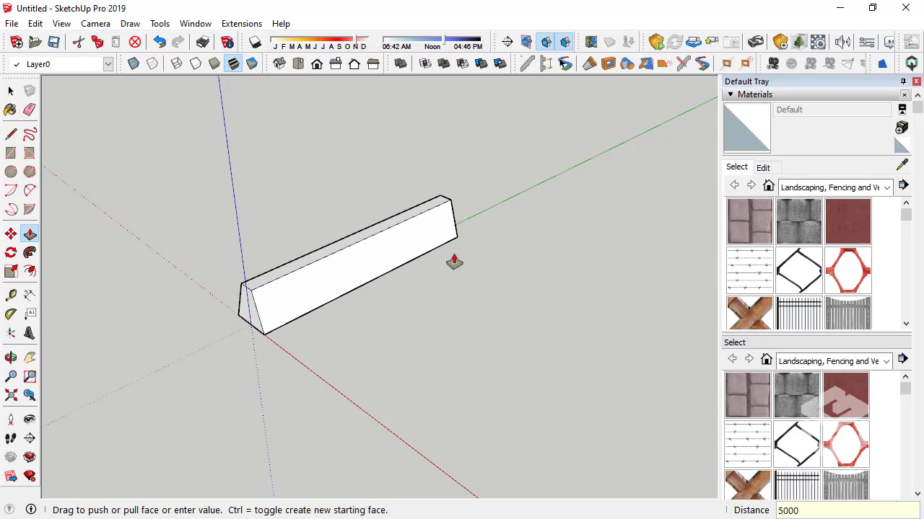
{"action": "key", "text": "Return"}
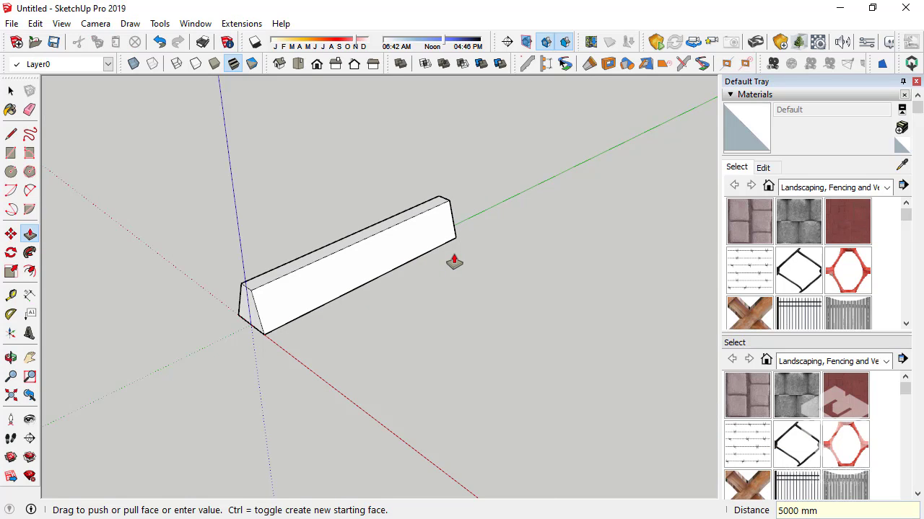
{"action": "left_click", "coordinate": [11, 91]}
{"action": "middle_click_drag", "start_coordinate": [188, 252], "coordinate": [335, 265]}
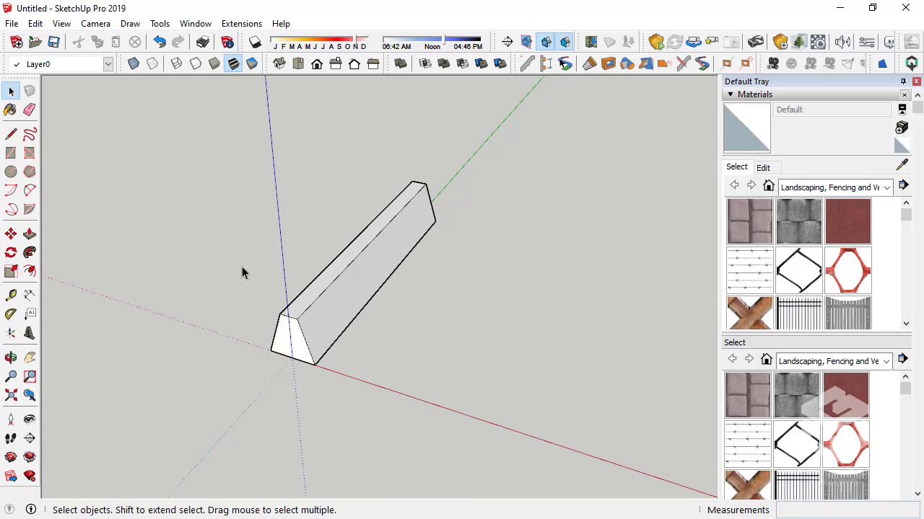
{"action": "middle_click_drag", "start_coordinate": [242, 267], "coordinate": [299, 247]}
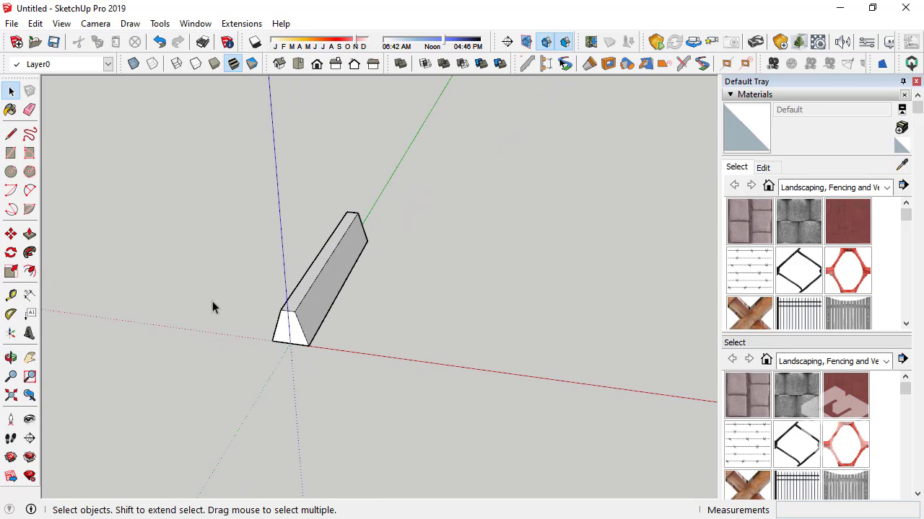
{"action": "middle_click_drag", "start_coordinate": [264, 303], "coordinate": [334, 317]}
{"action": "scroll", "coordinate": [412, 303], "scroll_direction": "up", "scroll_amount": 5}
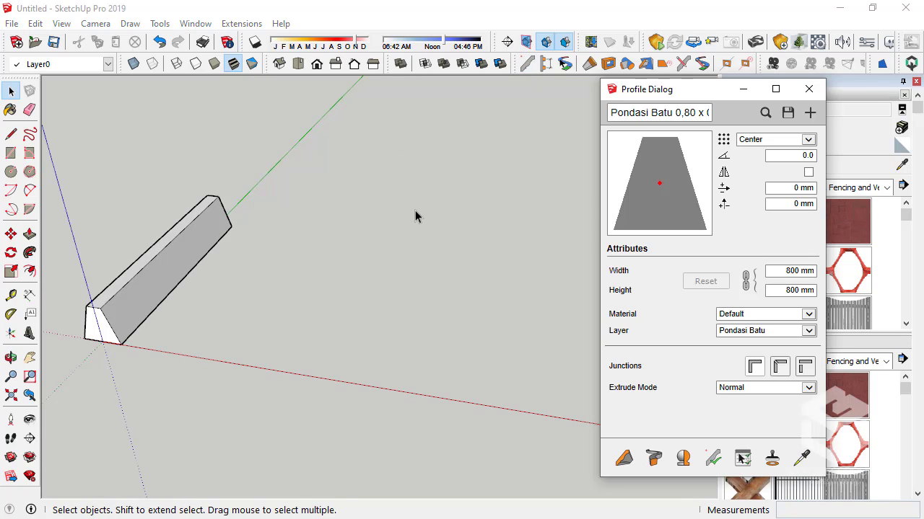
- Set the Pondasi Batu profile's placement point to Bottom-Middle and build a foundation member from the red axis parallel to the green axis
{"action": "left_click", "coordinate": [769, 144]}
{"action": "left_click", "coordinate": [772, 170]}
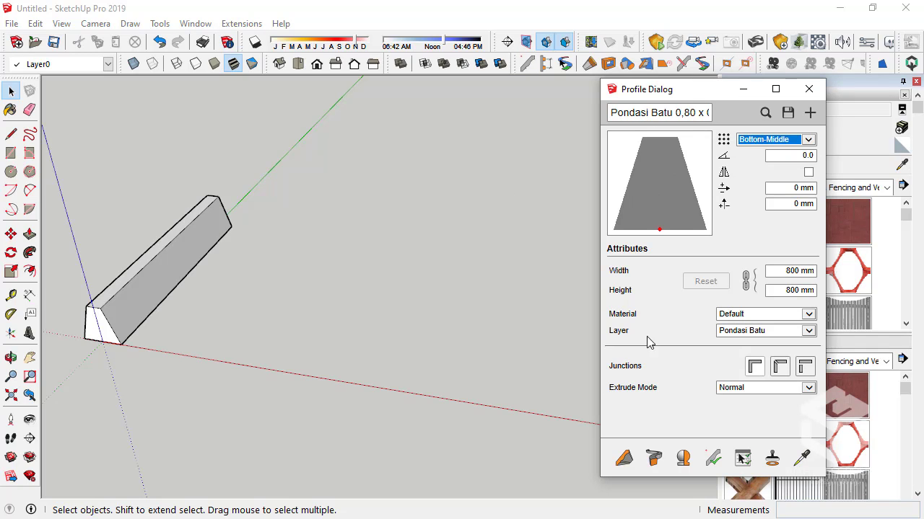
{"action": "left_click", "coordinate": [624, 465]}
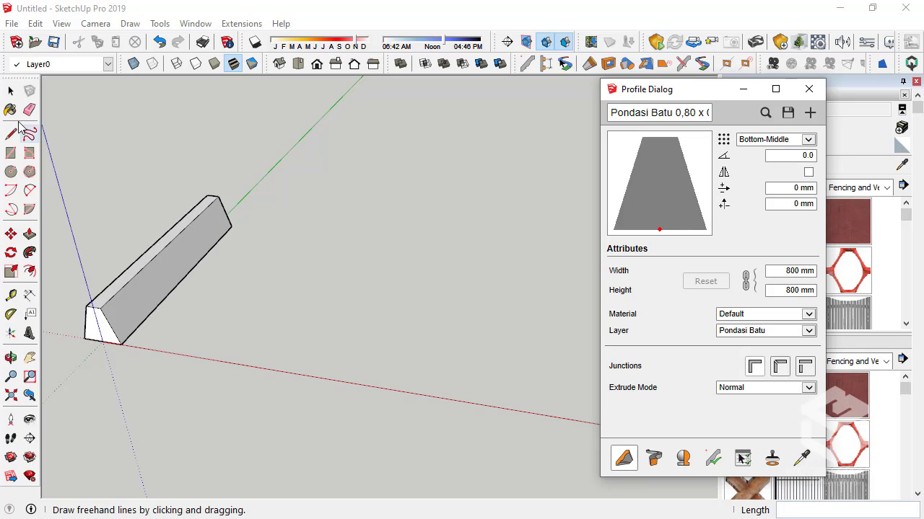
{"action": "left_click", "coordinate": [12, 293]}
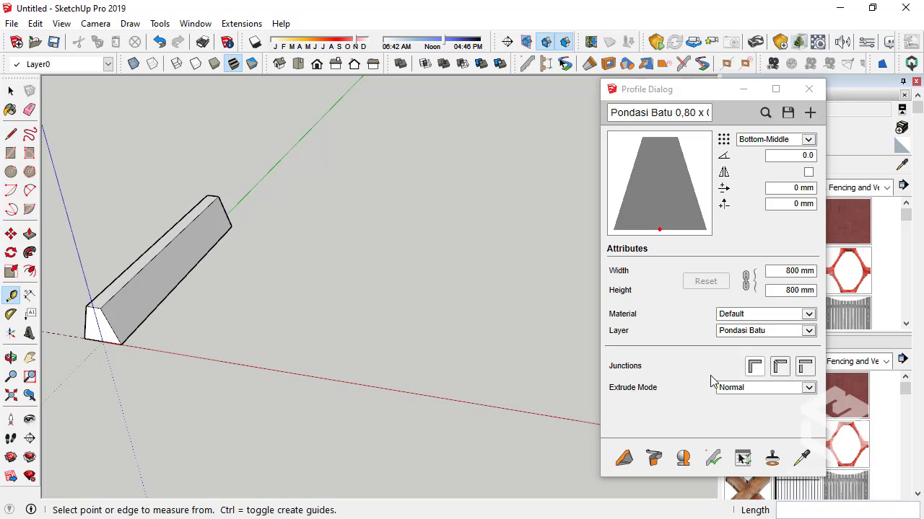
{"action": "left_click", "coordinate": [624, 458]}
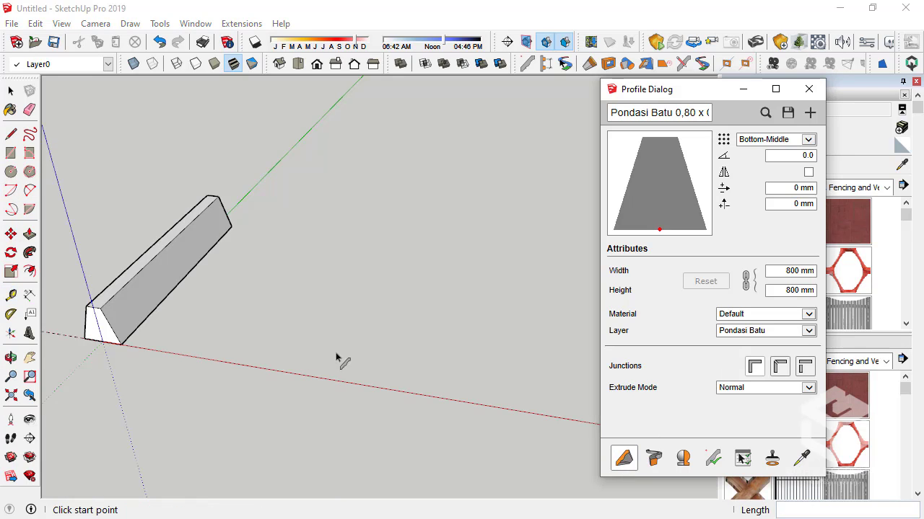
{"action": "left_click", "coordinate": [228, 363]}
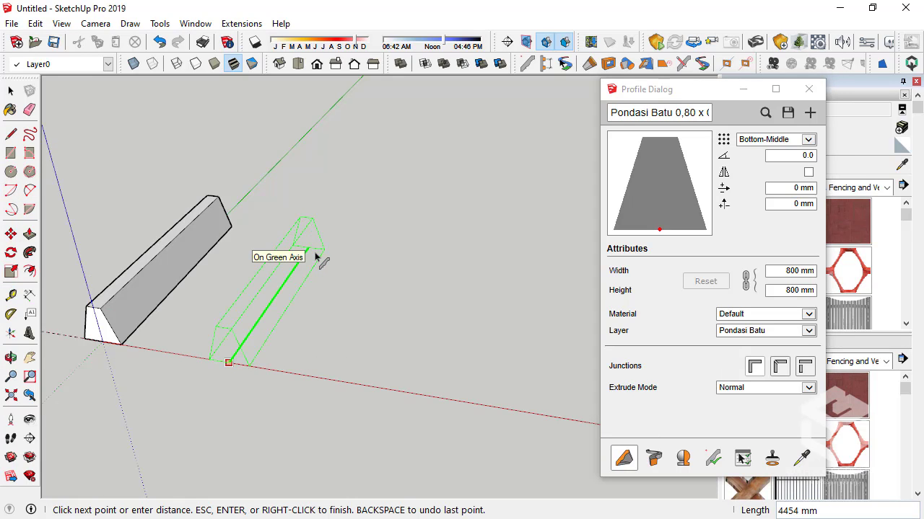
{"action": "key", "text": "Return"}
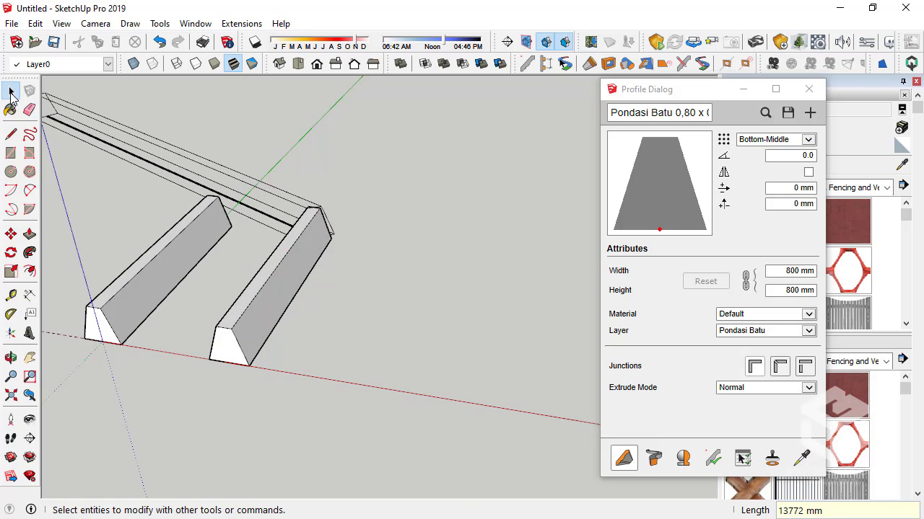
{"action": "left_click", "coordinate": [10, 92]}
- Dismiss the Profile Dialog, collapse Materials and expand Entity Info
{"action": "middle_click_drag", "start_coordinate": [517, 289], "coordinate": [342, 314]}
{"action": "scroll", "coordinate": [223, 257], "scroll_direction": "down", "scroll_amount": 3}
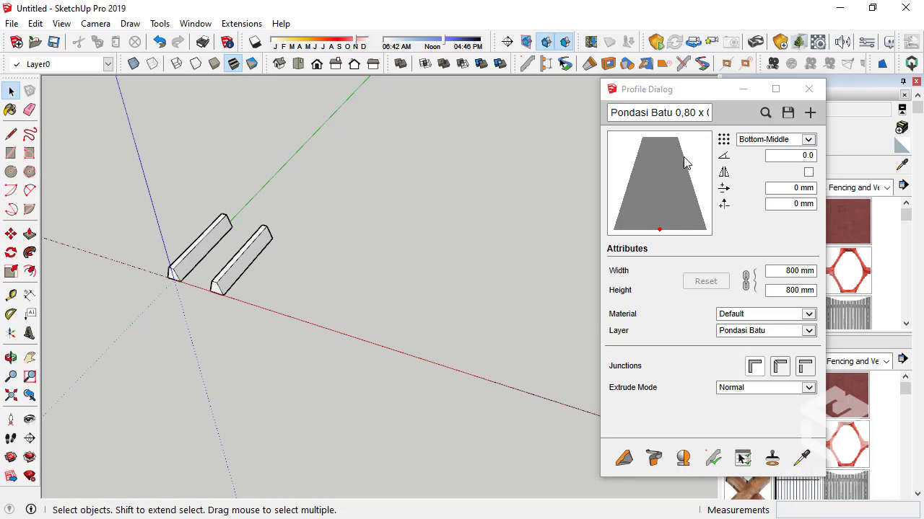
{"action": "left_click_drag", "start_coordinate": [724, 97], "coordinate": [604, 111]}
{"action": "left_click", "coordinate": [691, 103]}
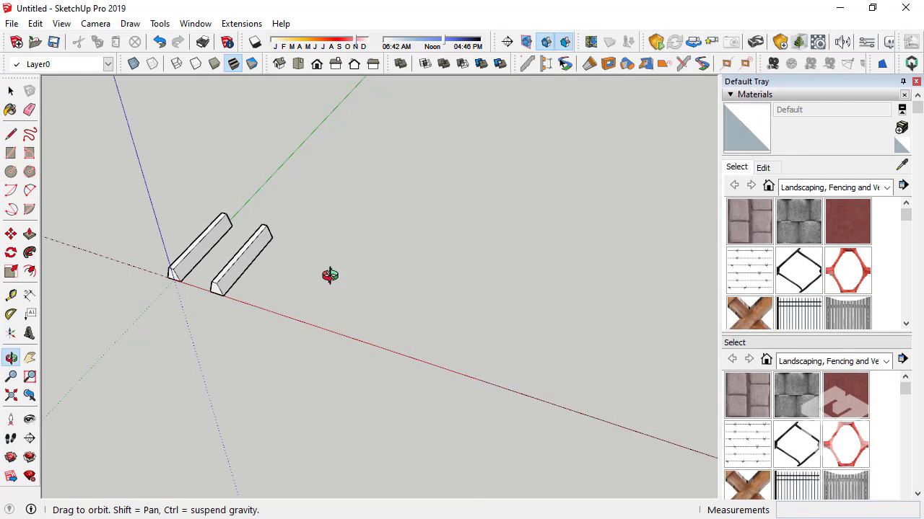
{"action": "middle_click_drag", "start_coordinate": [330, 274], "coordinate": [186, 253]}
{"action": "scroll", "coordinate": [251, 271], "scroll_direction": "up", "scroll_amount": 2}
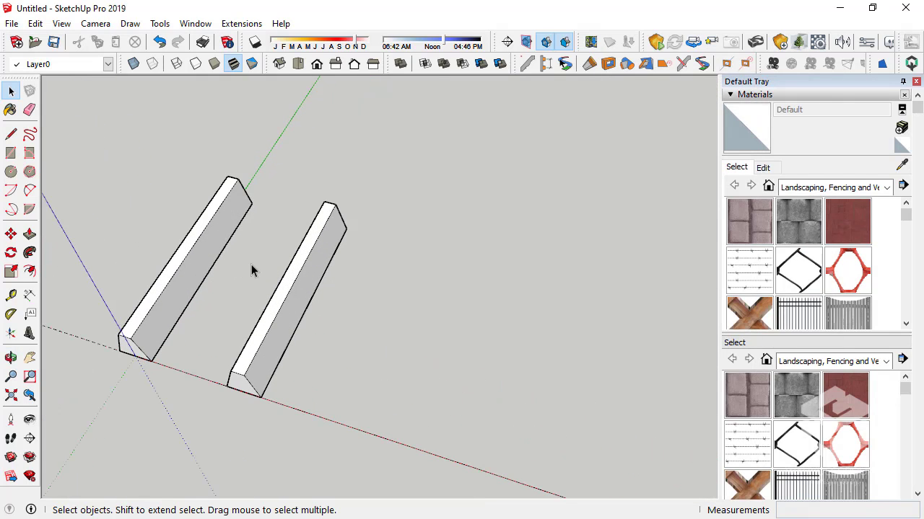
{"action": "middle_click_drag", "start_coordinate": [246, 223], "coordinate": [487, 270]}
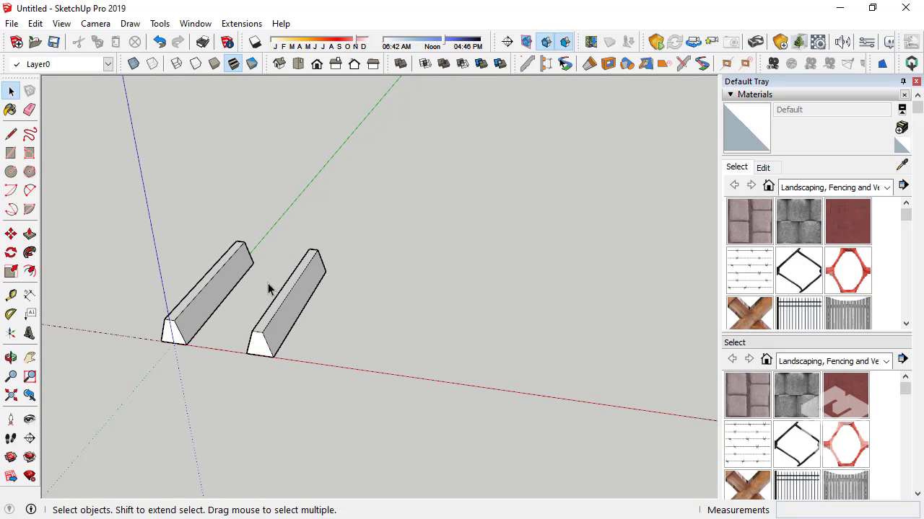
{"action": "left_click", "coordinate": [799, 94]}
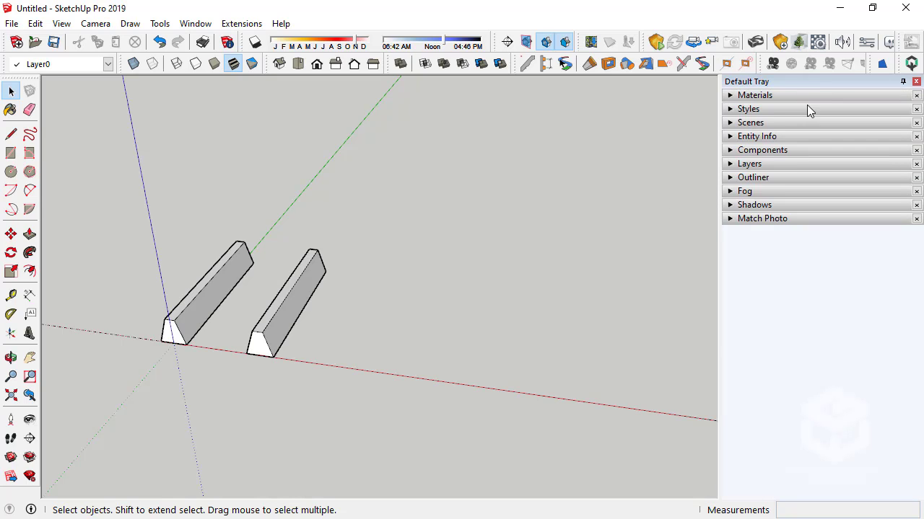
{"action": "left_click", "coordinate": [773, 136]}
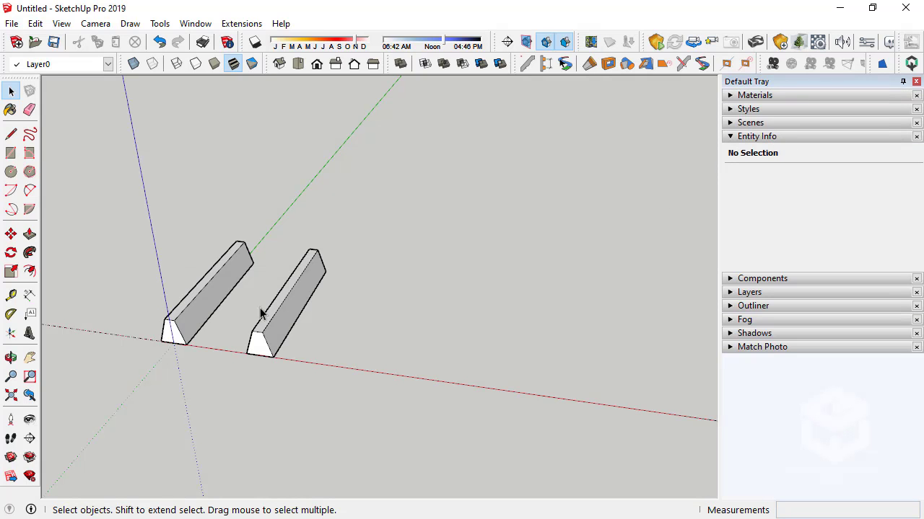
- Group all the geometry of the extruded trapezoid foundation at the origin
{"action": "scroll", "coordinate": [243, 293], "scroll_direction": "up", "scroll_amount": 5}
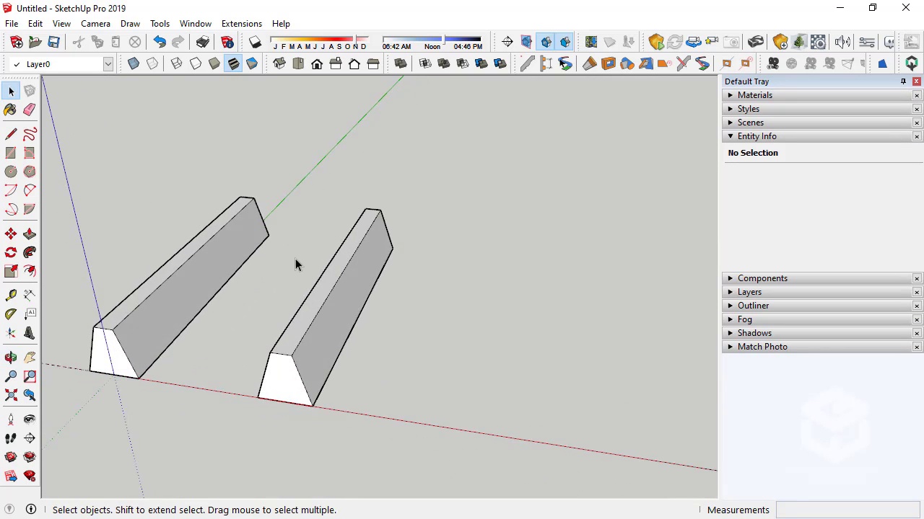
{"action": "triple_click", "coordinate": [209, 260]}
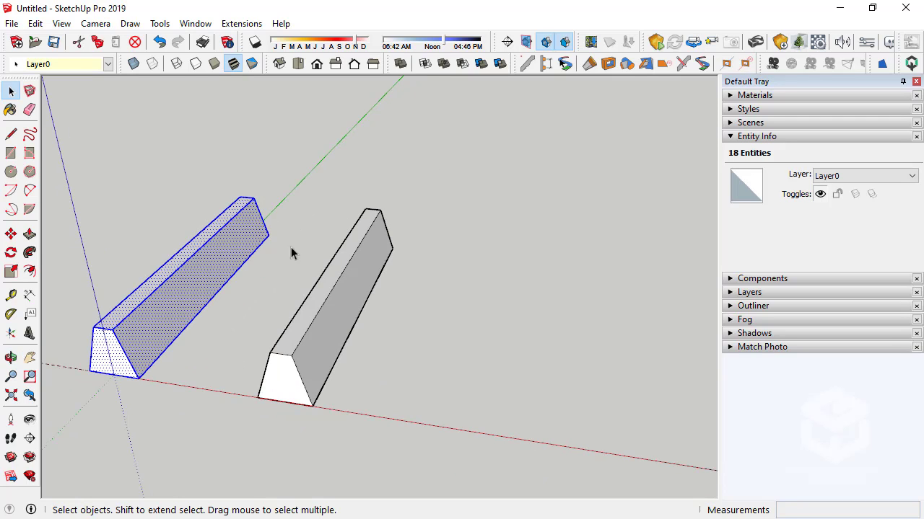
{"action": "right_click", "coordinate": [187, 271]}
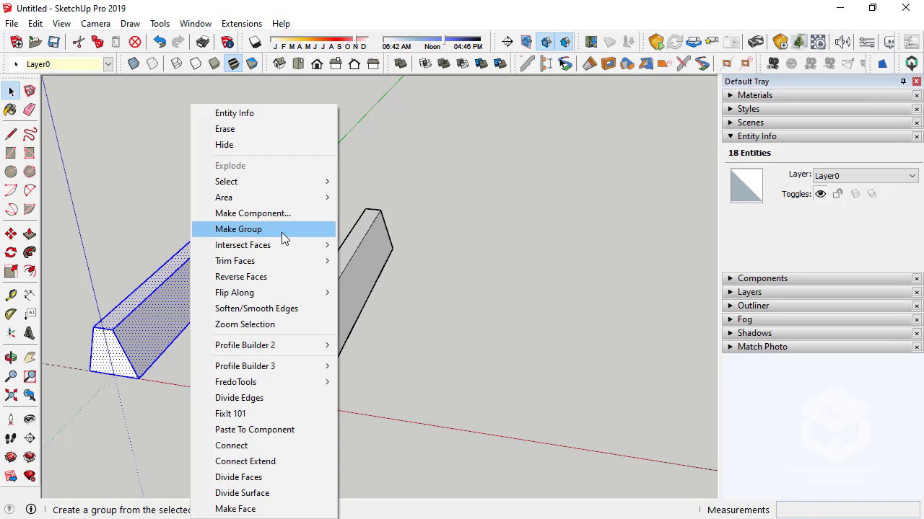
{"action": "left_click", "coordinate": [282, 233]}
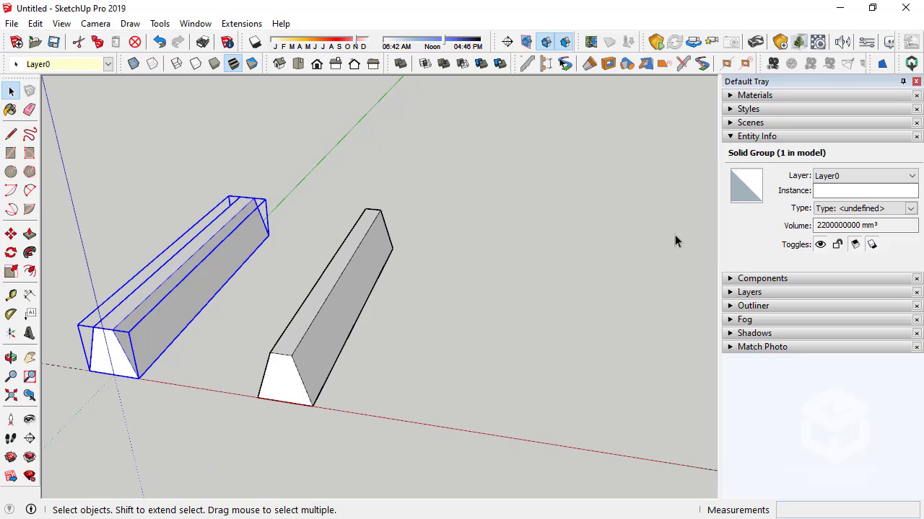
{"action": "left_click", "coordinate": [330, 233]}
- Set the model's volume unit to Meters³ in Model Info
{"action": "left_click", "coordinate": [194, 23]}
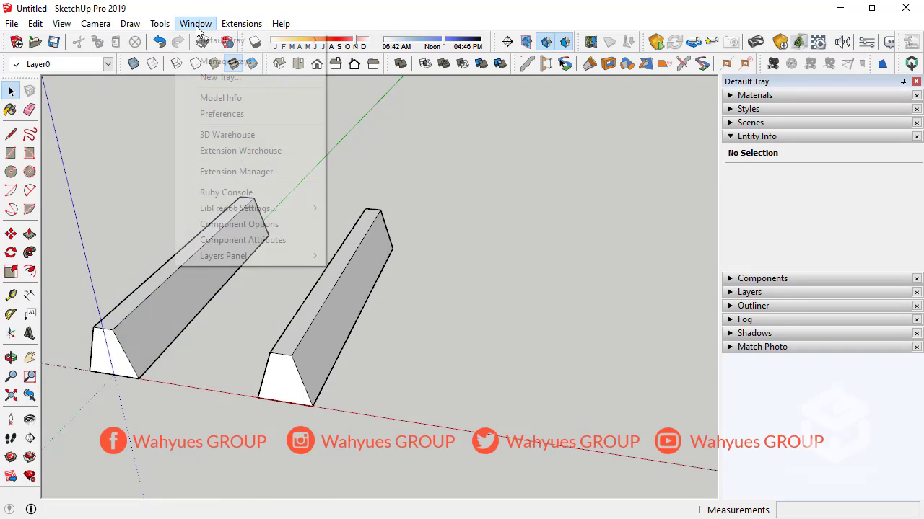
{"action": "left_click", "coordinate": [246, 98]}
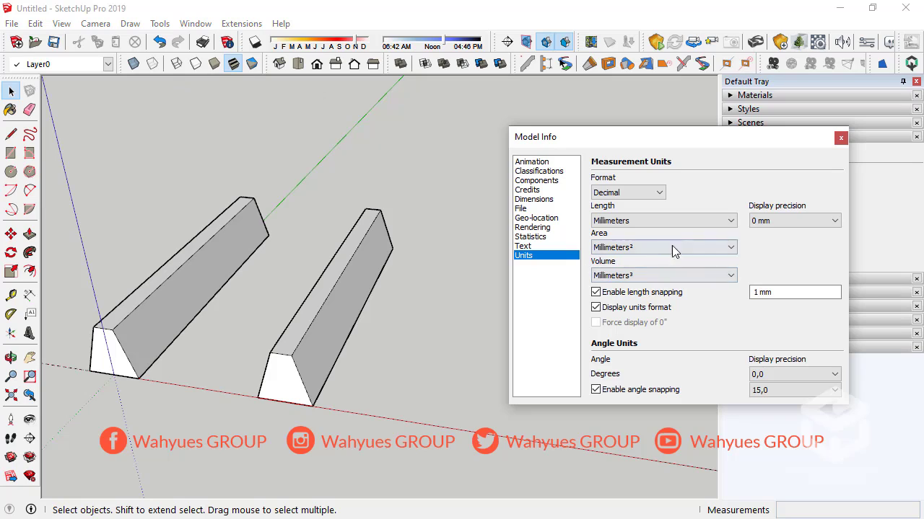
{"action": "left_click", "coordinate": [641, 275]}
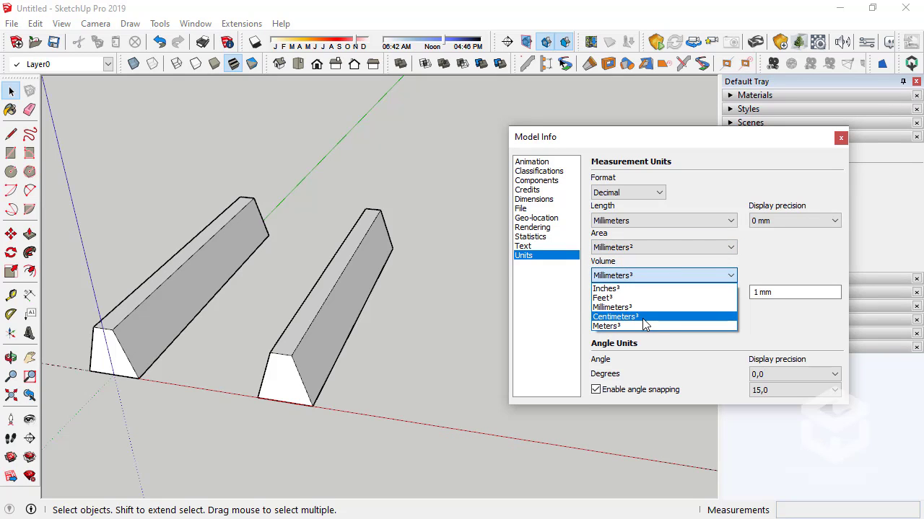
{"action": "left_click", "coordinate": [638, 326]}
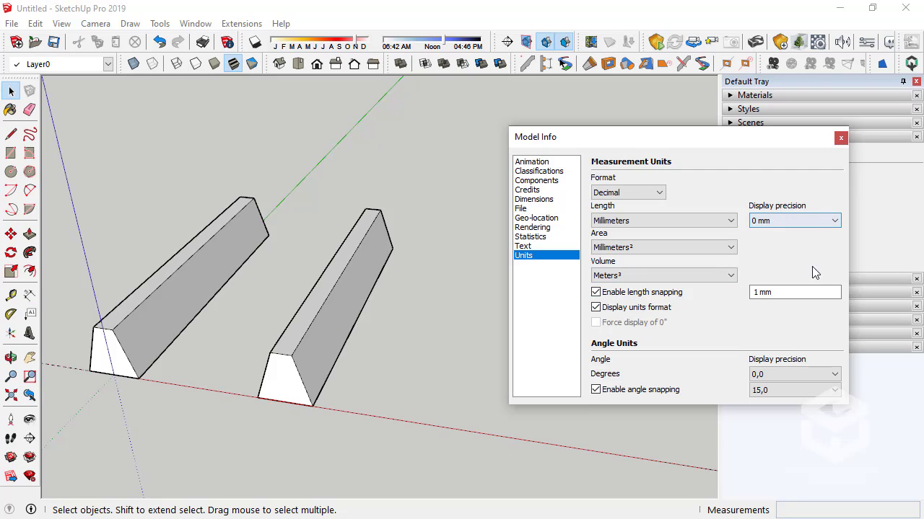
{"action": "left_click", "coordinate": [841, 138]}
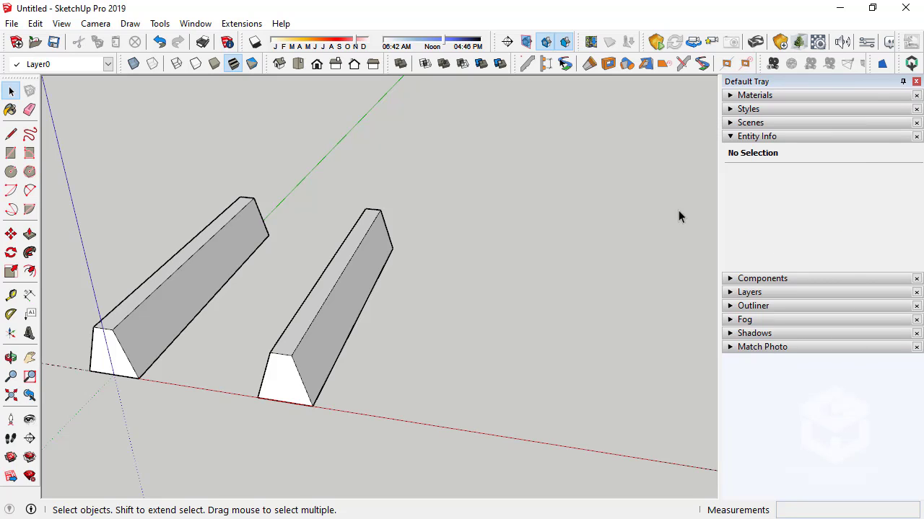
- Check the volume of each of the two foundations in Entity Info
{"action": "left_click", "coordinate": [252, 252]}
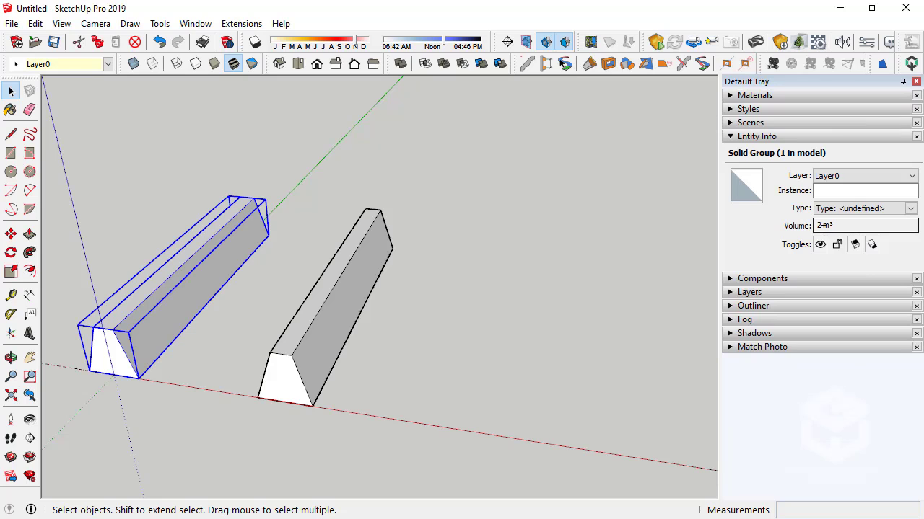
{"action": "left_click", "coordinate": [320, 320]}
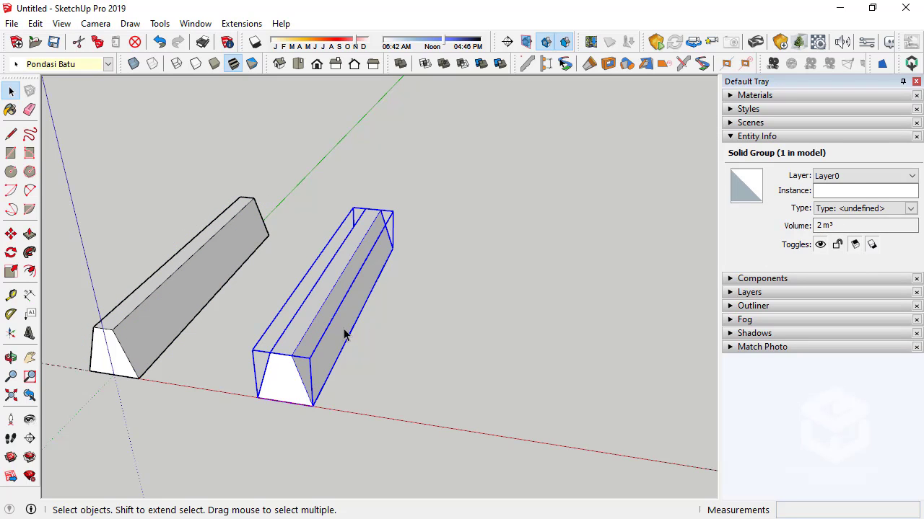
{"action": "middle_click_drag", "start_coordinate": [344, 334], "coordinate": [315, 328]}
{"action": "middle_click_drag", "start_coordinate": [266, 342], "coordinate": [280, 289]}
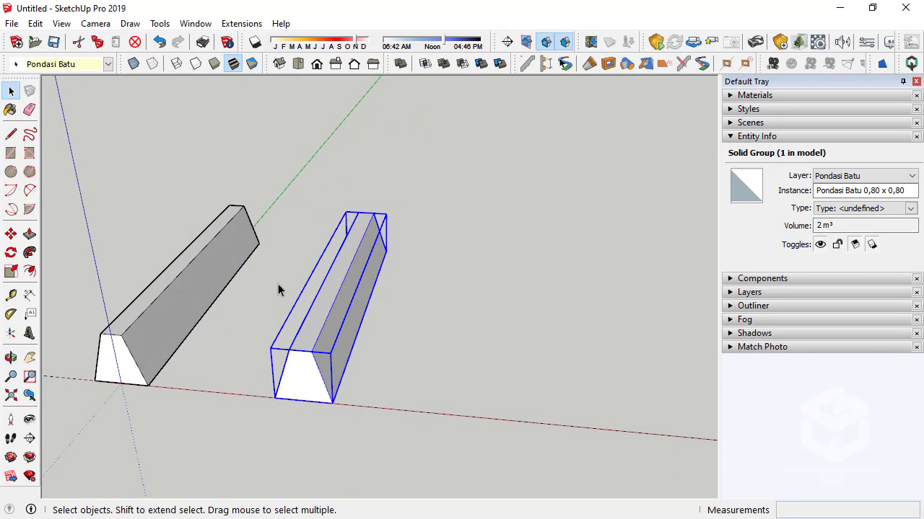
{"action": "left_click", "coordinate": [396, 193]}
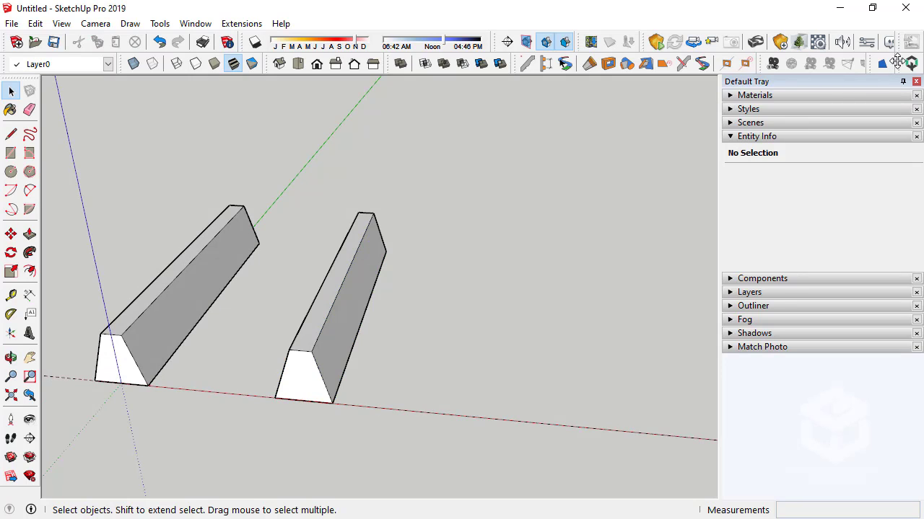
- Undock the Quantifier Pro toolbar into the drawing area and open the Component Report beside the model
{"action": "left_click_drag", "start_coordinate": [897, 61], "coordinate": [425, 142]}
{"action": "left_click", "coordinate": [403, 136]}
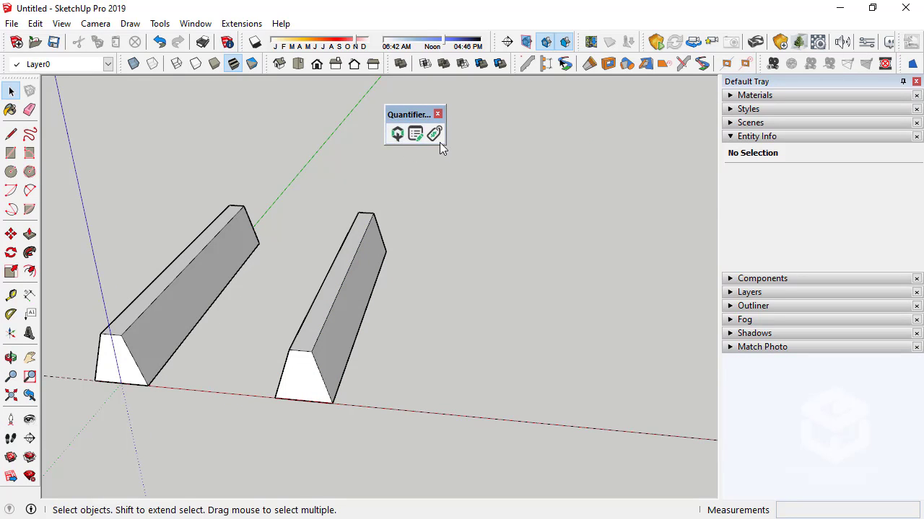
{"action": "left_click_drag", "start_coordinate": [431, 143], "coordinate": [642, 141]}
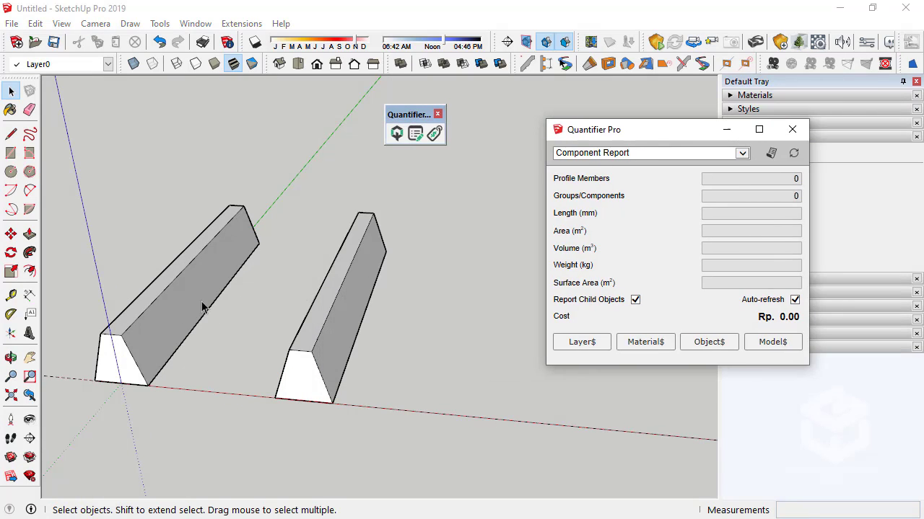
- Compare the Quantifier Pro length, area and volume figures of the grouped foundation and the profile-built foundation
{"action": "left_click", "coordinate": [167, 261]}
{"action": "middle_click_drag", "start_coordinate": [206, 274], "coordinate": [227, 293]}
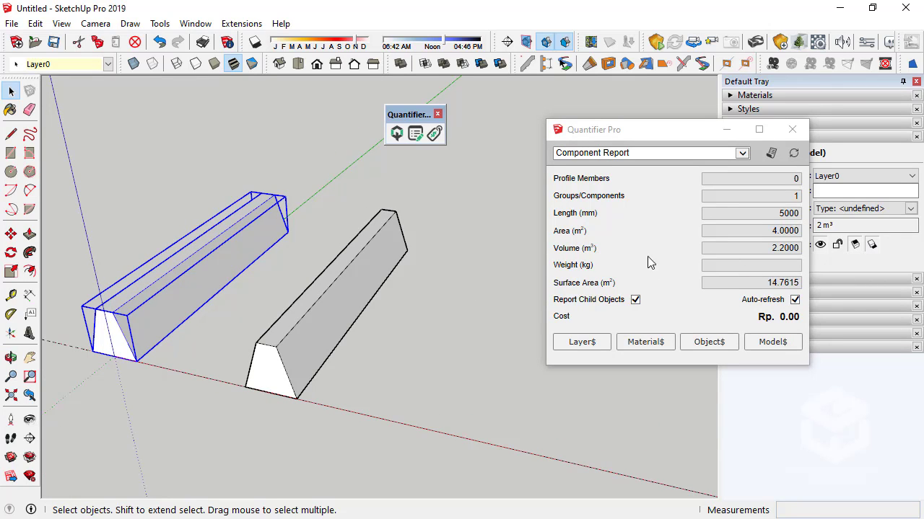
{"action": "left_click", "coordinate": [342, 318]}
{"action": "left_click", "coordinate": [242, 269]}
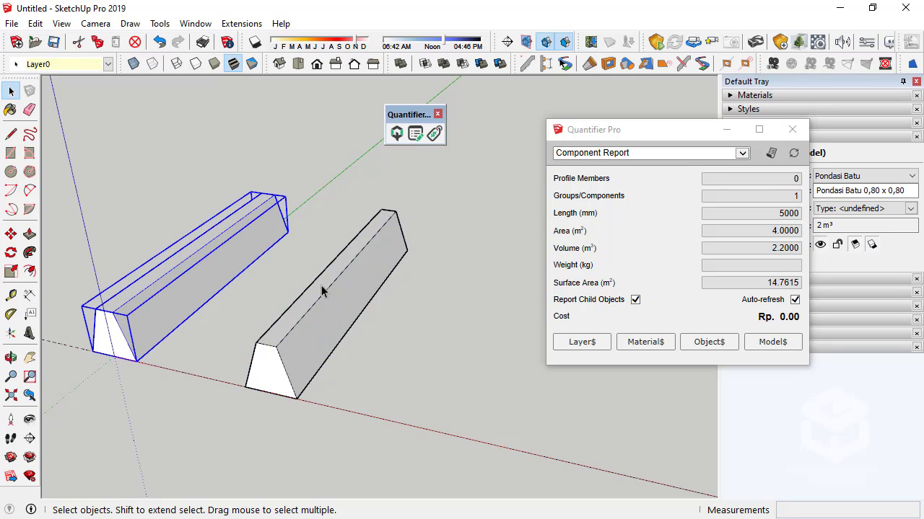
{"action": "left_click", "coordinate": [359, 317]}
{"action": "left_click", "coordinate": [445, 316]}
- Draw two connected 5000 mm lines beside the foundations, from the red axis parallel to green, continuing parallel to red
{"action": "scroll", "coordinate": [203, 257], "scroll_direction": "down", "scroll_amount": 3}
{"action": "middle_click_drag", "start_coordinate": [202, 257], "coordinate": [339, 305]}
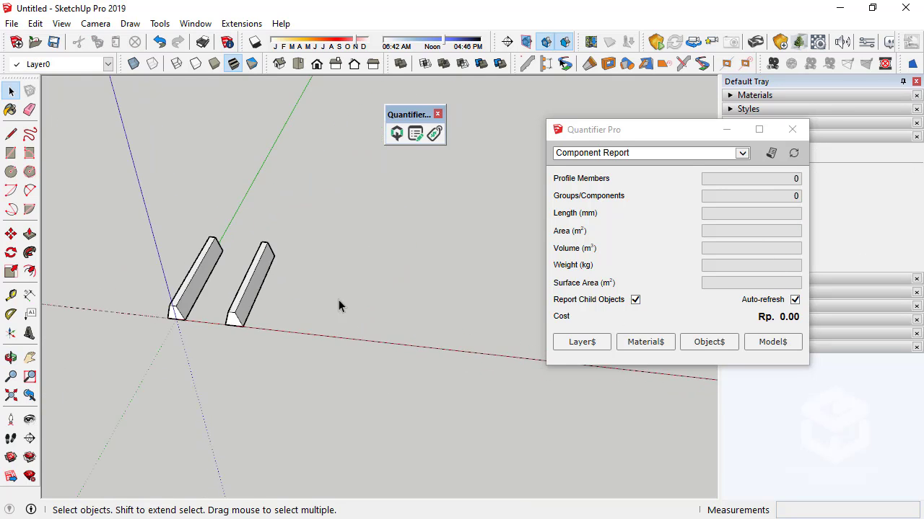
{"action": "scroll", "coordinate": [311, 257], "scroll_direction": "up", "scroll_amount": 4}
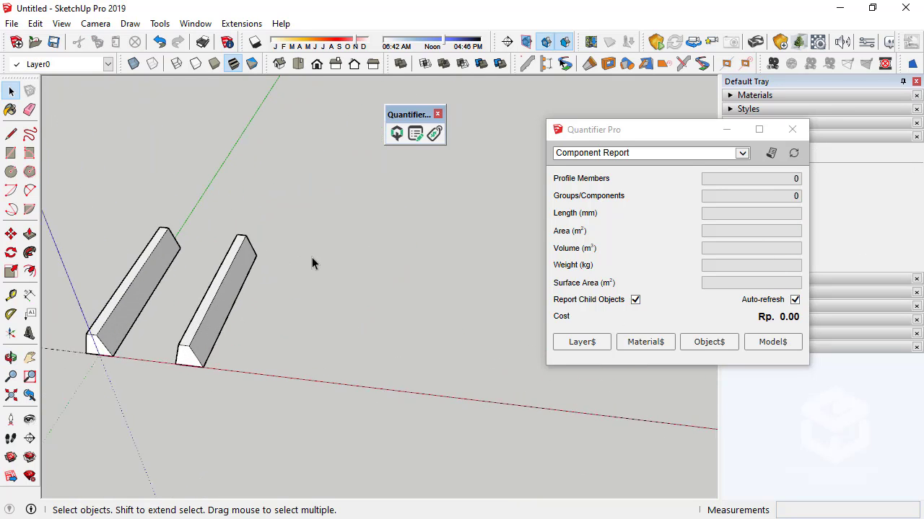
{"action": "left_click", "coordinate": [11, 134]}
{"action": "left_click", "coordinate": [273, 387]}
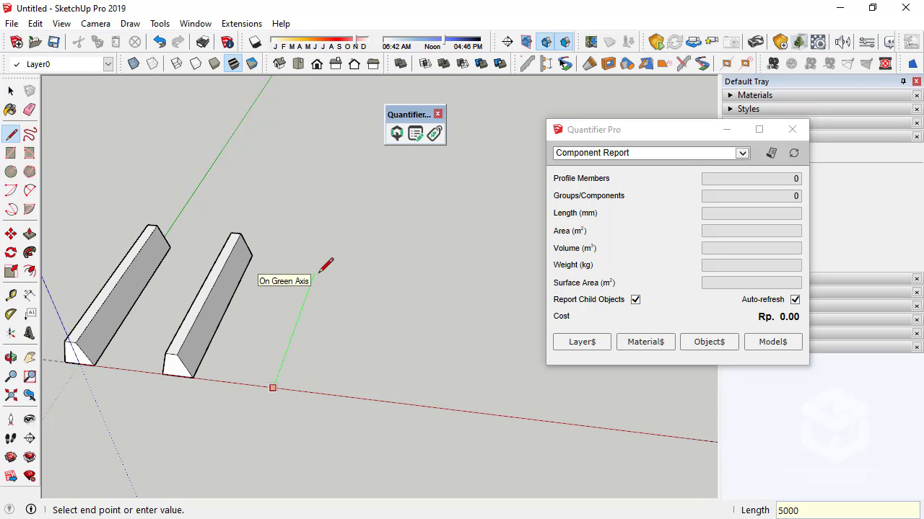
{"action": "type", "text": "5000"}
{"action": "key", "text": "Return"}
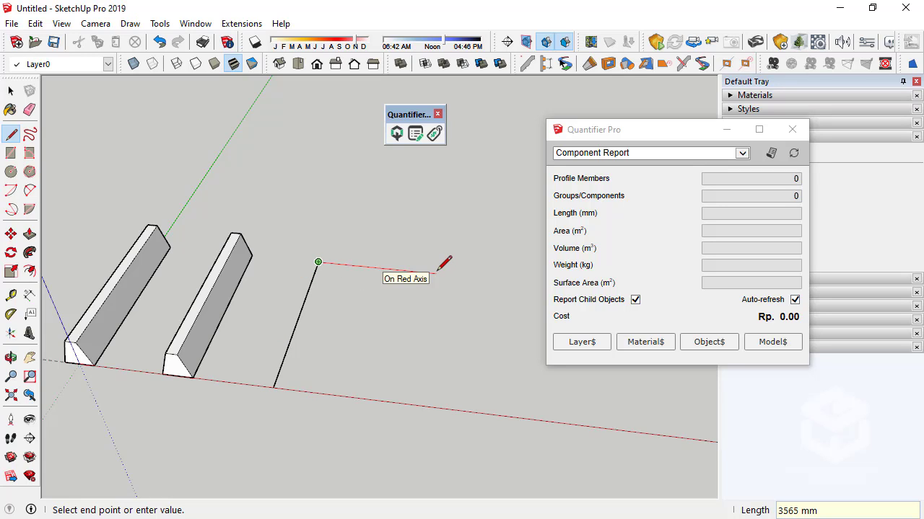
{"action": "key", "text": "Return"}
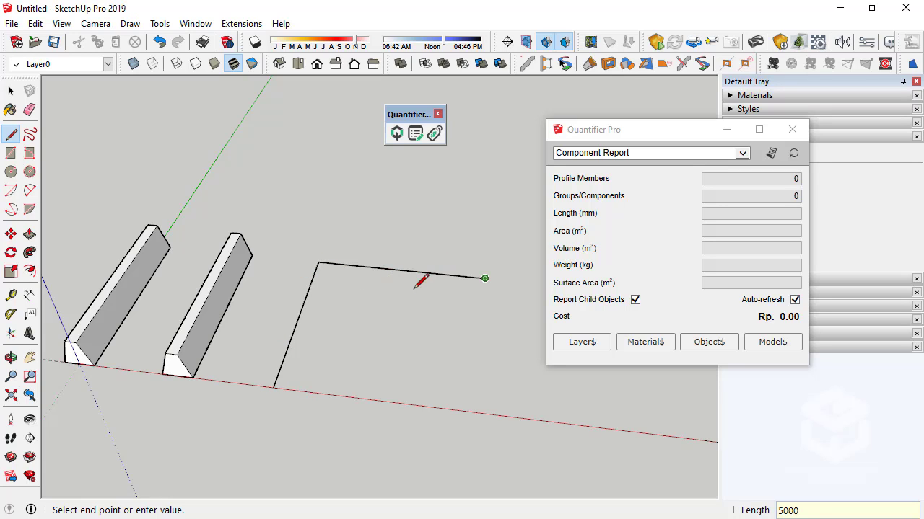
{"action": "key", "text": "space"}
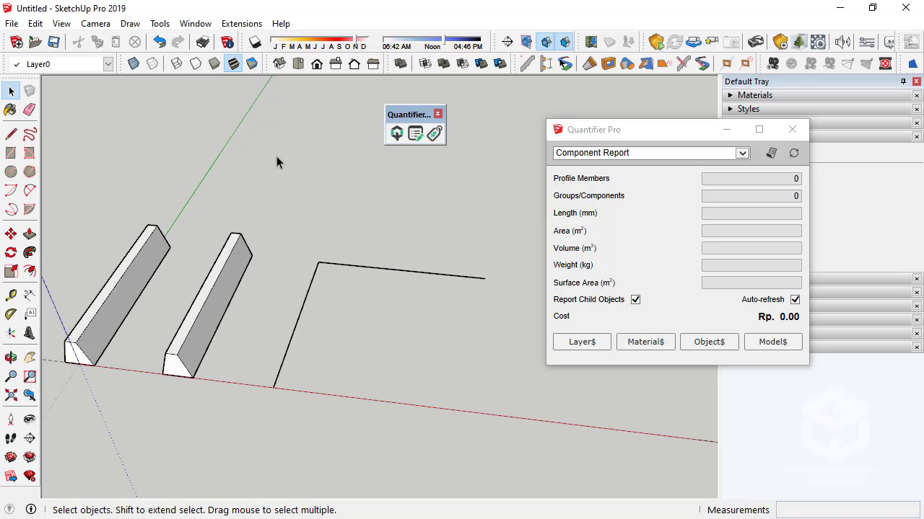
- Copy the front end face of the grouped foundation at the origin and paste it in place outside the group
{"action": "left_click", "coordinate": [138, 280]}
{"action": "middle_click_drag", "start_coordinate": [107, 351], "coordinate": [112, 331]}
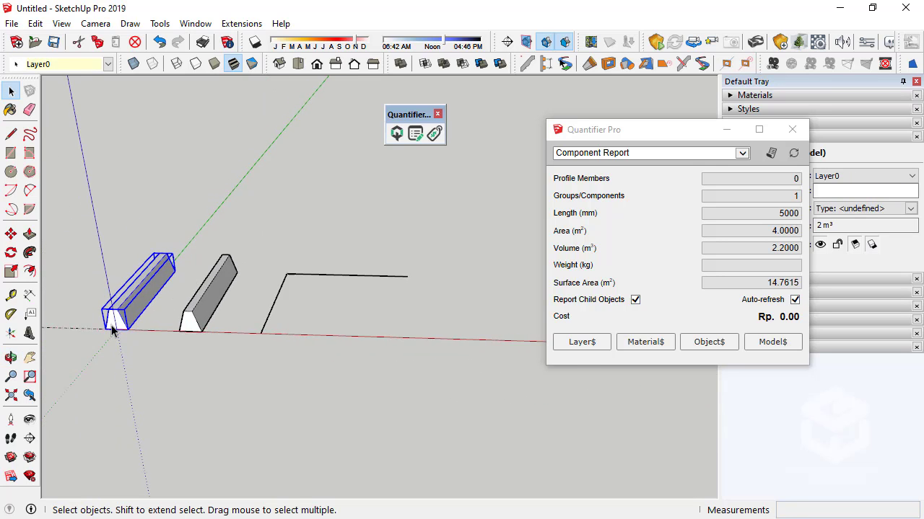
{"action": "scroll", "coordinate": [112, 331], "scroll_direction": "up", "scroll_amount": 3}
{"action": "double_click", "coordinate": [114, 303]}
{"action": "left_click", "coordinate": [117, 309]}
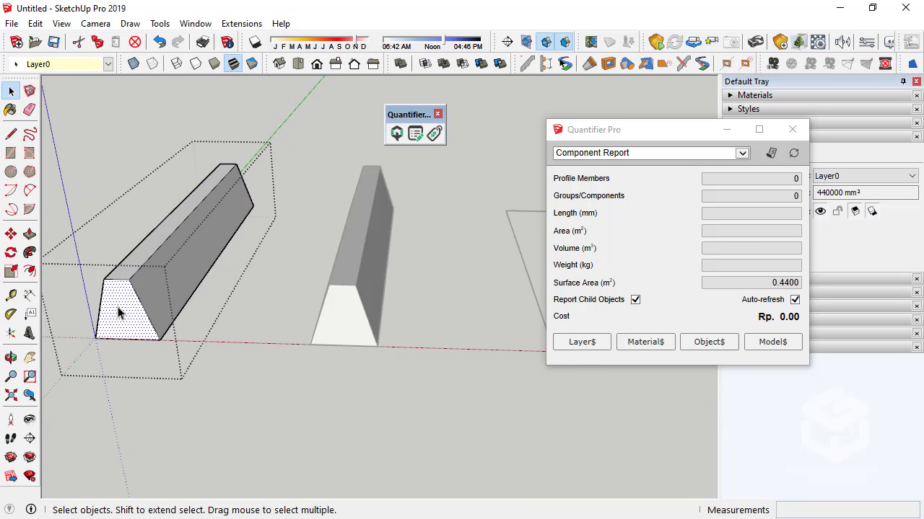
{"action": "left_click", "coordinate": [123, 228]}
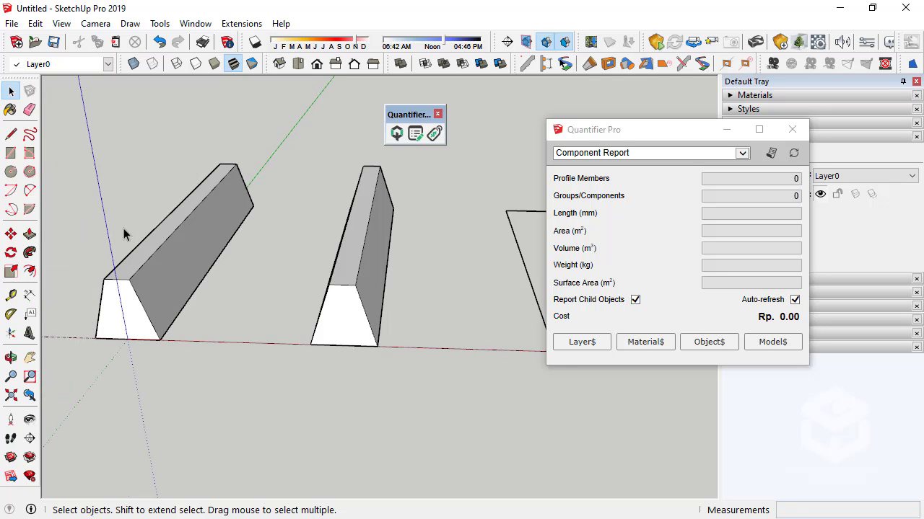
{"action": "left_click", "coordinate": [35, 24]}
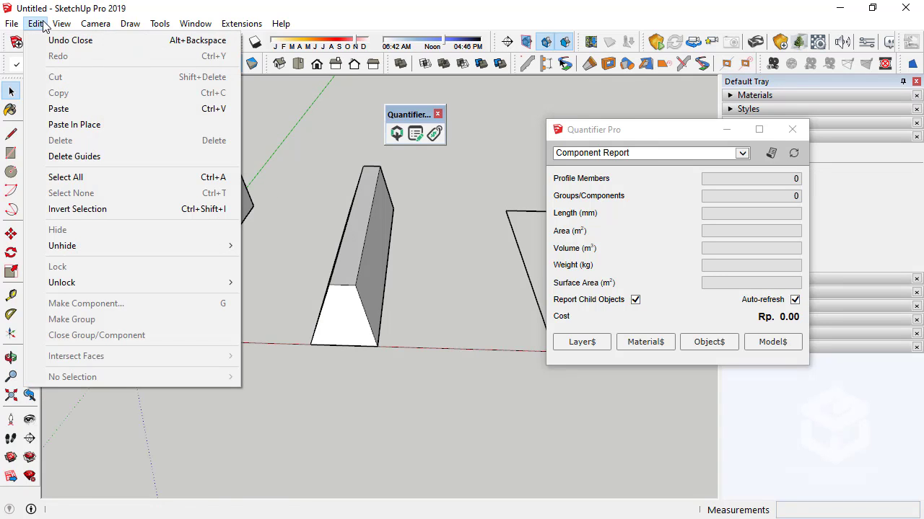
{"action": "left_click", "coordinate": [107, 124]}
- Move the pasted trapezoid face 5000 mm along the red axis to the start of the path lines
{"action": "left_click", "coordinate": [11, 233]}
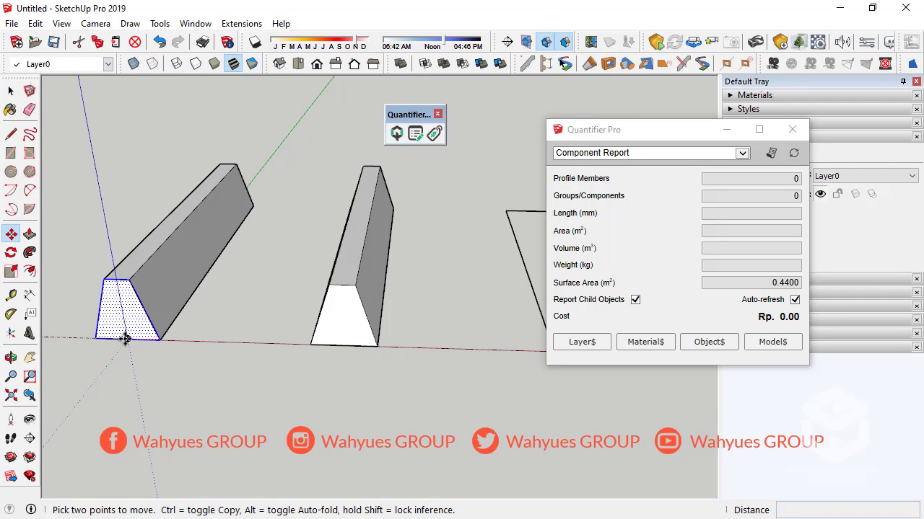
{"action": "left_click", "coordinate": [97, 335]}
{"action": "scroll", "coordinate": [295, 368], "scroll_direction": "down", "scroll_amount": 2}
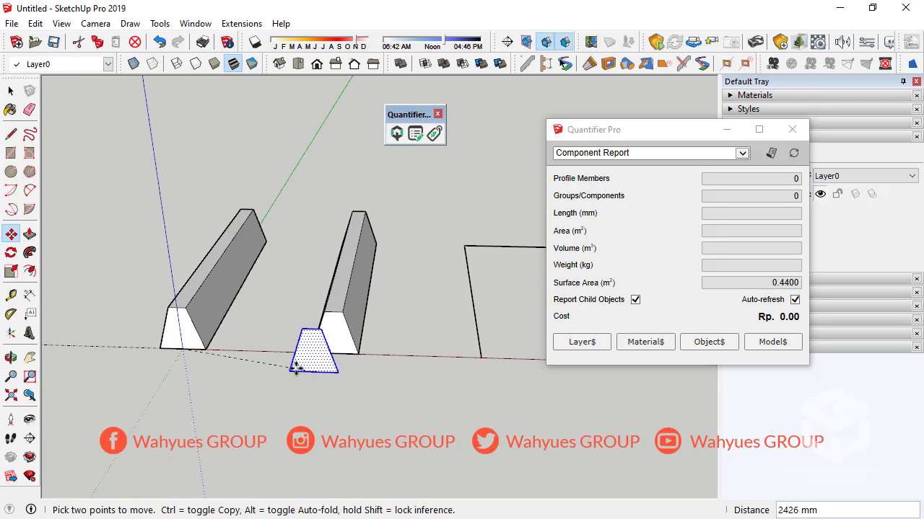
{"action": "scroll", "coordinate": [295, 368], "scroll_direction": "down", "scroll_amount": 1}
{"action": "type", "text": "5000"}
{"action": "key", "text": "Return"}
{"action": "scroll", "coordinate": [88, 337], "scroll_direction": "down", "scroll_amount": 2}
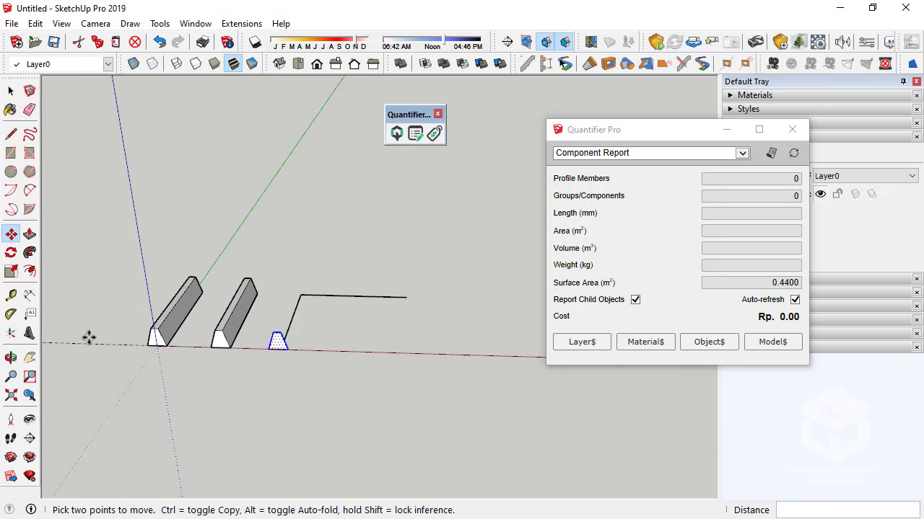
{"action": "middle_click_drag", "start_coordinate": [89, 337], "coordinate": [280, 317]}
{"action": "key", "text": "space"}
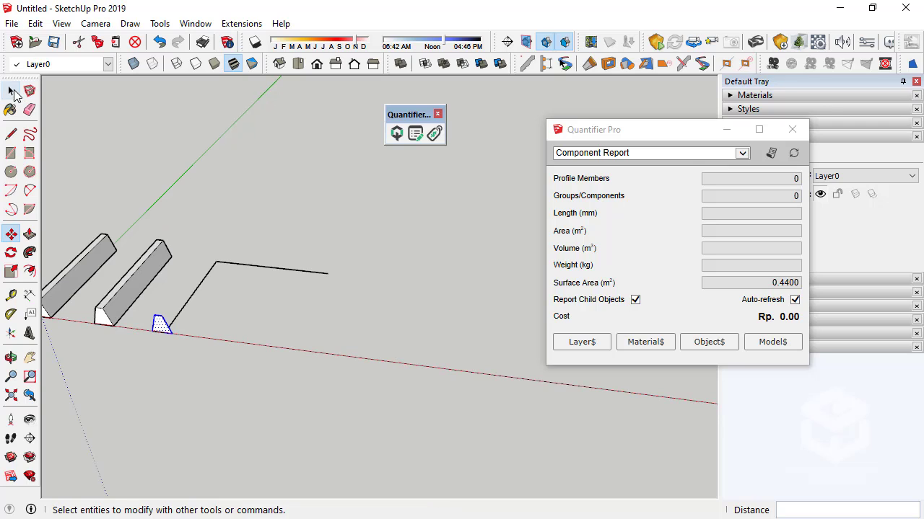
- Copy the two connected path lines about 3186 mm along the red axis
{"action": "left_click_drag", "start_coordinate": [202, 242], "coordinate": [203, 243]}
{"action": "scroll", "coordinate": [206, 310], "scroll_direction": "up", "scroll_amount": 1}
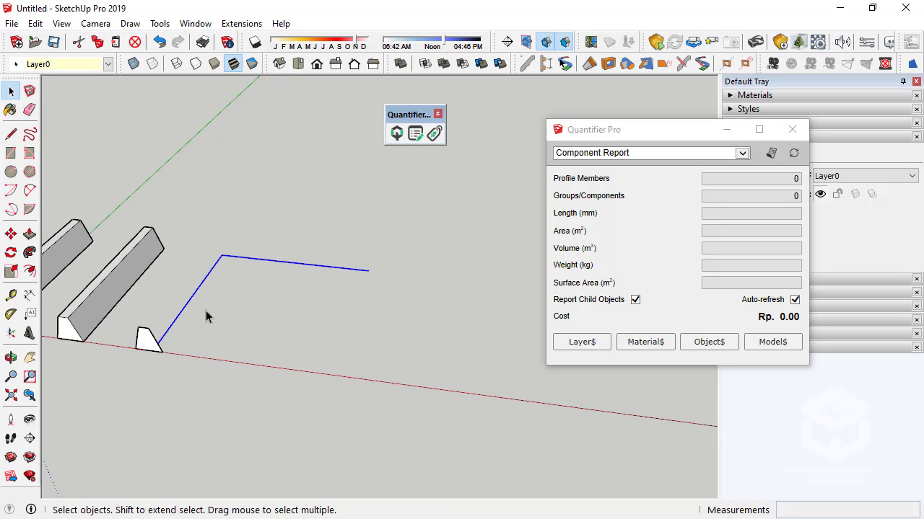
{"action": "left_click", "coordinate": [11, 234]}
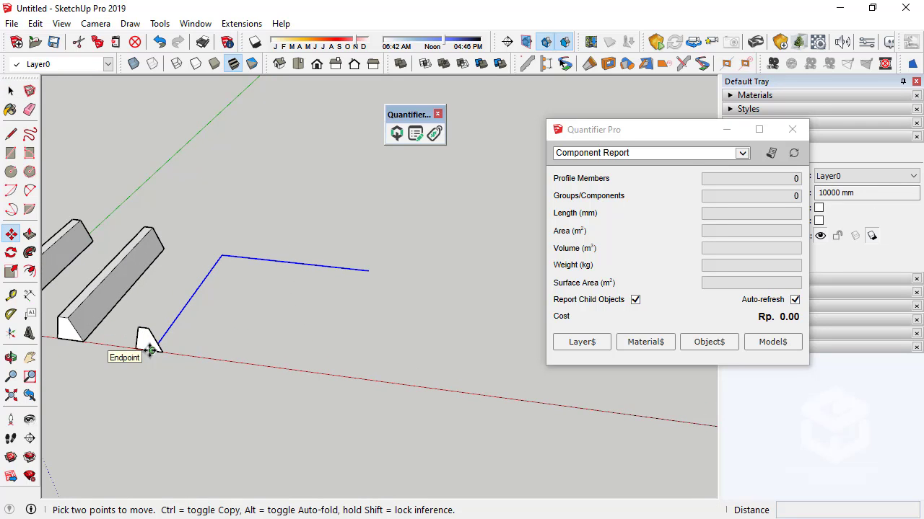
{"action": "left_click", "coordinate": [152, 350]}
{"action": "key", "text": "ctrl"}
{"action": "left_click", "coordinate": [261, 367]}
{"action": "left_click", "coordinate": [11, 91]}
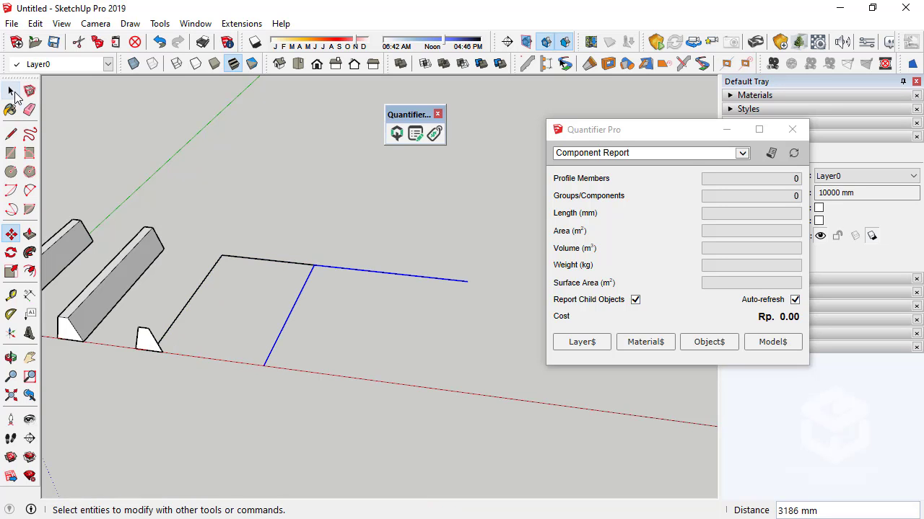
- Try to move the trapezoid face 200 mm along the red axis to centre it on the path
{"action": "middle_click_drag", "start_coordinate": [285, 390], "coordinate": [164, 377]}
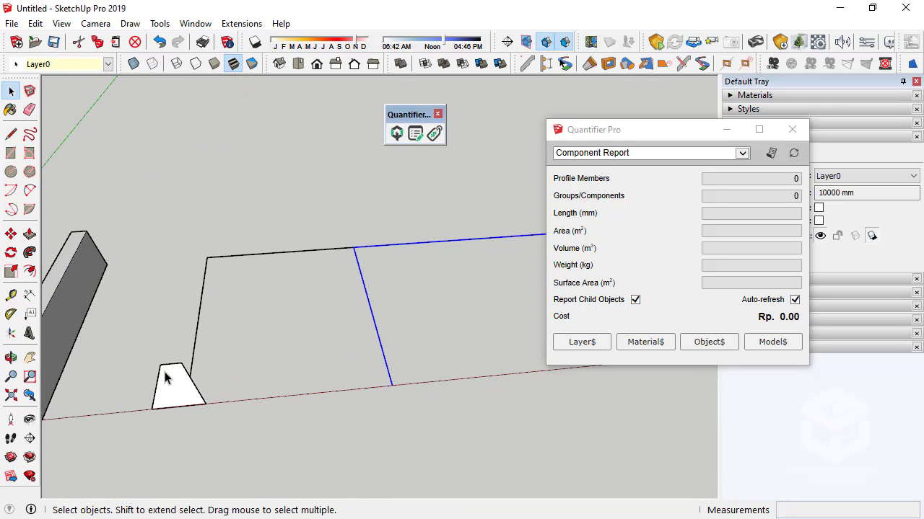
{"action": "left_click_drag", "start_coordinate": [243, 461], "coordinate": [243, 462]}
{"action": "scroll", "coordinate": [166, 390], "scroll_direction": "up", "scroll_amount": 5}
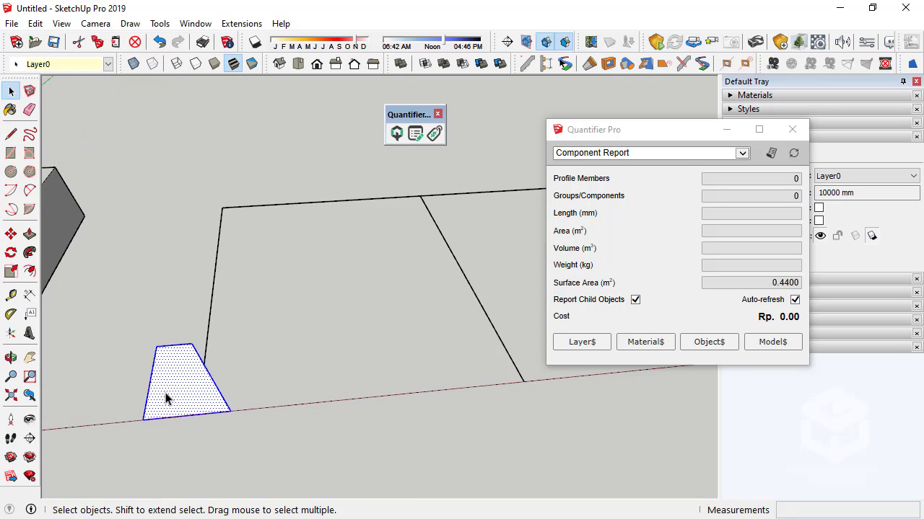
{"action": "left_click", "coordinate": [11, 233]}
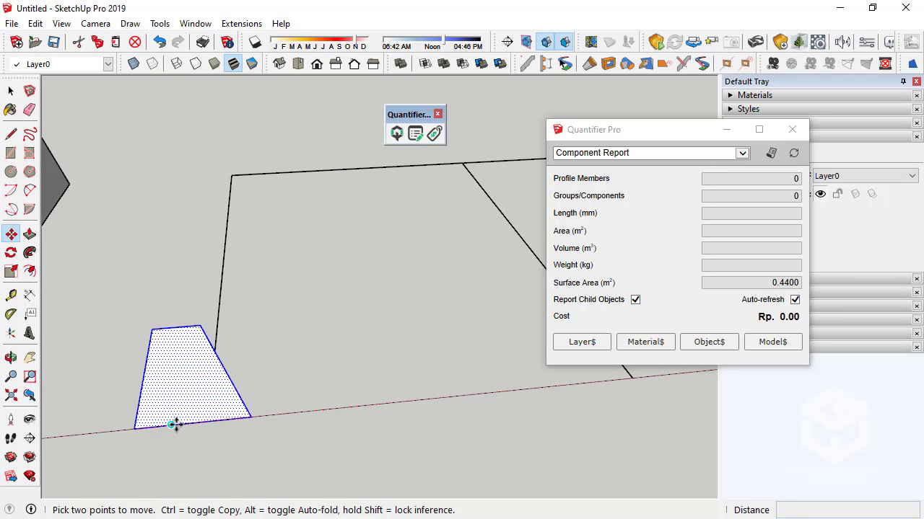
{"action": "left_click", "coordinate": [177, 328]}
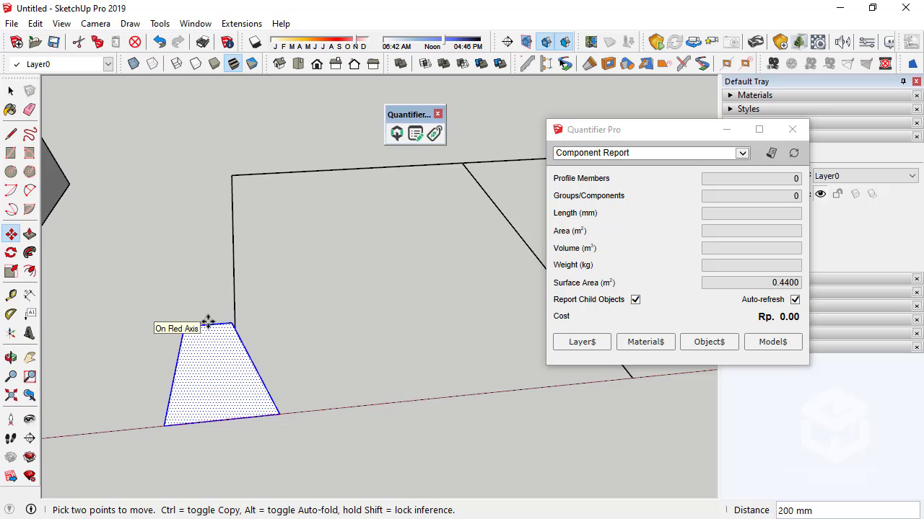
{"action": "middle_click_drag", "start_coordinate": [209, 324], "coordinate": [83, 419]}
{"action": "left_click", "coordinate": [11, 90]}
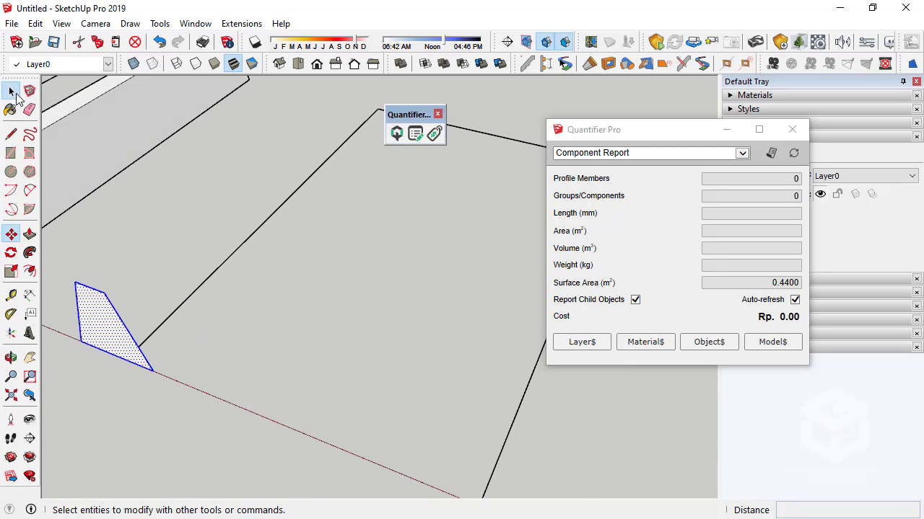
- Undo the last move of the trapezoid face and the copy of the path lines
{"action": "middle_click_drag", "start_coordinate": [245, 332], "coordinate": [366, 329]}
{"action": "left_click", "coordinate": [309, 334]}
{"action": "key", "text": "ctrl+z"}
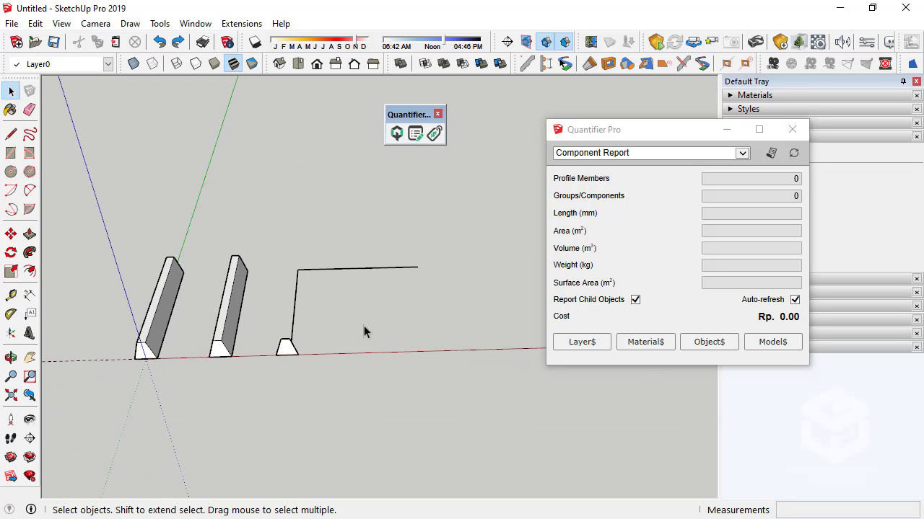
- Copy the two connected path lines along the red axis, clear of the original path
{"action": "left_click_drag", "start_coordinate": [363, 330], "coordinate": [287, 261]}
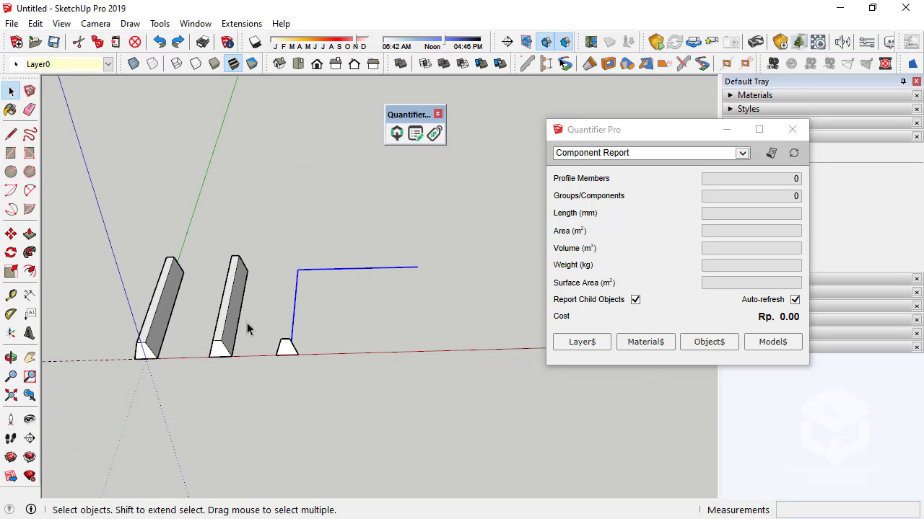
{"action": "left_click", "coordinate": [11, 235]}
{"action": "left_click", "coordinate": [290, 382]}
{"action": "key", "text": "ctrl"}
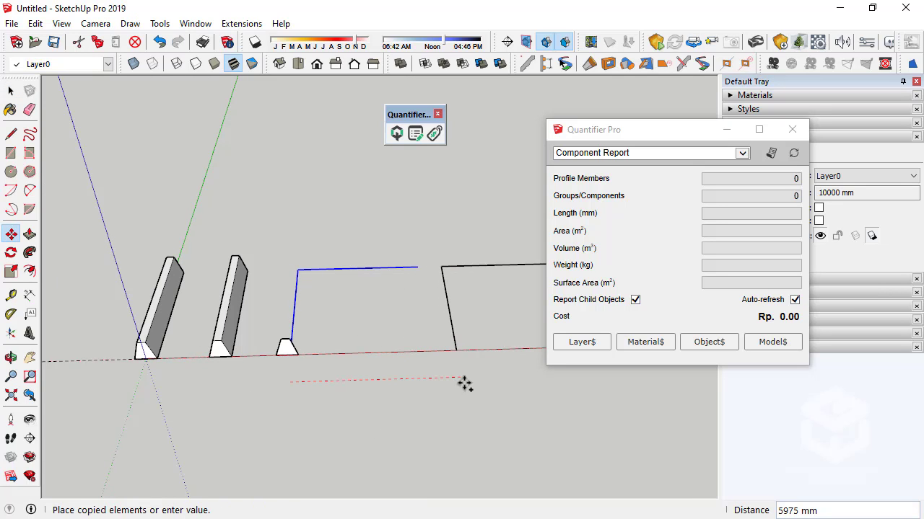
{"action": "left_click", "coordinate": [501, 383]}
{"action": "left_click", "coordinate": [11, 90]}
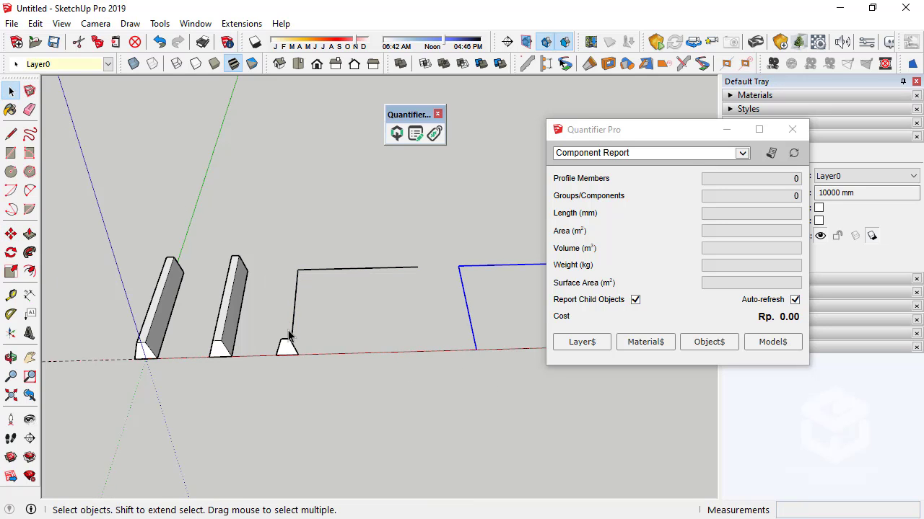
- Copy the front end face from inside the grouped foundation again and paste it in place outside the group
{"action": "scroll", "coordinate": [153, 342], "scroll_direction": "up", "scroll_amount": 5}
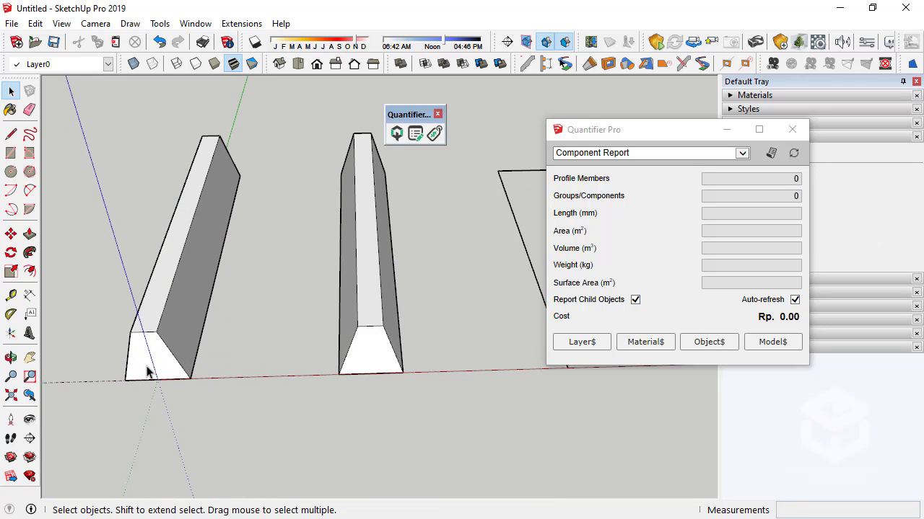
{"action": "left_click", "coordinate": [149, 362]}
{"action": "triple_click", "coordinate": [148, 356]}
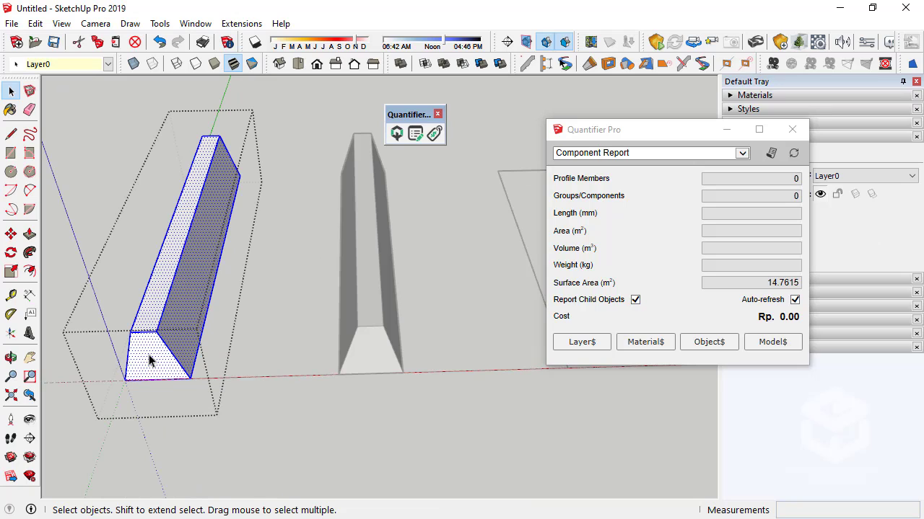
{"action": "left_click", "coordinate": [150, 363]}
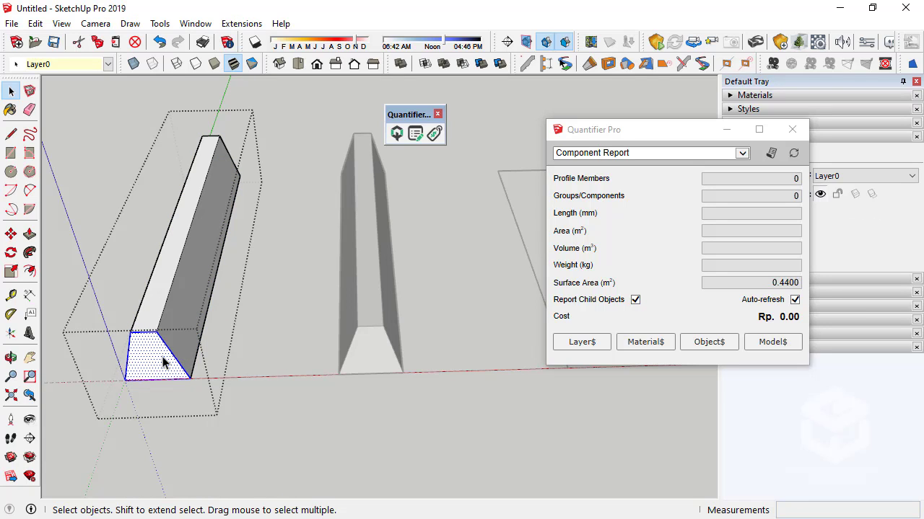
{"action": "left_click", "coordinate": [160, 431]}
{"action": "left_click", "coordinate": [35, 23]}
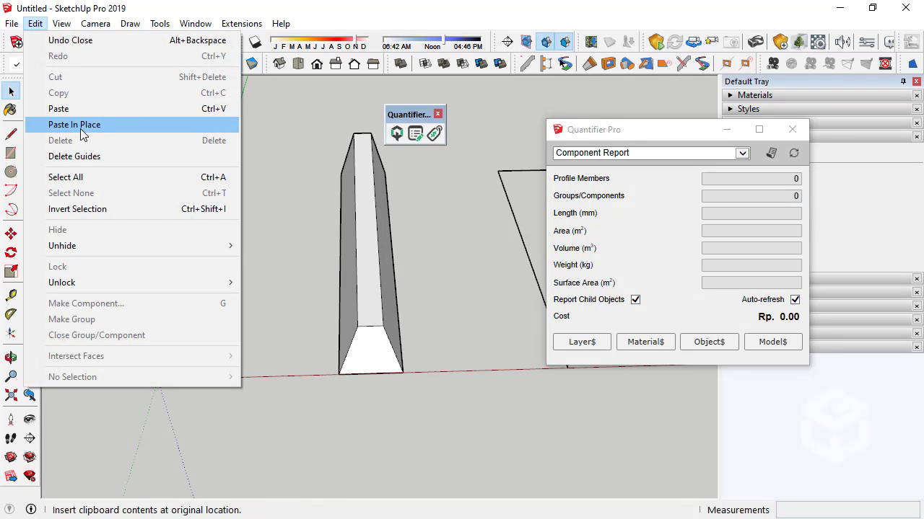
{"action": "left_click", "coordinate": [80, 125]}
- Move the pasted trapezoid face about 5275 mm along the red axis, centring its base on the start of the original path
{"action": "left_click", "coordinate": [11, 234]}
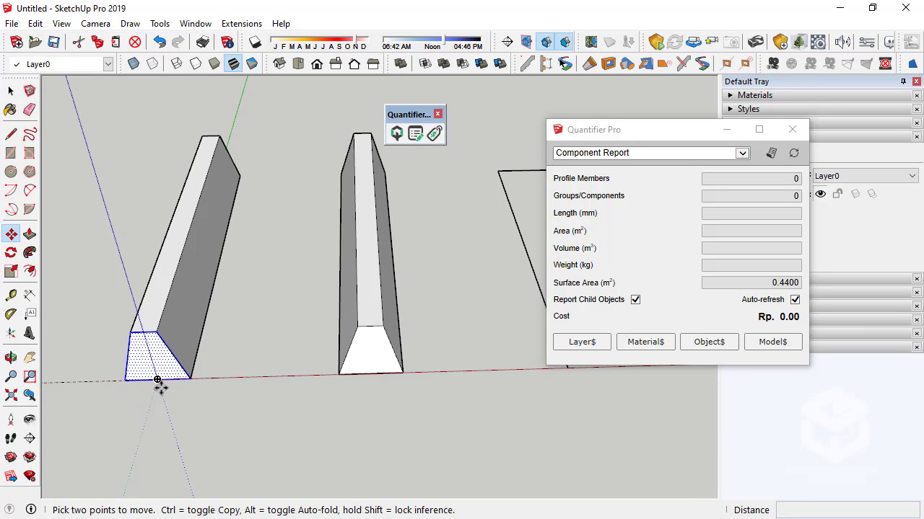
{"action": "left_click", "coordinate": [125, 367]}
{"action": "scroll", "coordinate": [125, 367], "scroll_direction": "down", "scroll_amount": 3}
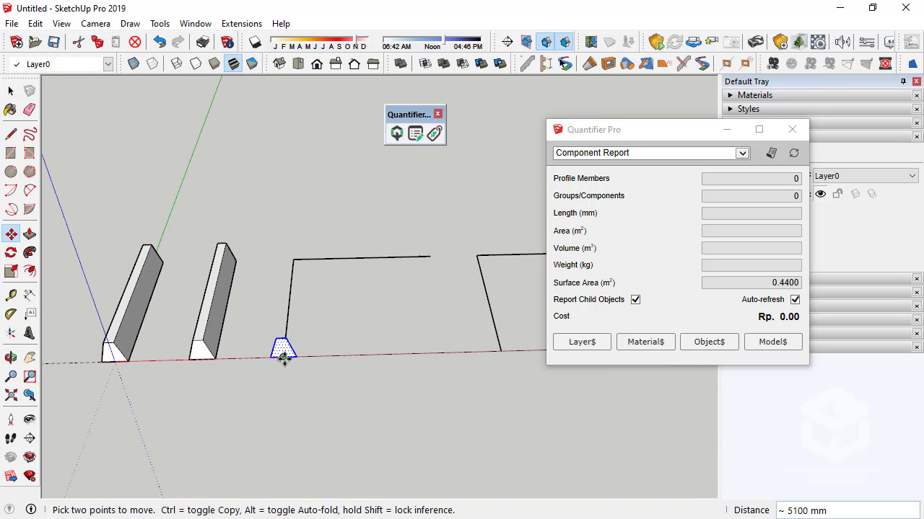
{"action": "scroll", "coordinate": [285, 352], "scroll_direction": "up", "scroll_amount": 5}
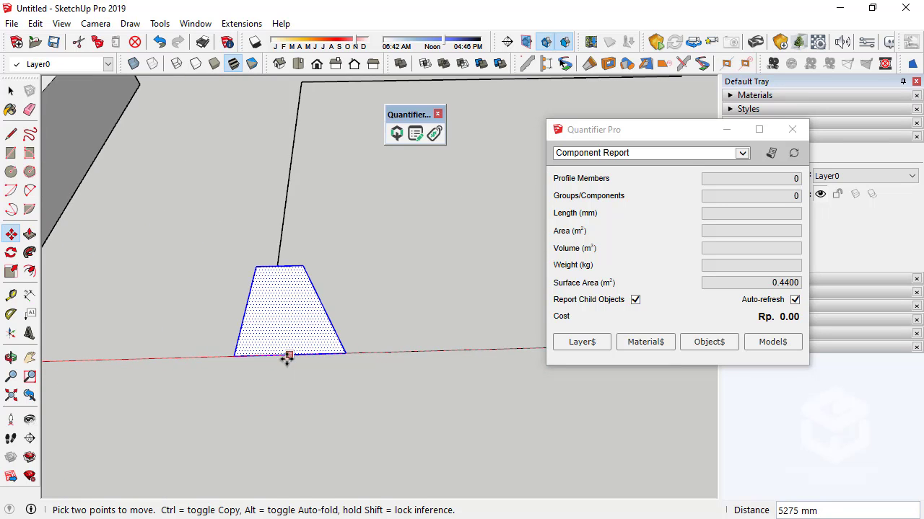
{"action": "left_click", "coordinate": [246, 354]}
{"action": "scroll", "coordinate": [229, 387], "scroll_direction": "down", "scroll_amount": 3}
{"action": "middle_click_drag", "start_coordinate": [229, 387], "coordinate": [254, 327]}
{"action": "scroll", "coordinate": [209, 307], "scroll_direction": "down", "scroll_amount": 3}
{"action": "middle_click_drag", "start_coordinate": [209, 308], "coordinate": [282, 346]}
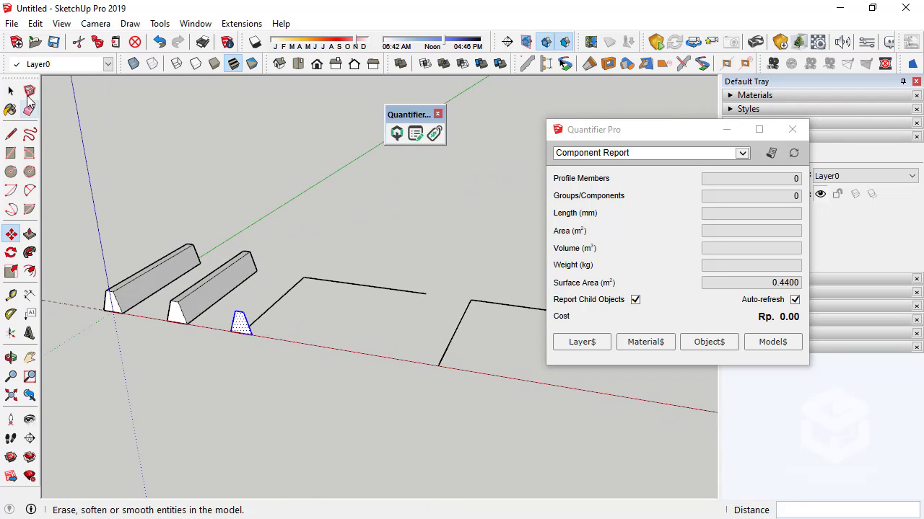
{"action": "left_click", "coordinate": [11, 91]}
- Extrude the trapezoid face along the two lines of the original path with Follow Me
{"action": "scroll", "coordinate": [280, 314], "scroll_direction": "up", "scroll_amount": 5}
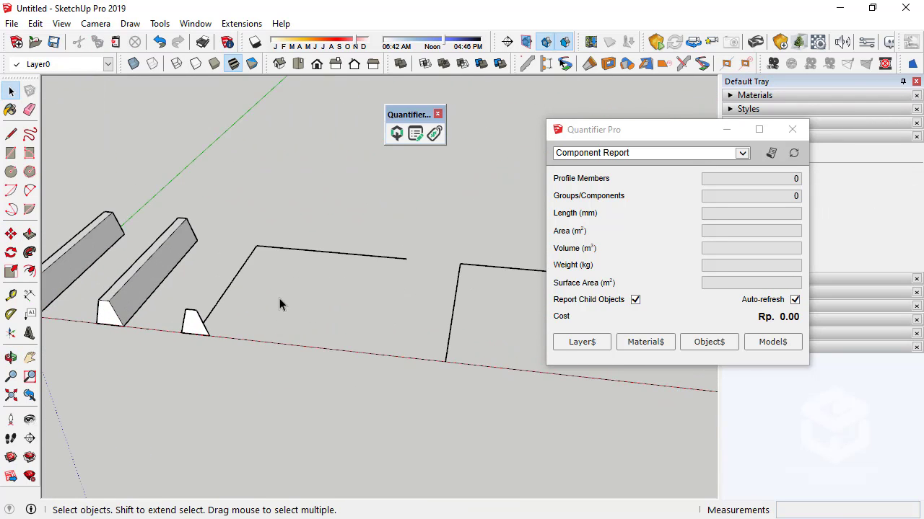
{"action": "left_click_drag", "start_coordinate": [280, 306], "coordinate": [247, 219]}
{"action": "scroll", "coordinate": [207, 316], "scroll_direction": "up", "scroll_amount": 4}
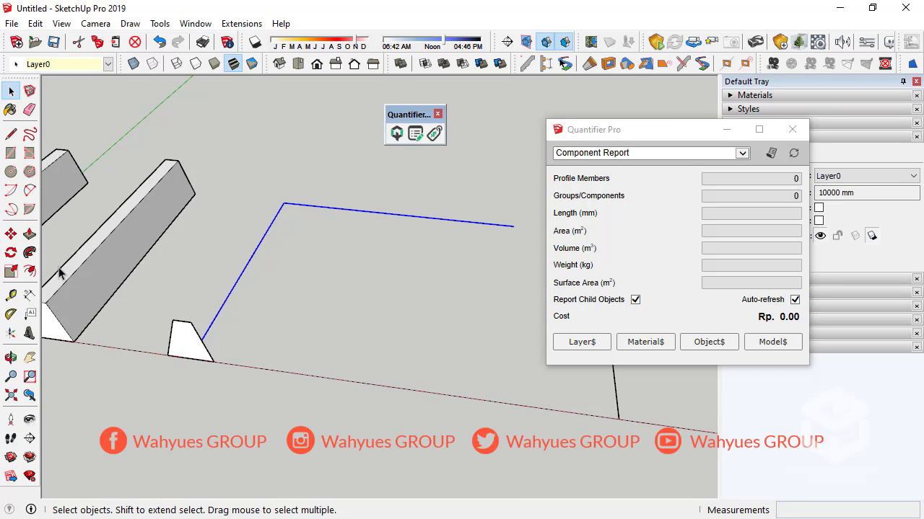
{"action": "left_click", "coordinate": [29, 253]}
{"action": "left_click", "coordinate": [194, 345]}
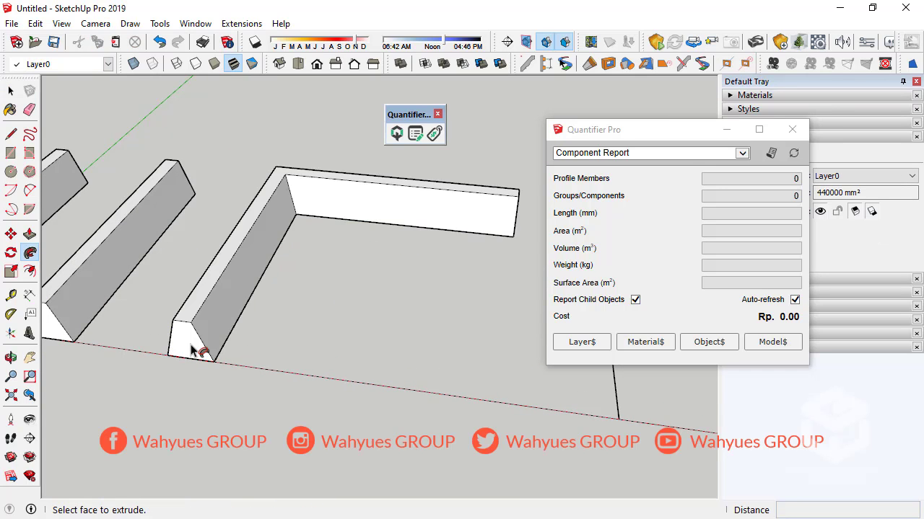
{"action": "scroll", "coordinate": [137, 293], "scroll_direction": "down", "scroll_amount": 2}
{"action": "key", "text": "space"}
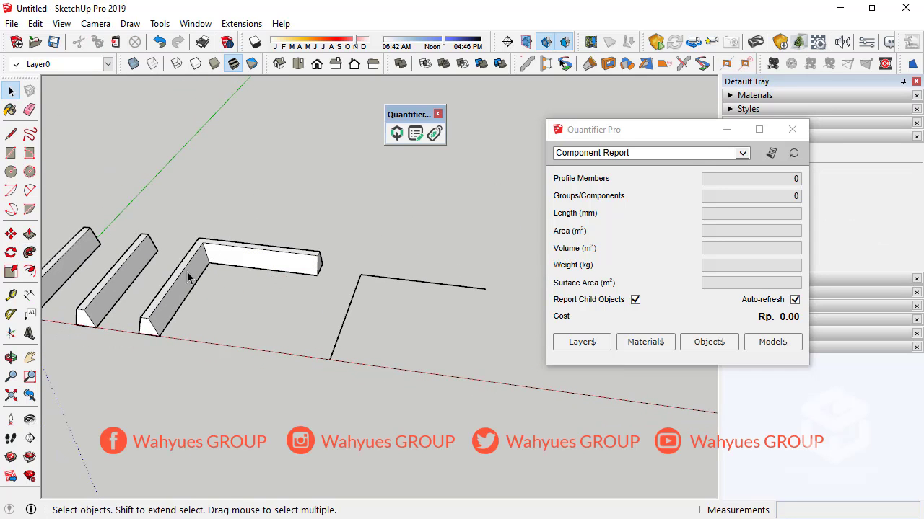
- Build the Pondasi Batu 0,80 x 0,80 profile along the two copied path lines with Profile Builder, using Bottom-Middle placement
{"action": "middle_click_drag", "start_coordinate": [190, 268], "coordinate": [332, 301]}
{"action": "left_click_drag", "start_coordinate": [332, 301], "coordinate": [304, 240]}
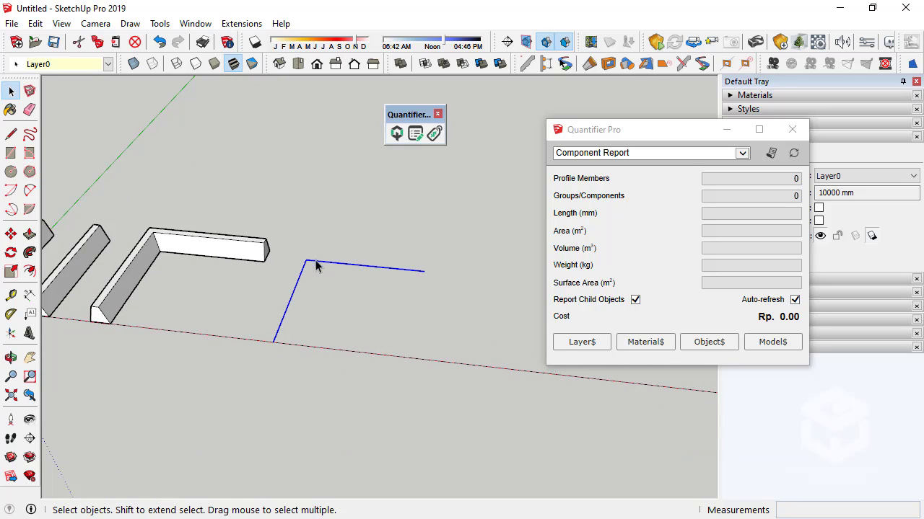
{"action": "left_click_drag", "start_coordinate": [617, 143], "coordinate": [811, 179]}
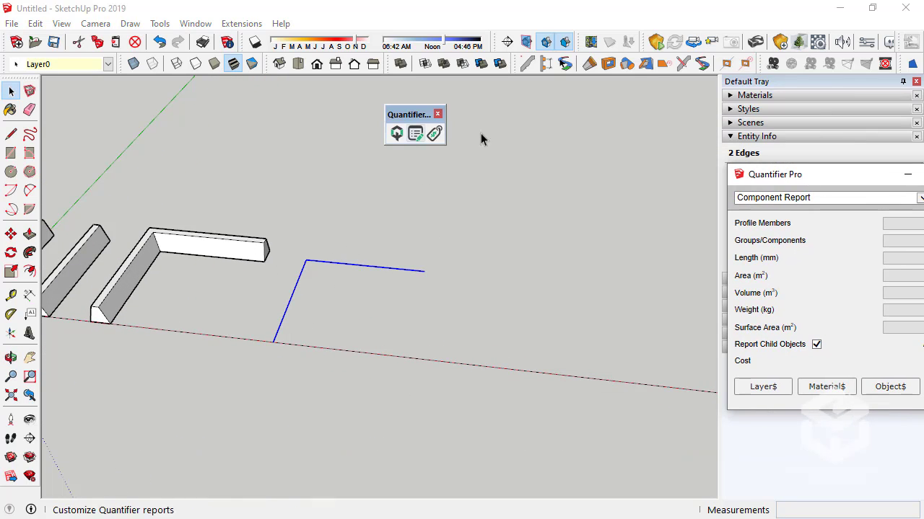
{"action": "left_click", "coordinate": [525, 63]}
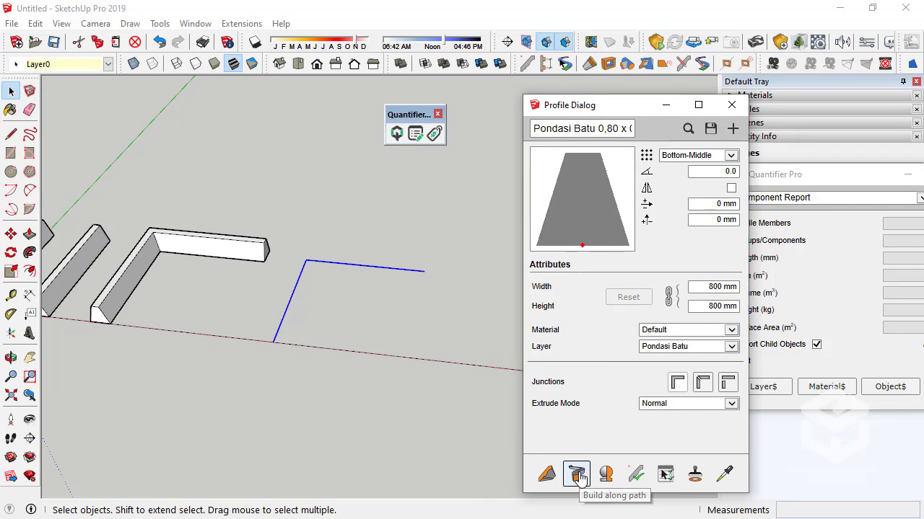
{"action": "left_click", "coordinate": [580, 475]}
- Inspect the new L-shaped profile foundation's corner, grouping and end face from above and from the front
{"action": "middle_click_drag", "start_coordinate": [304, 287], "coordinate": [330, 305]}
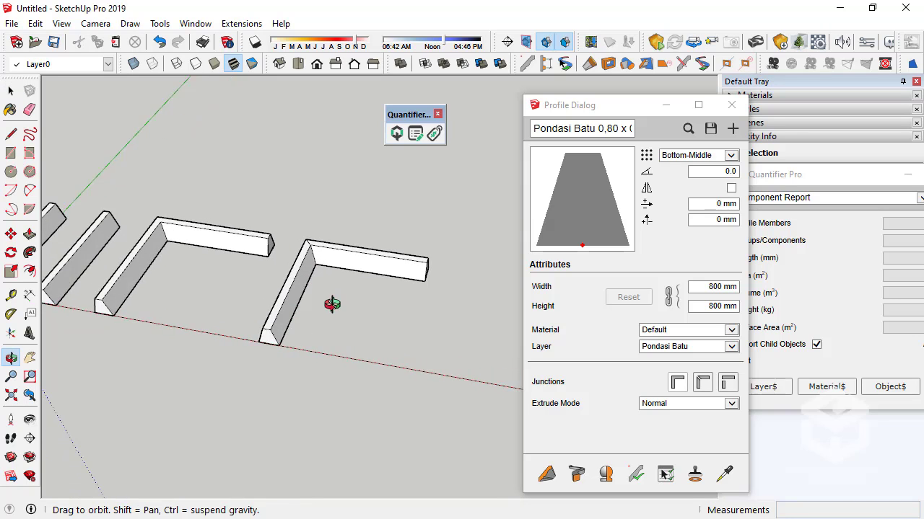
{"action": "scroll", "coordinate": [324, 264], "scroll_direction": "up", "scroll_amount": 6}
{"action": "middle_click_drag", "start_coordinate": [376, 268], "coordinate": [315, 255]}
{"action": "scroll", "coordinate": [316, 256], "scroll_direction": "down", "scroll_amount": 8}
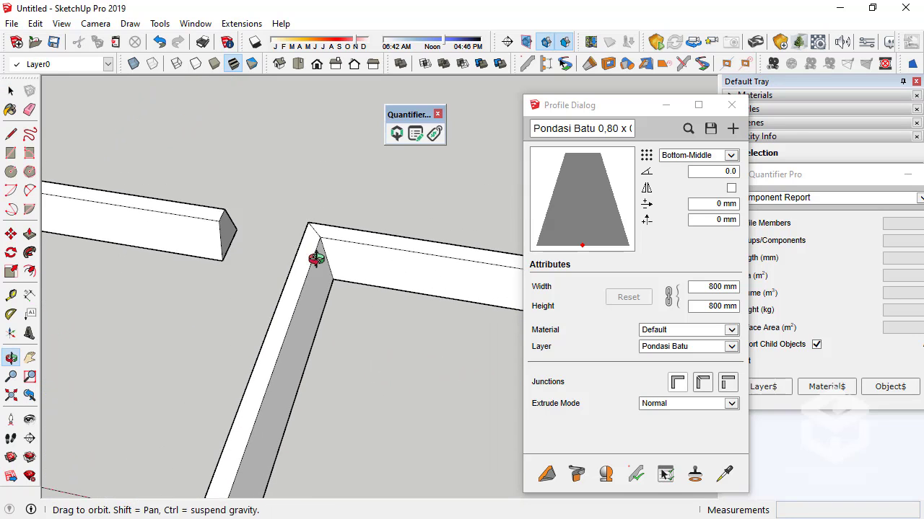
{"action": "left_click", "coordinate": [325, 303]}
{"action": "middle_click_drag", "start_coordinate": [324, 324], "coordinate": [349, 265]}
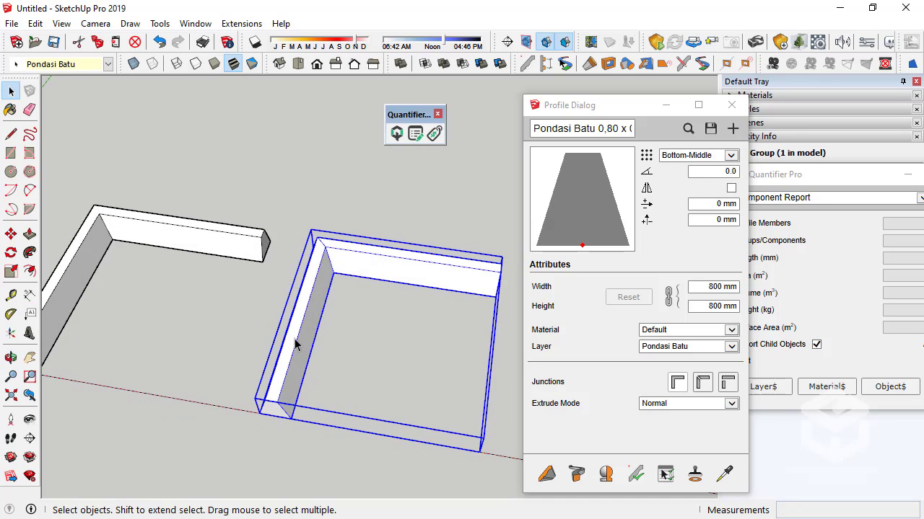
{"action": "scroll", "coordinate": [294, 345], "scroll_direction": "down", "scroll_amount": 4}
{"action": "middle_click_drag", "start_coordinate": [303, 373], "coordinate": [340, 294]}
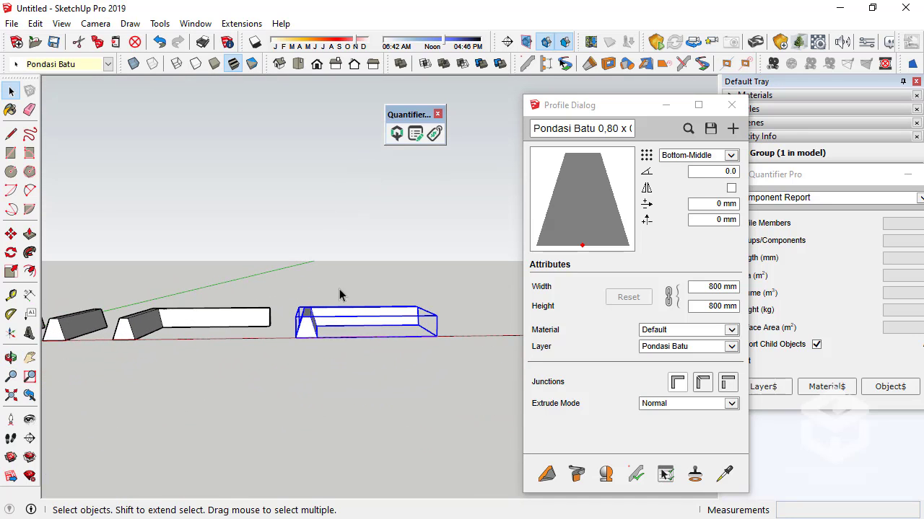
- Copy the two path lines of the profile foundation about 7357 mm along the red axis
{"action": "left_click_drag", "start_coordinate": [455, 372], "coordinate": [453, 373]}
{"action": "middle_click_drag", "start_coordinate": [453, 372], "coordinate": [399, 276]}
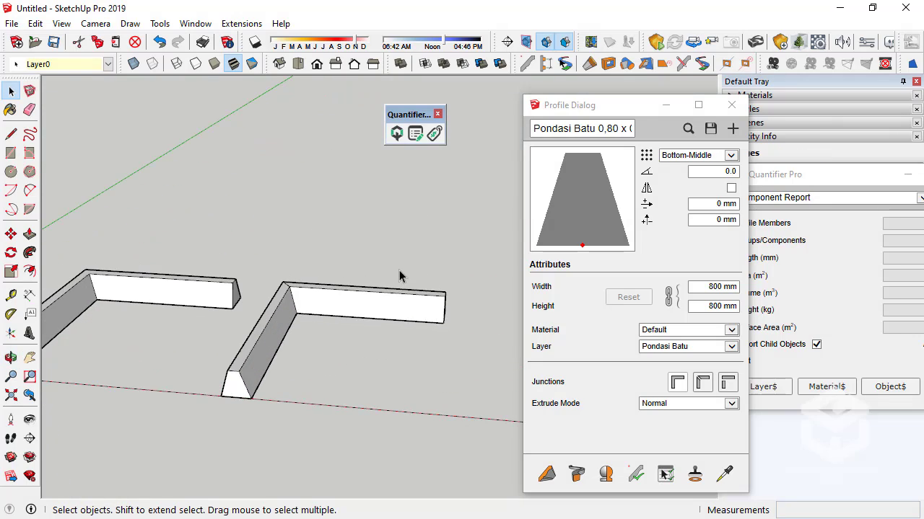
{"action": "left_click", "coordinate": [702, 385]}
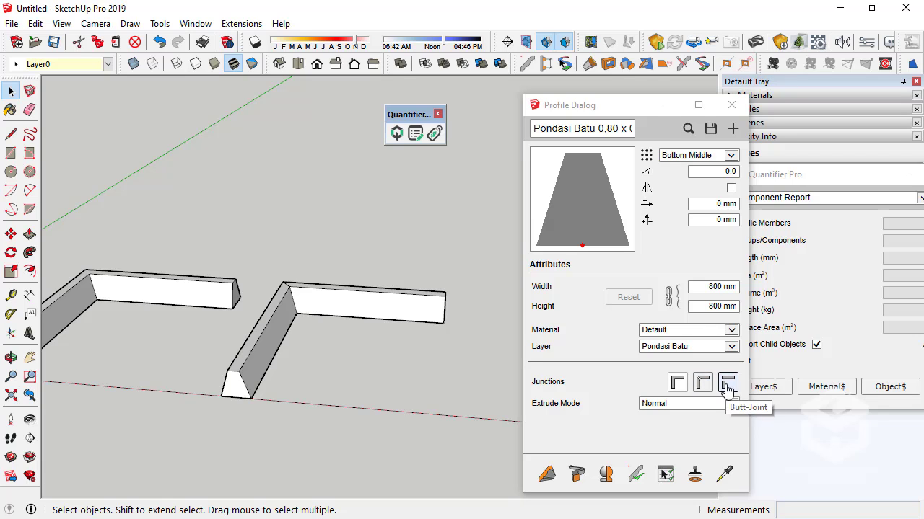
{"action": "scroll", "coordinate": [207, 320], "scroll_direction": "down", "scroll_amount": 4}
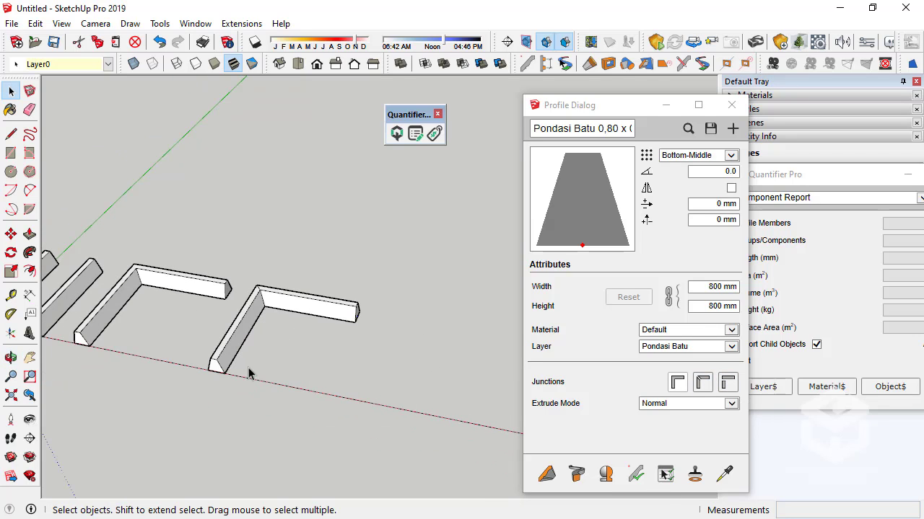
{"action": "scroll", "coordinate": [249, 395], "scroll_direction": "up", "scroll_amount": 2}
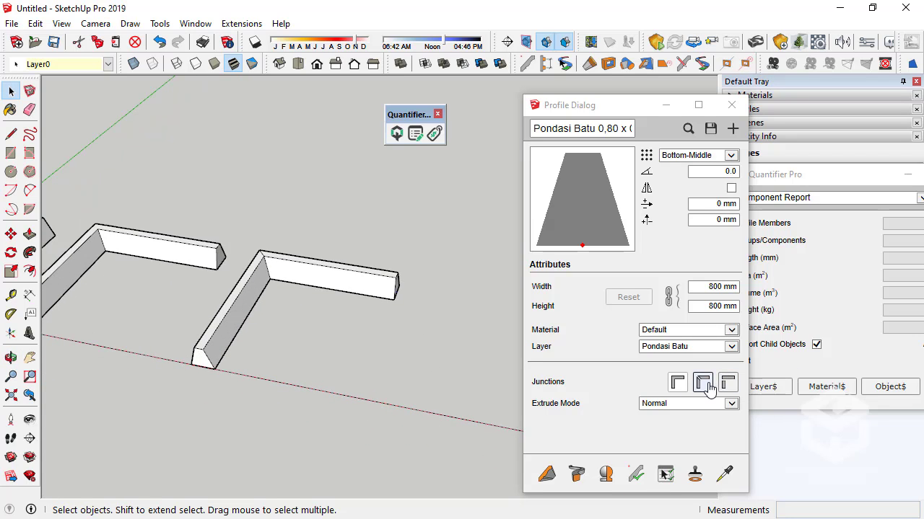
{"action": "left_click", "coordinate": [12, 235]}
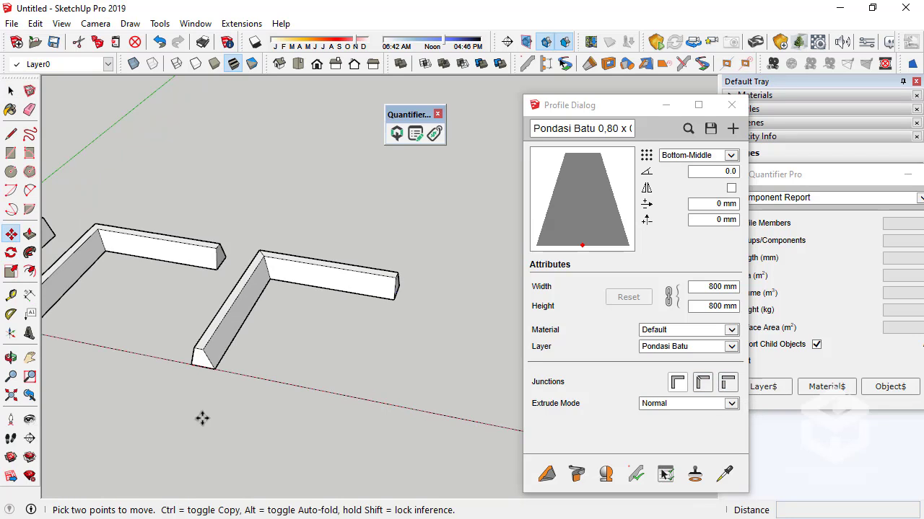
{"action": "scroll", "coordinate": [226, 417], "scroll_direction": "up", "scroll_amount": 2}
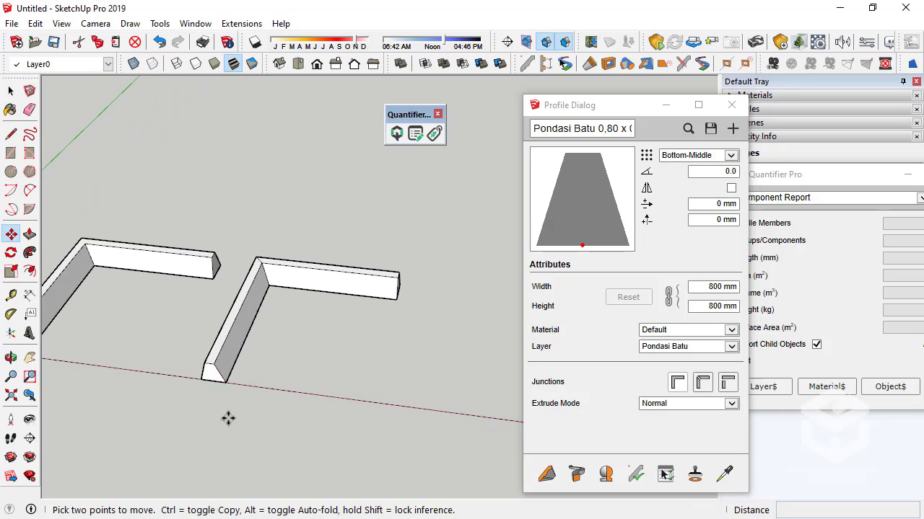
{"action": "left_click", "coordinate": [208, 372]}
{"action": "key", "text": "ctrl"}
{"action": "scroll", "coordinate": [166, 374], "scroll_direction": "down", "scroll_amount": 4}
{"action": "left_click", "coordinate": [339, 394]}
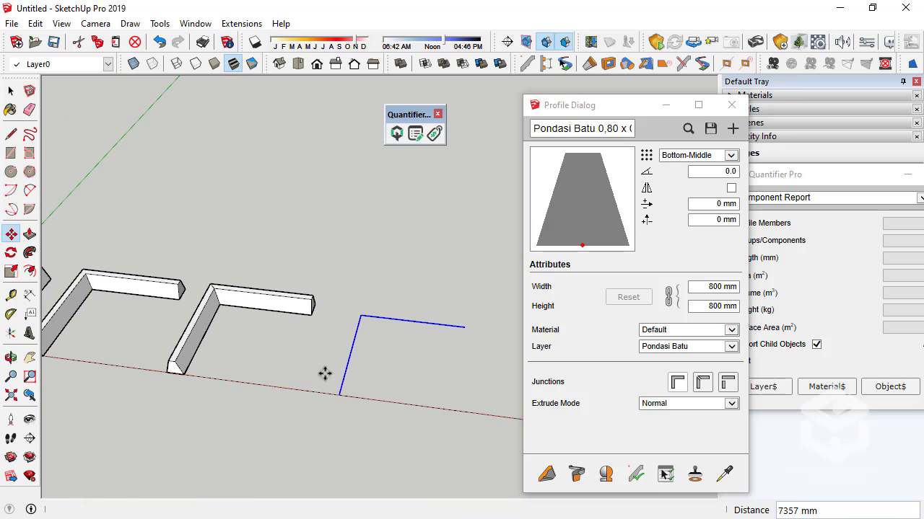
- Build the foundation profile along the newly copied path lines using the first, continuous junction type
{"action": "left_click", "coordinate": [11, 91]}
{"action": "left_click", "coordinate": [676, 383]}
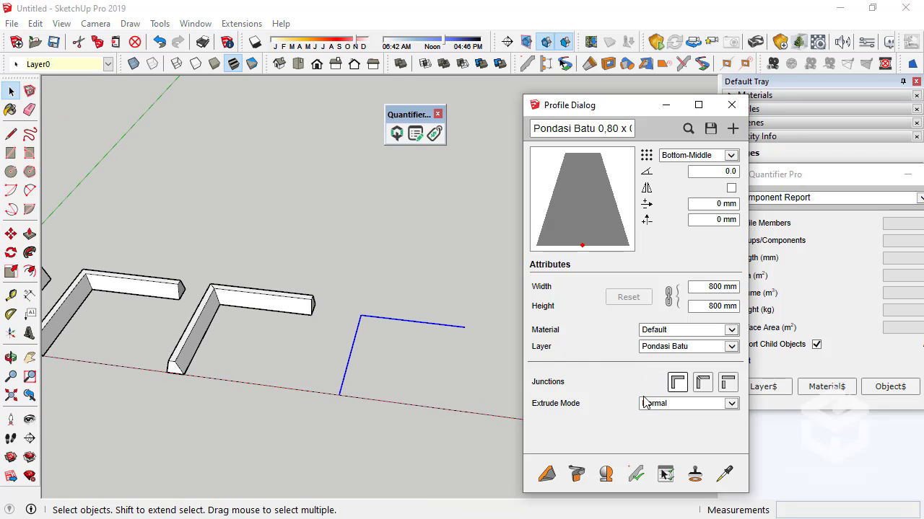
{"action": "left_click", "coordinate": [577, 474]}
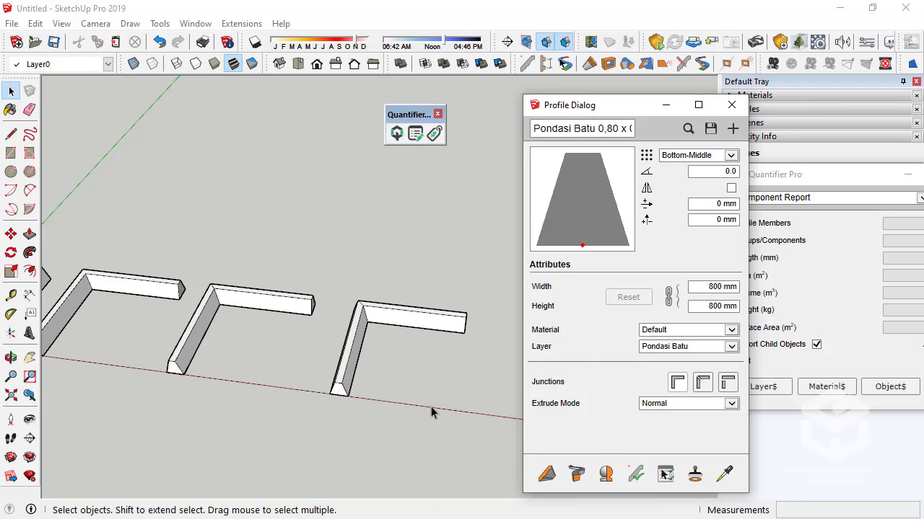
{"action": "middle_click_drag", "start_coordinate": [431, 411], "coordinate": [402, 287]}
{"action": "scroll", "coordinate": [387, 345], "scroll_direction": "up", "scroll_amount": 5}
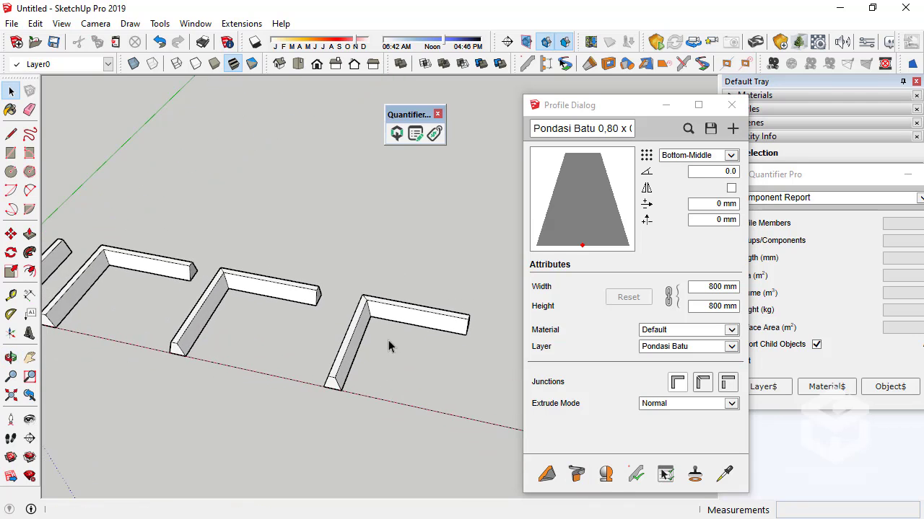
- Compare how the two L-shaped Profile Builder foundations are grouped and joined at their corners
{"action": "left_click", "coordinate": [356, 317]}
{"action": "left_click", "coordinate": [212, 273]}
{"action": "scroll", "coordinate": [250, 297], "scroll_direction": "down", "scroll_amount": 5}
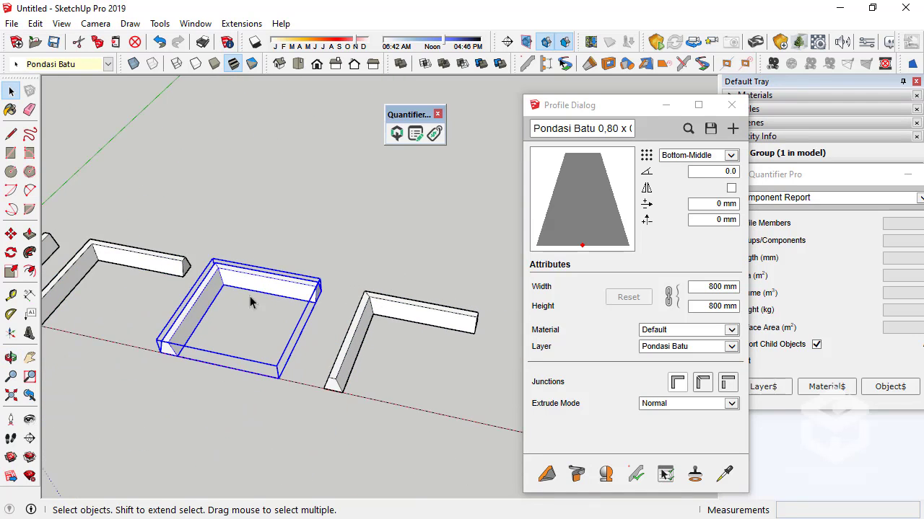
{"action": "middle_click_drag", "start_coordinate": [249, 296], "coordinate": [290, 307]}
{"action": "left_click", "coordinate": [333, 279]}
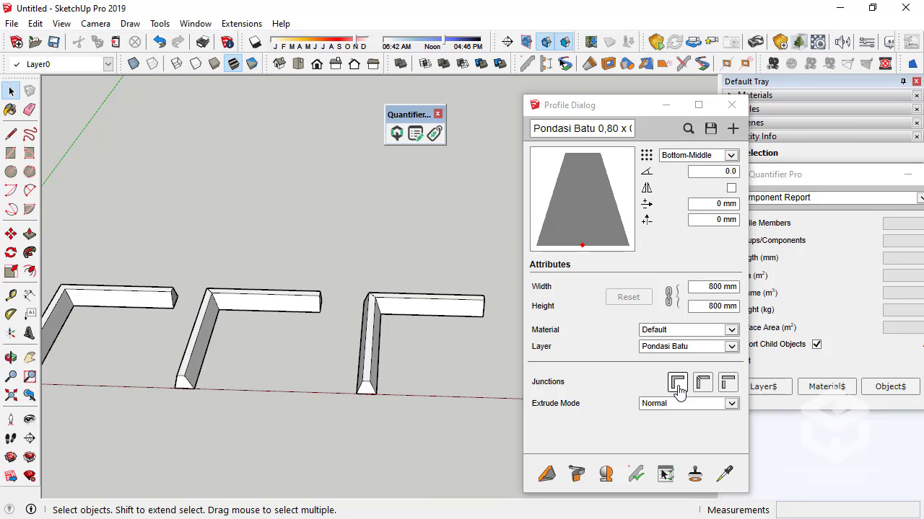
- Delete the last L-shaped foundation along the red axis, keeping its two path lines
{"action": "left_click", "coordinate": [262, 299]}
{"action": "middle_click_drag", "start_coordinate": [261, 299], "coordinate": [327, 347]}
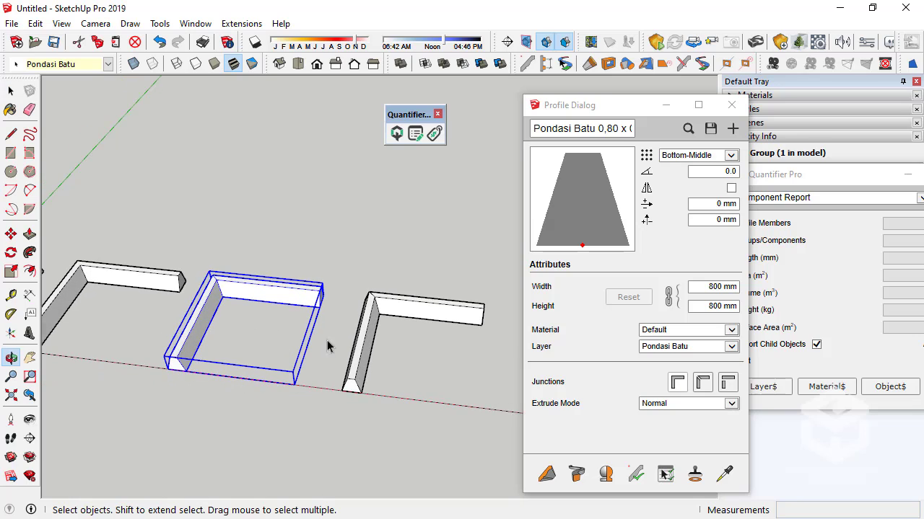
{"action": "left_click", "coordinate": [373, 330]}
{"action": "key", "text": "Delete"}
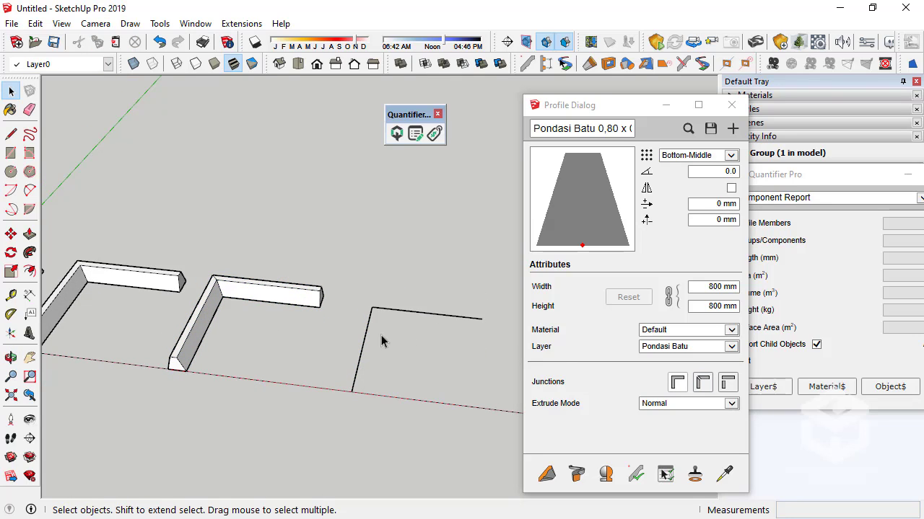
- Build the foundation profile along the bare path lines with the split mitre junction, and check that each leg selects separately
{"action": "left_click_drag", "start_coordinate": [415, 360], "coordinate": [365, 281]}
{"action": "left_click", "coordinate": [702, 382]}
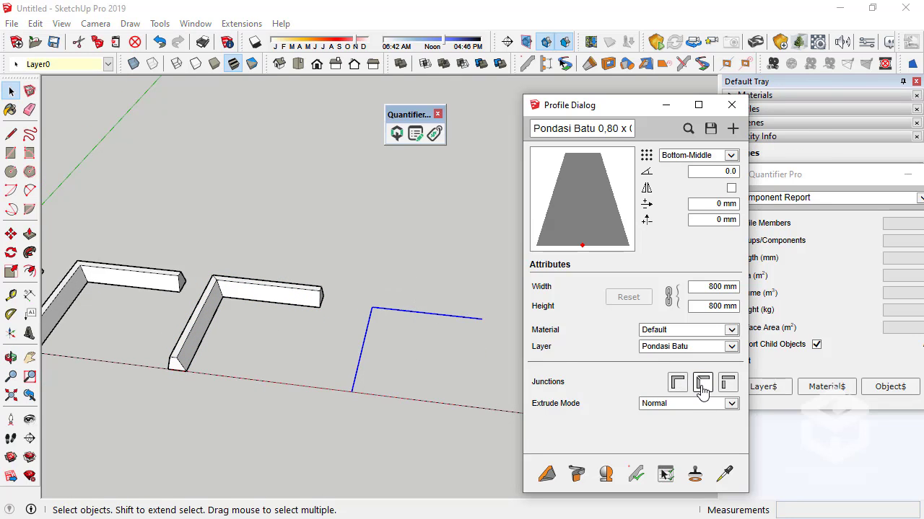
{"action": "left_click", "coordinate": [577, 474]}
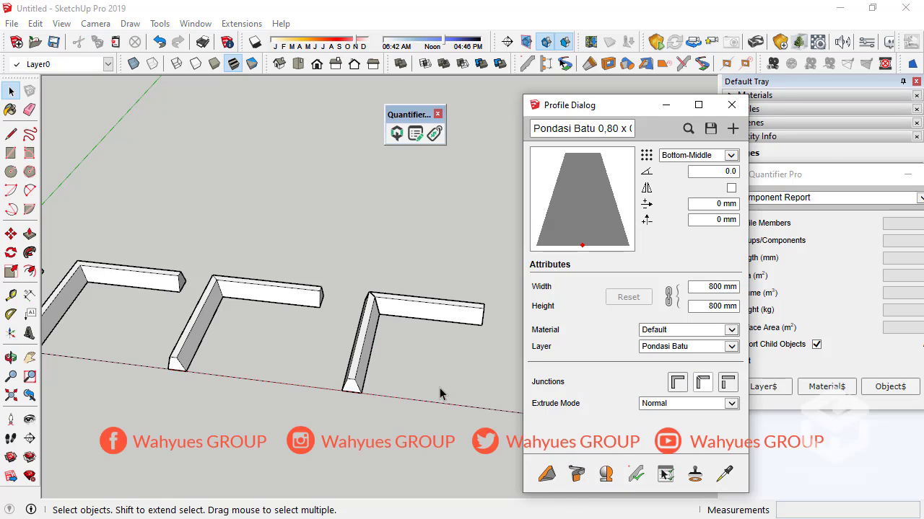
{"action": "left_click", "coordinate": [401, 303]}
{"action": "left_click", "coordinate": [365, 328]}
{"action": "left_click", "coordinate": [411, 302]}
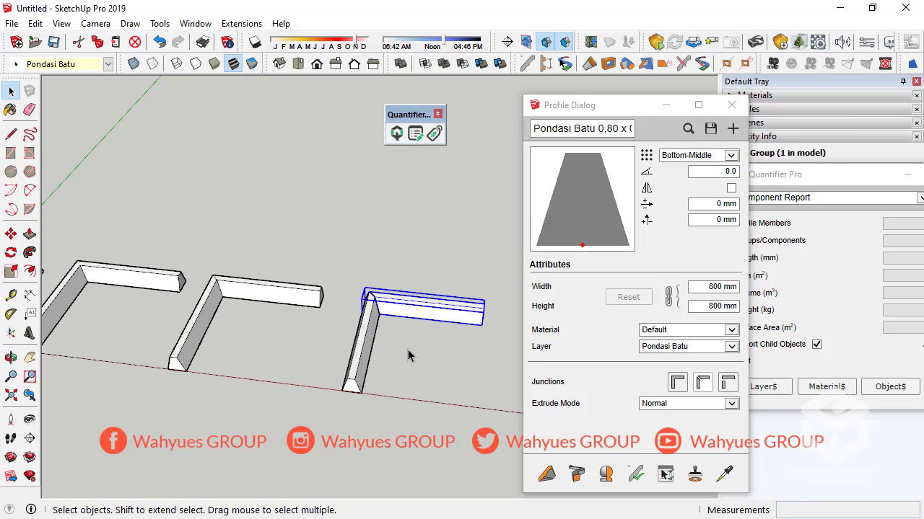
{"action": "left_click", "coordinate": [407, 349]}
{"action": "scroll", "coordinate": [419, 265], "scroll_direction": "down", "scroll_amount": 3}
{"action": "middle_click_drag", "start_coordinate": [386, 306], "coordinate": [317, 218]}
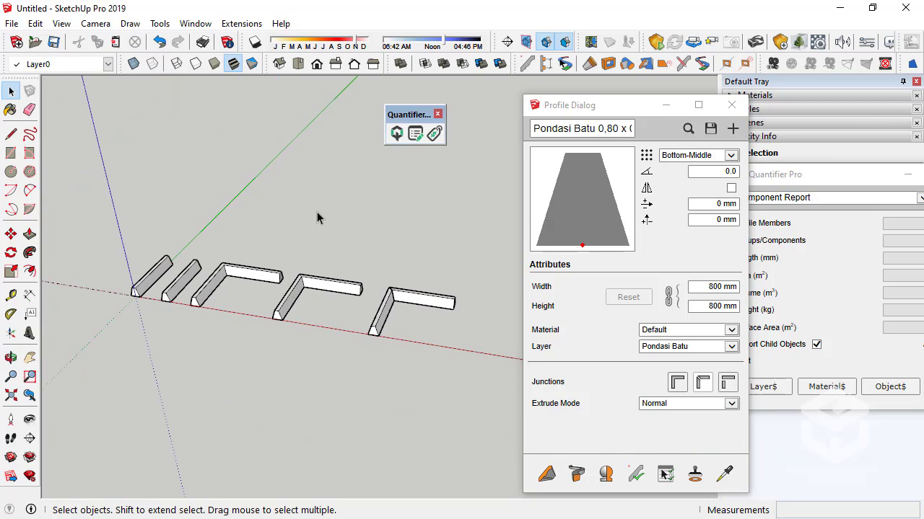
- Close the Profile Dialog and bring the Quantifier Pro report window fully into view beside the foundations
{"action": "left_click", "coordinate": [712, 129]}
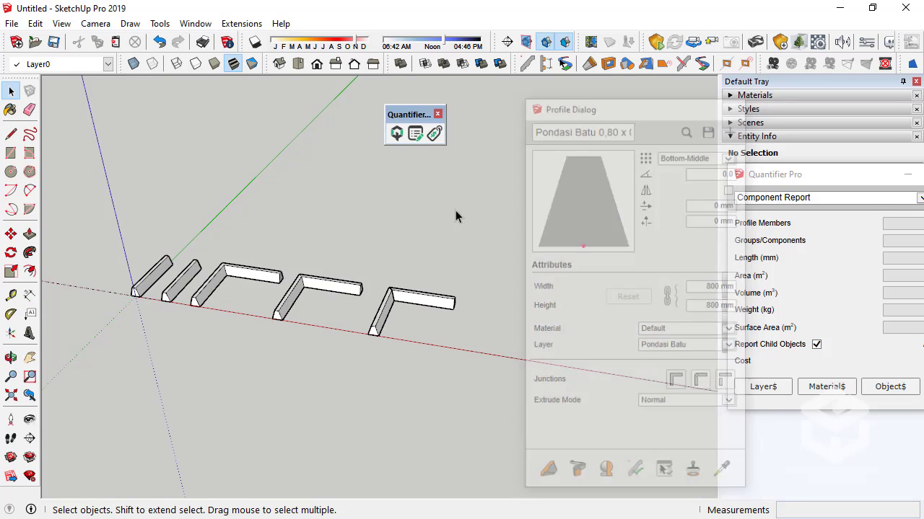
{"action": "scroll", "coordinate": [239, 305], "scroll_direction": "up", "scroll_amount": 4}
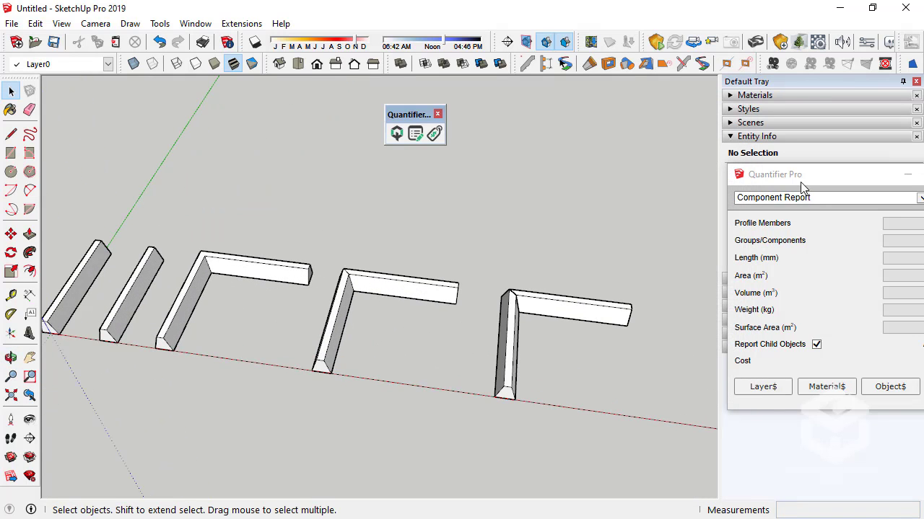
{"action": "left_click_drag", "start_coordinate": [803, 187], "coordinate": [591, 382]}
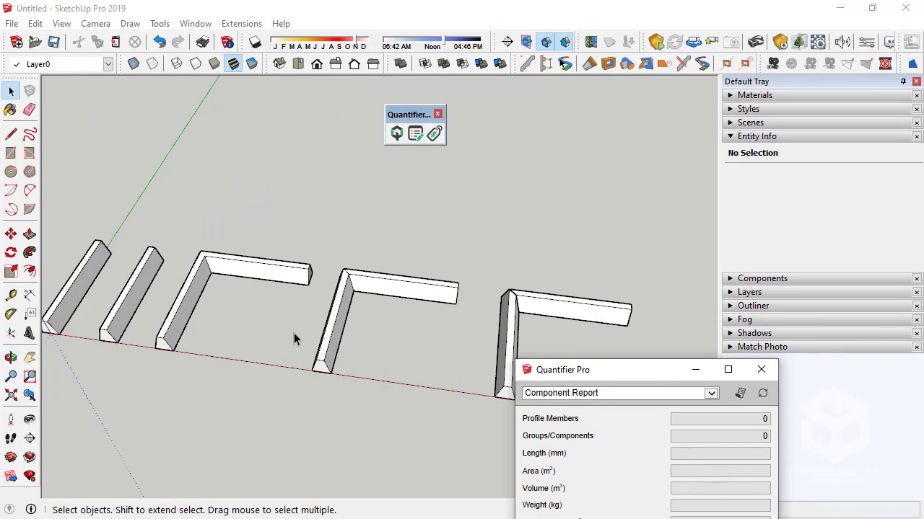
- Remove the leftover path lines from the underside of the ungrouped Follow Me foundation
{"action": "triple_click", "coordinate": [232, 269]}
{"action": "right_click", "coordinate": [233, 268]}
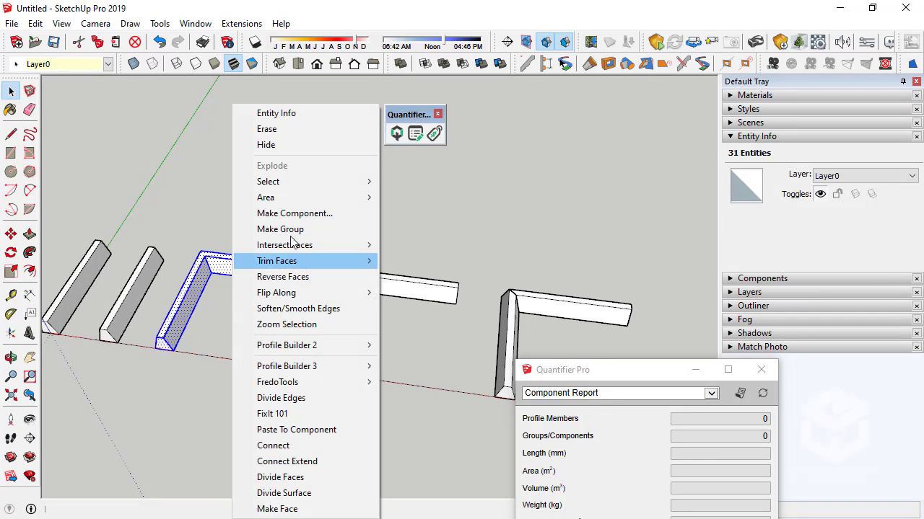
{"action": "left_click", "coordinate": [213, 306]}
{"action": "middle_click_drag", "start_coordinate": [214, 303], "coordinate": [269, 180]}
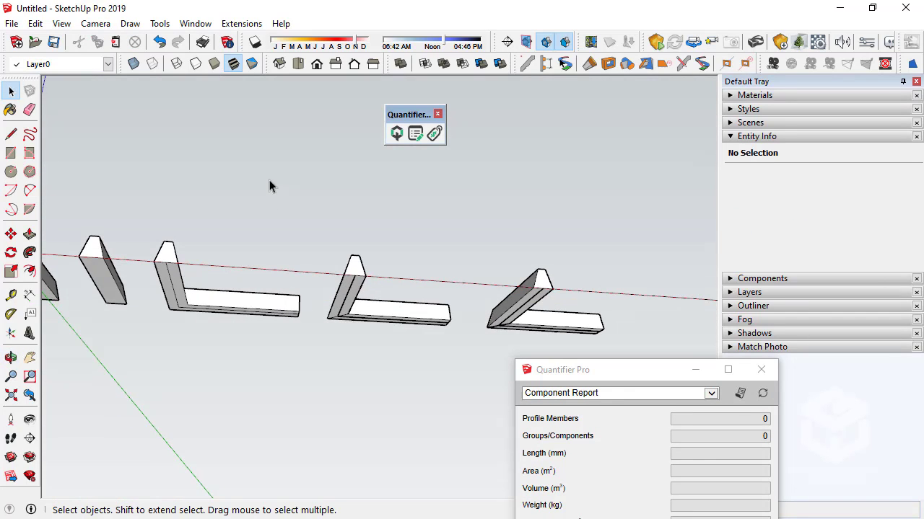
{"action": "left_click", "coordinate": [172, 288]}
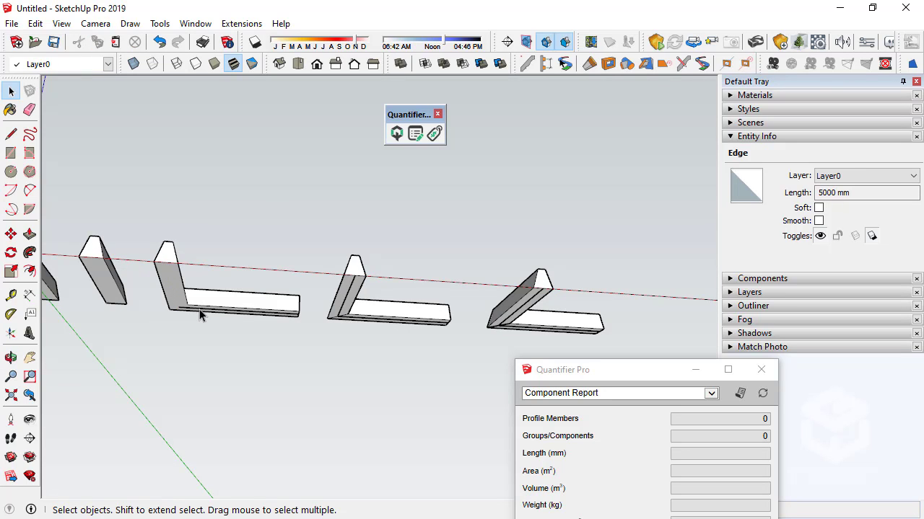
{"action": "middle_click_drag", "start_coordinate": [201, 315], "coordinate": [200, 295]}
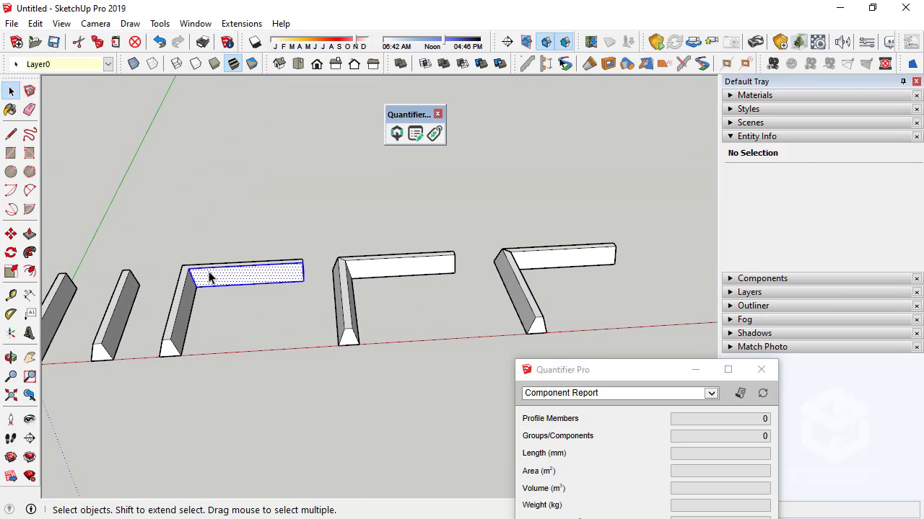
- Group all connected geometry of the L-shaped Follow Me foundation
{"action": "triple_click", "coordinate": [210, 277]}
{"action": "right_click", "coordinate": [230, 278]}
{"action": "left_click", "coordinate": [296, 230]}
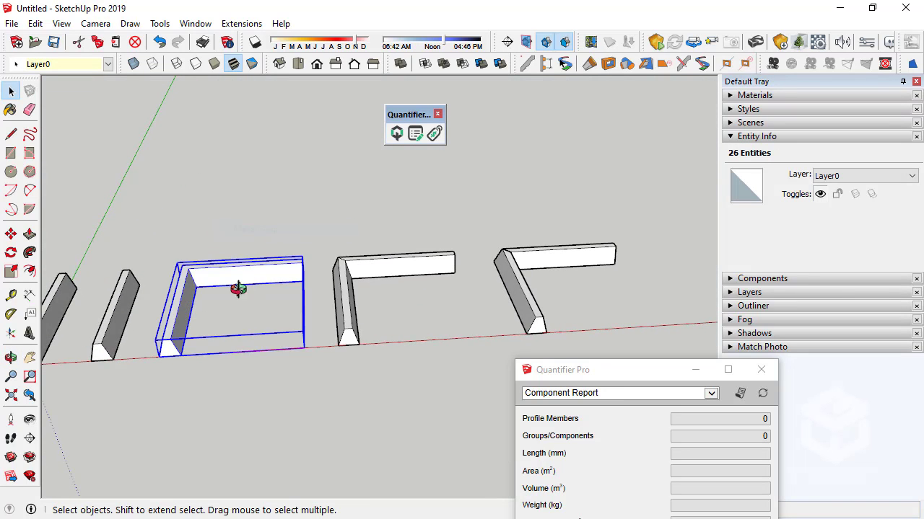
- Compare the volumes of the grouped Follow Me foundation and the adjacent Profile Builder foundation in Entity Info and Quantifier Pro
{"action": "middle_click_drag", "start_coordinate": [238, 289], "coordinate": [238, 267]}
{"action": "left_click", "coordinate": [238, 267]}
{"action": "left_click", "coordinate": [247, 246]}
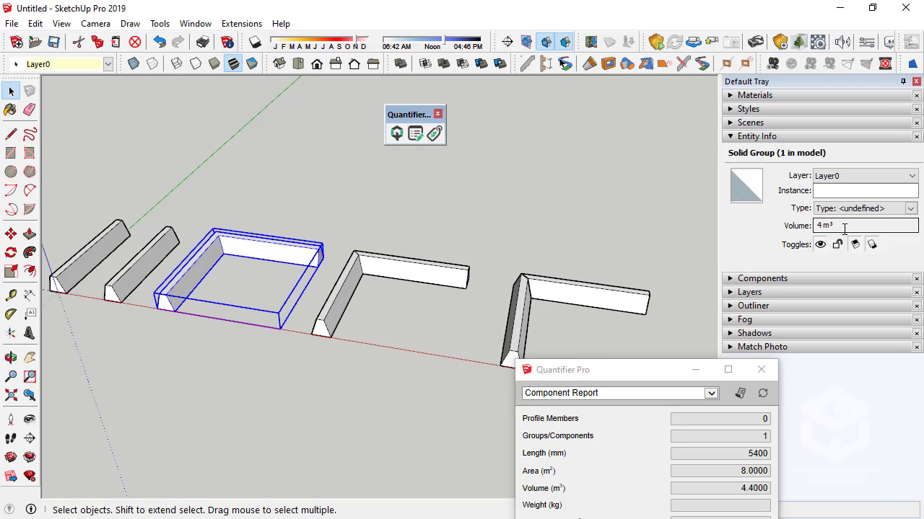
{"action": "left_click", "coordinate": [366, 266]}
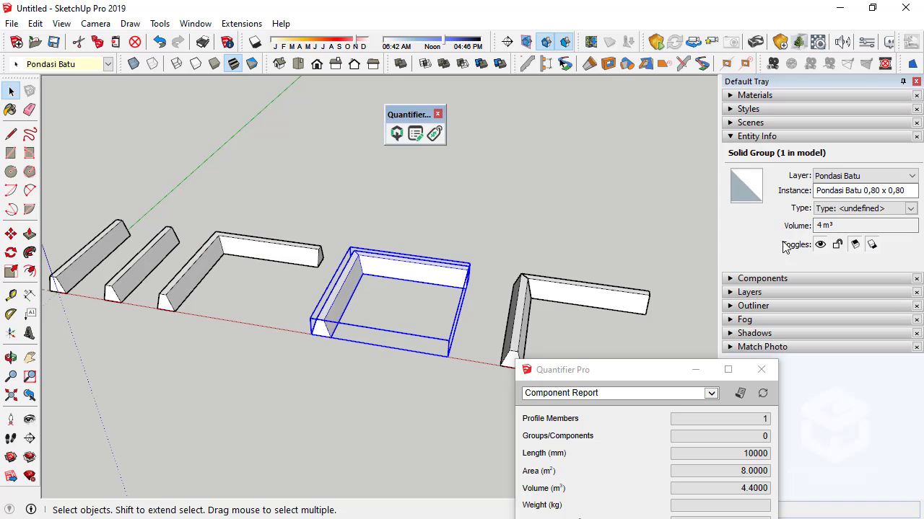
- Move the Quantifier Pro report window up beside the foundations and check the reported length of the L-shaped Follow Me foundation
{"action": "left_click_drag", "start_coordinate": [651, 381], "coordinate": [653, 211]}
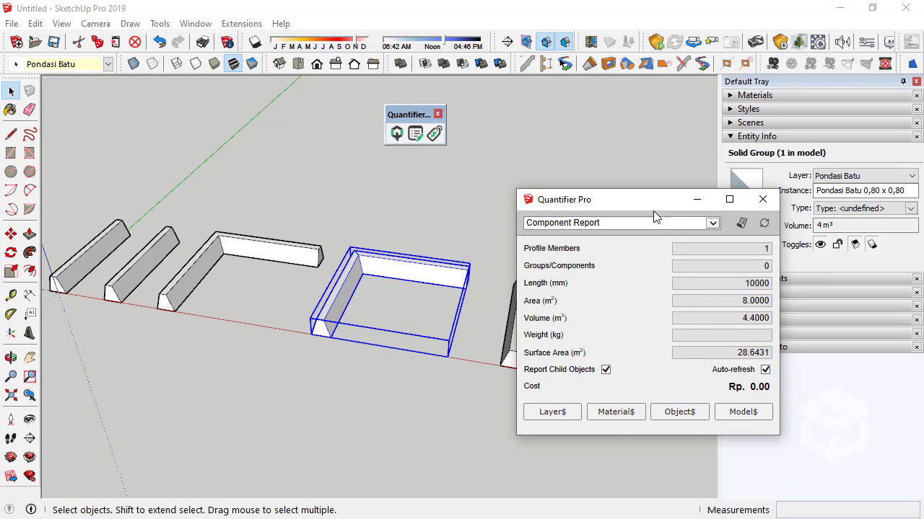
{"action": "left_click", "coordinate": [197, 275]}
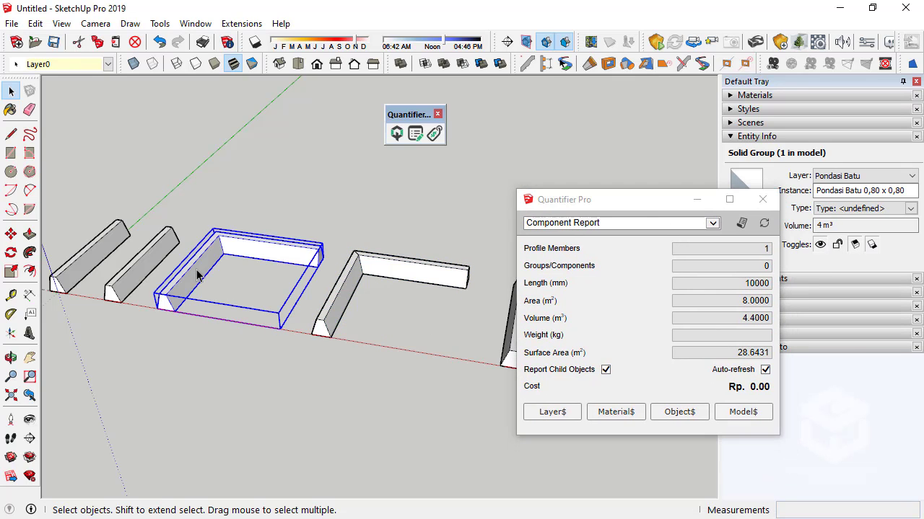
{"action": "left_click", "coordinate": [360, 267]}
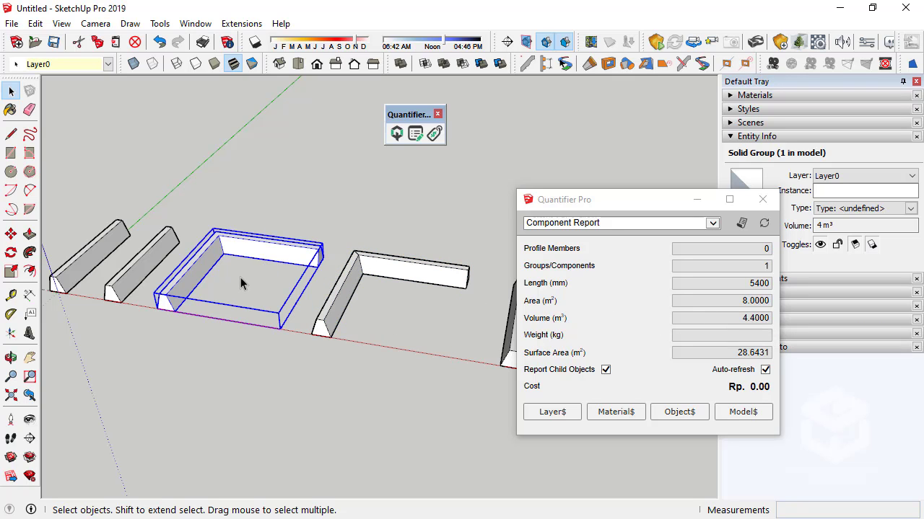
{"action": "middle_click_drag", "start_coordinate": [240, 277], "coordinate": [314, 314]}
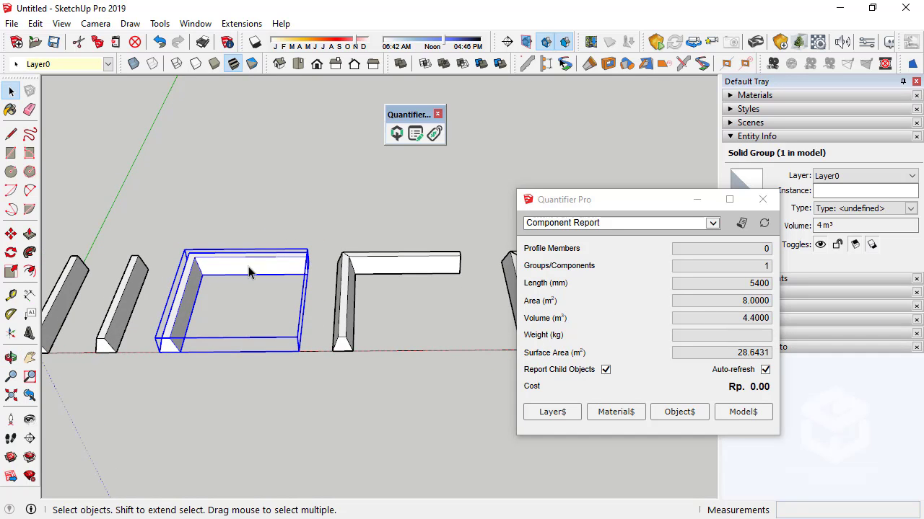
{"action": "mouse_move", "coordinate": [552, 287]}
{"action": "mouse_move", "coordinate": [743, 290]}
- Compare the reported length and area of the single-member Profile Builder foundation with those of the Follow Me foundation
{"action": "left_click", "coordinate": [346, 283]}
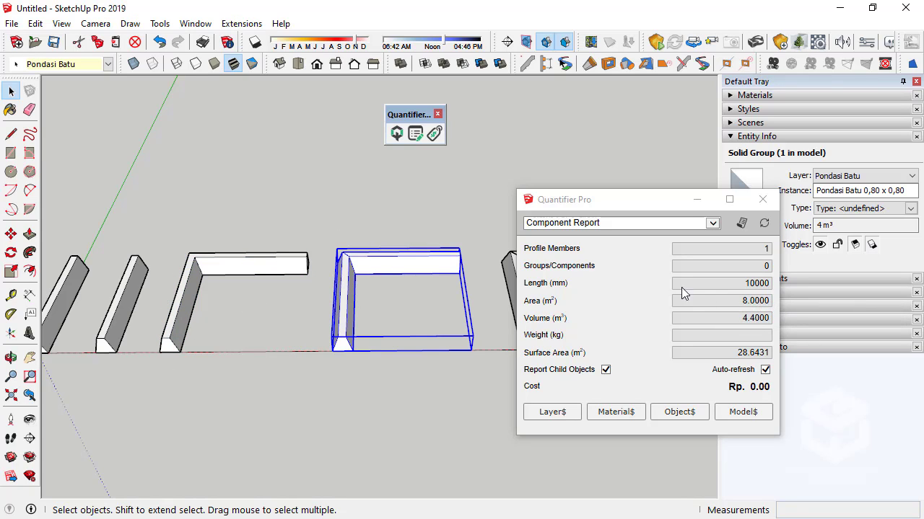
{"action": "mouse_move", "coordinate": [761, 283]}
{"action": "left_click_drag", "start_coordinate": [736, 303], "coordinate": [775, 306]}
{"action": "left_click", "coordinate": [199, 281]}
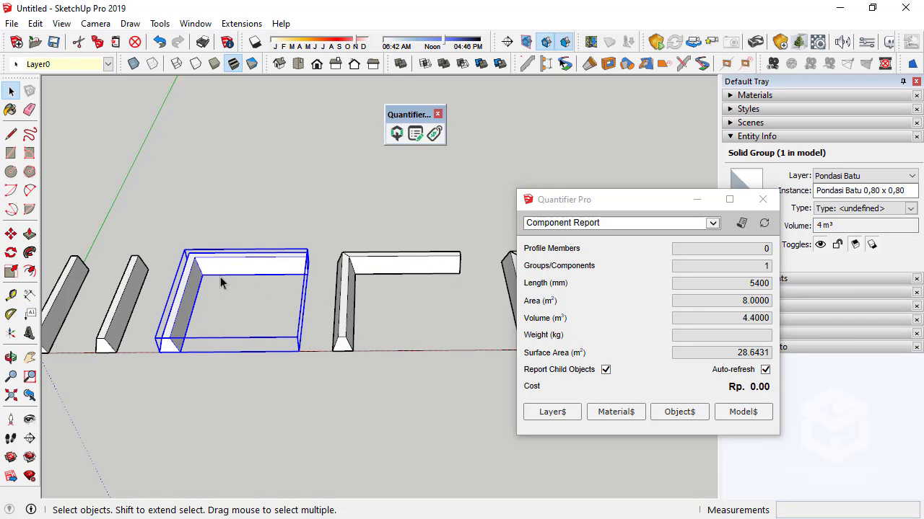
{"action": "left_click", "coordinate": [352, 296]}
{"action": "left_click", "coordinate": [167, 293]}
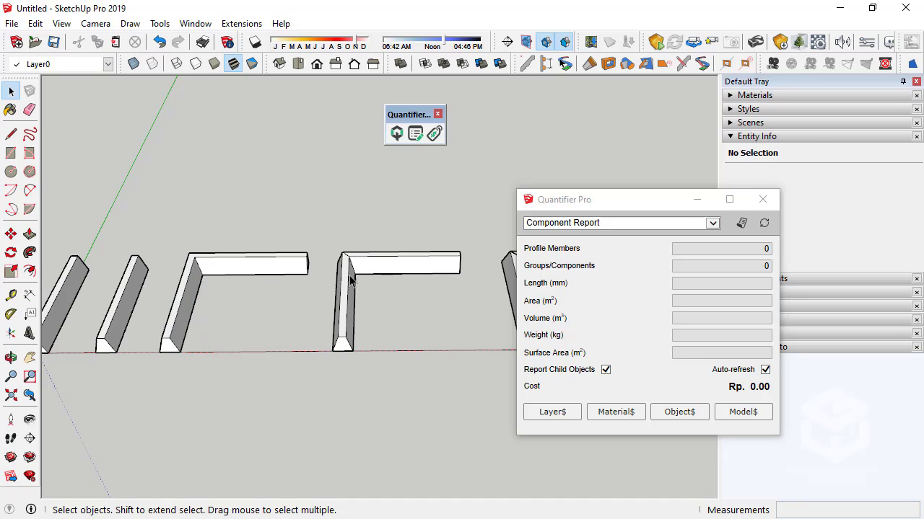
{"action": "left_click", "coordinate": [407, 273]}
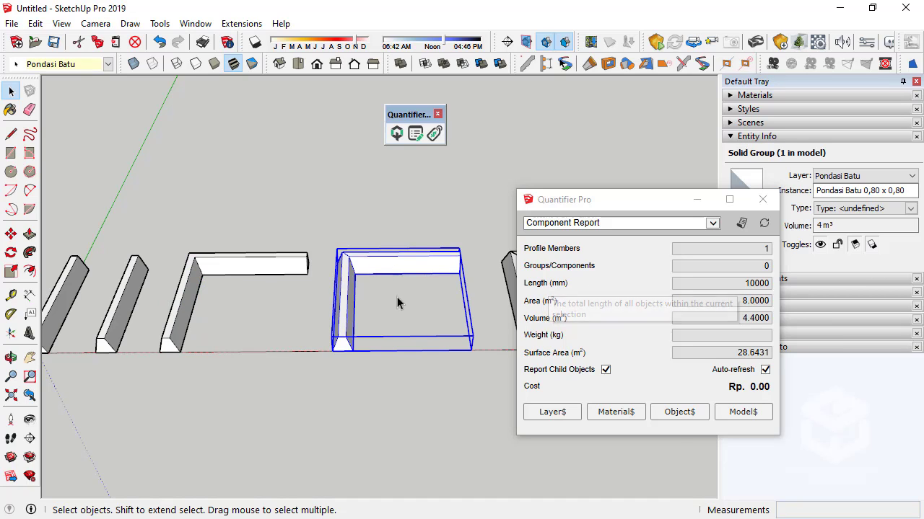
{"action": "left_click_drag", "start_coordinate": [726, 285], "coordinate": [774, 285]}
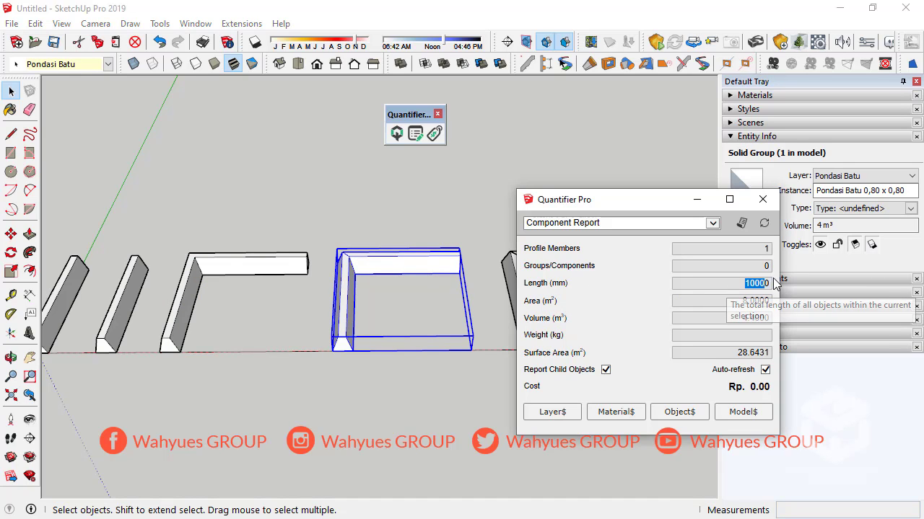
- Select both legs of the mitred two-member foundation and check their combined length in Quantifier Pro
{"action": "left_click", "coordinate": [451, 324]}
{"action": "scroll", "coordinate": [451, 325], "scroll_direction": "down", "scroll_amount": 2}
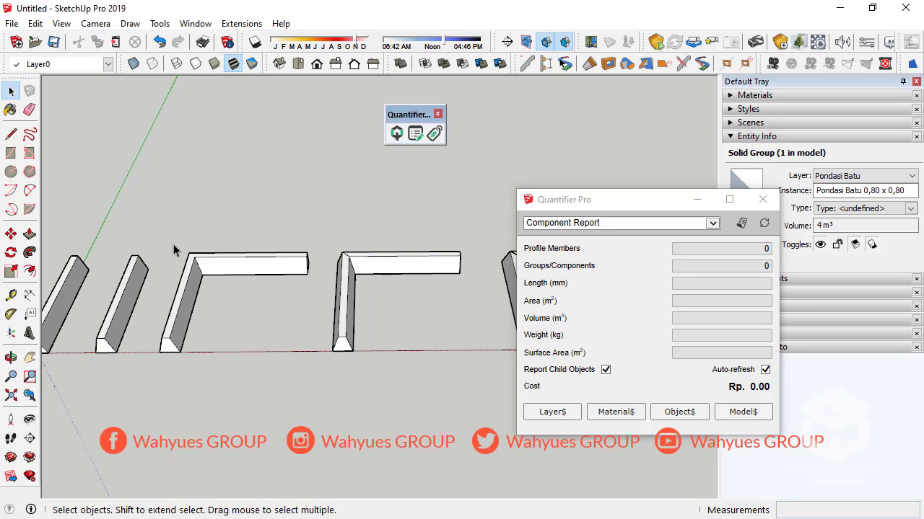
{"action": "middle_click_drag", "start_coordinate": [451, 324], "coordinate": [311, 267]}
{"action": "scroll", "coordinate": [309, 259], "scroll_direction": "up", "scroll_amount": 4}
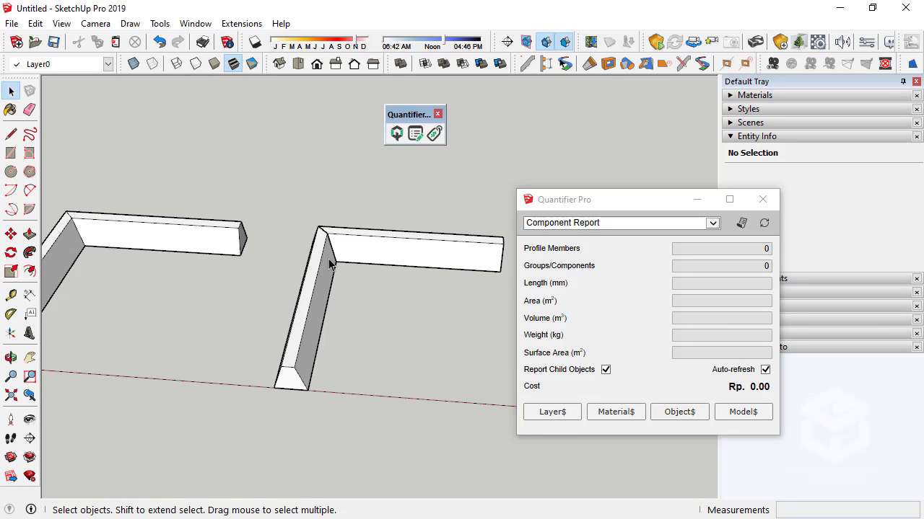
{"action": "left_click", "coordinate": [332, 263]}
{"action": "left_click", "coordinate": [363, 248], "text": "ctrl"}
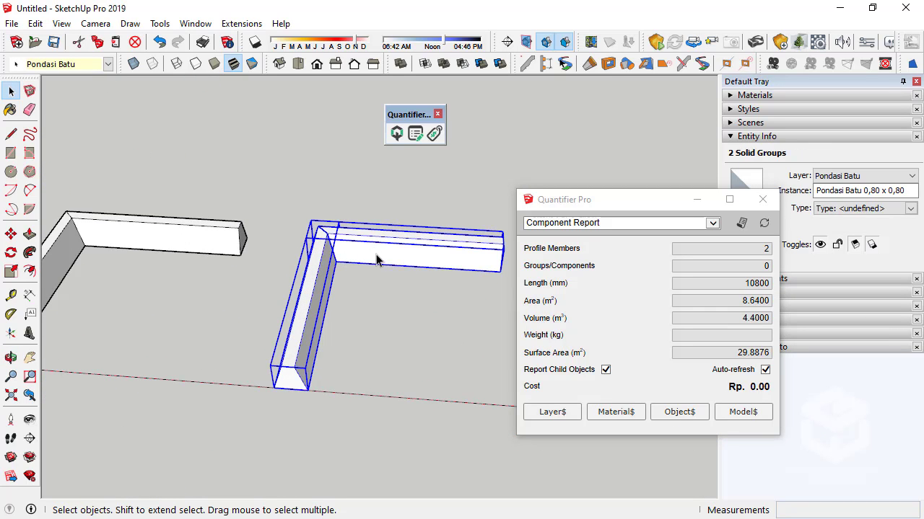
{"action": "middle_click_drag", "start_coordinate": [363, 248], "coordinate": [280, 287]}
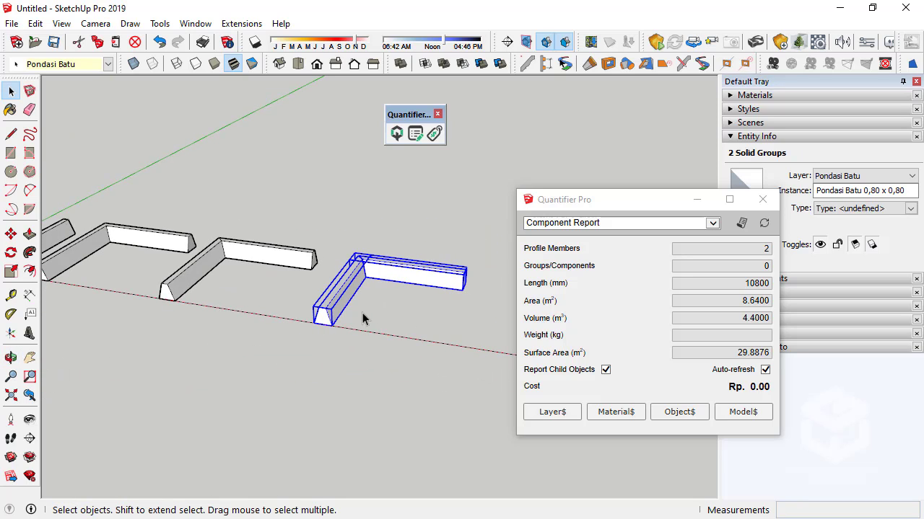
{"action": "mouse_move", "coordinate": [537, 290]}
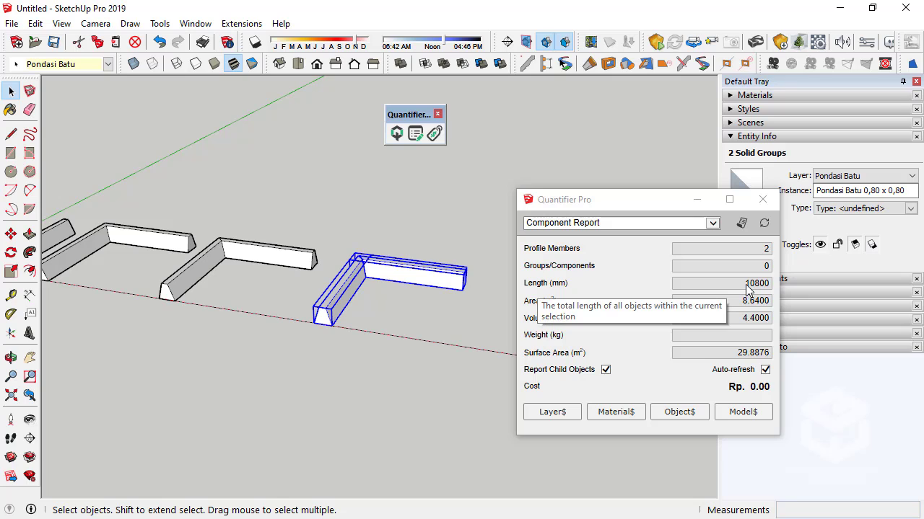
{"action": "middle_click_drag", "start_coordinate": [367, 276], "coordinate": [377, 318]}
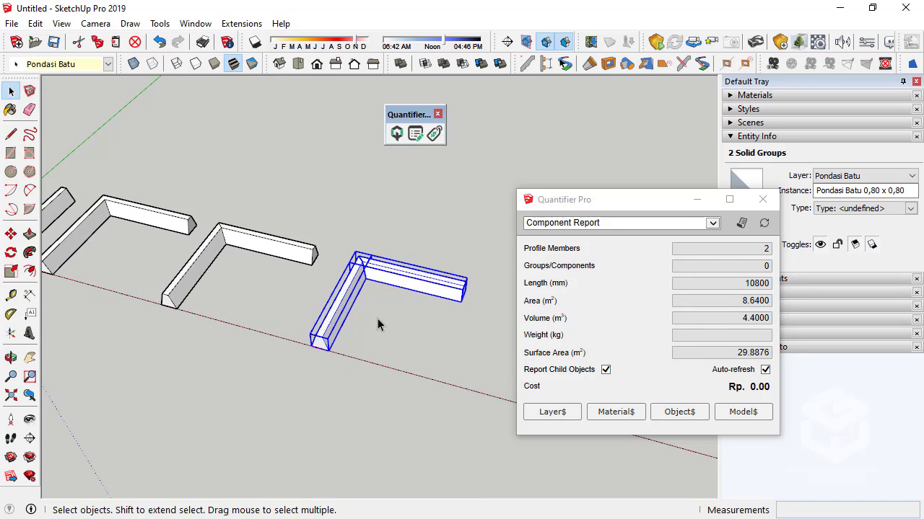
- Check the quantities of the mitred foundation's back leg alone against the single-member and Follow Me foundations
{"action": "left_click", "coordinate": [384, 275], "text": "shift"}
{"action": "left_click", "coordinate": [385, 275]}
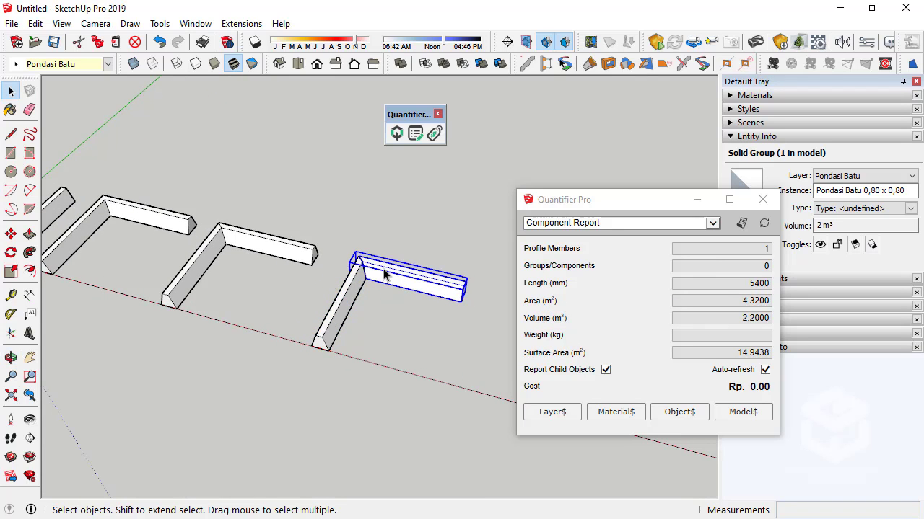
{"action": "scroll", "coordinate": [427, 293], "scroll_direction": "up", "scroll_amount": 2}
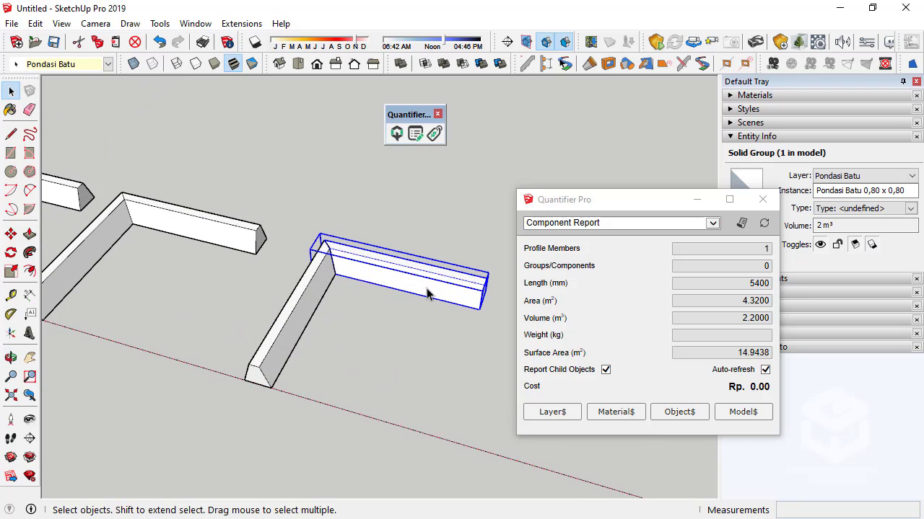
{"action": "scroll", "coordinate": [433, 290], "scroll_direction": "down", "scroll_amount": 2}
{"action": "left_click", "coordinate": [256, 244]}
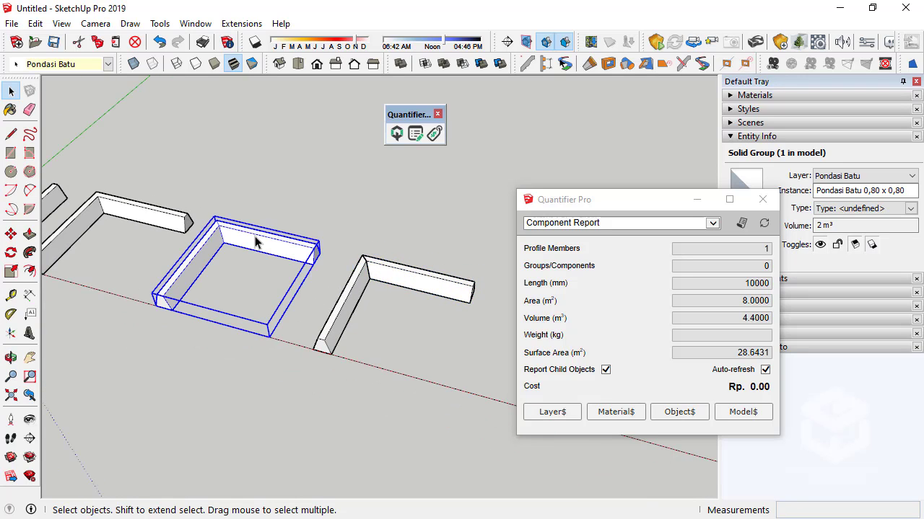
{"action": "key", "text": "ctrl+z"}
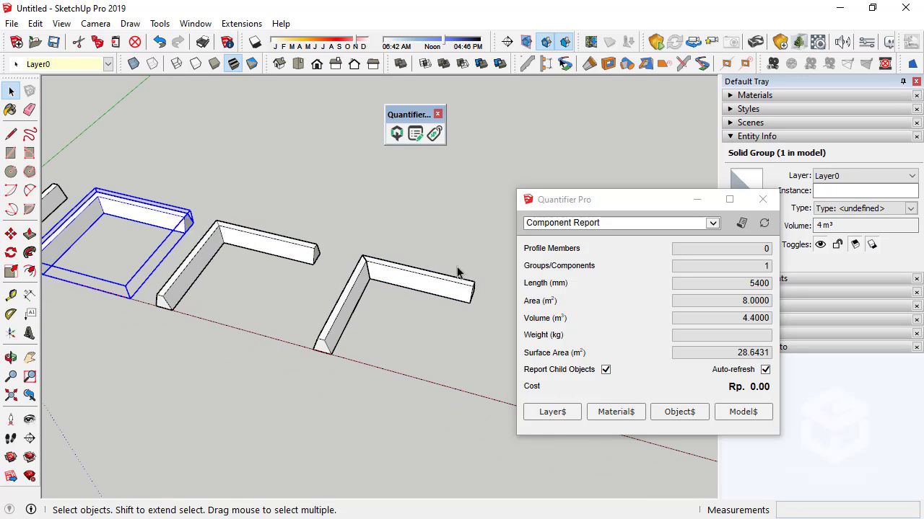
- Examine the mitred corner of the two-member foundation up close and check each leg's quantities separately
{"action": "middle_click_drag", "start_coordinate": [220, 278], "coordinate": [211, 271]}
{"action": "scroll", "coordinate": [389, 288], "scroll_direction": "up", "scroll_amount": 3}
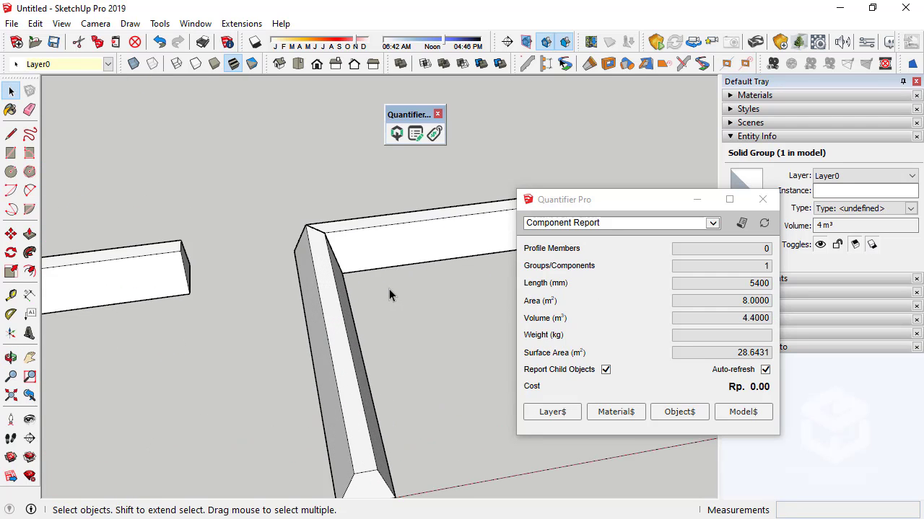
{"action": "scroll", "coordinate": [252, 330], "scroll_direction": "up", "scroll_amount": 1}
{"action": "scroll", "coordinate": [348, 240], "scroll_direction": "up", "scroll_amount": 1}
{"action": "scroll", "coordinate": [348, 241], "scroll_direction": "up", "scroll_amount": 2}
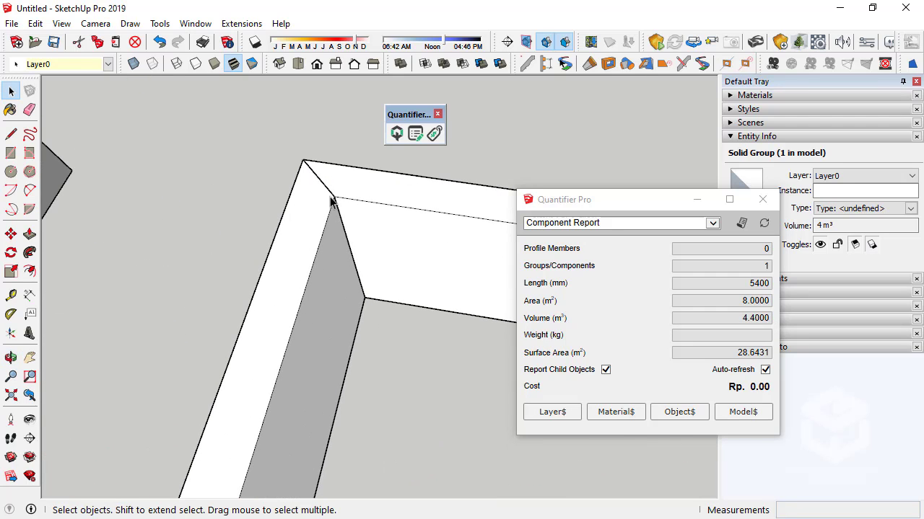
{"action": "left_click", "coordinate": [303, 165]}
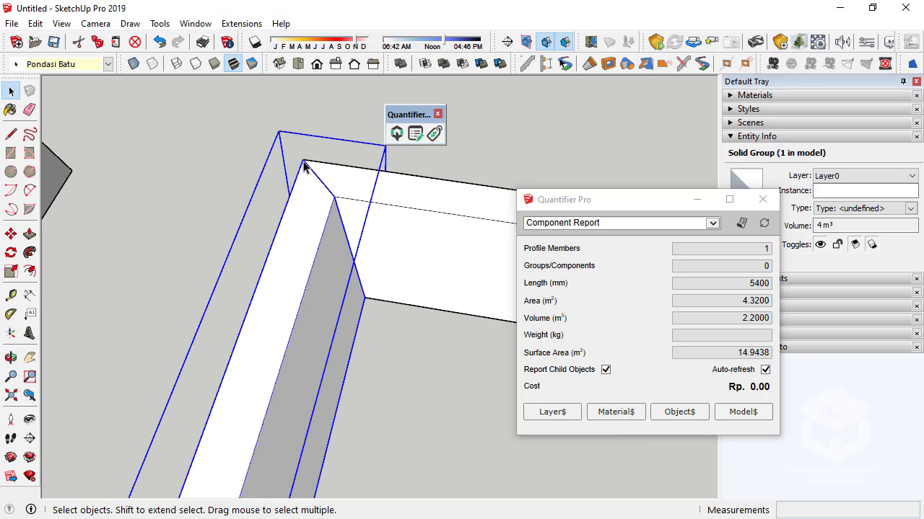
{"action": "scroll", "coordinate": [350, 218], "scroll_direction": "down", "scroll_amount": 2}
{"action": "left_click", "coordinate": [351, 218]}
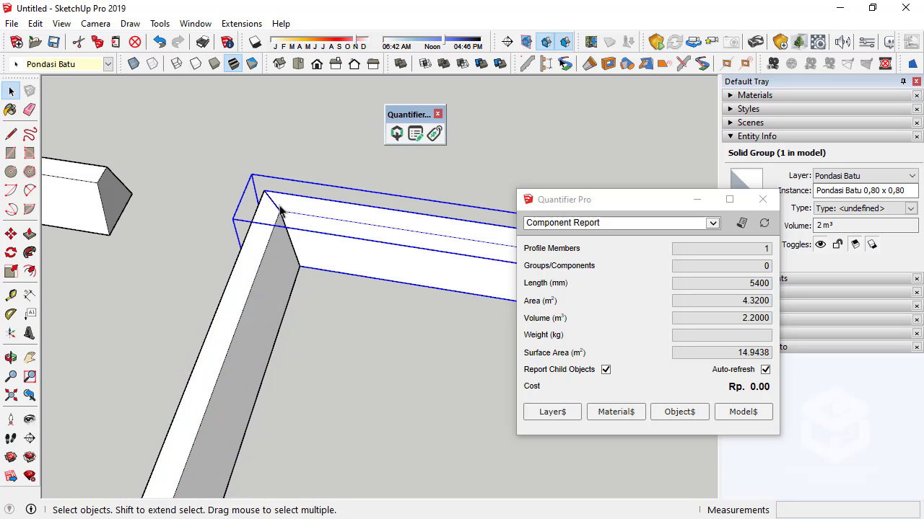
{"action": "scroll", "coordinate": [228, 222], "scroll_direction": "down", "scroll_amount": 3}
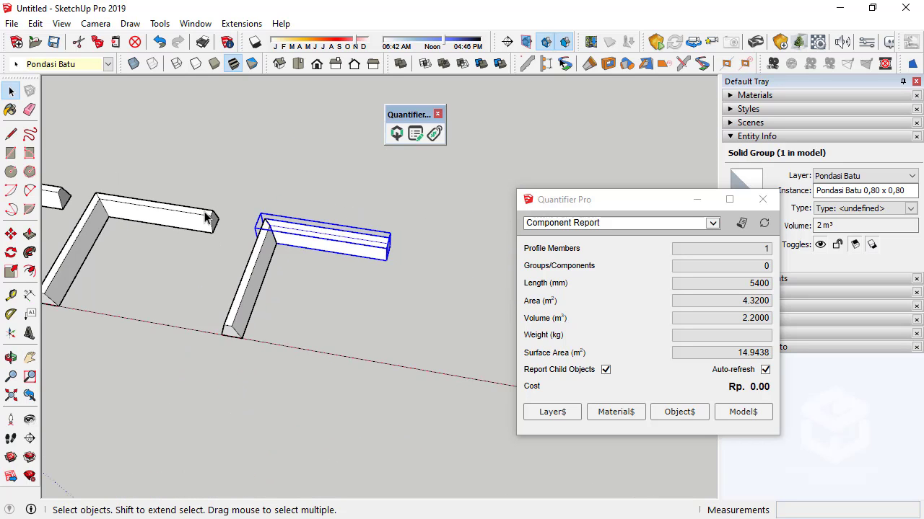
- Copy the L-shaped path lines from under the mitred foundation about 8764 mm along the red axis
{"action": "middle_click_drag", "start_coordinate": [206, 215], "coordinate": [264, 284]}
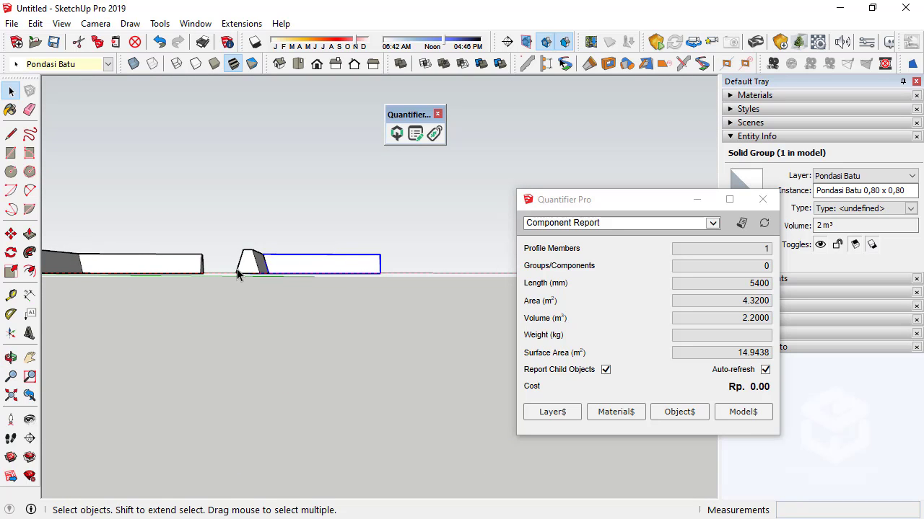
{"action": "left_click_drag", "start_coordinate": [231, 263], "coordinate": [354, 303]}
{"action": "middle_click_drag", "start_coordinate": [324, 241], "coordinate": [223, 345]}
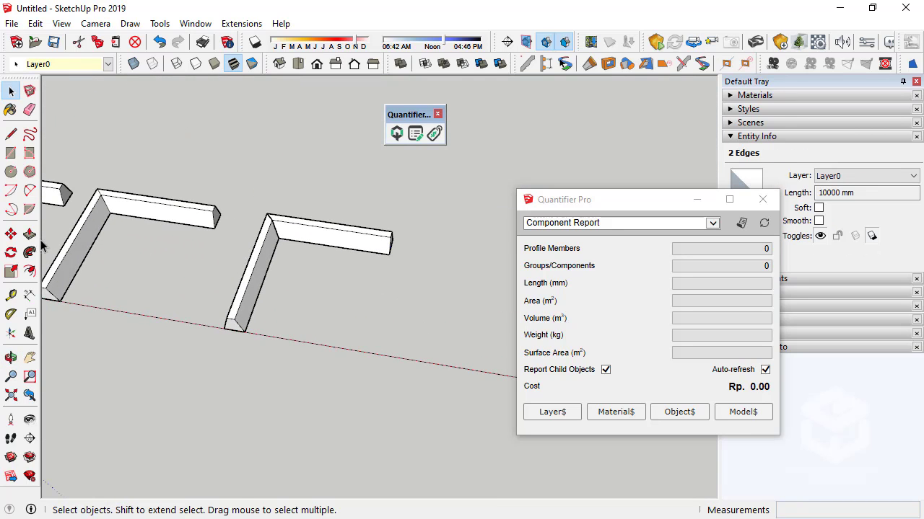
{"action": "left_click", "coordinate": [11, 234]}
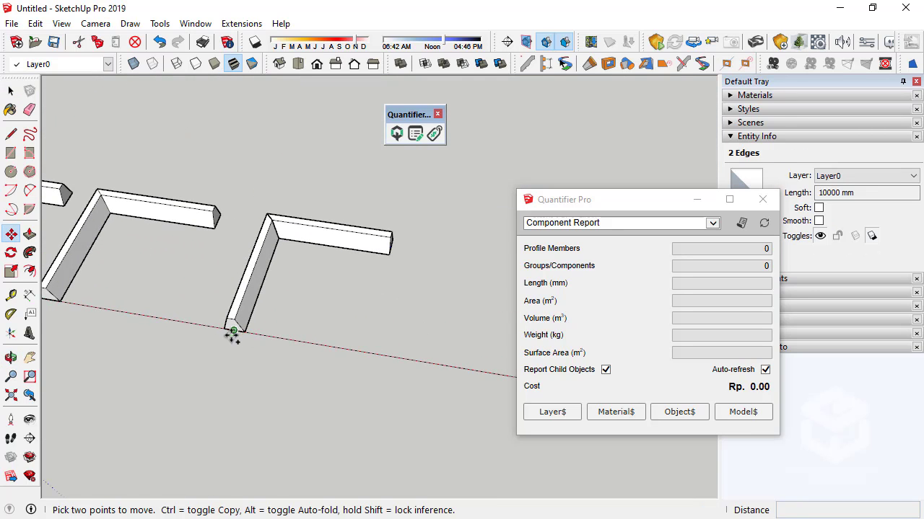
{"action": "left_click", "coordinate": [232, 330]}
{"action": "key", "text": "ctrl"}
{"action": "scroll", "coordinate": [303, 361], "scroll_direction": "down", "scroll_amount": 2}
{"action": "left_click", "coordinate": [360, 362]}
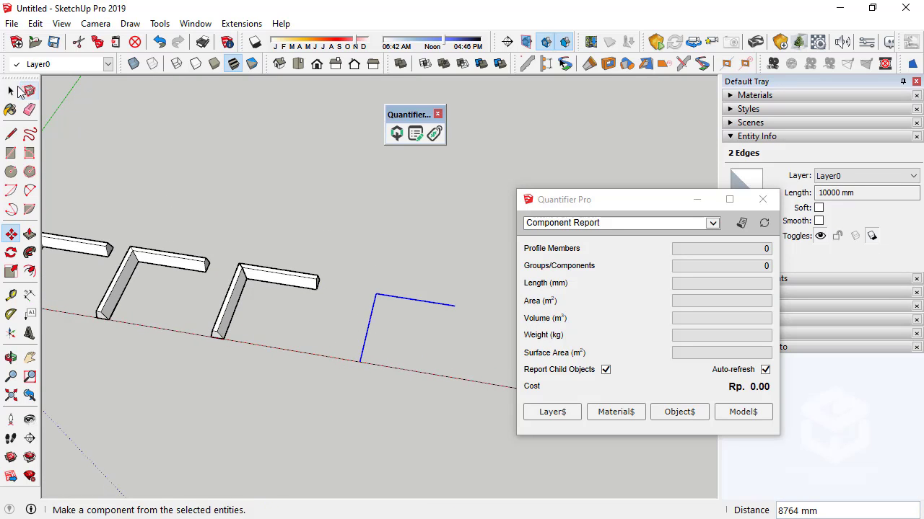
- Build the Pondasi Batu profile along the copied path with Butt-Joint junctions, inspect the corner, and close the Profile Dialog
{"action": "key", "text": "space"}
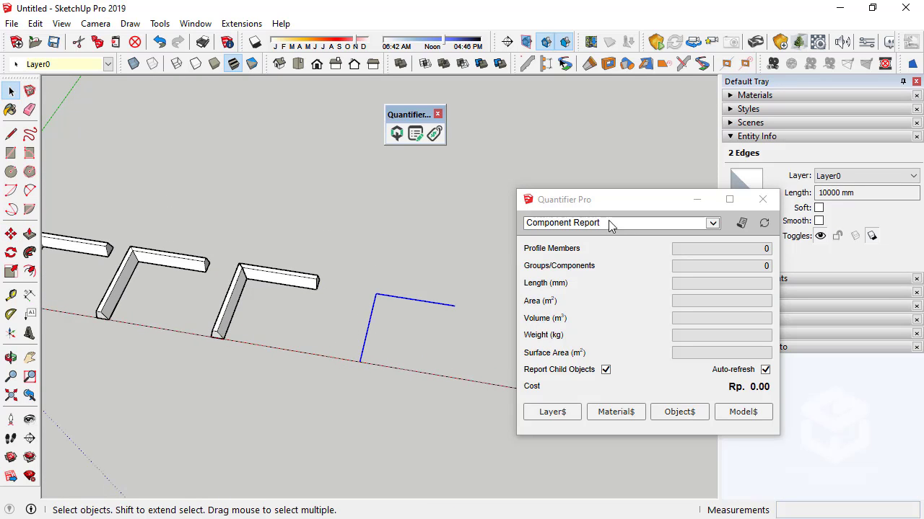
{"action": "left_click", "coordinate": [527, 63]}
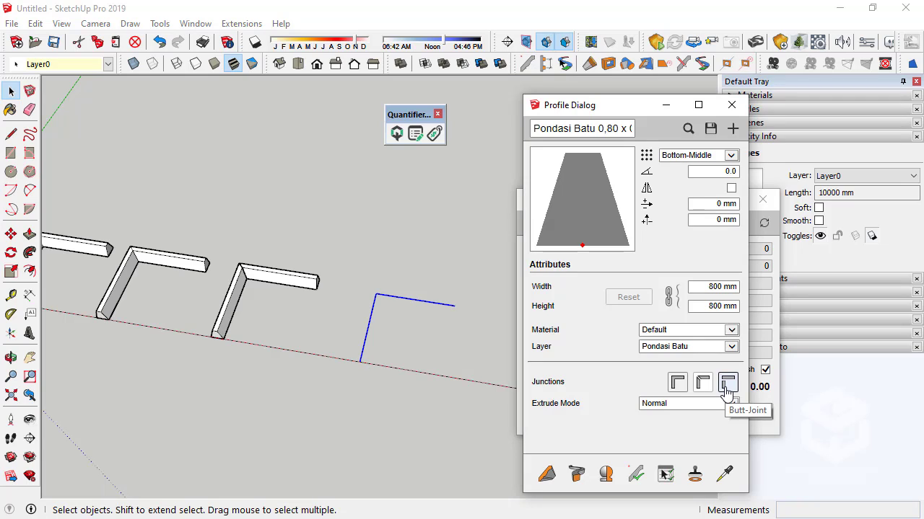
{"action": "left_click", "coordinate": [576, 475]}
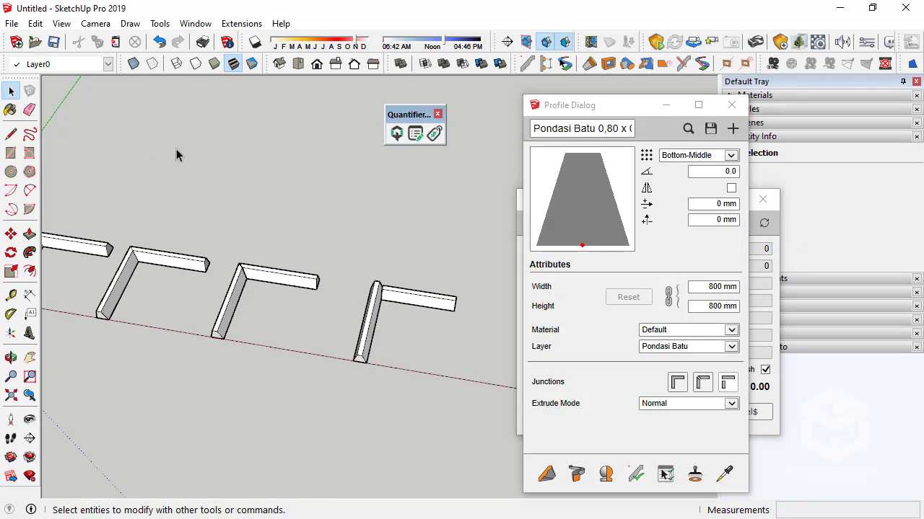
{"action": "key", "text": "o"}
{"action": "left_click_drag", "start_coordinate": [406, 354], "coordinate": [408, 314]}
{"action": "key", "text": "space"}
{"action": "scroll", "coordinate": [451, 334], "scroll_direction": "up", "scroll_amount": 3}
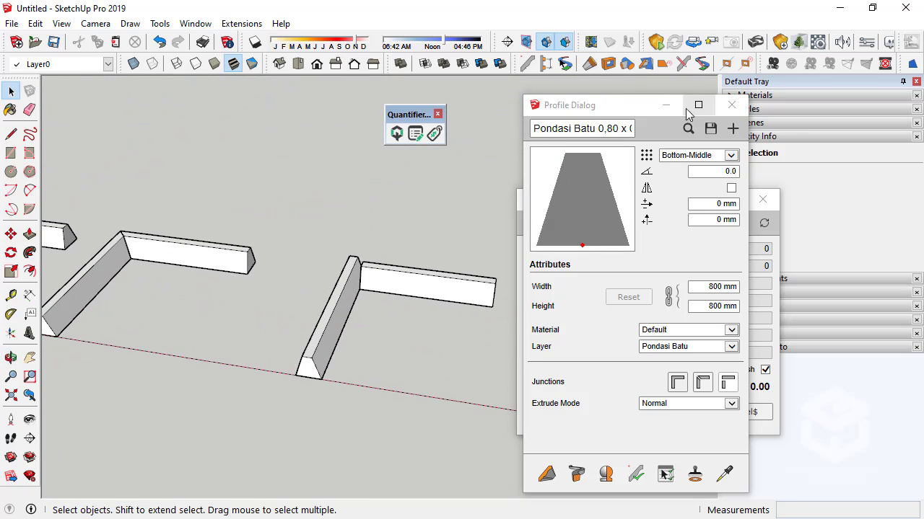
{"action": "left_click", "coordinate": [732, 105]}
- Check the combined quantities of the butt-jointed foundation's two legs against the single-member foundation
{"action": "mouse_move", "coordinate": [392, 252]}
{"action": "middle_mouse_down"}
{"action": "mouse_move", "coordinate": [359, 299]}
{"action": "mouse_move", "coordinate": [366, 341]}
{"action": "mouse_move", "coordinate": [321, 338]}
{"action": "middle_mouse_up"}
{"action": "scroll", "coordinate": [383, 308], "scroll_direction": "down", "scroll_amount": 5}
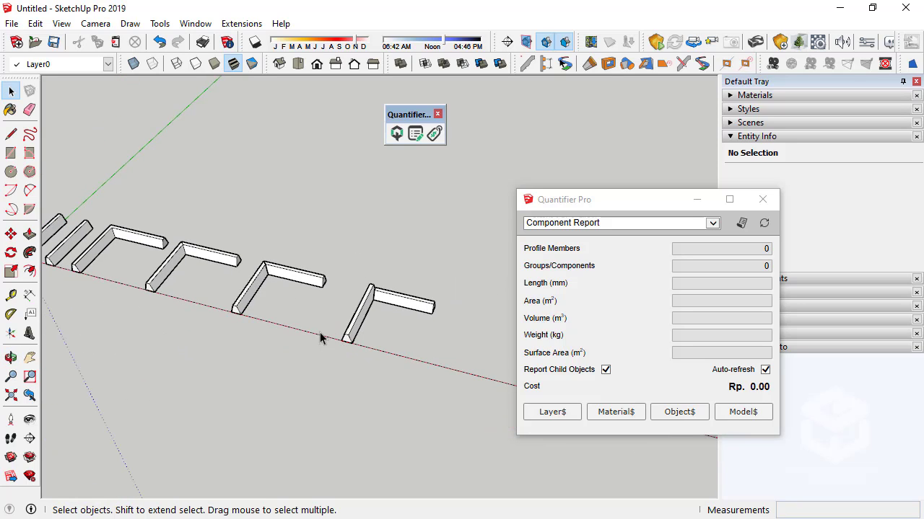
{"action": "left_click", "coordinate": [207, 260]}
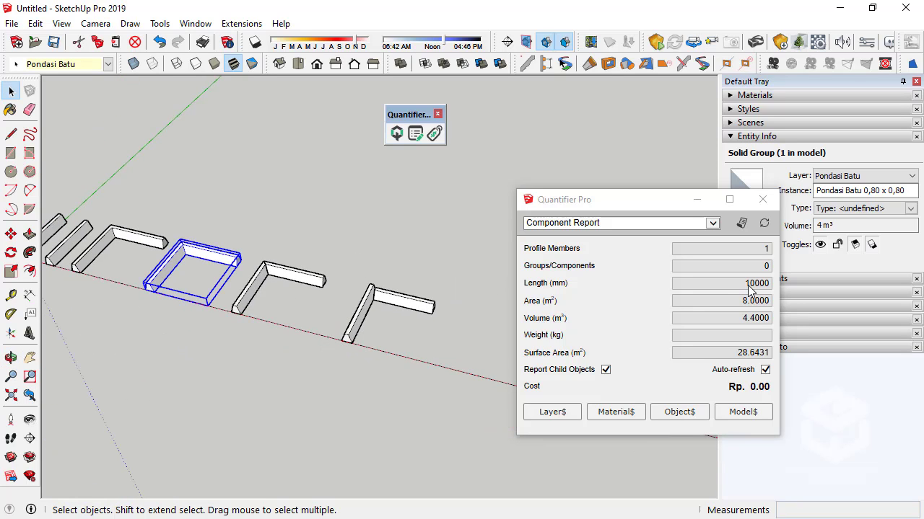
{"action": "left_click", "coordinate": [359, 325]}
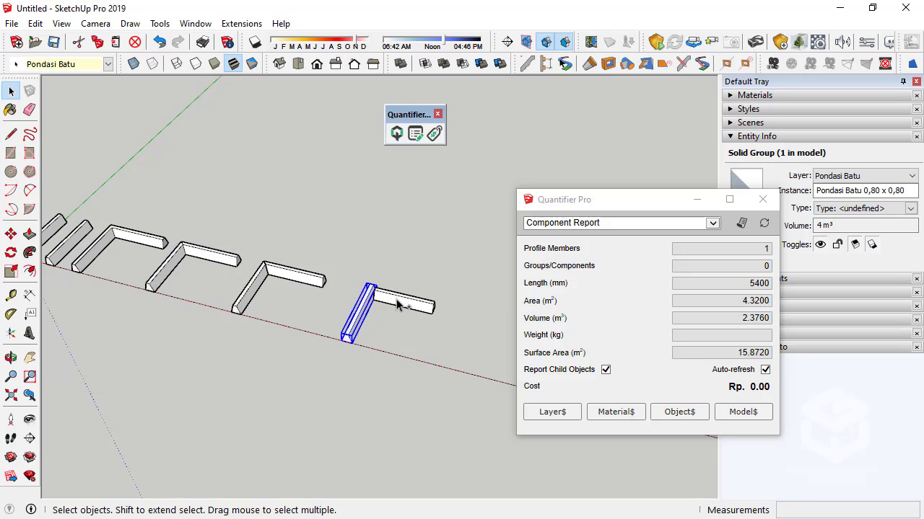
{"action": "left_click", "coordinate": [403, 303], "text": "shift"}
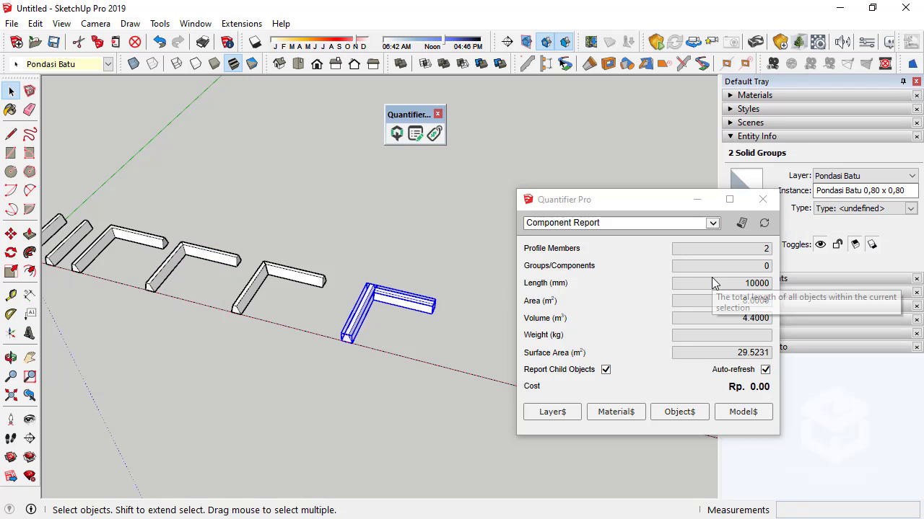
{"action": "left_click", "coordinate": [183, 261]}
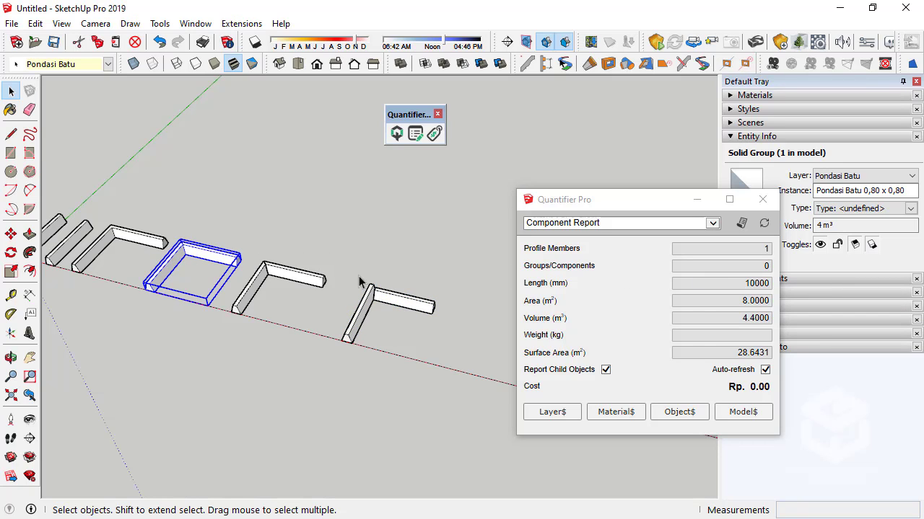
- Check the butt-jointed foundation's back leg alone and recheck both legs together against the single-member foundation
{"action": "left_click", "coordinate": [393, 305]}
{"action": "left_click", "coordinate": [365, 304], "text": "ctrl"}
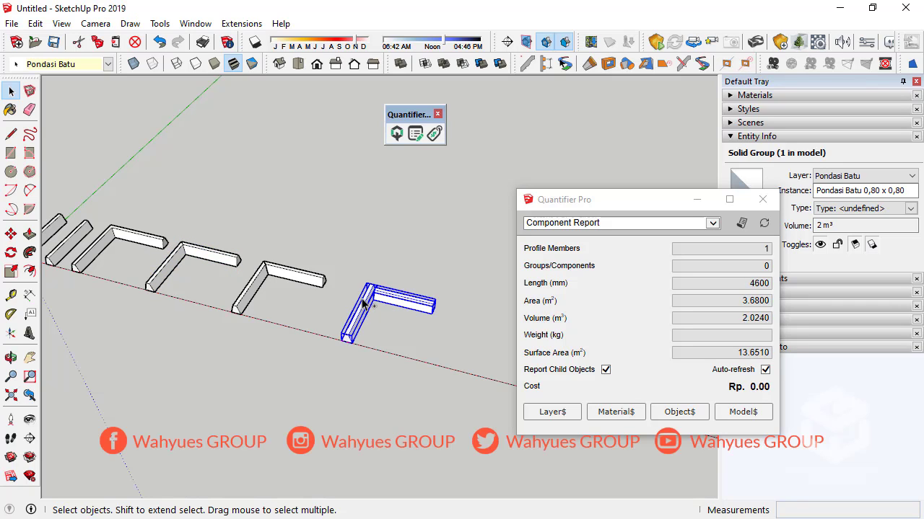
{"action": "left_click", "coordinate": [201, 261]}
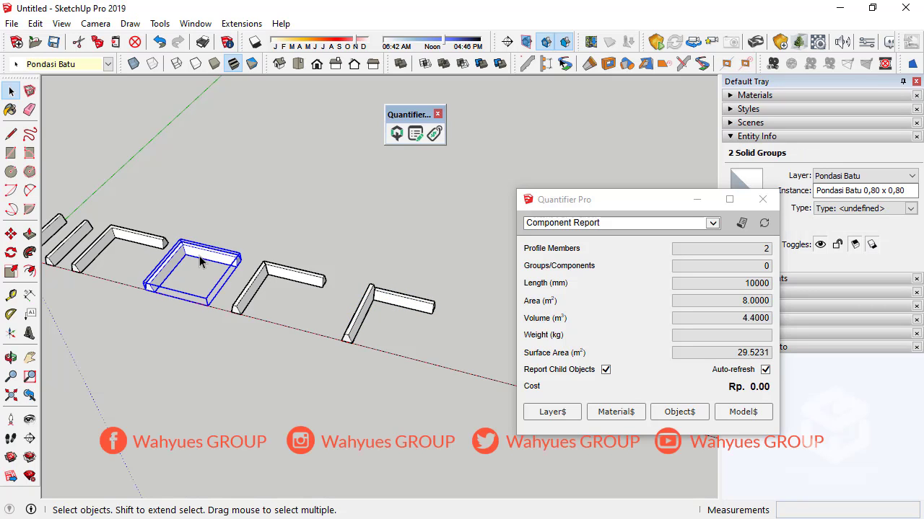
{"action": "left_click", "coordinate": [360, 318]}
{"action": "left_click", "coordinate": [404, 301], "text": "ctrl"}
{"action": "middle_click_drag", "start_coordinate": [404, 302], "coordinate": [585, 342]}
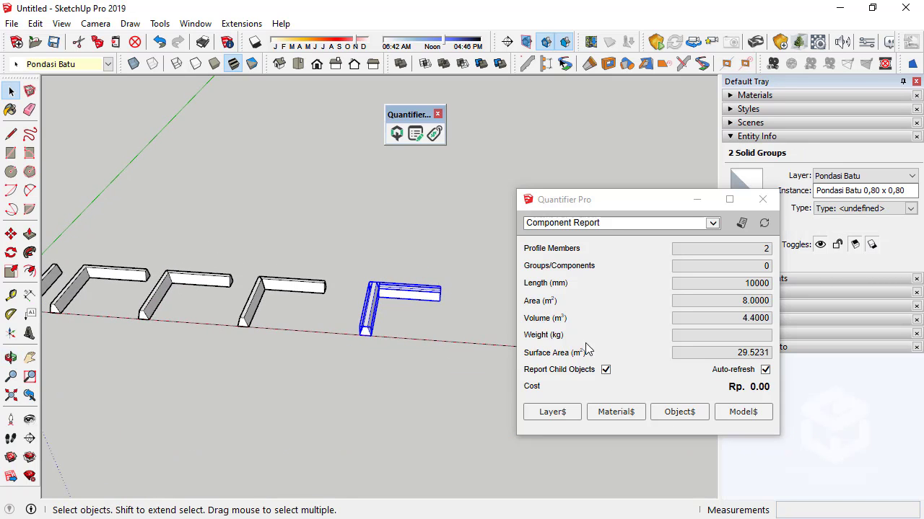
{"action": "mouse_move", "coordinate": [591, 357]}
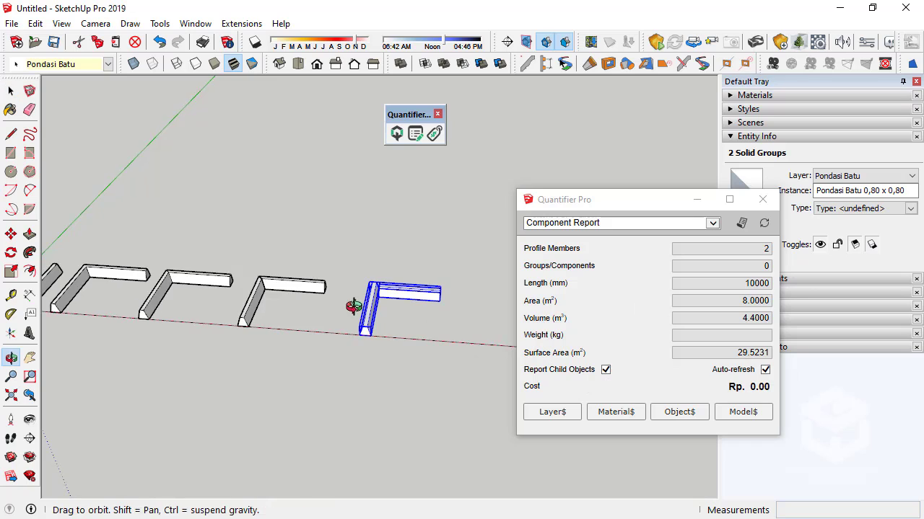
{"action": "middle_click_drag", "start_coordinate": [350, 305], "coordinate": [306, 321]}
{"action": "left_click", "coordinate": [201, 260]}
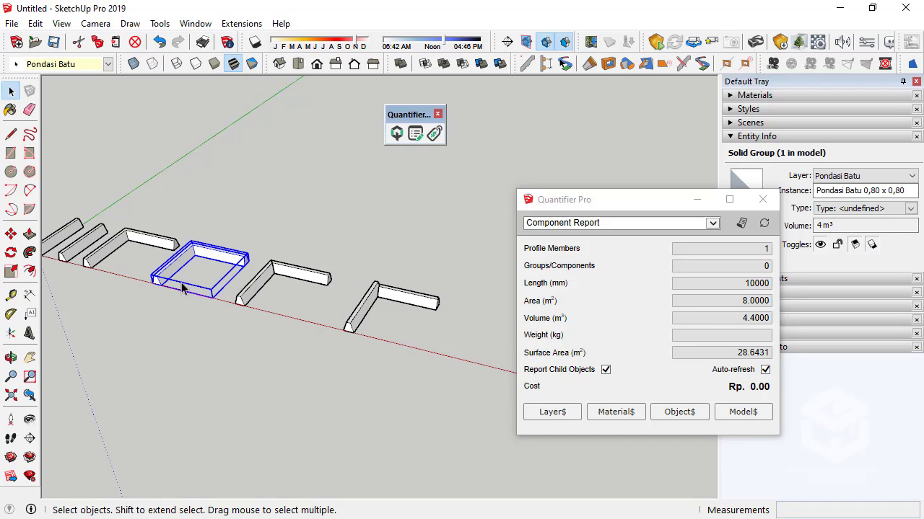
{"action": "left_click", "coordinate": [369, 306]}
{"action": "left_click", "coordinate": [399, 300], "text": "shift"}
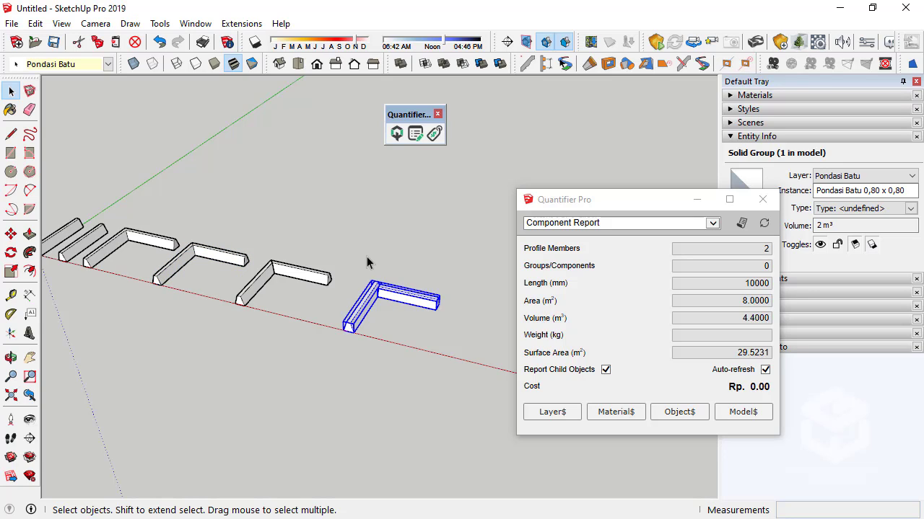
- Check the mitred foundation's back leg and its combined legs against the Follow Me and single-member foundations
{"action": "left_click", "coordinate": [371, 262]}
{"action": "left_click", "coordinate": [303, 278]}
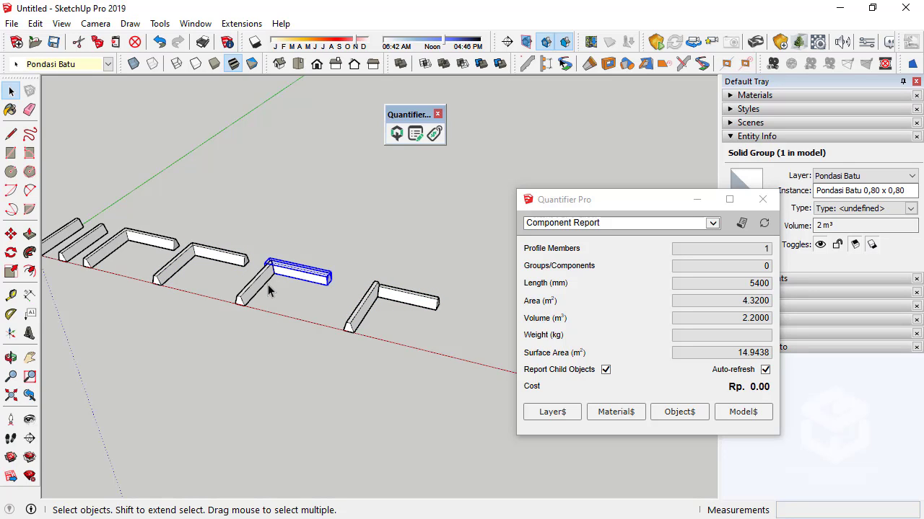
{"action": "left_click", "coordinate": [266, 284]}
{"action": "left_click", "coordinate": [299, 274], "text": "shift"}
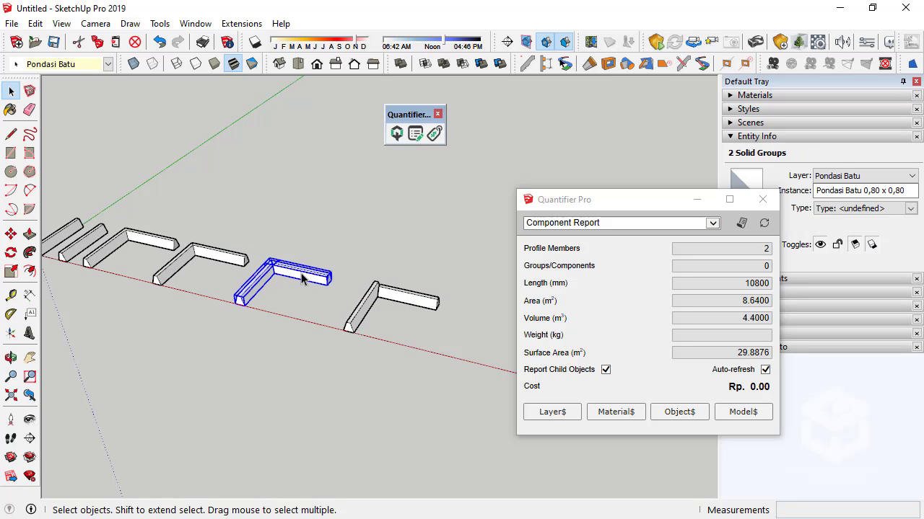
{"action": "middle_click_drag", "start_coordinate": [281, 278], "coordinate": [188, 283]}
{"action": "scroll", "coordinate": [188, 282], "scroll_direction": "up", "scroll_amount": 3}
{"action": "middle_click_drag", "start_coordinate": [265, 318], "coordinate": [404, 287]}
{"action": "scroll", "coordinate": [402, 306], "scroll_direction": "down", "scroll_amount": 2}
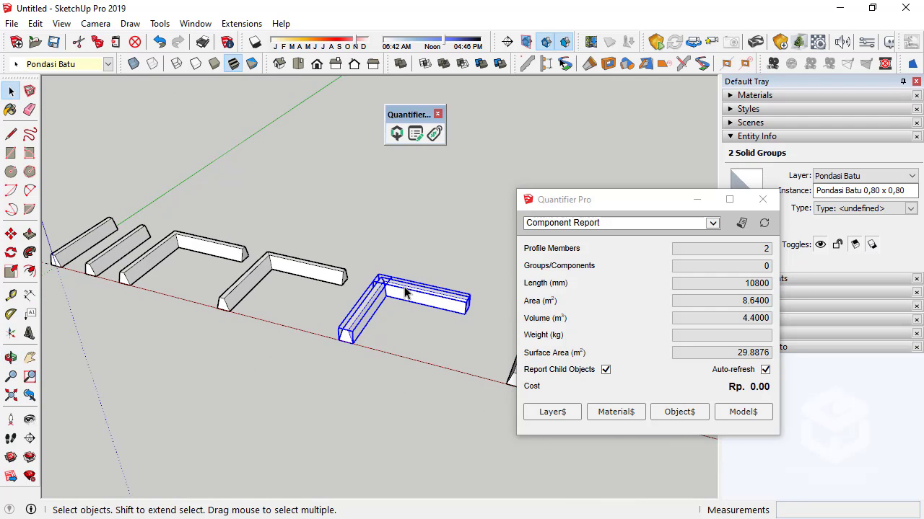
{"action": "left_click", "coordinate": [232, 258]}
{"action": "left_click", "coordinate": [287, 272]}
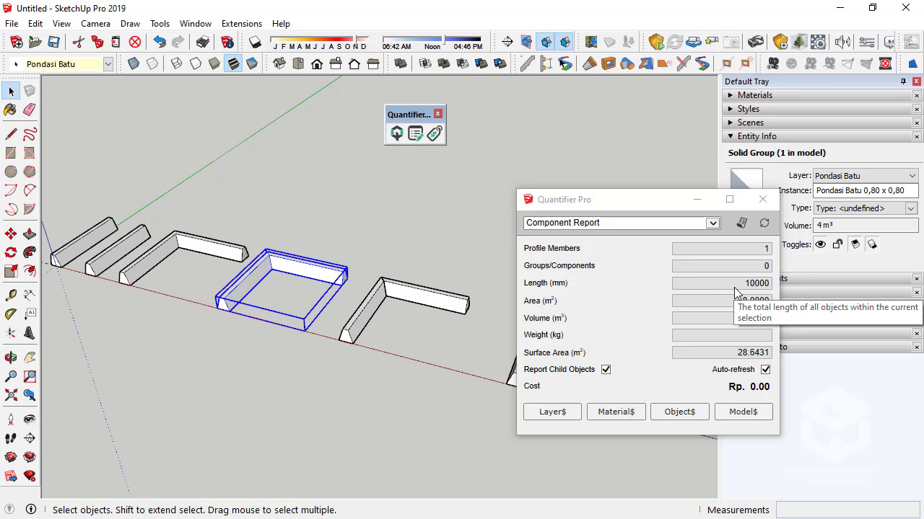
- Examine the corner of the butt-jointed foundation up close, where the back leg meets the sloping side leg
{"action": "middle_click_drag", "start_coordinate": [462, 360], "coordinate": [361, 350]}
{"action": "scroll", "coordinate": [287, 357], "scroll_direction": "up", "scroll_amount": 3}
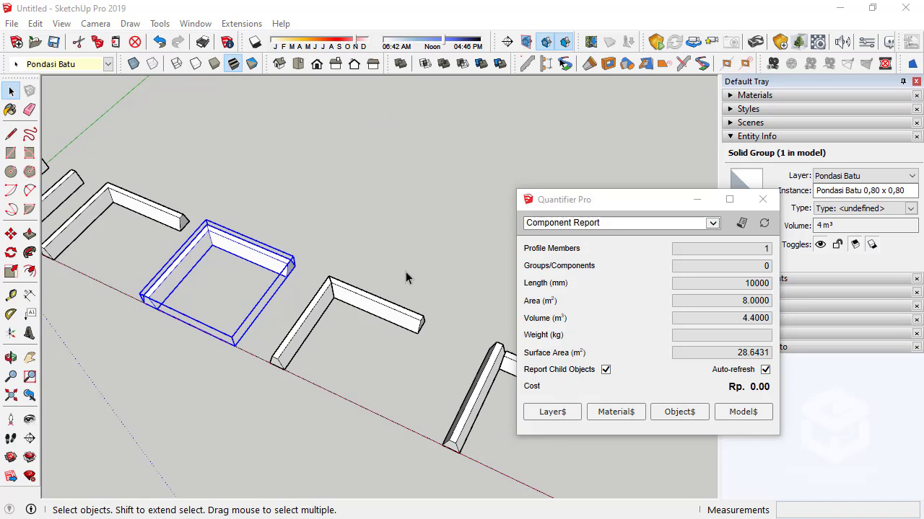
{"action": "left_click", "coordinate": [258, 315]}
{"action": "scroll", "coordinate": [257, 315], "scroll_direction": "down", "scroll_amount": 3}
{"action": "middle_click_drag", "start_coordinate": [117, 241], "coordinate": [330, 177]}
{"action": "scroll", "coordinate": [268, 279], "scroll_direction": "up", "scroll_amount": 6}
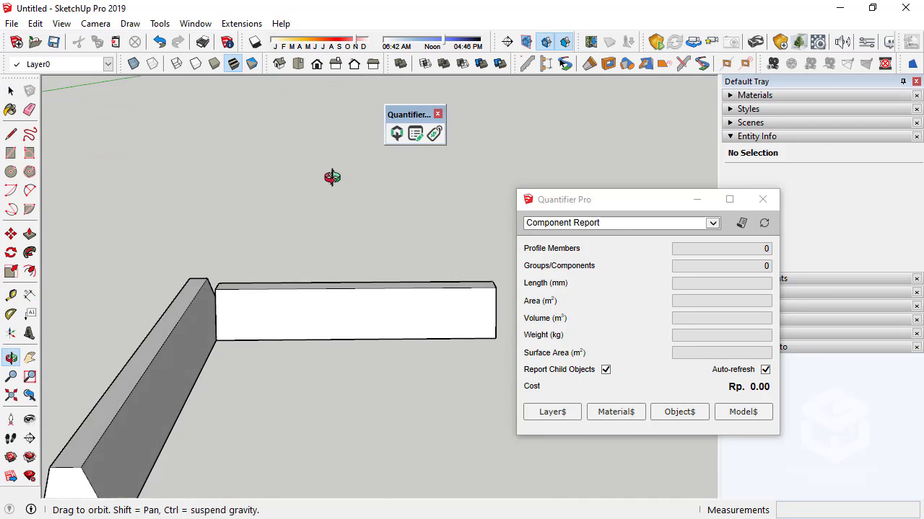
{"action": "scroll", "coordinate": [258, 351], "scroll_direction": "up", "scroll_amount": 5}
{"action": "middle_click_drag", "start_coordinate": [349, 330], "coordinate": [319, 337]}
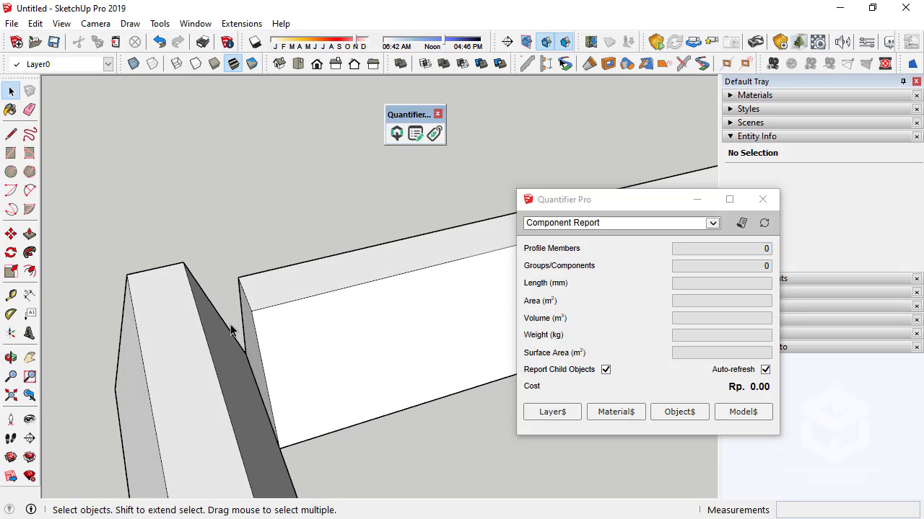
{"action": "left_click", "coordinate": [336, 294]}
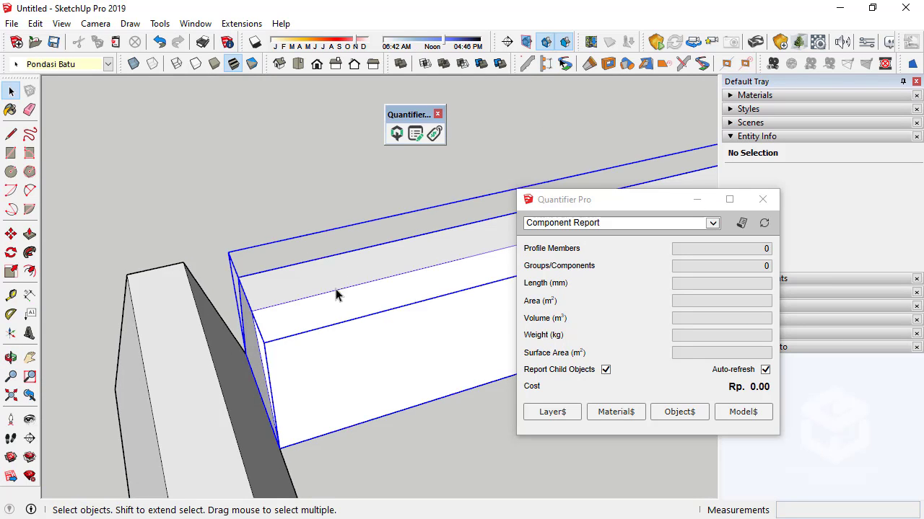
{"action": "left_click", "coordinate": [438, 191]}
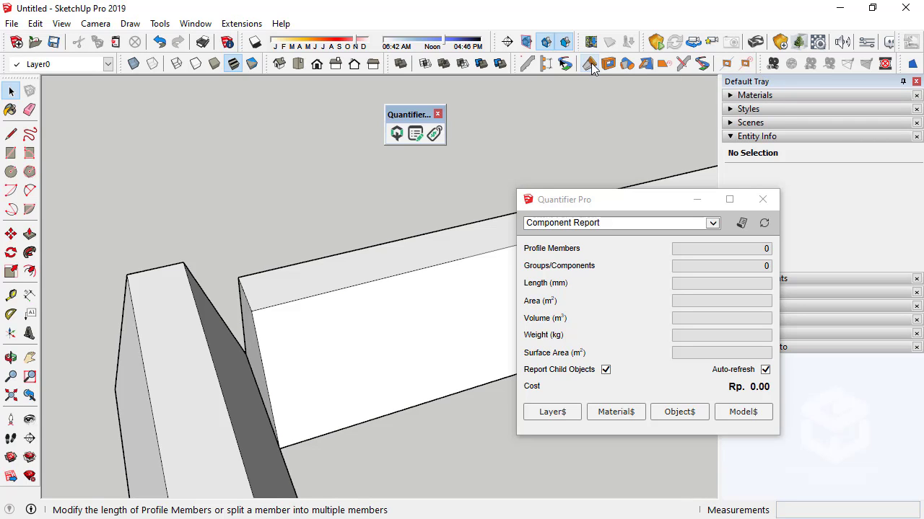
- Extend the butt-jointed foundation's back leg to the sloping inner face of the side leg with Profile Builder
{"action": "left_click", "coordinate": [646, 65]}
{"action": "middle_click_drag", "start_coordinate": [330, 320], "coordinate": [447, 305]}
{"action": "middle_click_drag", "start_coordinate": [347, 289], "coordinate": [237, 241]}
{"action": "left_click", "coordinate": [201, 317]}
{"action": "left_click", "coordinate": [11, 91]}
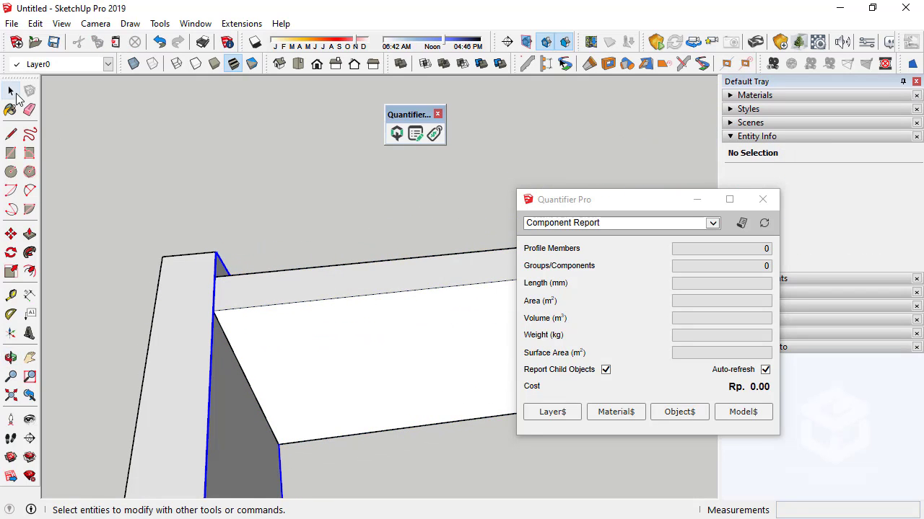
- Check the quantities of the extended back leg alone and of both legs of that foundation together
{"action": "middle_click_drag", "start_coordinate": [195, 180], "coordinate": [219, 288]}
{"action": "left_click", "coordinate": [225, 191]}
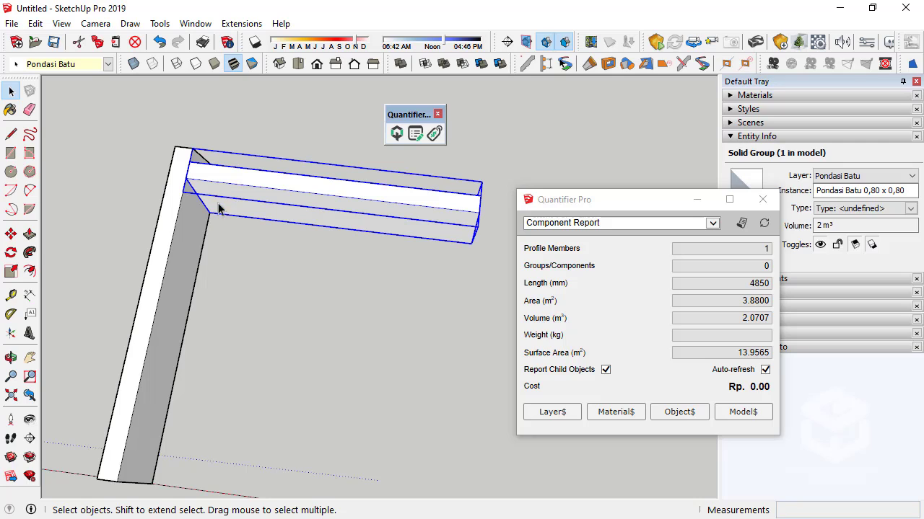
{"action": "left_click", "coordinate": [196, 235], "text": "ctrl"}
{"action": "scroll", "coordinate": [338, 249], "scroll_direction": "down", "scroll_amount": 3}
{"action": "middle_click_drag", "start_coordinate": [338, 276], "coordinate": [263, 120]}
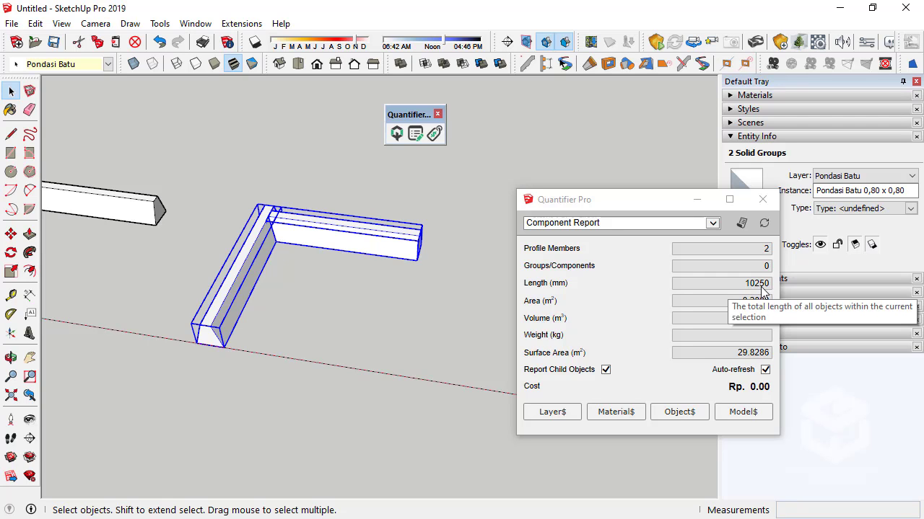
- Examine the outer side of the extended butt-joint corner up close with nothing selected
{"action": "middle_click_drag", "start_coordinate": [439, 291], "coordinate": [464, 177]}
{"action": "scroll", "coordinate": [404, 180], "scroll_direction": "up", "scroll_amount": 5}
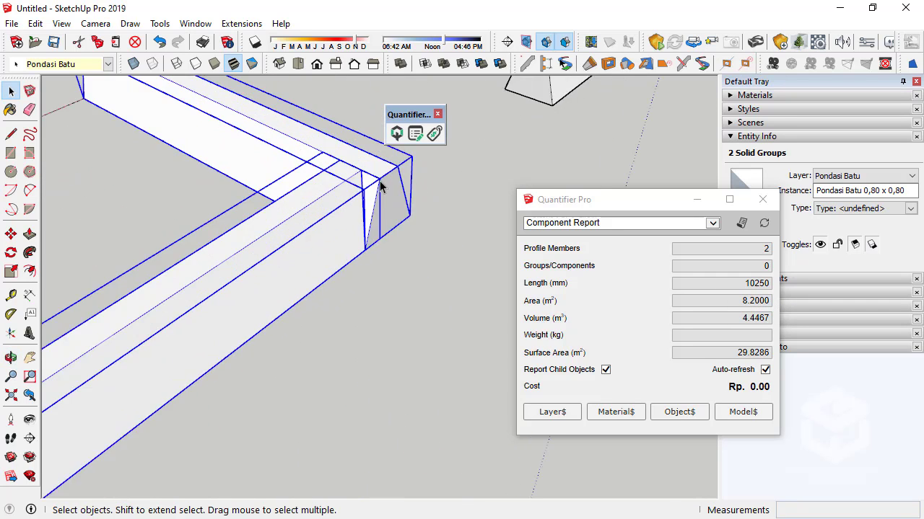
{"action": "left_click", "coordinate": [377, 191]}
{"action": "scroll", "coordinate": [433, 175], "scroll_direction": "up", "scroll_amount": 2}
{"action": "left_click", "coordinate": [426, 170]}
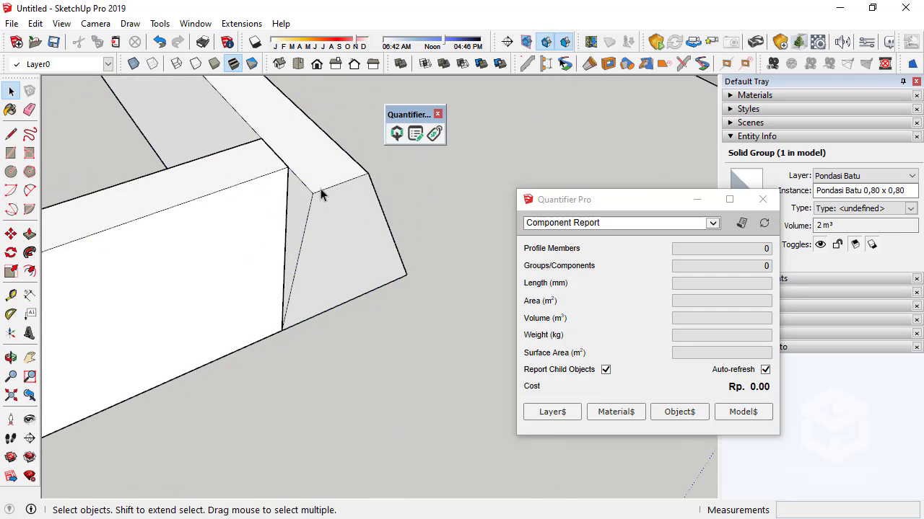
{"action": "key", "text": "o"}
{"action": "left_click_drag", "start_coordinate": [327, 204], "coordinate": [338, 173]}
{"action": "key", "text": "space"}
{"action": "key", "text": "o"}
{"action": "key", "text": "space"}
- Review the row of L-shaped foundations side by side and move the Quantifier Pro window clear of the model
{"action": "middle_click_drag", "start_coordinate": [371, 187], "coordinate": [427, 288]}
{"action": "scroll", "coordinate": [449, 254], "scroll_direction": "down", "scroll_amount": 10}
{"action": "scroll", "coordinate": [367, 268], "scroll_direction": "up", "scroll_amount": 6}
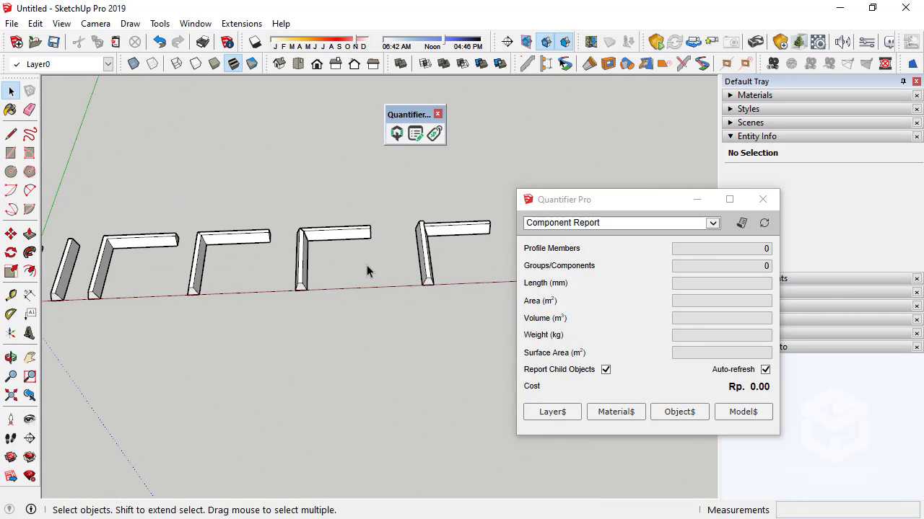
{"action": "middle_click_drag", "start_coordinate": [373, 262], "coordinate": [272, 245]}
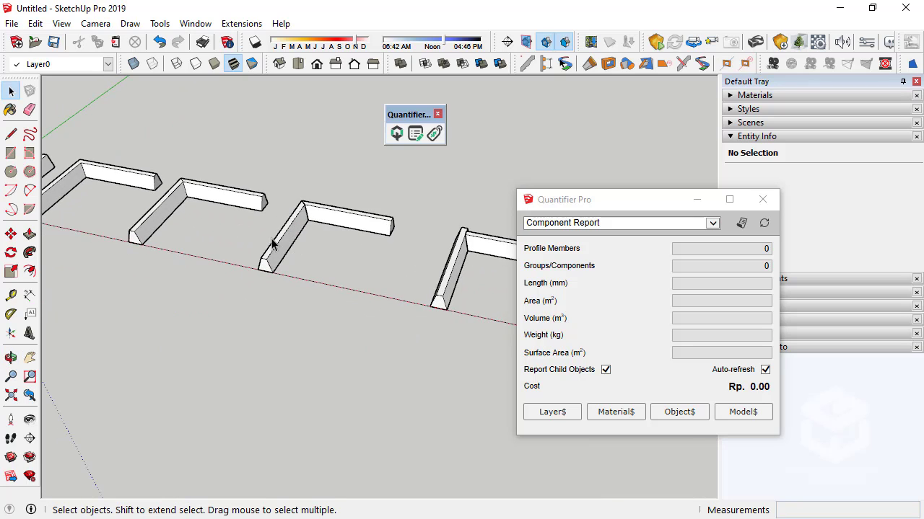
{"action": "scroll", "coordinate": [309, 336], "scroll_direction": "down", "scroll_amount": 3}
{"action": "middle_click_drag", "start_coordinate": [310, 336], "coordinate": [310, 267]}
{"action": "scroll", "coordinate": [306, 268], "scroll_direction": "up", "scroll_amount": 4}
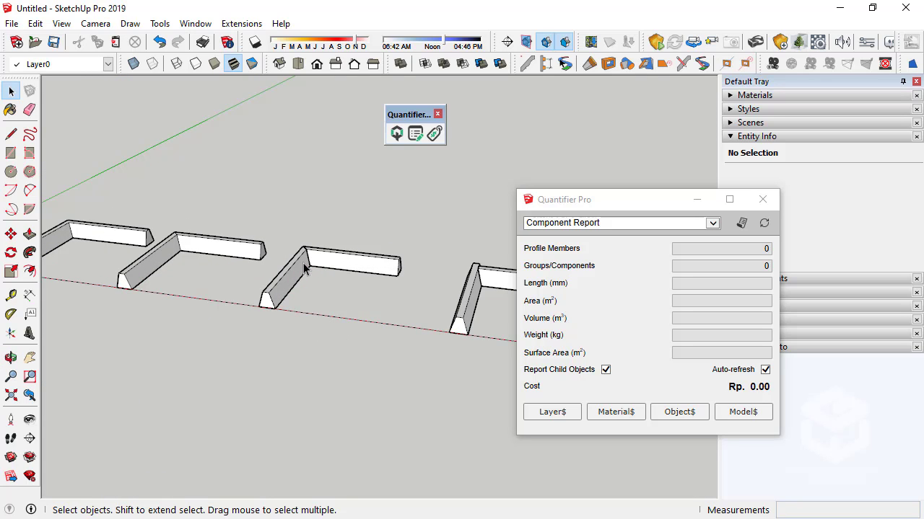
{"action": "left_click_drag", "start_coordinate": [605, 200], "coordinate": [649, 121]}
{"action": "middle_click_drag", "start_coordinate": [339, 285], "coordinate": [332, 309]}
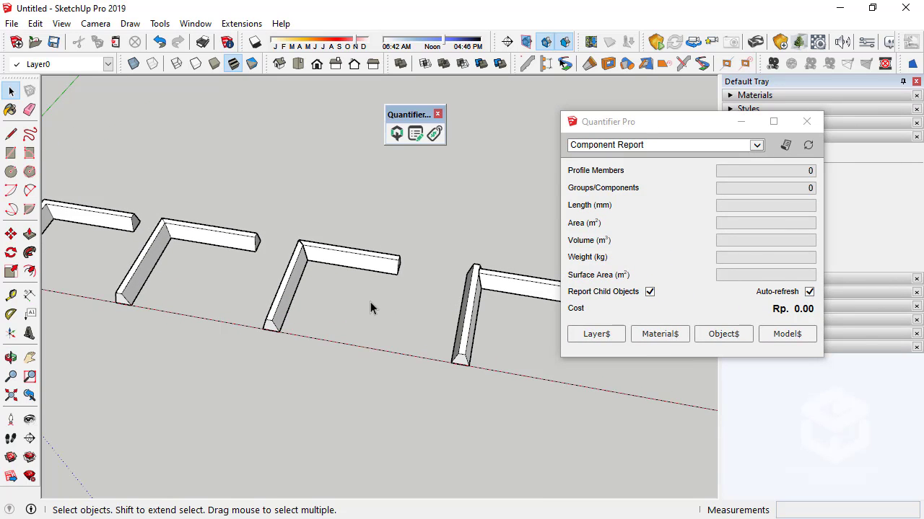
{"action": "middle_click_drag", "start_coordinate": [371, 306], "coordinate": [332, 309]}
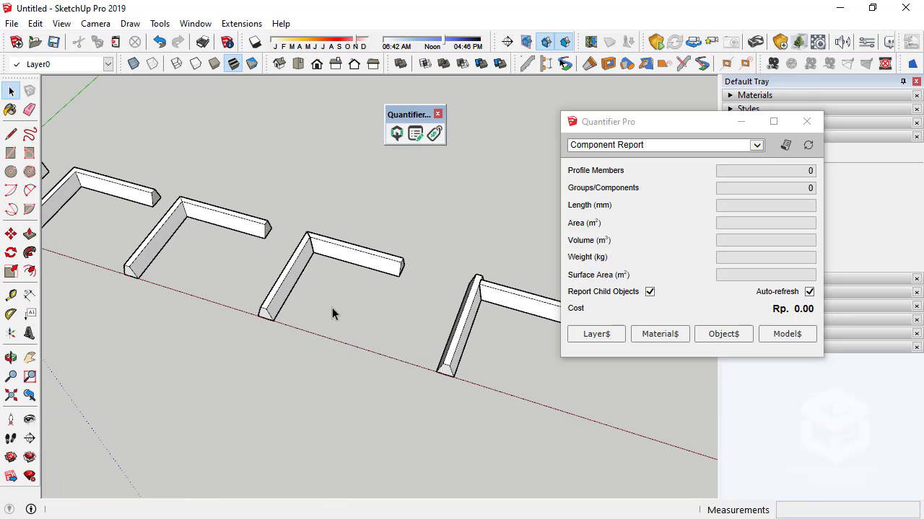
- Compare the reported length and volume of the Follow Me foundation with those of the single-member Profile Builder foundation
{"action": "left_click", "coordinate": [169, 234]}
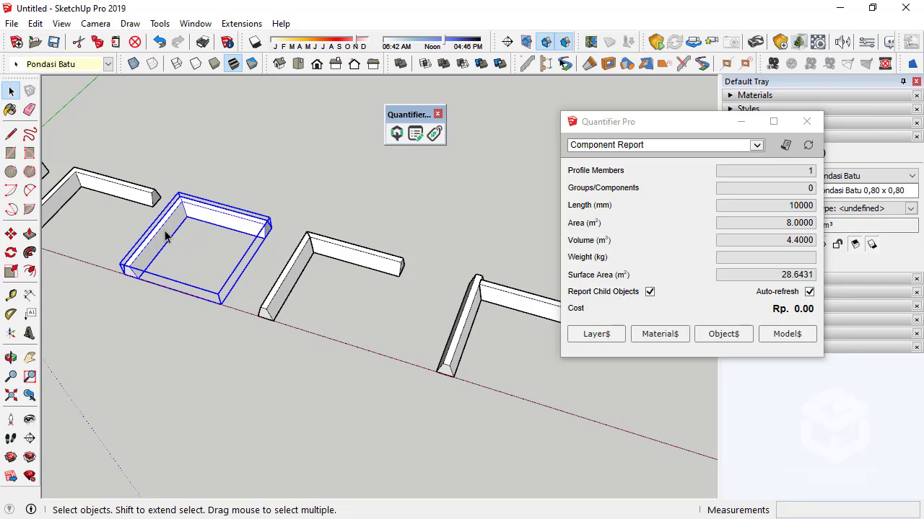
{"action": "scroll", "coordinate": [286, 288], "scroll_direction": "down", "scroll_amount": 2}
{"action": "left_click", "coordinate": [151, 208]}
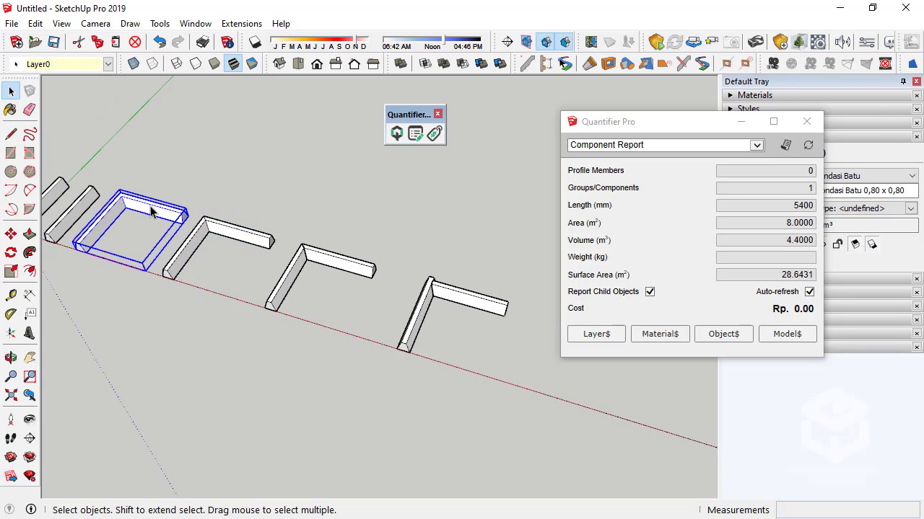
{"action": "left_click", "coordinate": [199, 241]}
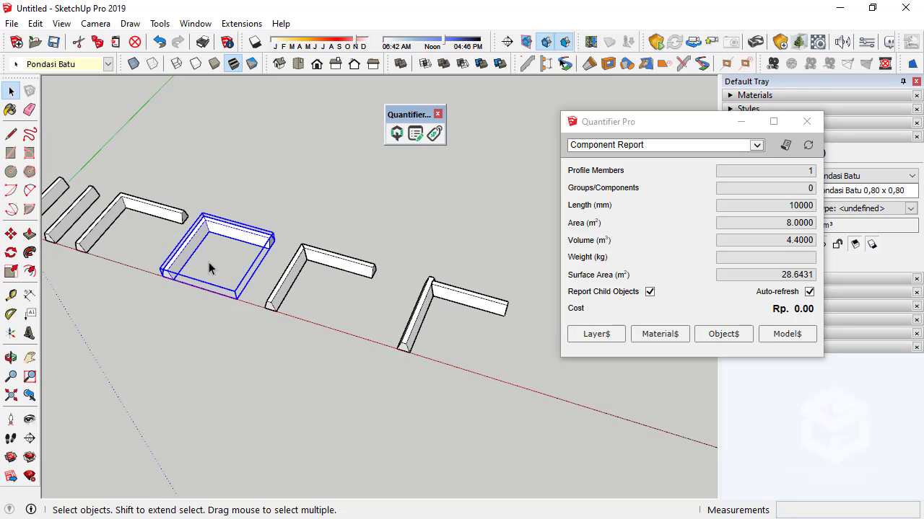
{"action": "middle_click_drag", "start_coordinate": [213, 269], "coordinate": [274, 321]}
{"action": "left_click", "coordinate": [162, 272]}
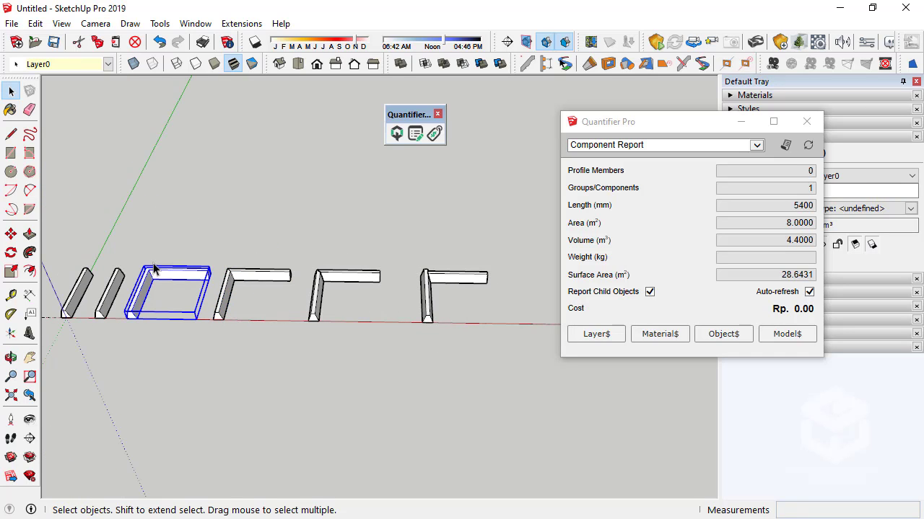
{"action": "left_click", "coordinate": [230, 282]}
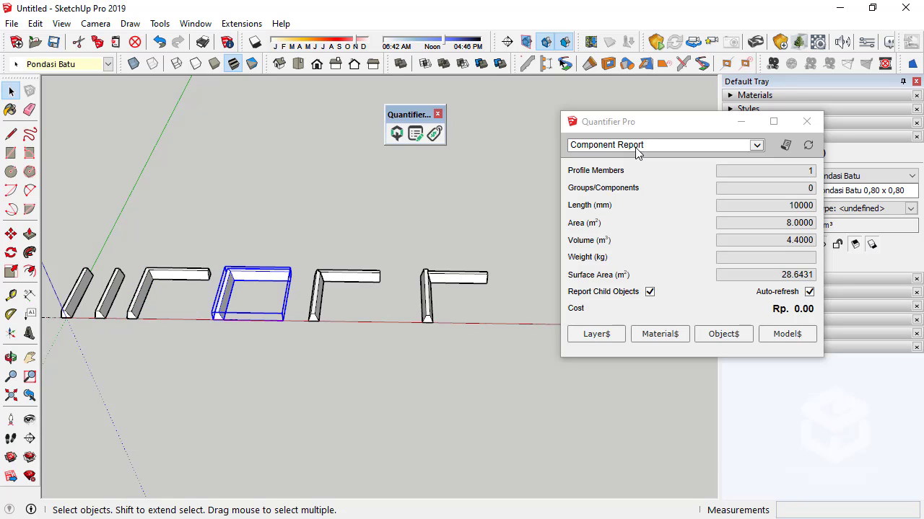
- Compare the Profile Builder junction types Continuous, Miter-Joint and the third option with the matching L-shaped foundations, then close the profile settings
{"action": "left_click_drag", "start_coordinate": [659, 121], "coordinate": [649, 225]}
{"action": "left_click", "coordinate": [529, 64]}
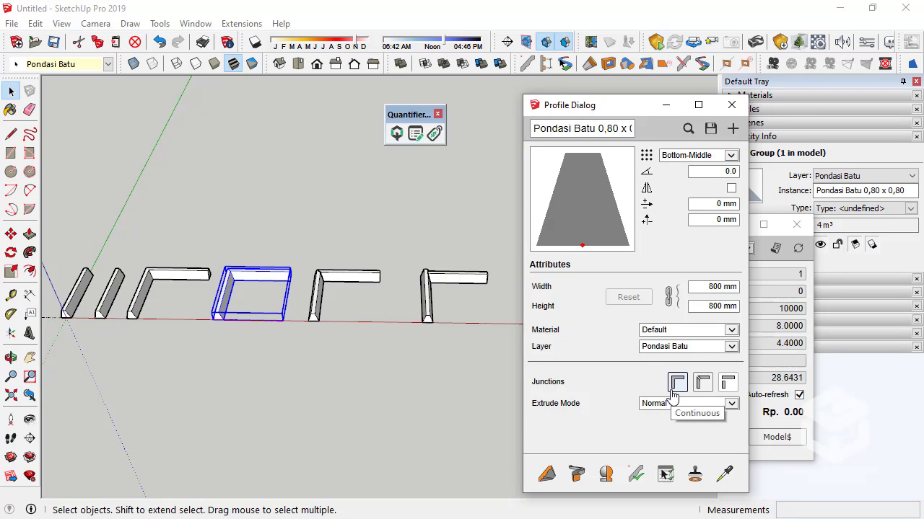
{"action": "left_click", "coordinate": [337, 286]}
{"action": "left_click_drag", "start_coordinate": [310, 275], "coordinate": [311, 276]}
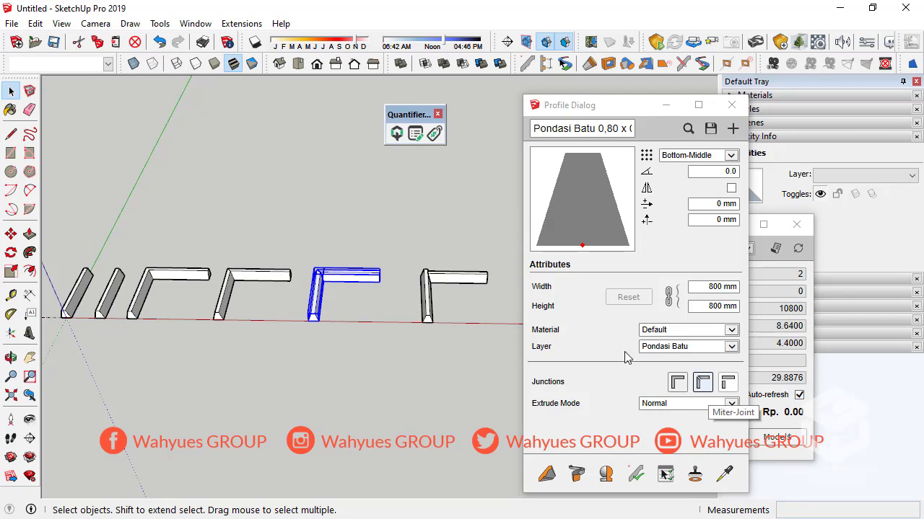
{"action": "left_click_drag", "start_coordinate": [456, 294], "coordinate": [412, 258]}
{"action": "left_click", "coordinate": [725, 385]}
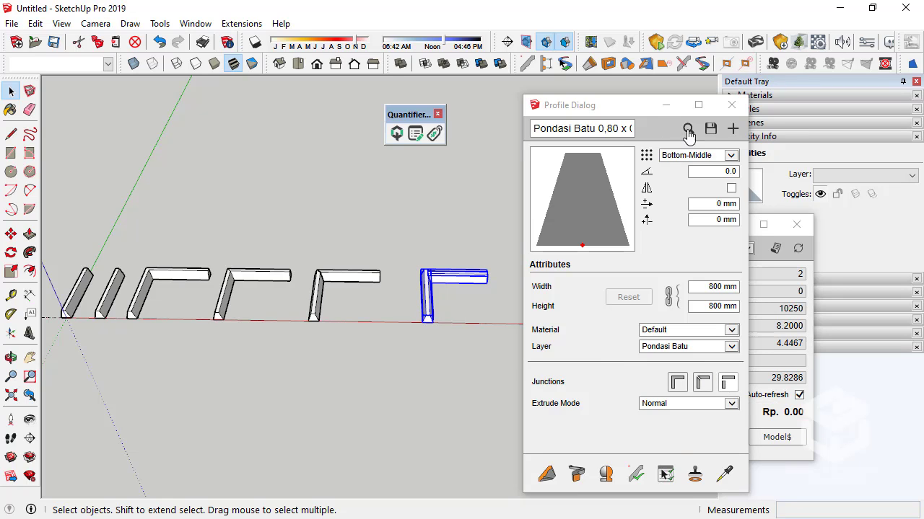
{"action": "left_click", "coordinate": [731, 106]}
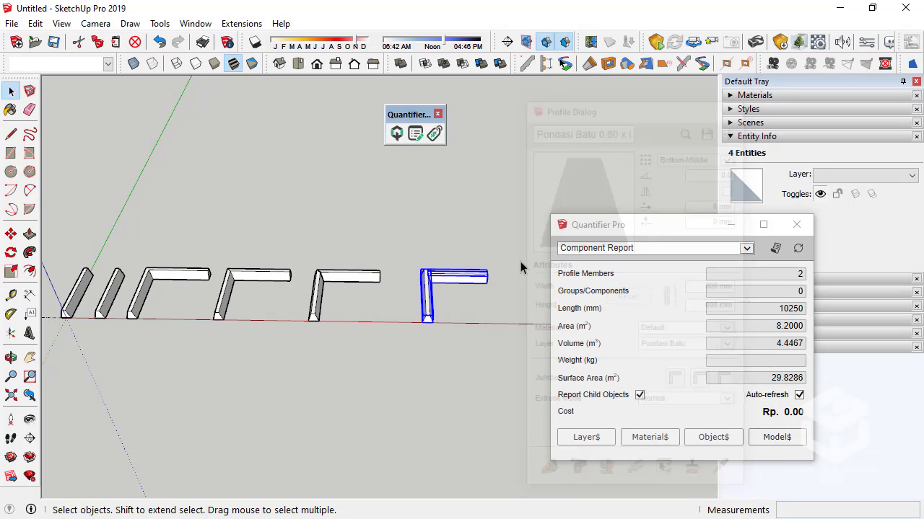
- Compare the quantities of both legs of the miter-joint foundation with those of the single-member foundation
{"action": "left_click", "coordinate": [339, 286]}
{"action": "left_click", "coordinate": [321, 293]}
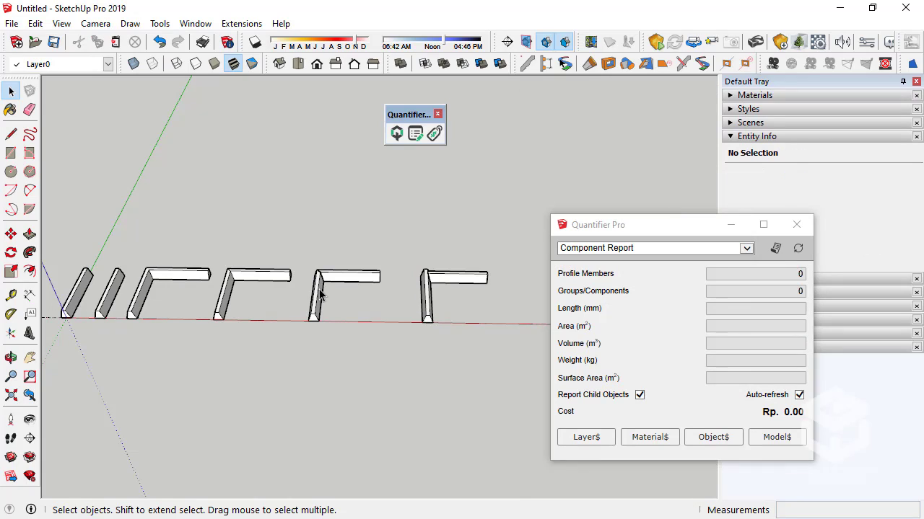
{"action": "left_click", "coordinate": [321, 293]}
{"action": "left_click", "coordinate": [342, 277], "text": "shift"}
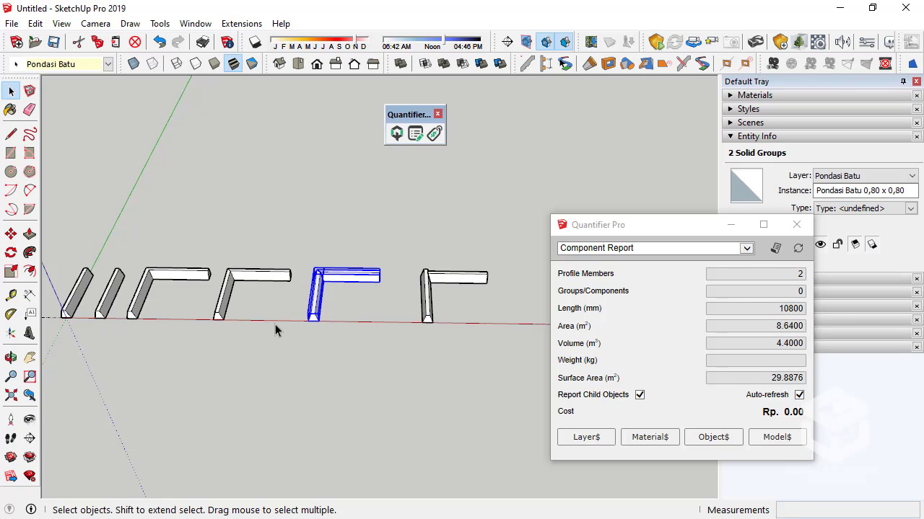
{"action": "left_click", "coordinate": [231, 291]}
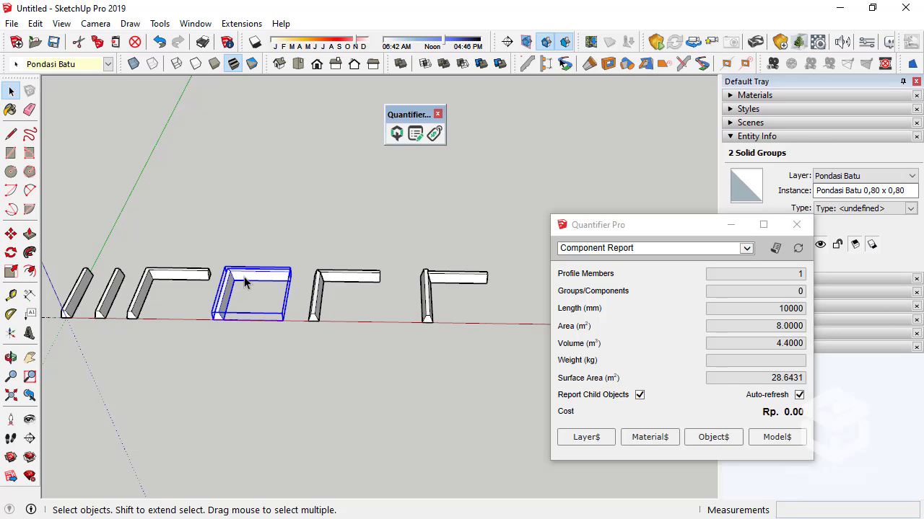
{"action": "left_click", "coordinate": [258, 251]}
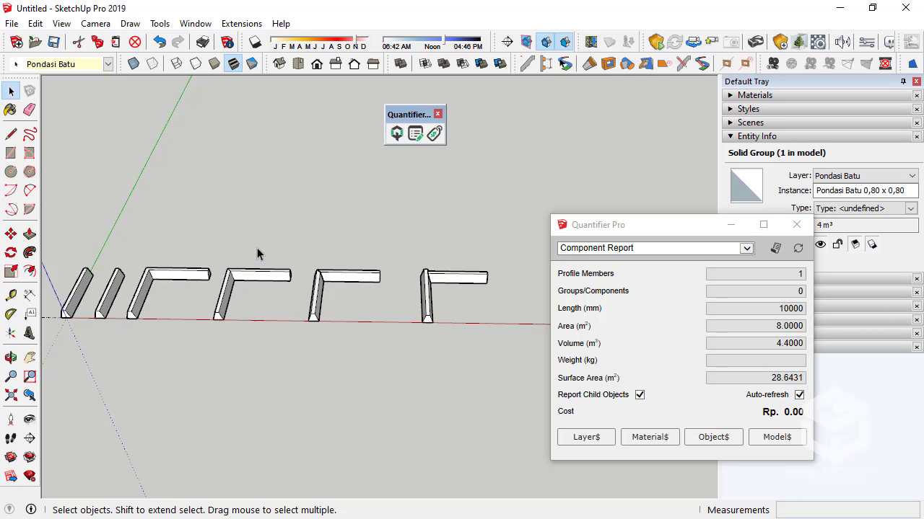
- Draw a Z-shaped path behind the foundations from three 5000 mm lines running along the green, red and green axes
{"action": "scroll", "coordinate": [198, 405], "scroll_direction": "down", "scroll_amount": 4}
{"action": "scroll", "coordinate": [167, 299], "scroll_direction": "up", "scroll_amount": 2}
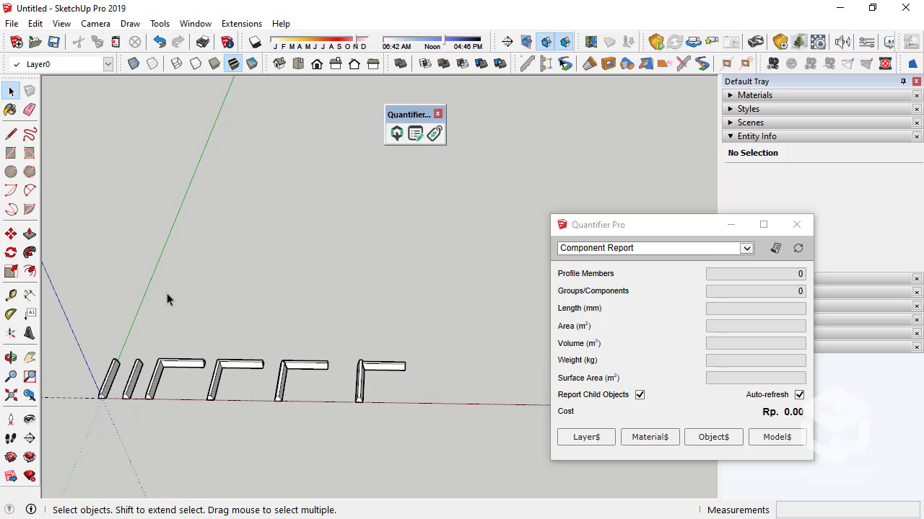
{"action": "scroll", "coordinate": [205, 354], "scroll_direction": "up", "scroll_amount": 3}
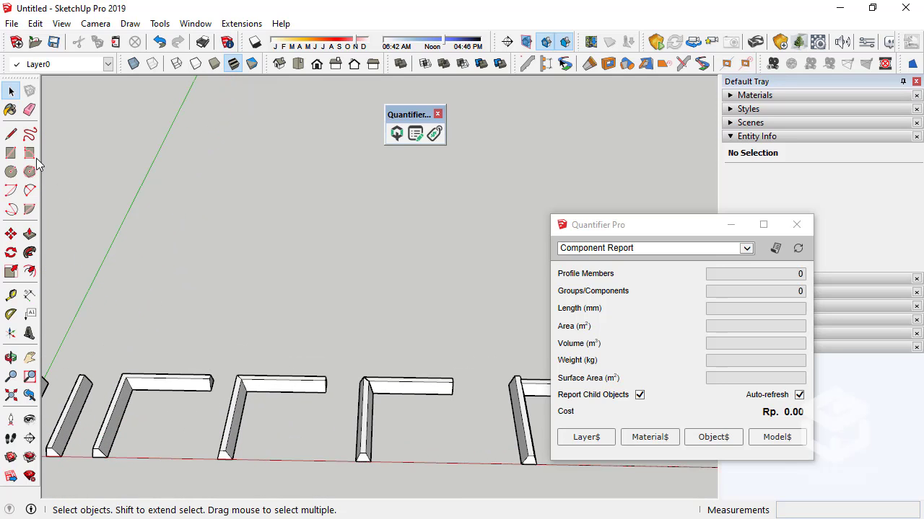
{"action": "left_click", "coordinate": [11, 136]}
{"action": "left_click", "coordinate": [139, 344]}
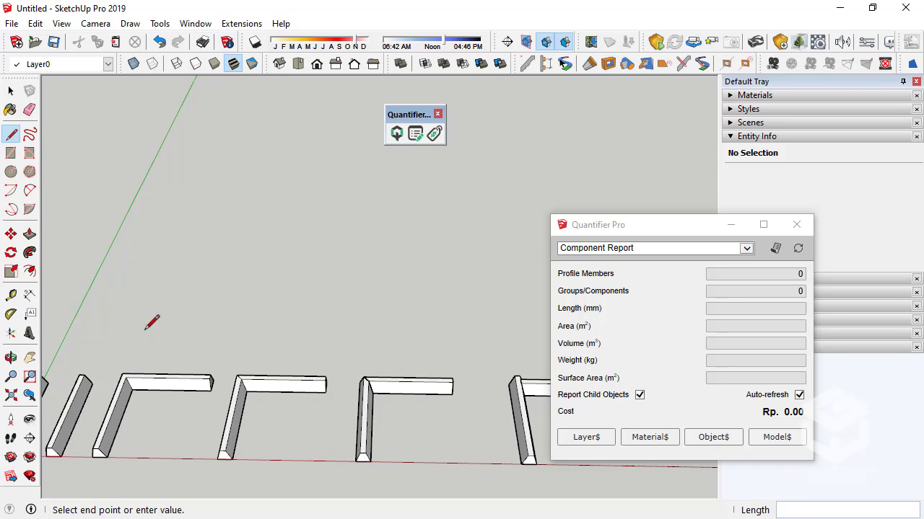
{"action": "type", "text": "50"}
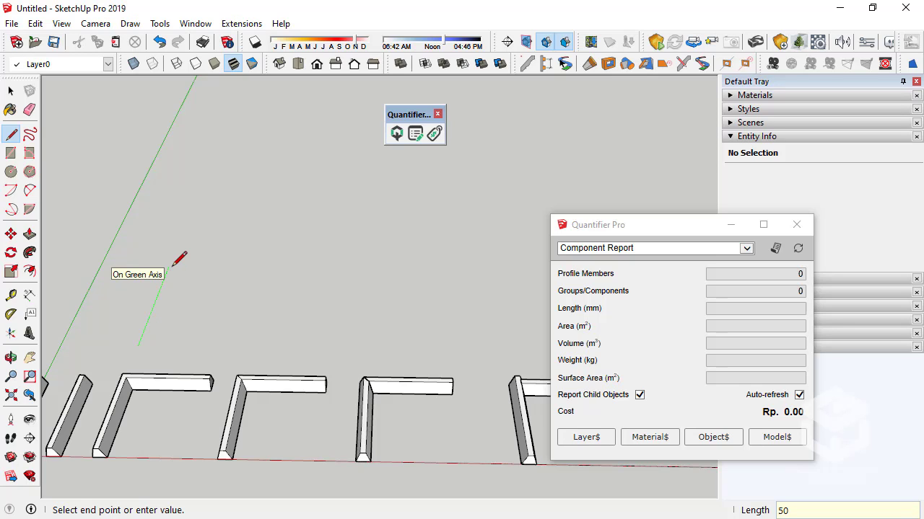
{"action": "type", "text": "00"}
{"action": "key", "text": "Return"}
{"action": "type", "text": "5"}
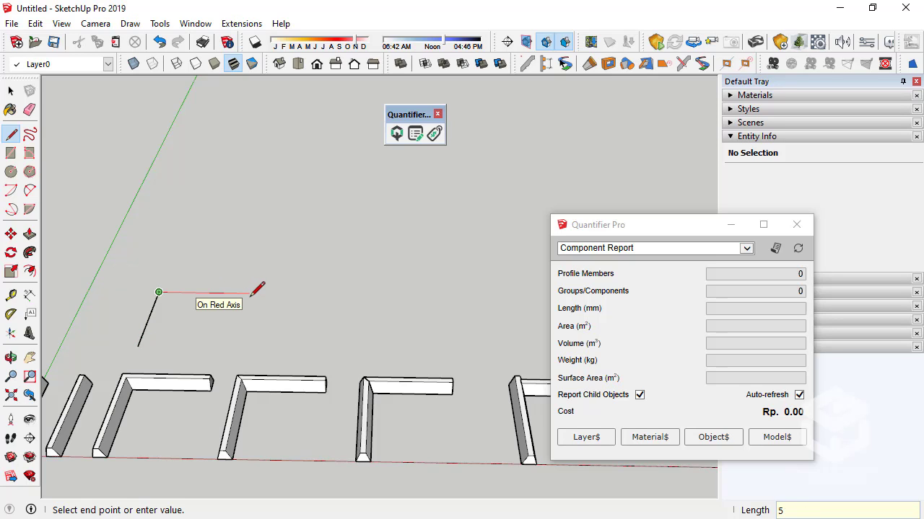
{"action": "type", "text": "000"}
{"action": "key", "text": "Return"}
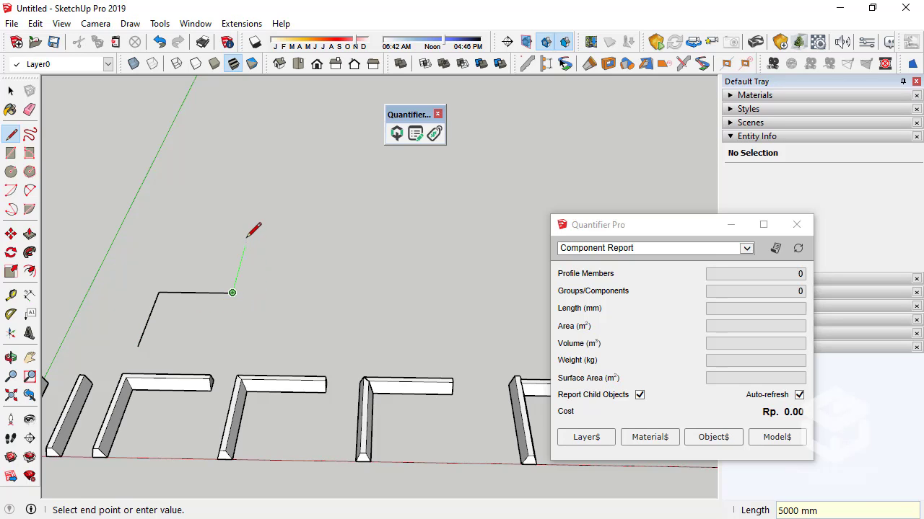
{"action": "type", "text": "5000"}
{"action": "key", "text": "Return"}
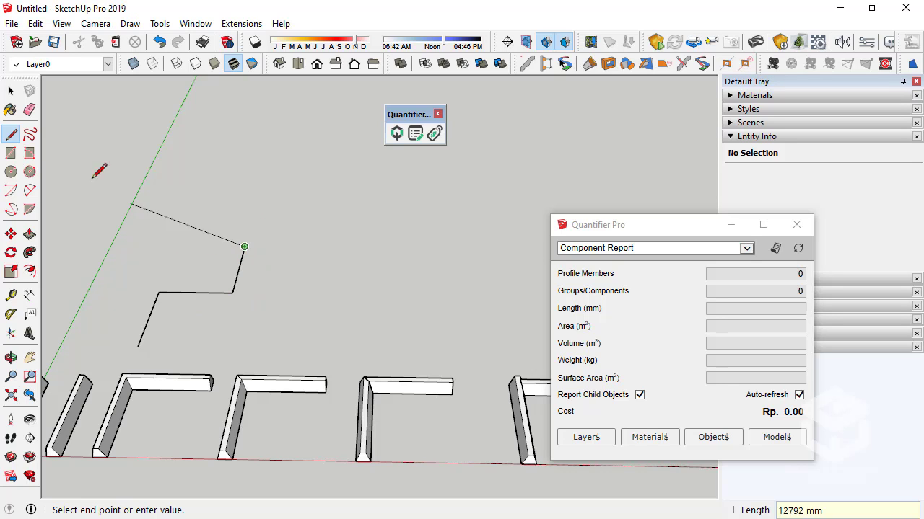
- Copy the three-line path about 9935 mm along the red axis and repeat the copy with 3x
{"action": "left_click", "coordinate": [11, 91]}
{"action": "left_click_drag", "start_coordinate": [294, 339], "coordinate": [123, 240]}
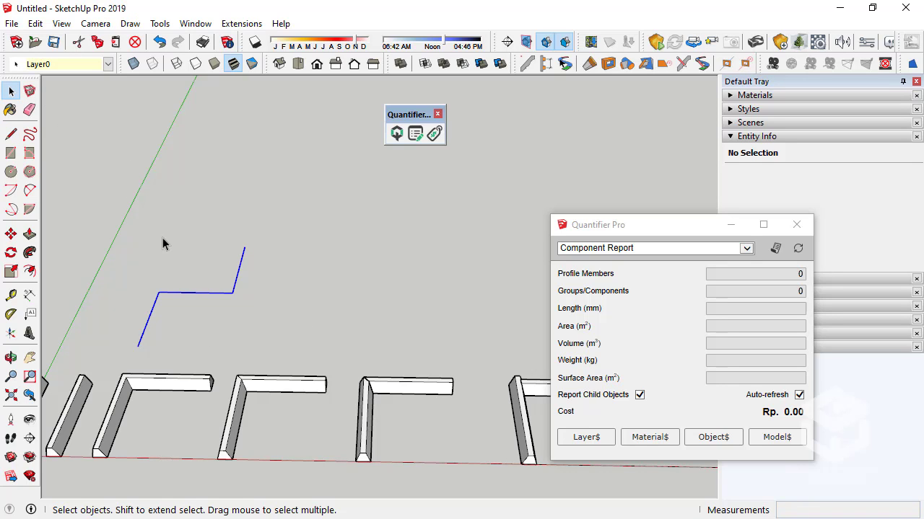
{"action": "left_click", "coordinate": [10, 234]}
{"action": "left_click", "coordinate": [137, 347]}
{"action": "key", "text": "ctrl"}
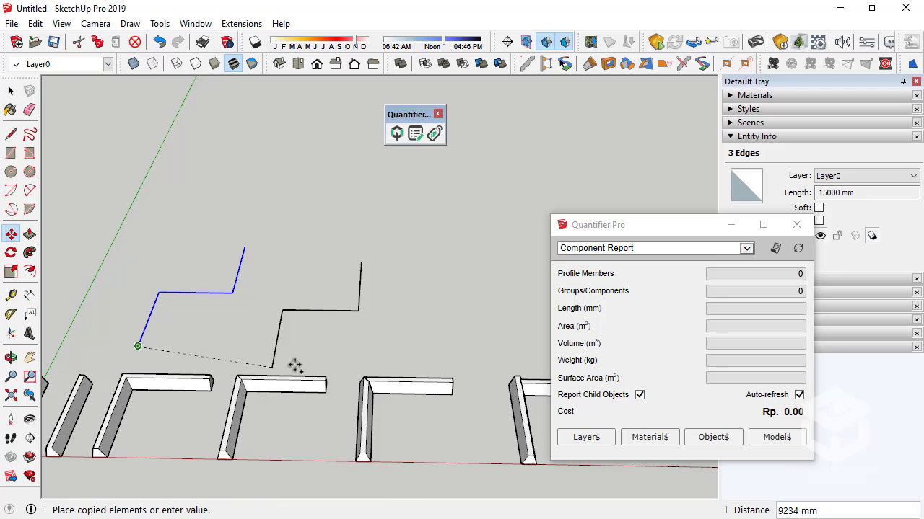
{"action": "left_click", "coordinate": [298, 348]}
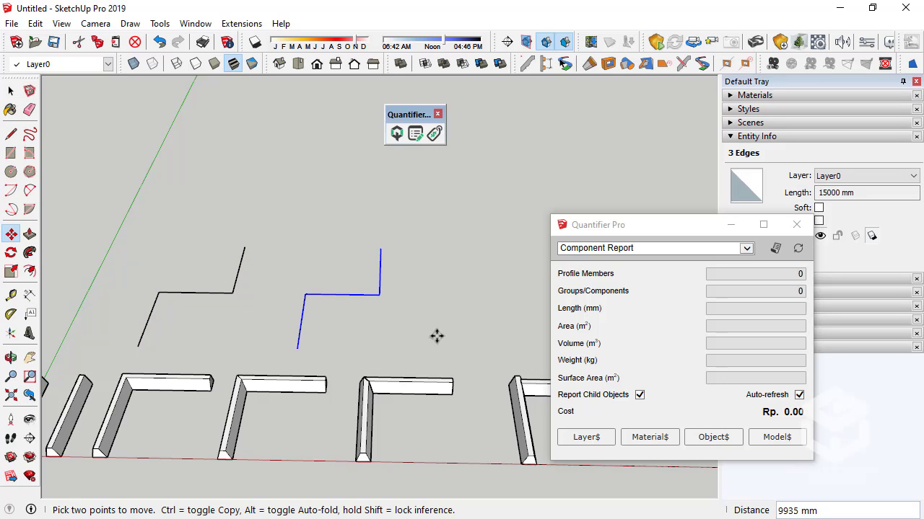
{"action": "type", "text": "3x"}
{"action": "key", "text": "Return"}
{"action": "key", "text": "Escape"}
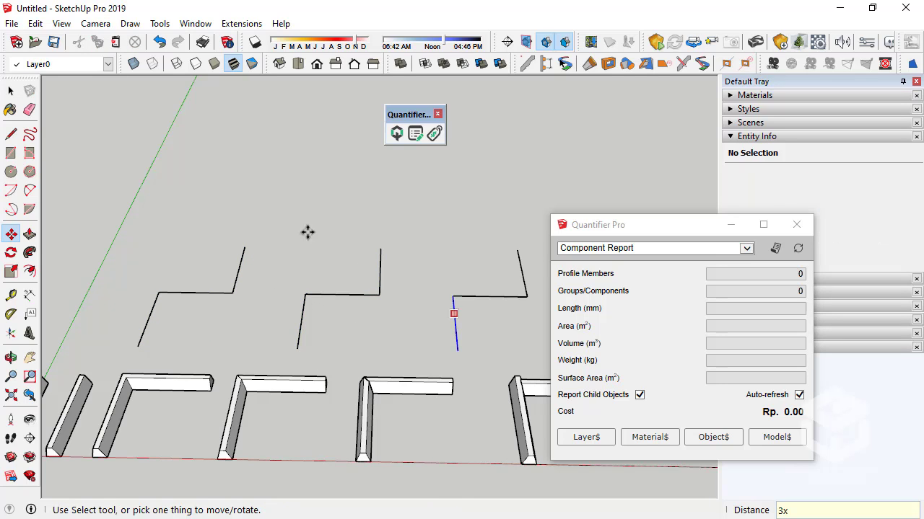
- Copy the trapezoidal end face from inside the first L-shaped foundation group and paste it in place outside the group
{"action": "scroll", "coordinate": [206, 235], "scroll_direction": "down", "scroll_amount": 5}
{"action": "left_click", "coordinate": [11, 91]}
{"action": "scroll", "coordinate": [162, 335], "scroll_direction": "up", "scroll_amount": 5}
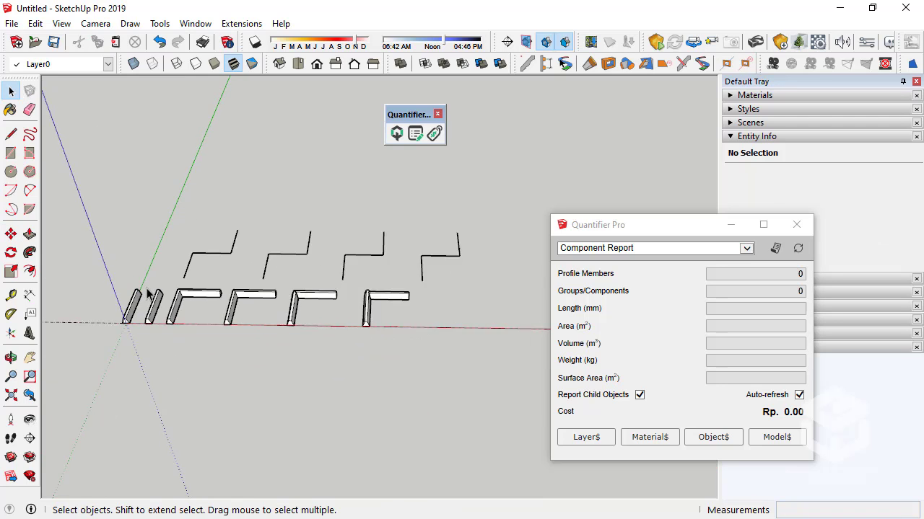
{"action": "scroll", "coordinate": [148, 332], "scroll_direction": "up", "scroll_amount": 3}
{"action": "double_click", "coordinate": [139, 328]}
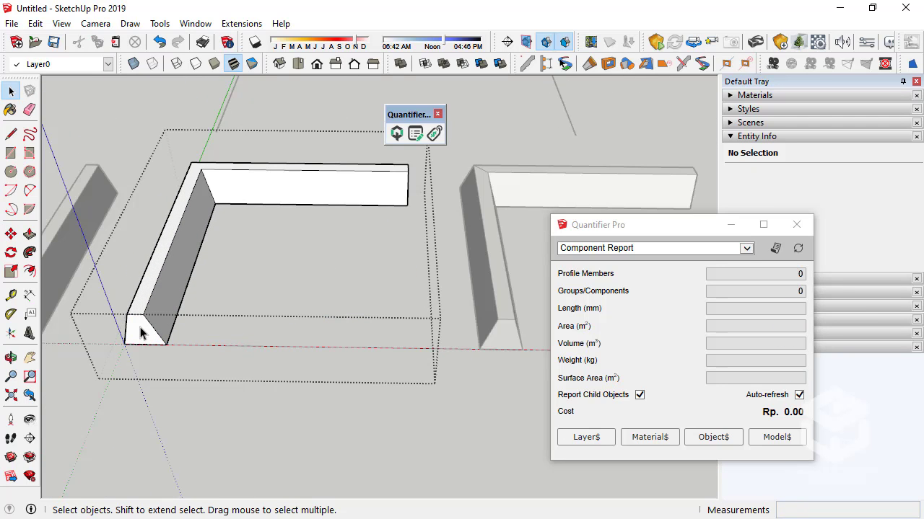
{"action": "double_click", "coordinate": [140, 331]}
{"action": "scroll", "coordinate": [142, 333], "scroll_direction": "up", "scroll_amount": 3}
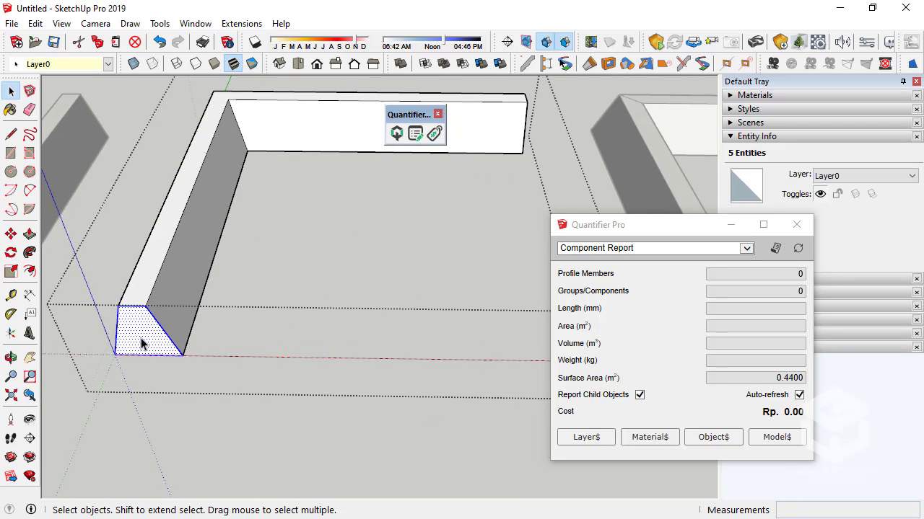
{"action": "left_click", "coordinate": [142, 141]}
{"action": "left_click", "coordinate": [142, 141]}
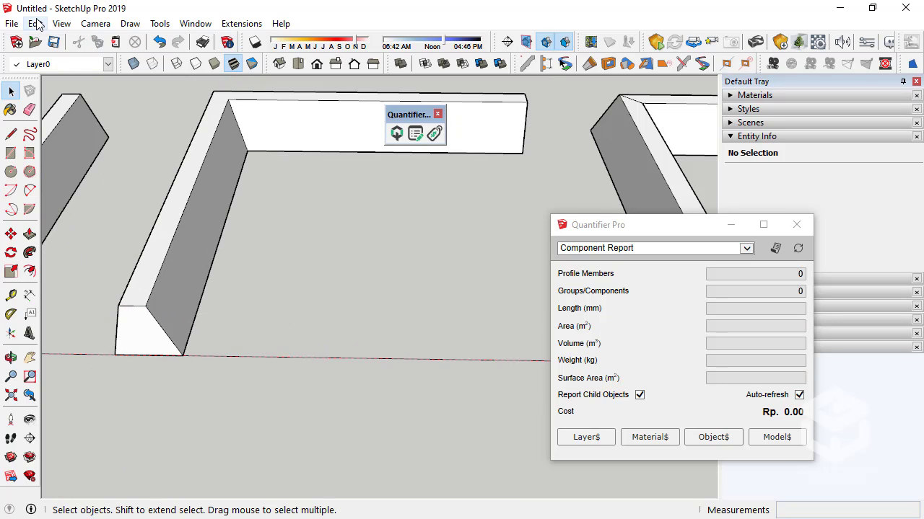
{"action": "left_click", "coordinate": [34, 23]}
{"action": "left_click", "coordinate": [75, 124]}
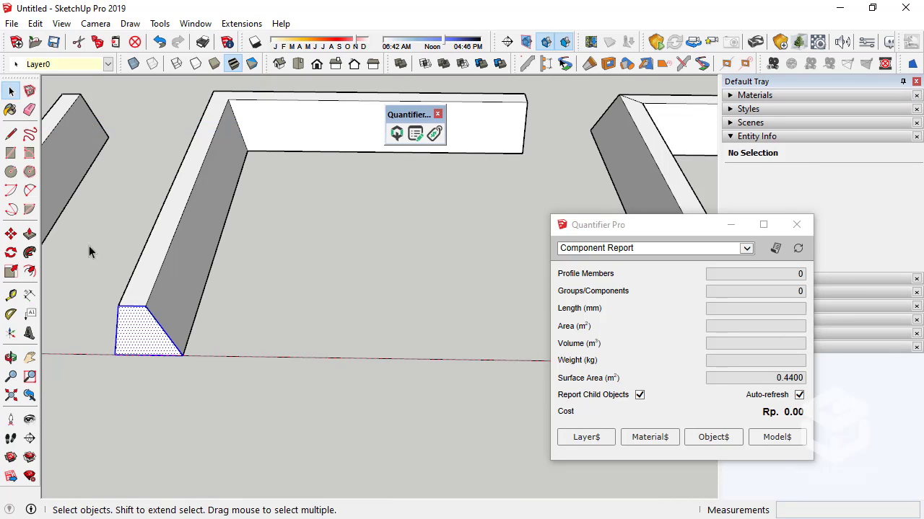
- Move the pasted trapezoid by the midpoint of its base onto the front endpoint of the first Z-shaped path
{"action": "left_click", "coordinate": [11, 234]}
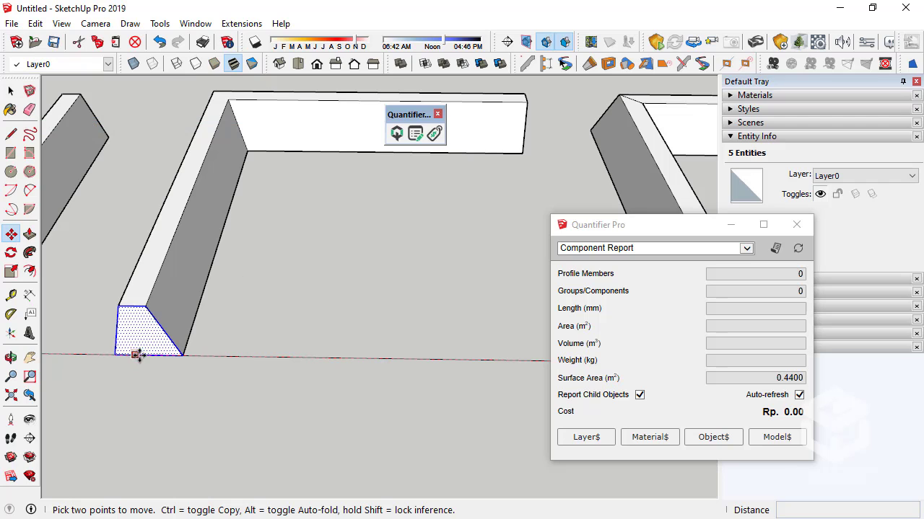
{"action": "left_click", "coordinate": [149, 355]}
{"action": "scroll", "coordinate": [192, 425], "scroll_direction": "down", "scroll_amount": 3}
{"action": "scroll", "coordinate": [216, 238], "scroll_direction": "up", "scroll_amount": 5}
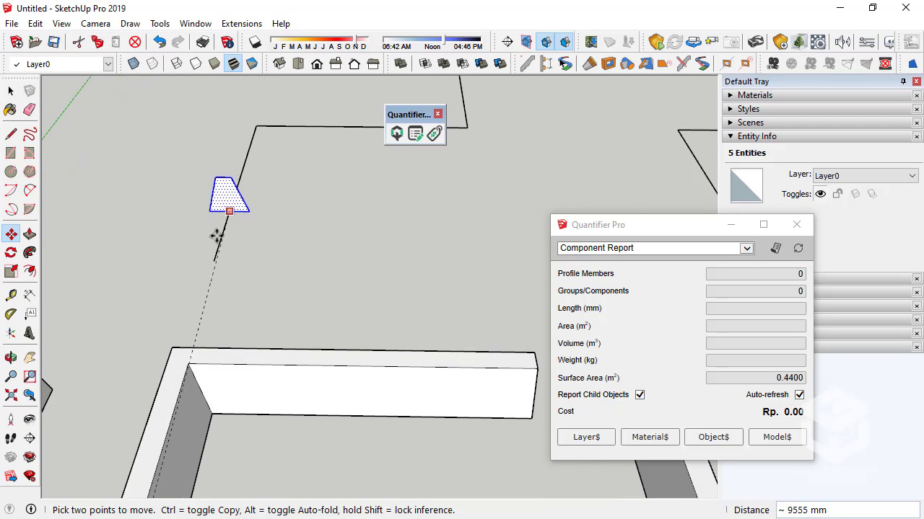
{"action": "left_click", "coordinate": [214, 272]}
{"action": "scroll", "coordinate": [206, 289], "scroll_direction": "down", "scroll_amount": 5}
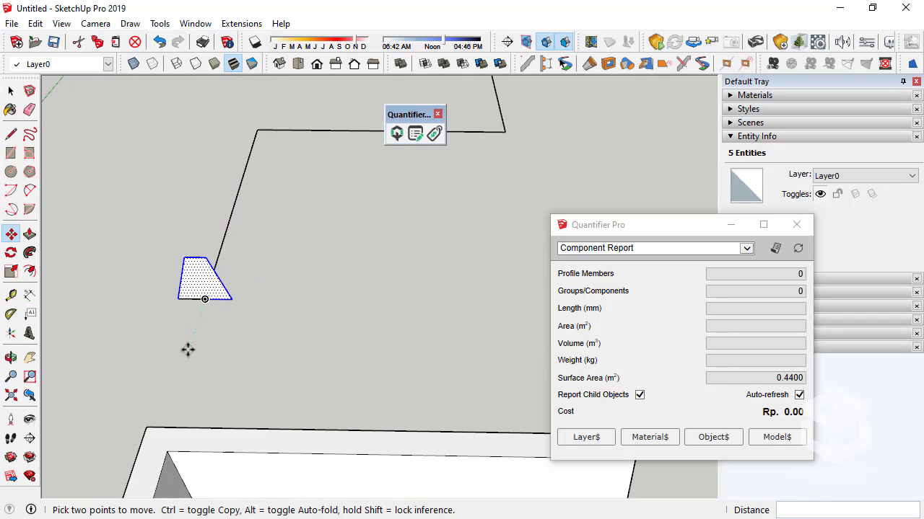
- Sweep the trapezoid face along the first three-segment path with Follow Me
{"action": "left_click", "coordinate": [12, 92]}
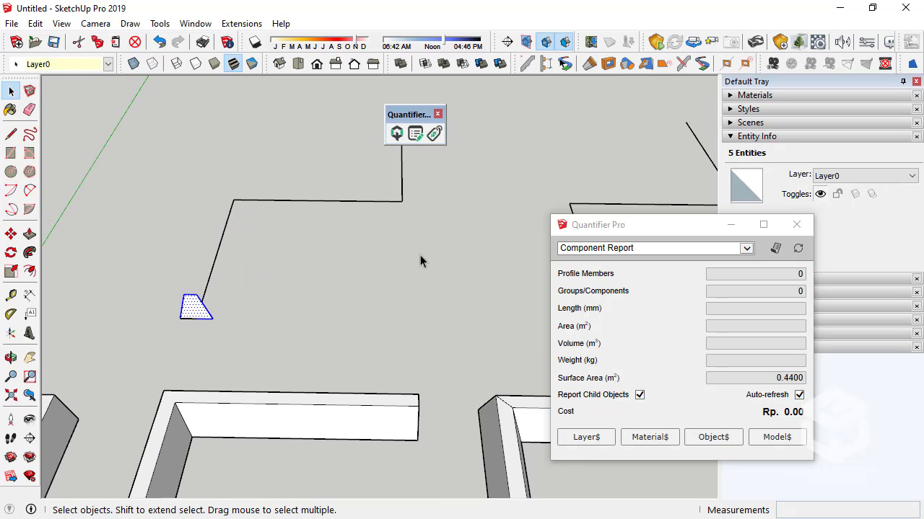
{"action": "left_click_drag", "start_coordinate": [421, 260], "coordinate": [216, 165]}
{"action": "left_click", "coordinate": [29, 252]}
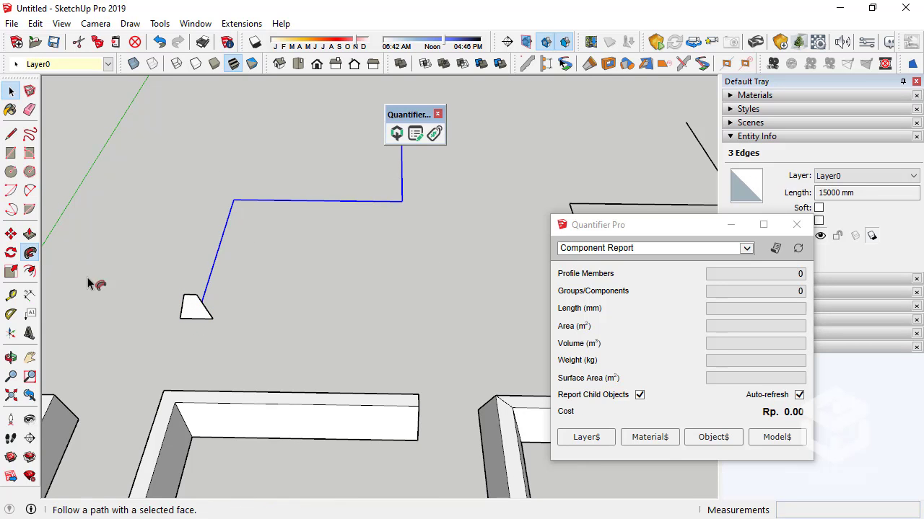
{"action": "left_click", "coordinate": [208, 318]}
{"action": "left_click", "coordinate": [11, 92]}
{"action": "middle_click_drag", "start_coordinate": [177, 248], "coordinate": [305, 309]}
{"action": "middle_click_drag", "start_coordinate": [255, 259], "coordinate": [260, 237]}
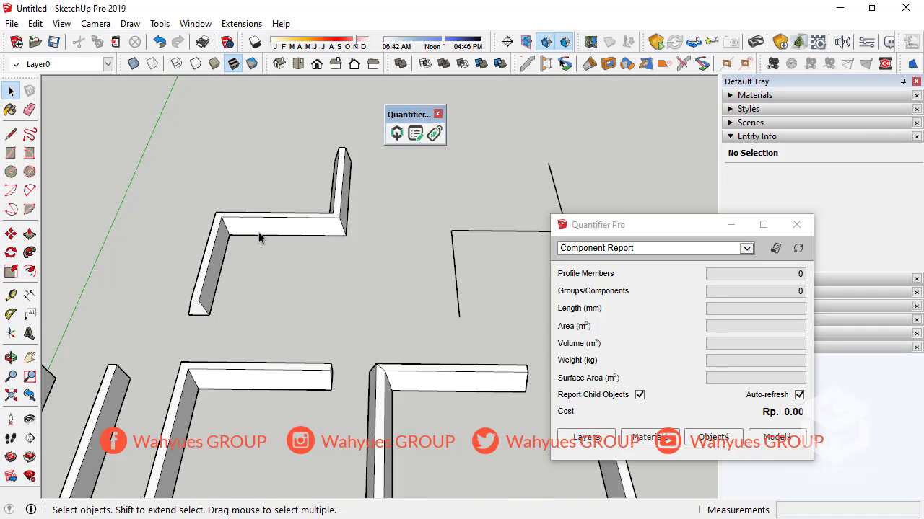
- Select all geometry of the swept Z-shaped foundation and make it a group
{"action": "triple_click", "coordinate": [260, 237]}
{"action": "right_click", "coordinate": [260, 237]}
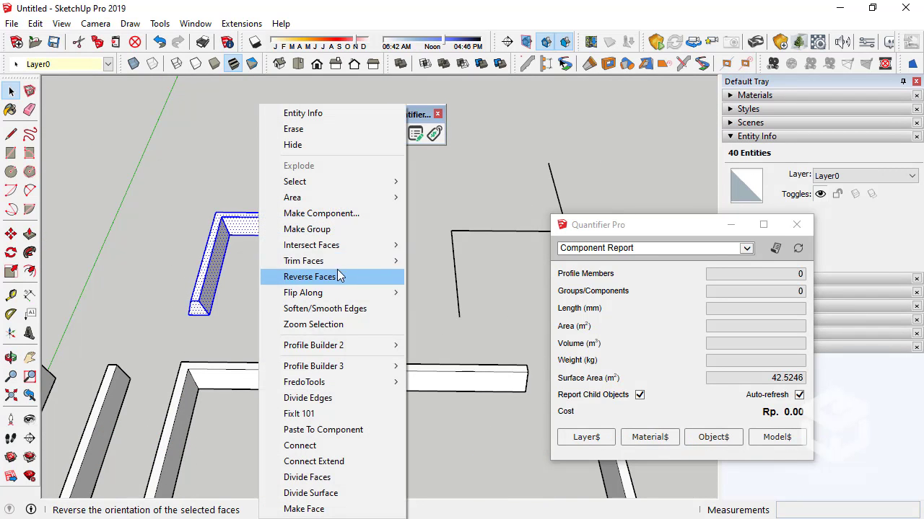
{"action": "left_click", "coordinate": [339, 230]}
{"action": "middle_click_drag", "start_coordinate": [316, 250], "coordinate": [358, 260]}
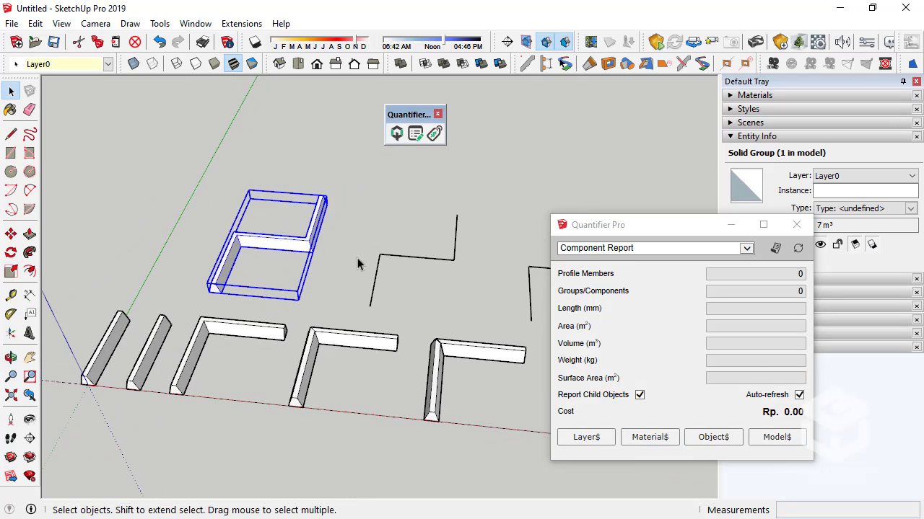
- Check the length and volume of the grouped Z-shaped foundation in Quantifier Pro, then clear the selection
{"action": "left_click_drag", "start_coordinate": [659, 226], "coordinate": [571, 216]}
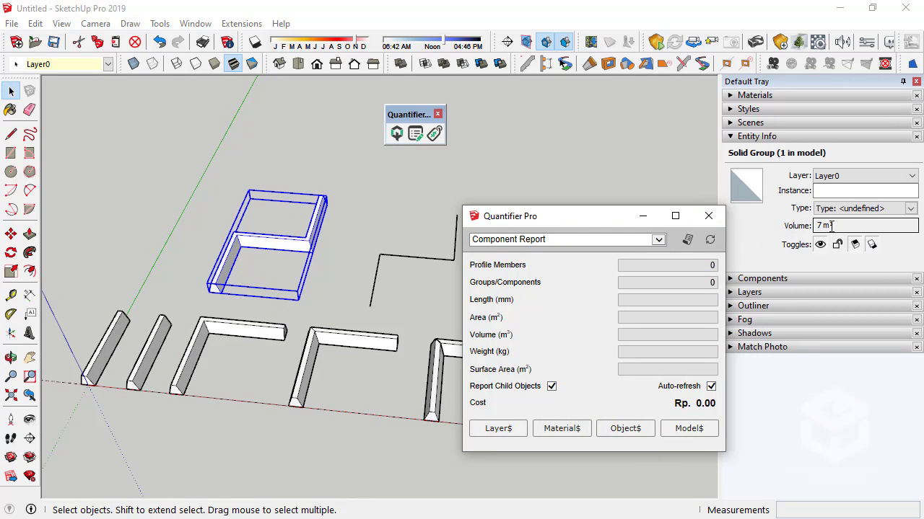
{"action": "left_click", "coordinate": [370, 229]}
{"action": "left_click", "coordinate": [310, 245]}
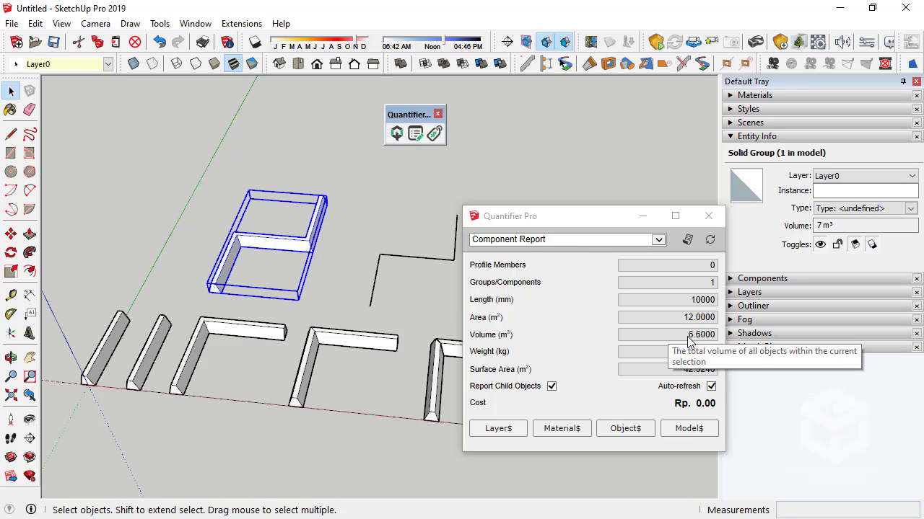
{"action": "left_click", "coordinate": [345, 221]}
{"action": "middle_click_drag", "start_coordinate": [344, 221], "coordinate": [328, 312]}
{"action": "scroll", "coordinate": [315, 287], "scroll_direction": "up", "scroll_amount": 6}
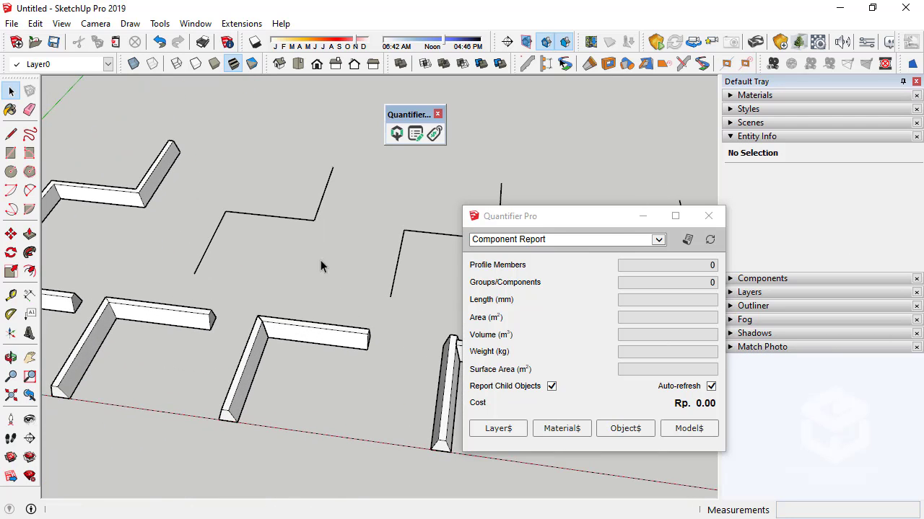
- Build the Pondasi Batu 0,80 x 0,80 profile along the second Z-shaped path with the first junction type, which keeps the corners continuous
{"action": "left_click", "coordinate": [527, 64]}
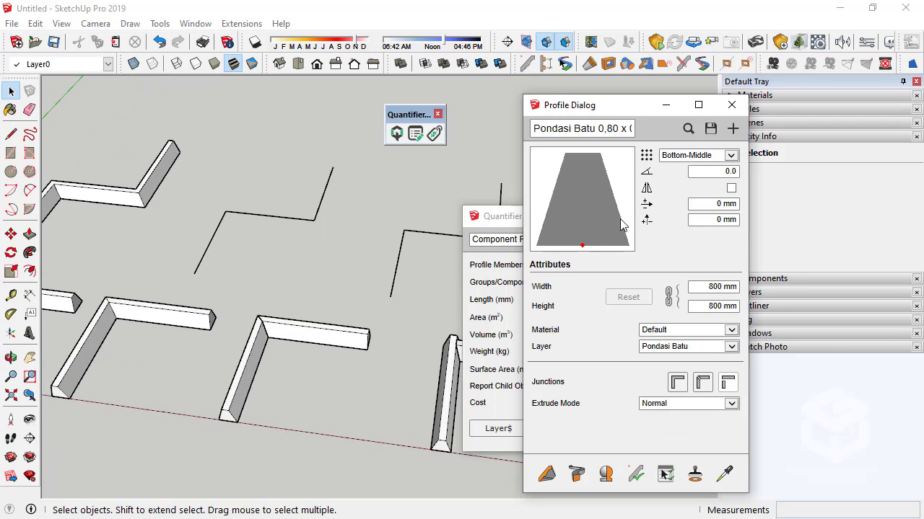
{"action": "triple_click", "coordinate": [217, 232]}
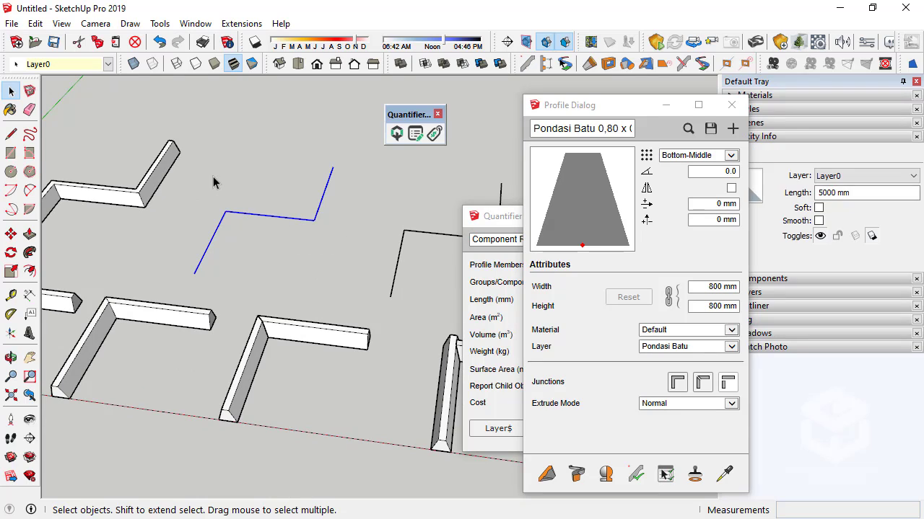
{"action": "left_click", "coordinate": [677, 382]}
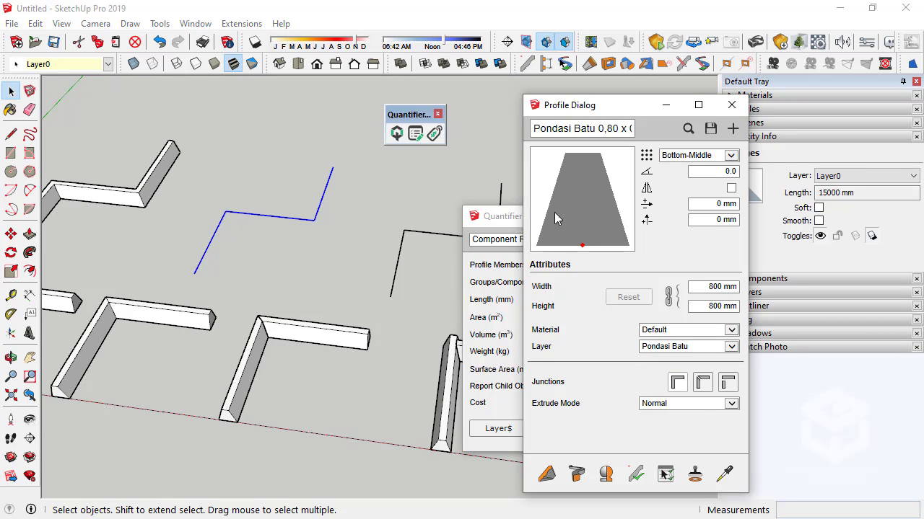
{"action": "left_click", "coordinate": [577, 476]}
{"action": "scroll", "coordinate": [301, 255], "scroll_direction": "down", "scroll_amount": 2}
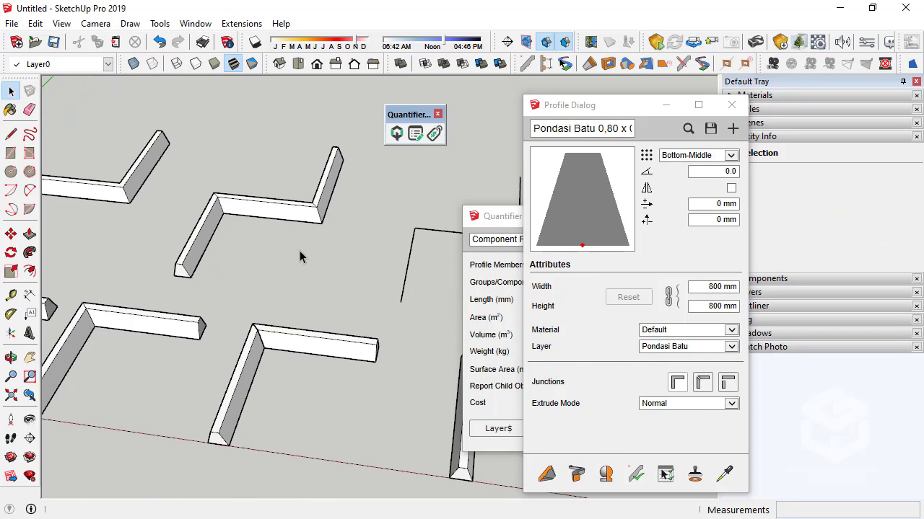
- Build the same stone foundation profile along the third Z-shaped path using the second junction type, with separate mitred members
{"action": "scroll", "coordinate": [361, 273], "scroll_direction": "down", "scroll_amount": 3}
{"action": "left_click_drag", "start_coordinate": [362, 272], "coordinate": [285, 208]}
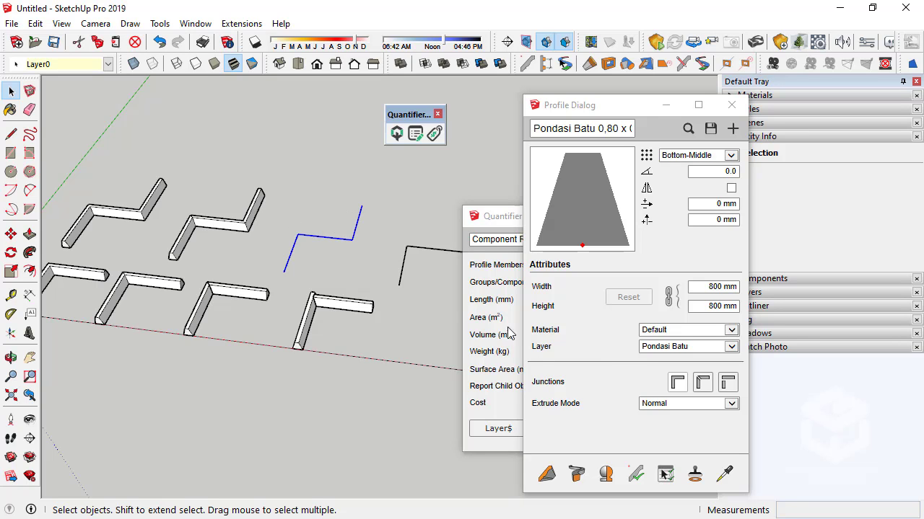
{"action": "left_click", "coordinate": [702, 383]}
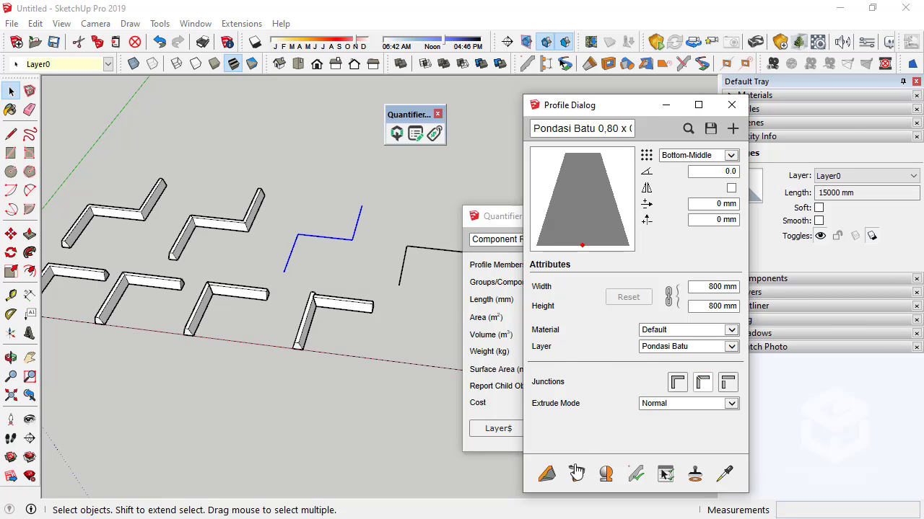
{"action": "left_click", "coordinate": [576, 474]}
- Build the foundation profile along the fourth Z-shaped path with the Butt-Joint junction, and close the Profile Dialog
{"action": "scroll", "coordinate": [419, 261], "scroll_direction": "down", "scroll_amount": 3}
{"action": "left_click_drag", "start_coordinate": [442, 263], "coordinate": [387, 234]}
{"action": "left_click", "coordinate": [728, 383]}
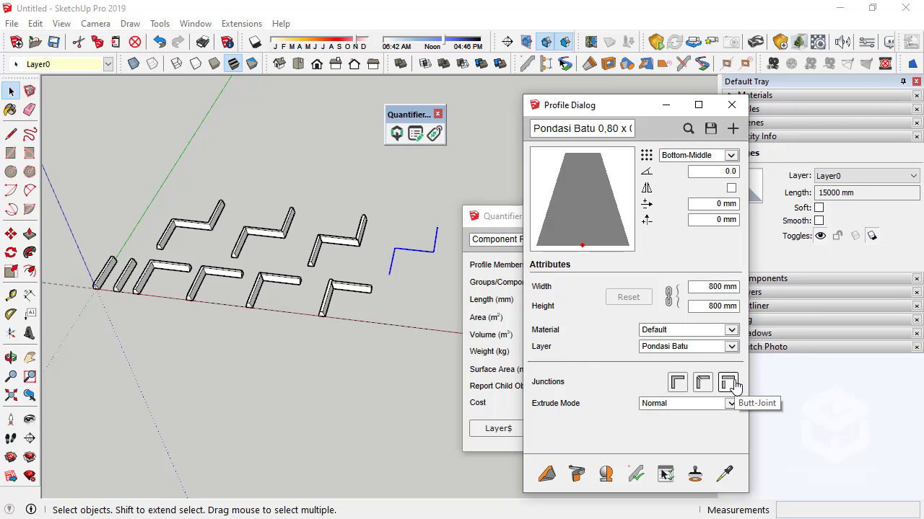
{"action": "left_click", "coordinate": [576, 474]}
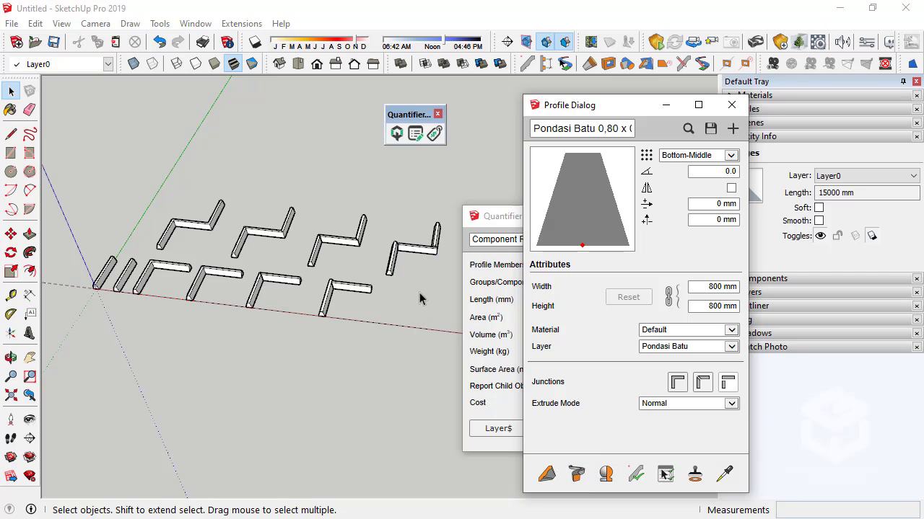
{"action": "left_click", "coordinate": [420, 298]}
{"action": "middle_click_drag", "start_coordinate": [371, 287], "coordinate": [385, 330]}
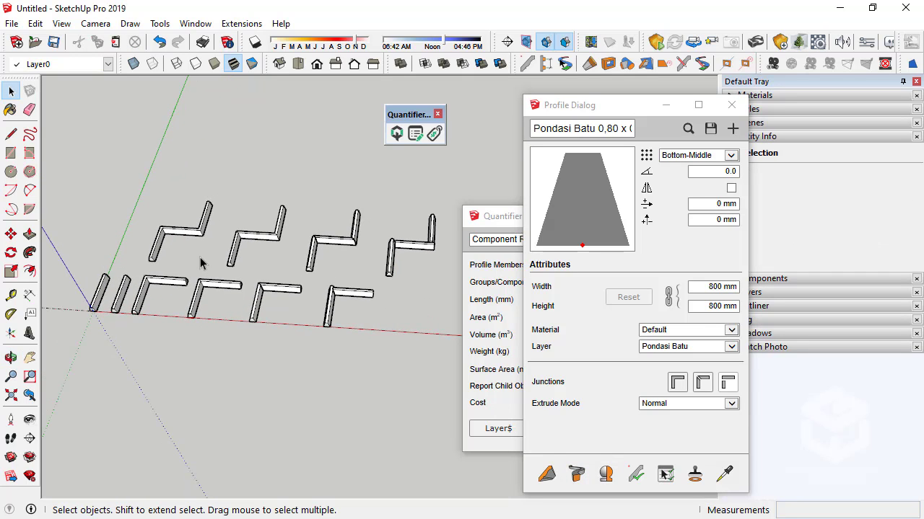
{"action": "middle_click_drag", "start_coordinate": [208, 262], "coordinate": [94, 229]}
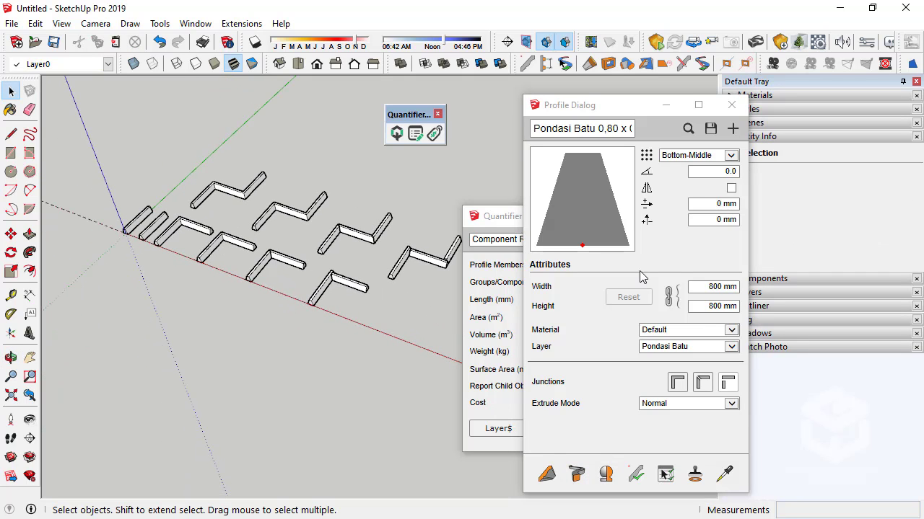
{"action": "left_click", "coordinate": [732, 105]}
- Compare the Quantifier Pro length and volume of the Follow Me Z-shaped foundation with those of the continuous Profile Builder one
{"action": "middle_click_drag", "start_coordinate": [243, 278], "coordinate": [363, 284]}
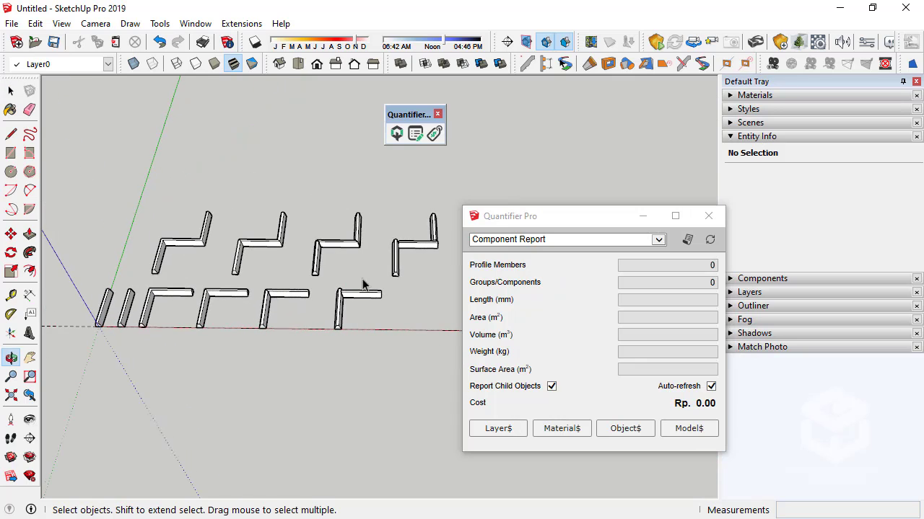
{"action": "left_click", "coordinate": [200, 244]}
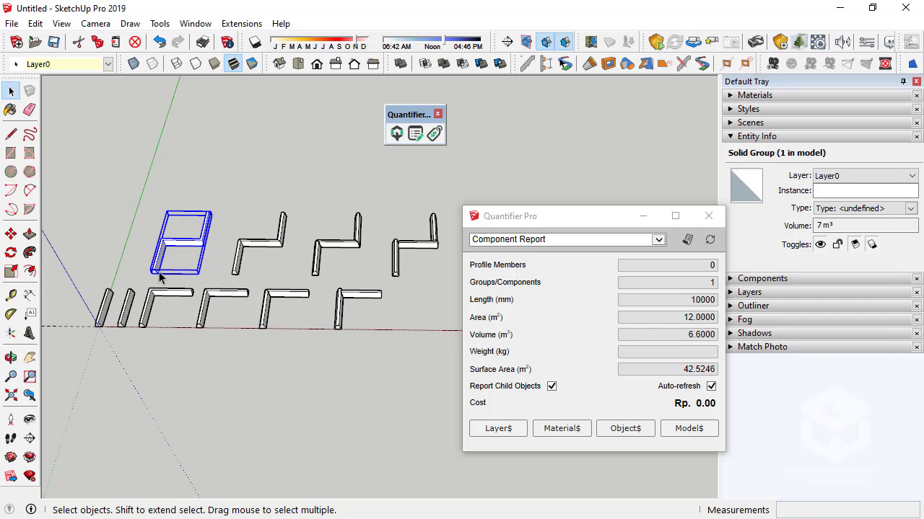
{"action": "scroll", "coordinate": [245, 217], "scroll_direction": "up", "scroll_amount": 3}
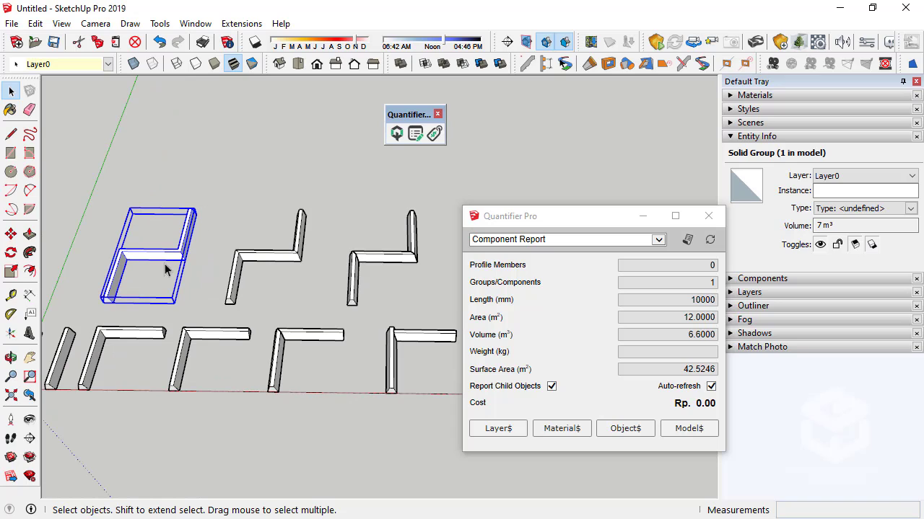
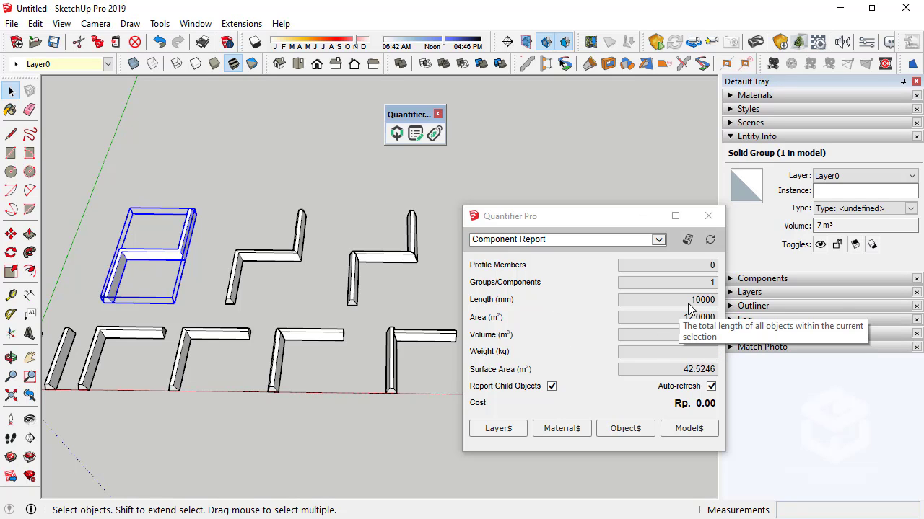
{"action": "left_click", "coordinate": [254, 264]}
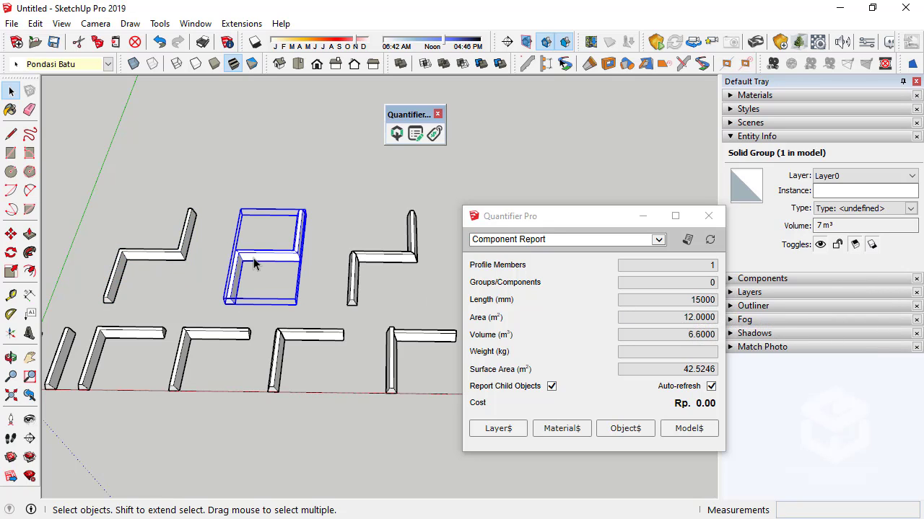
{"action": "middle_click_drag", "start_coordinate": [252, 264], "coordinate": [235, 274]}
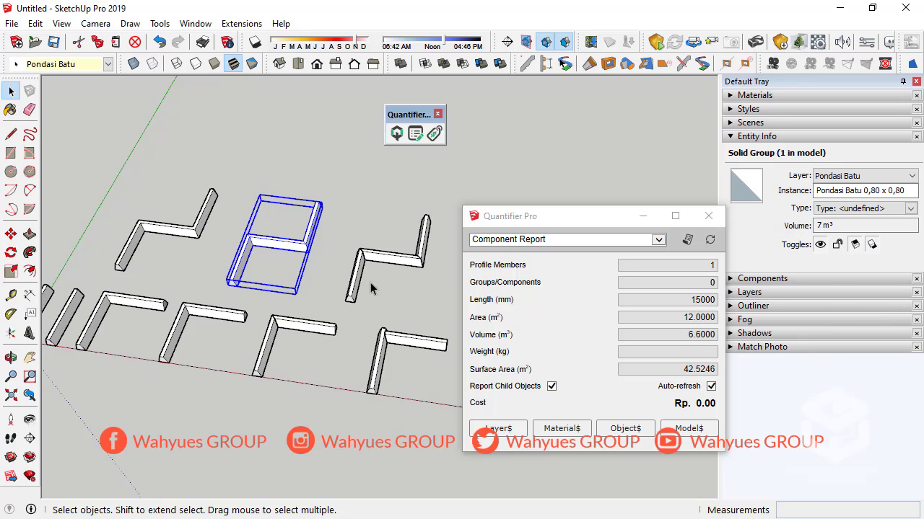
{"action": "left_click", "coordinate": [185, 236]}
{"action": "left_click", "coordinate": [262, 238]}
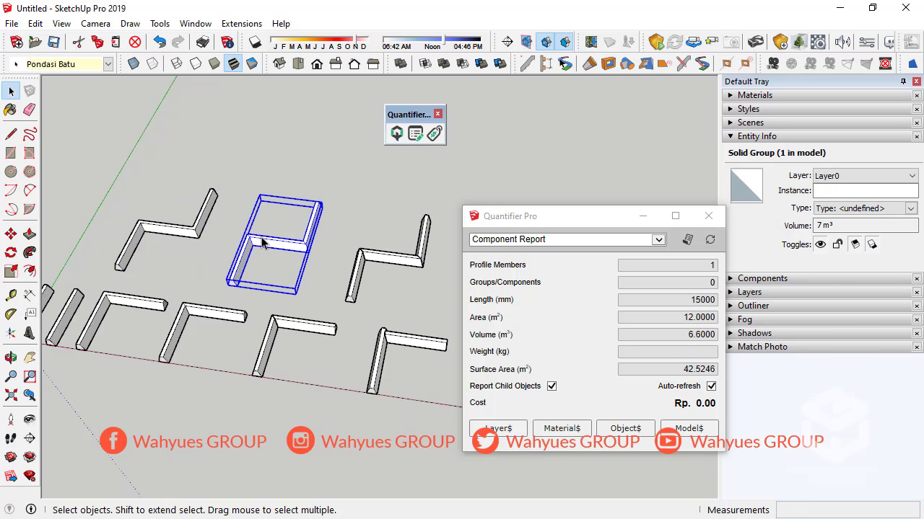
{"action": "middle_click_drag", "start_coordinate": [261, 244], "coordinate": [223, 261]}
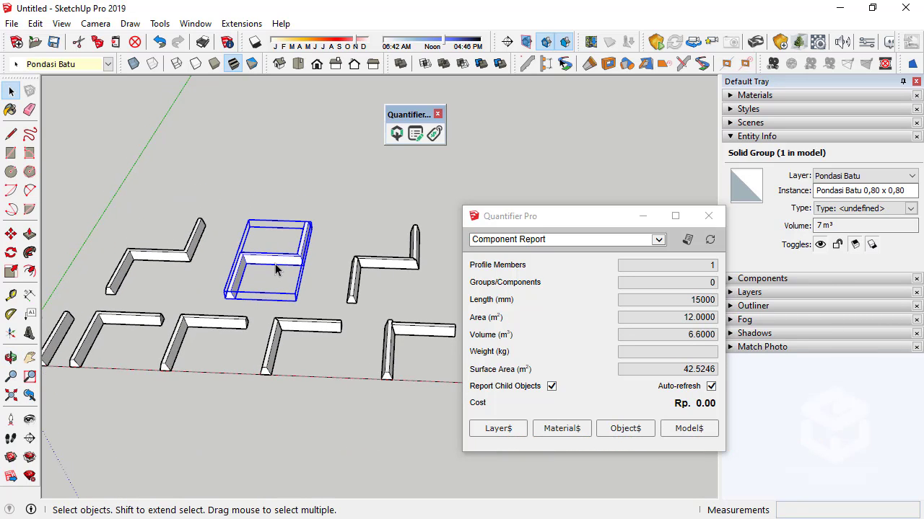
{"action": "left_click", "coordinate": [188, 260]}
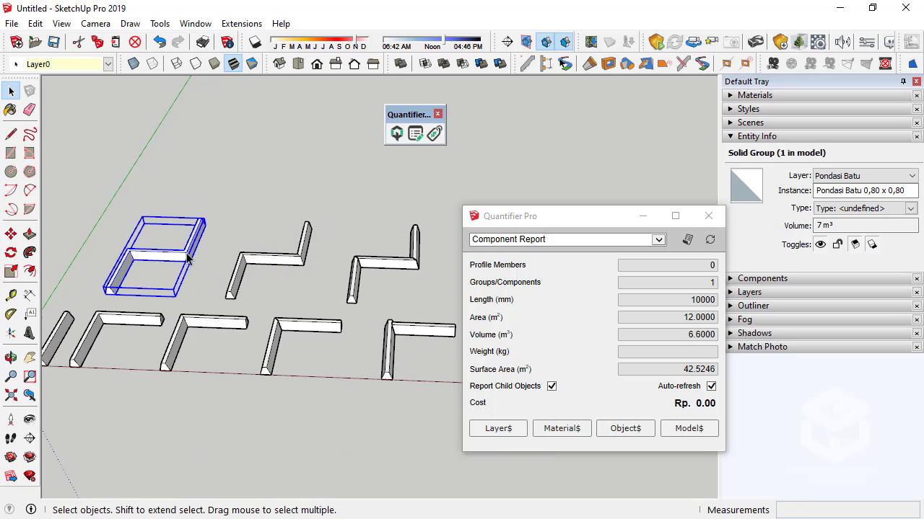
{"action": "left_click", "coordinate": [255, 265]}
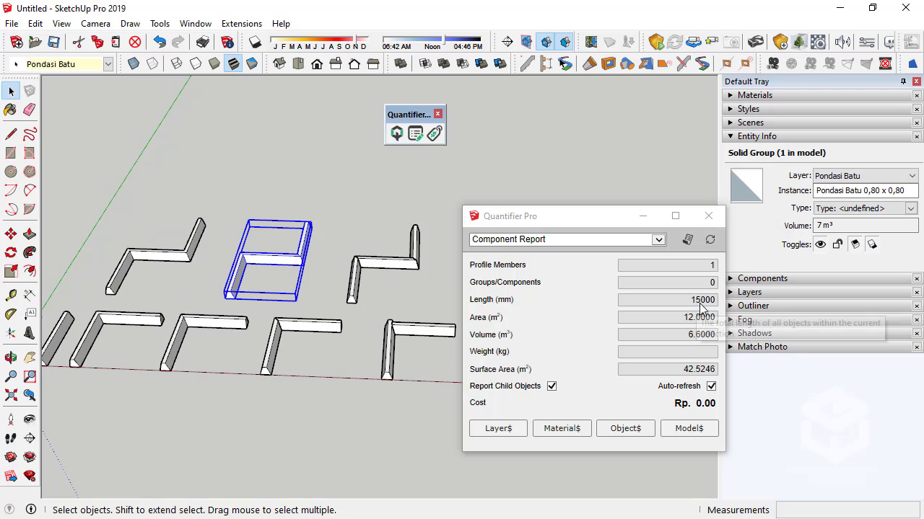
- Select all three members of the mitred Z-shaped foundation together and check their total length and volume in Quantifier Pro
{"action": "left_click", "coordinate": [354, 276]}
{"action": "middle_click_drag", "start_coordinate": [354, 276], "coordinate": [322, 283]}
{"action": "left_click", "coordinate": [322, 281], "text": "ctrl"}
{"action": "left_click", "coordinate": [323, 268], "text": "ctrl"}
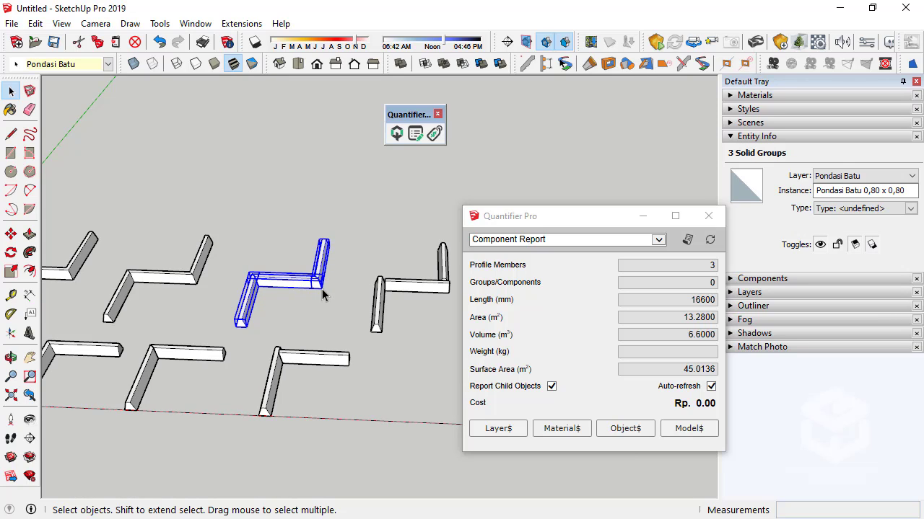
- Select the second Z-shaped foundation in the rear row and read its quantities in the component report
{"action": "middle_click_drag", "start_coordinate": [322, 288], "coordinate": [325, 247]}
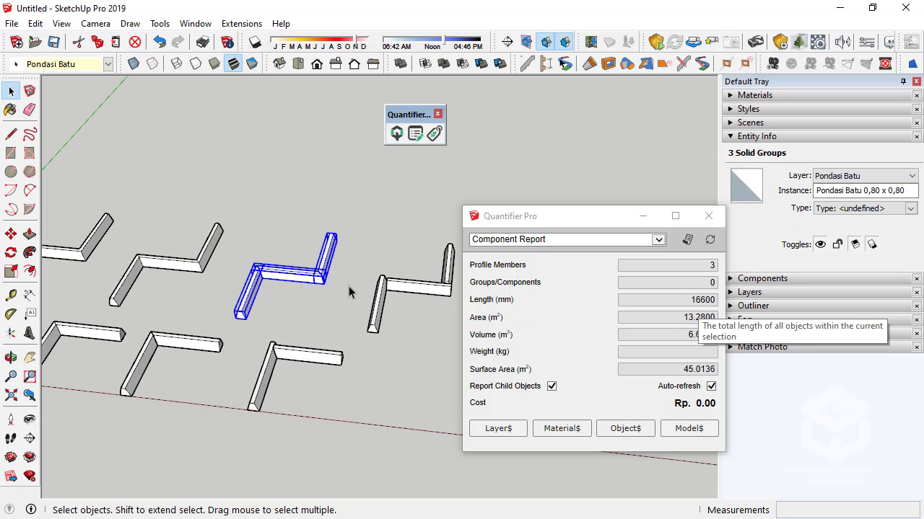
{"action": "left_click", "coordinate": [216, 277]}
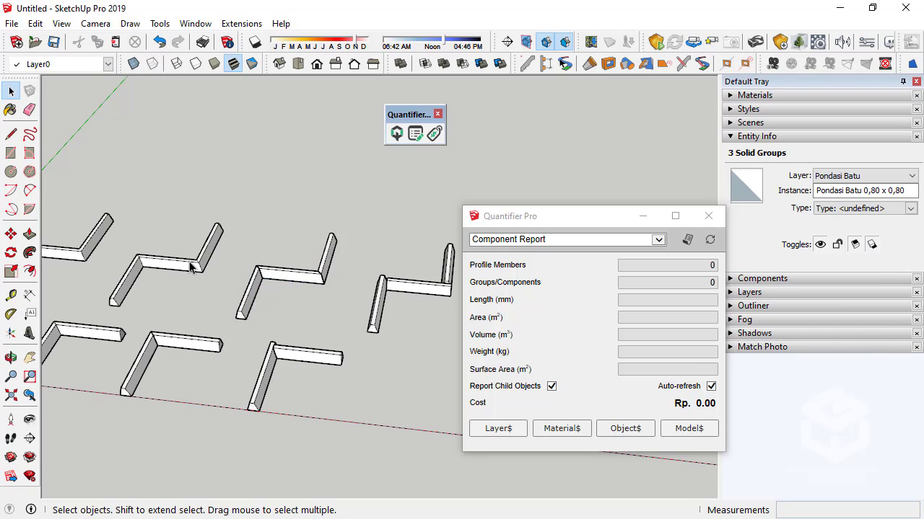
{"action": "left_click", "coordinate": [217, 259]}
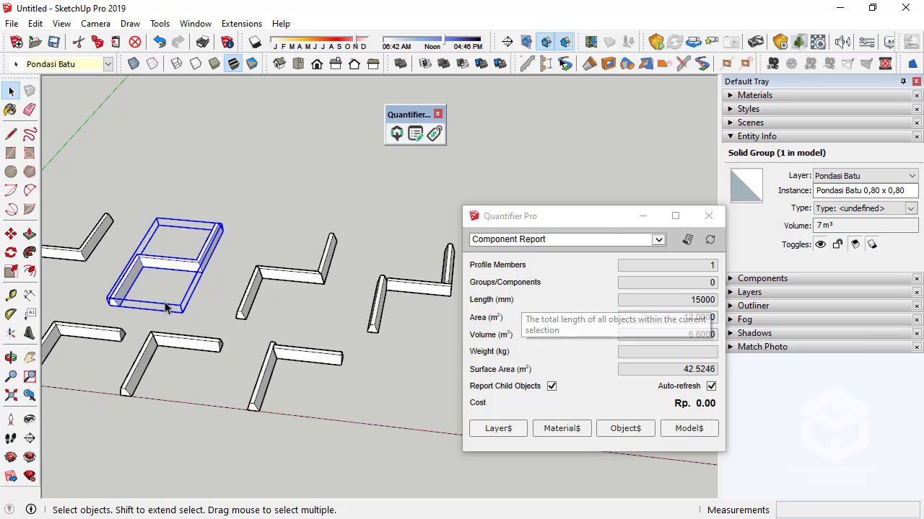
- Select all three segments of the last Z-shaped foundation in the rear row and read their combined quantities
{"action": "scroll", "coordinate": [359, 295], "scroll_direction": "down", "scroll_amount": 2}
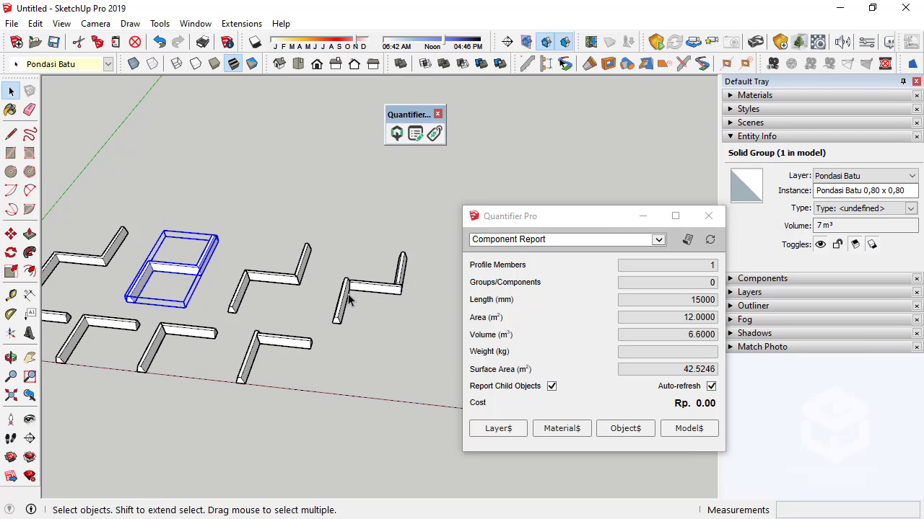
{"action": "left_click", "coordinate": [348, 299]}
{"action": "left_click", "coordinate": [375, 289], "text": "shift"}
{"action": "left_click", "coordinate": [404, 278], "text": "shift"}
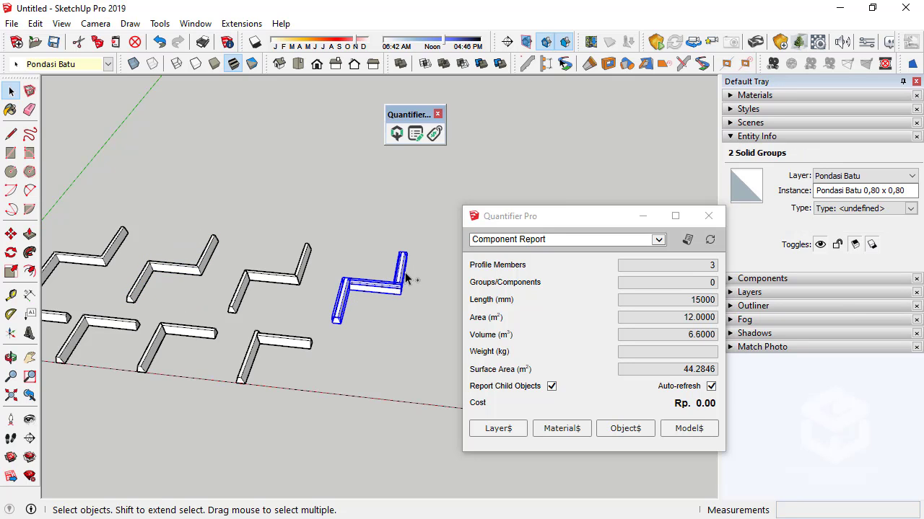
{"action": "middle_click_drag", "start_coordinate": [405, 278], "coordinate": [320, 295]}
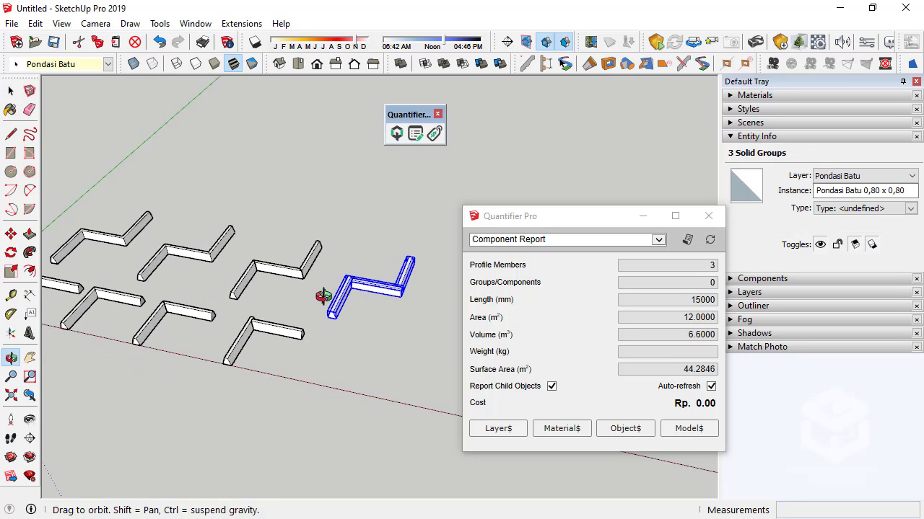
{"action": "scroll", "coordinate": [380, 301], "scroll_direction": "up", "scroll_amount": 4}
{"action": "key", "text": "space"}
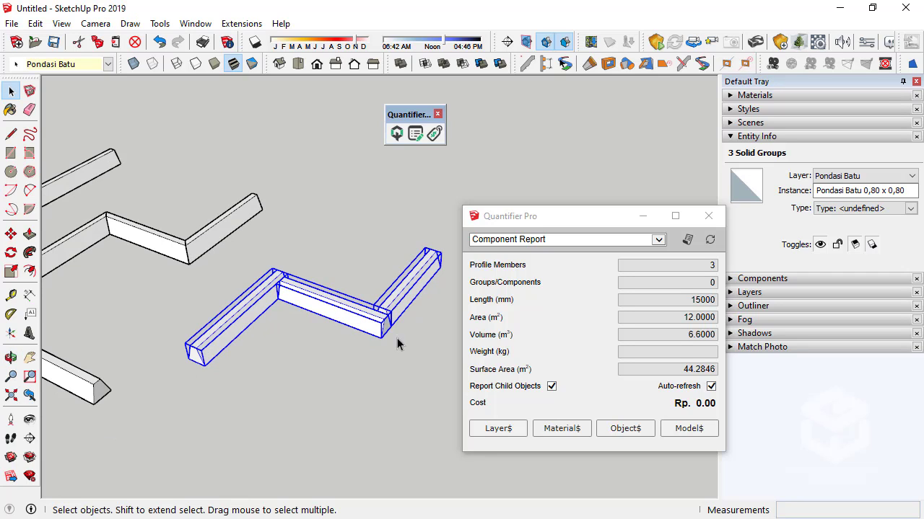
- Compare the reported length, area and volume of the one-piece Z-shaped foundation with those of the three-segment one
{"action": "scroll", "coordinate": [275, 305], "scroll_direction": "down", "scroll_amount": 2}
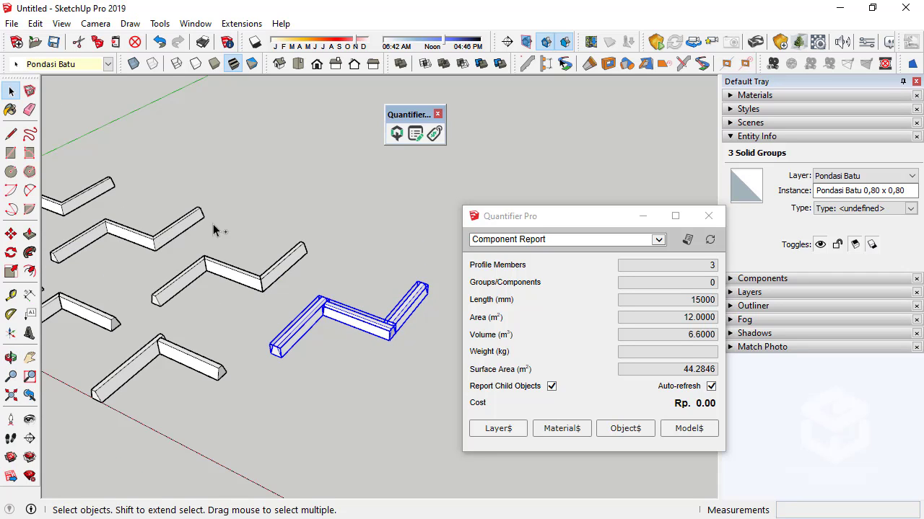
{"action": "left_click", "coordinate": [191, 225]}
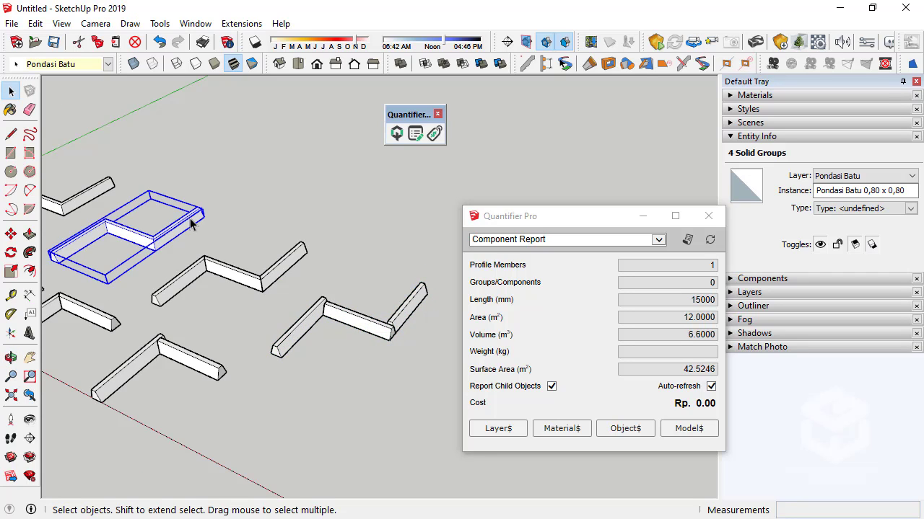
{"action": "left_click", "coordinate": [383, 333]}
{"action": "left_click", "coordinate": [311, 326], "text": "shift"}
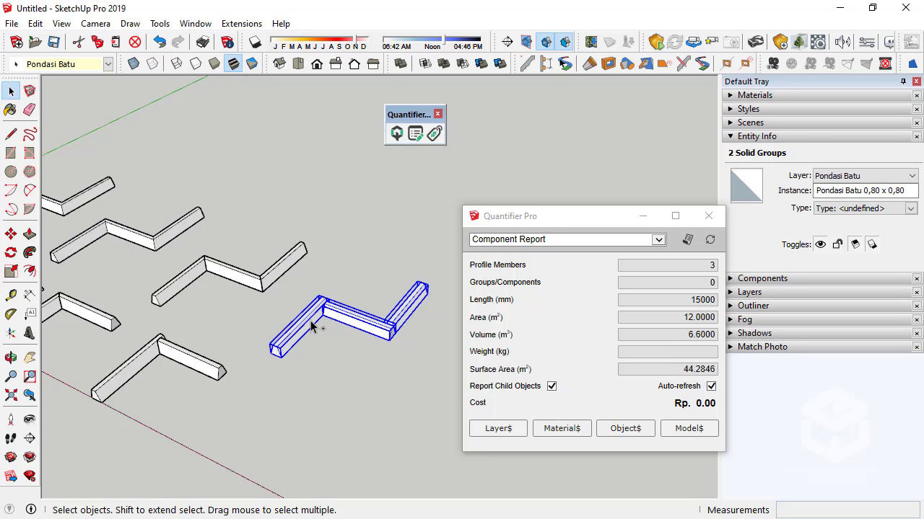
{"action": "middle_click_drag", "start_coordinate": [300, 332], "coordinate": [362, 346]}
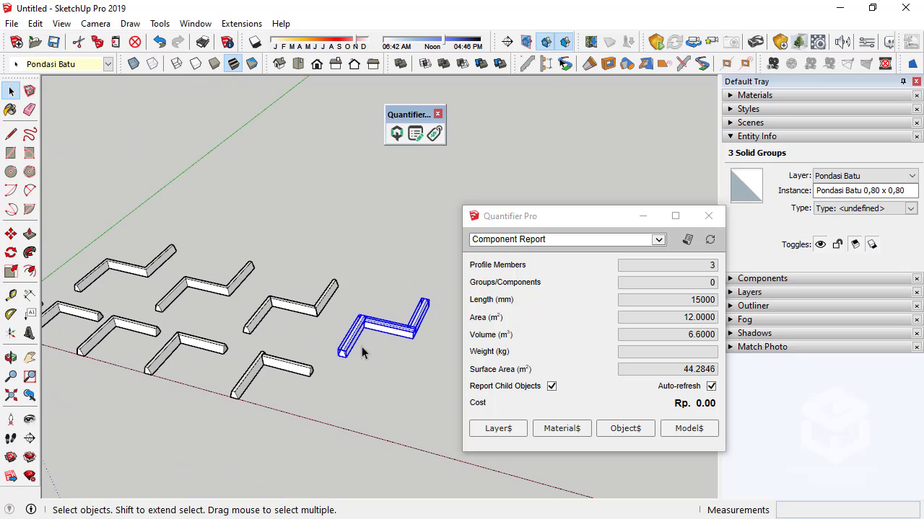
- Compare the surface area of the three-segment Z-shaped foundation with that of the one-piece foundation in the same row
{"action": "left_click", "coordinate": [218, 290]}
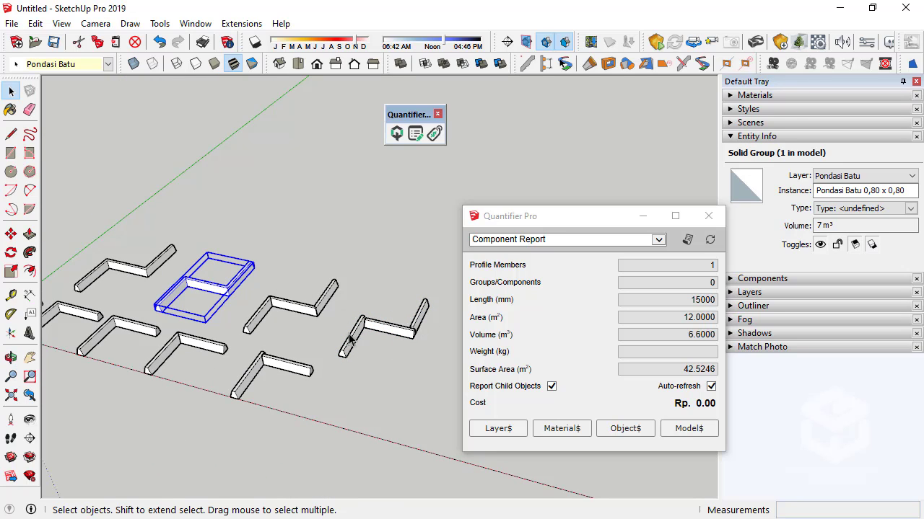
{"action": "left_click", "coordinate": [354, 342]}
{"action": "left_click", "coordinate": [422, 325], "text": "shift"}
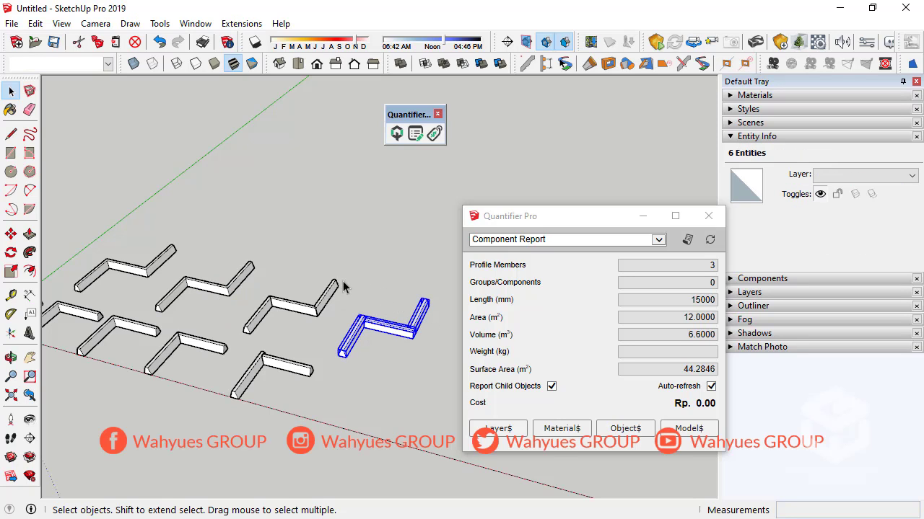
{"action": "left_click", "coordinate": [191, 277]}
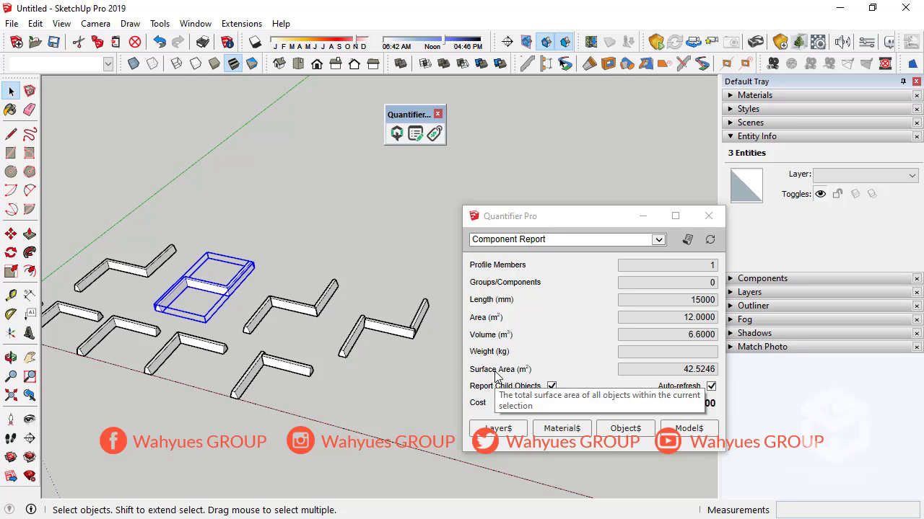
- Clear the selection and examine the corner joints of the Z-shaped foundations in the rear row
{"action": "left_click", "coordinate": [380, 370]}
{"action": "scroll", "coordinate": [349, 335], "scroll_direction": "up", "scroll_amount": 10}
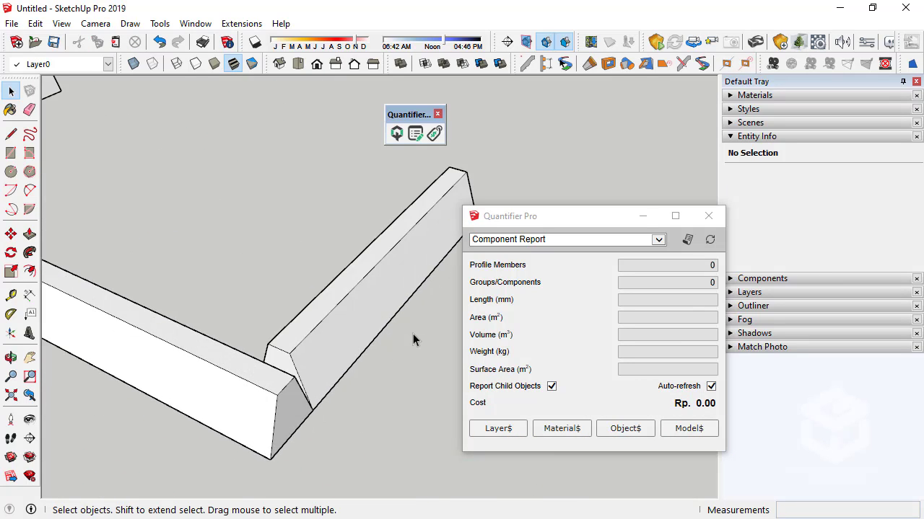
{"action": "middle_click_drag", "start_coordinate": [413, 334], "coordinate": [218, 334]}
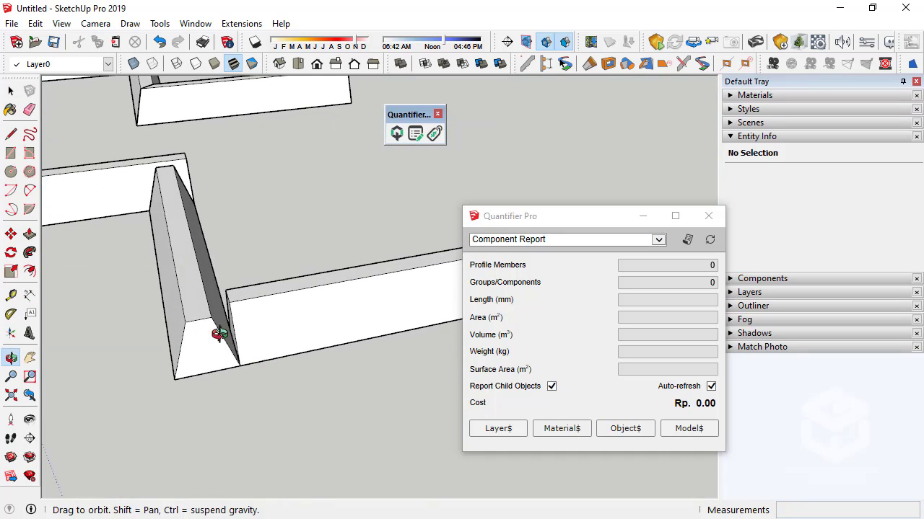
{"action": "scroll", "coordinate": [219, 334], "scroll_direction": "down", "scroll_amount": 10}
{"action": "middle_click_drag", "start_coordinate": [313, 367], "coordinate": [396, 369]}
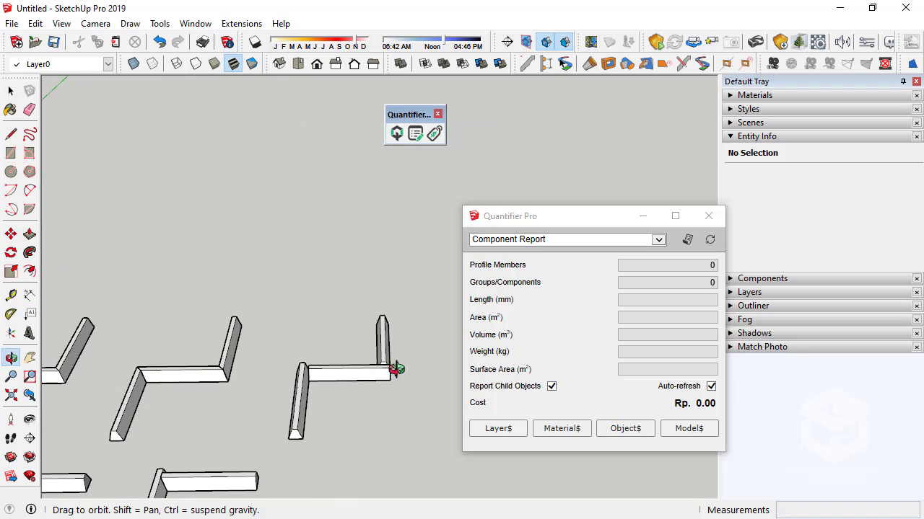
{"action": "scroll", "coordinate": [396, 313], "scroll_direction": "down", "scroll_amount": 5}
{"action": "scroll", "coordinate": [174, 342], "scroll_direction": "up", "scroll_amount": 2}
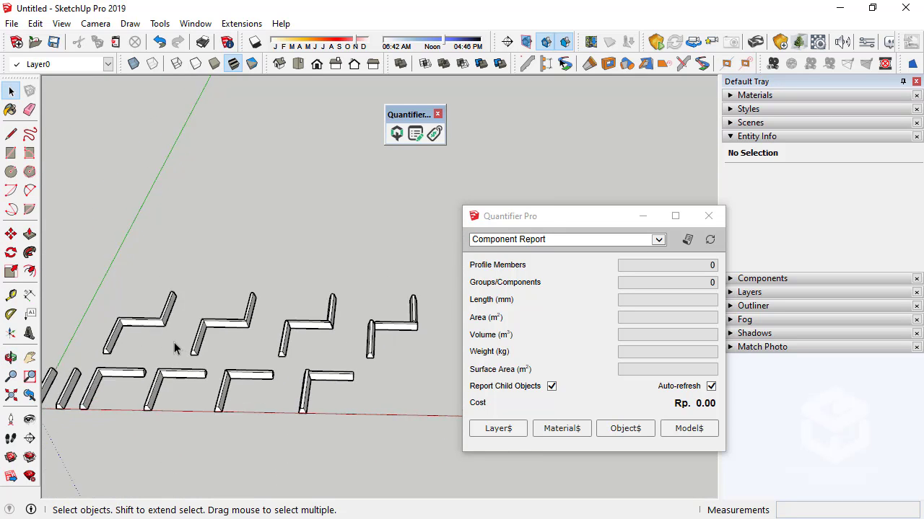
{"action": "scroll", "coordinate": [174, 342], "scroll_direction": "up", "scroll_amount": 8}
{"action": "scroll", "coordinate": [117, 361], "scroll_direction": "down", "scroll_amount": 3}
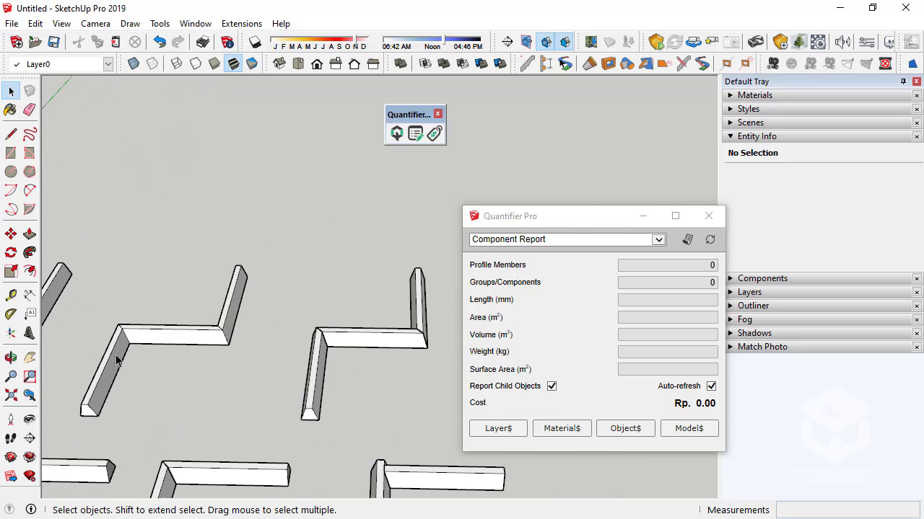
{"action": "scroll", "coordinate": [117, 361], "scroll_direction": "down", "scroll_amount": 3}
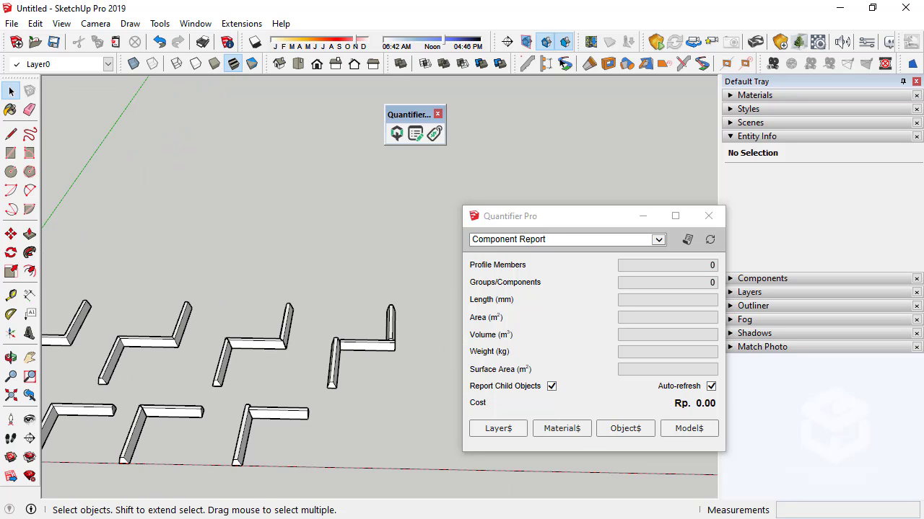
{"action": "left_click", "coordinate": [229, 339]}
{"action": "scroll", "coordinate": [245, 289], "scroll_direction": "down", "scroll_amount": 3}
{"action": "scroll", "coordinate": [249, 277], "scroll_direction": "up", "scroll_amount": 5}
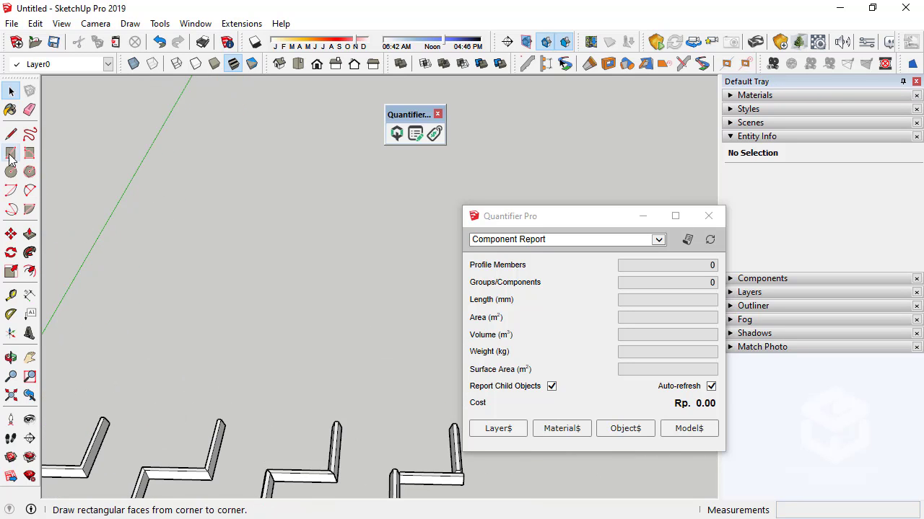
- Draw a 5000 x 5000 mm rectangle on the ground in the empty area behind the foundations
{"action": "key", "text": "r"}
{"action": "left_click", "coordinate": [123, 362]}
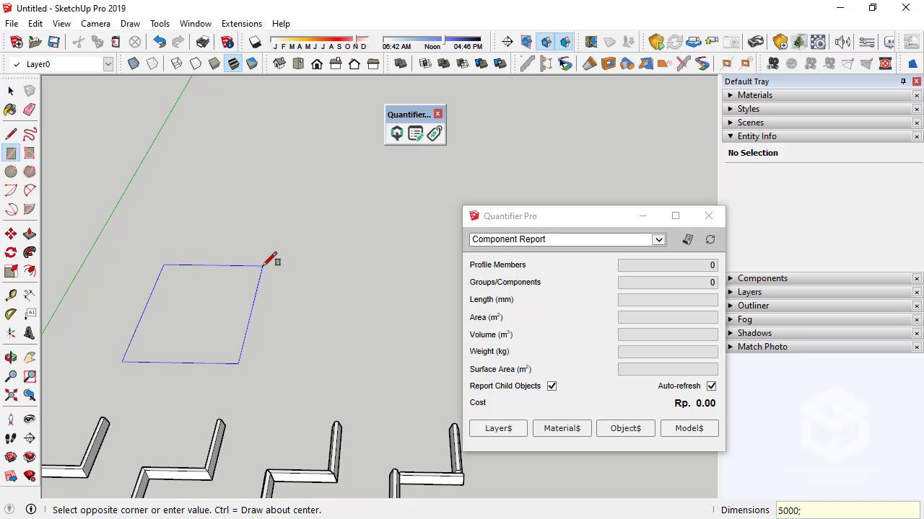
{"action": "type", "text": "5000;5000"}
{"action": "key", "text": "Return"}
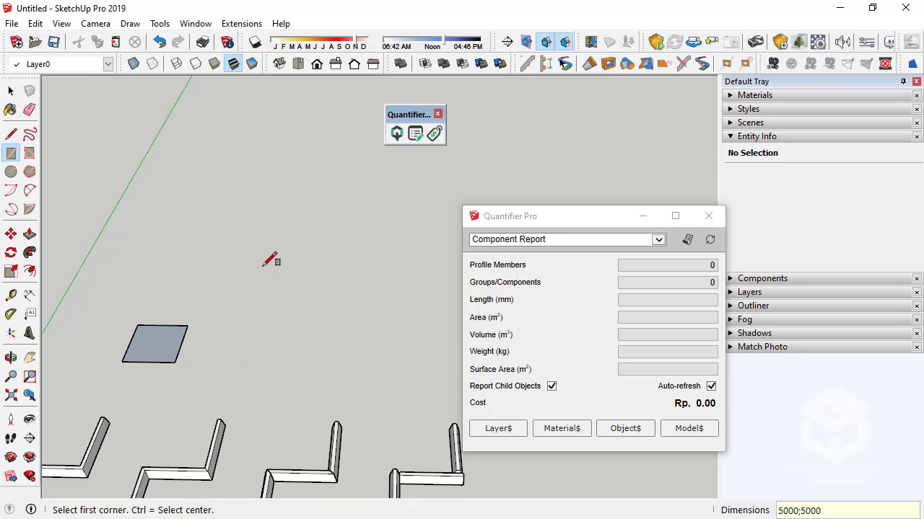
- Delete the face of the new rectangle, keeping only its edges
{"action": "scroll", "coordinate": [190, 315], "scroll_direction": "down", "scroll_amount": 2}
{"action": "scroll", "coordinate": [227, 309], "scroll_direction": "up", "scroll_amount": 7}
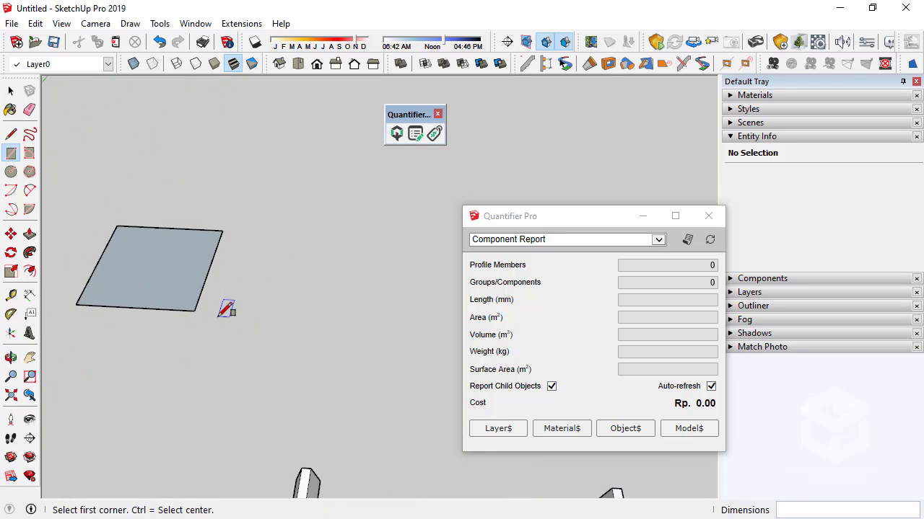
{"action": "key", "text": "space"}
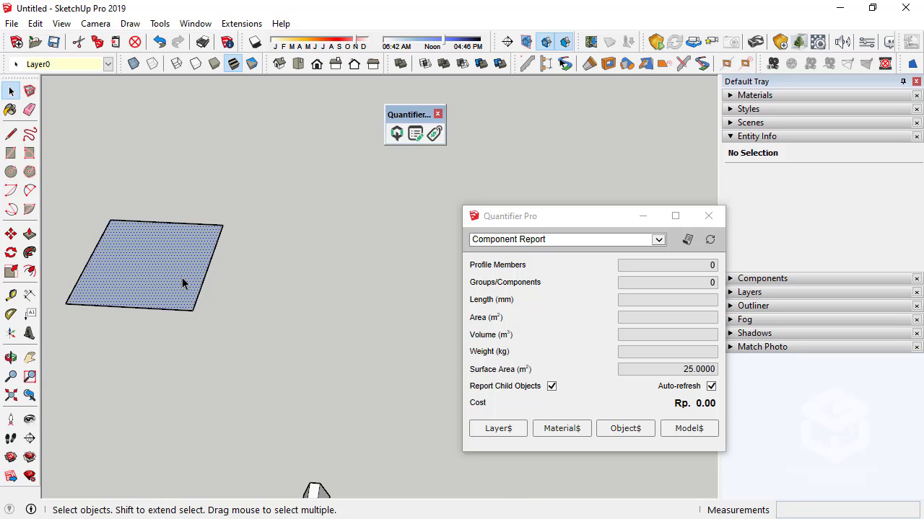
{"action": "left_click", "coordinate": [181, 277]}
{"action": "key", "text": "Delete"}
{"action": "scroll", "coordinate": [102, 254], "scroll_direction": "up", "scroll_amount": 2}
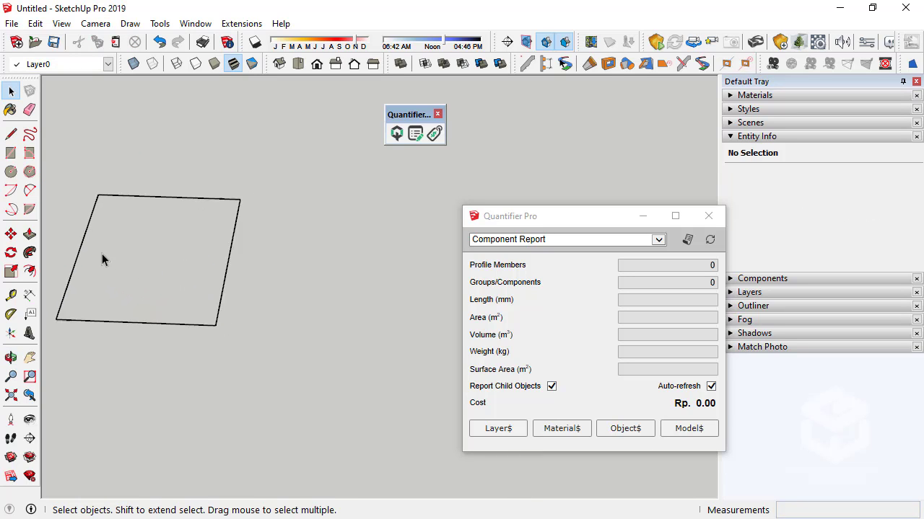
- Draw a 5000 mm line across the square outline, joining the midpoints of two opposite edges
{"action": "scroll", "coordinate": [102, 254], "scroll_direction": "up", "scroll_amount": 1}
{"action": "left_click", "coordinate": [11, 134]}
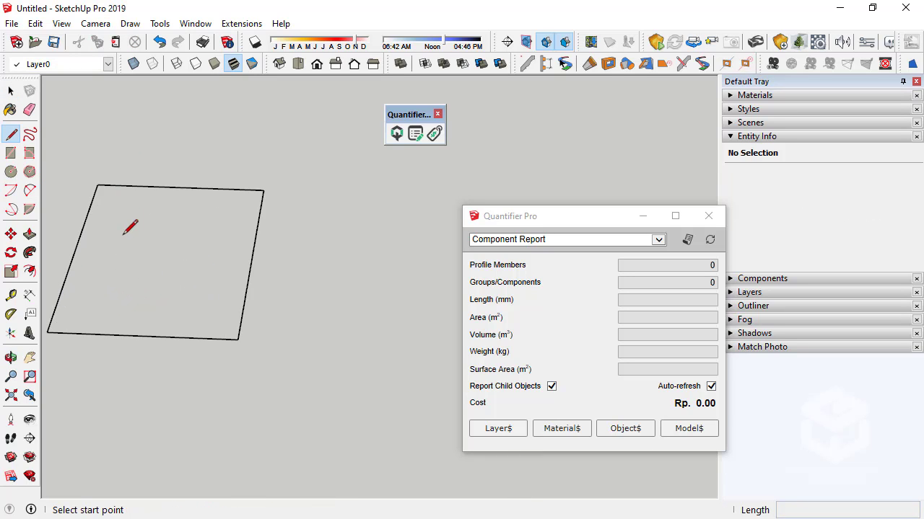
{"action": "left_click", "coordinate": [73, 252]}
{"action": "left_click", "coordinate": [251, 259]}
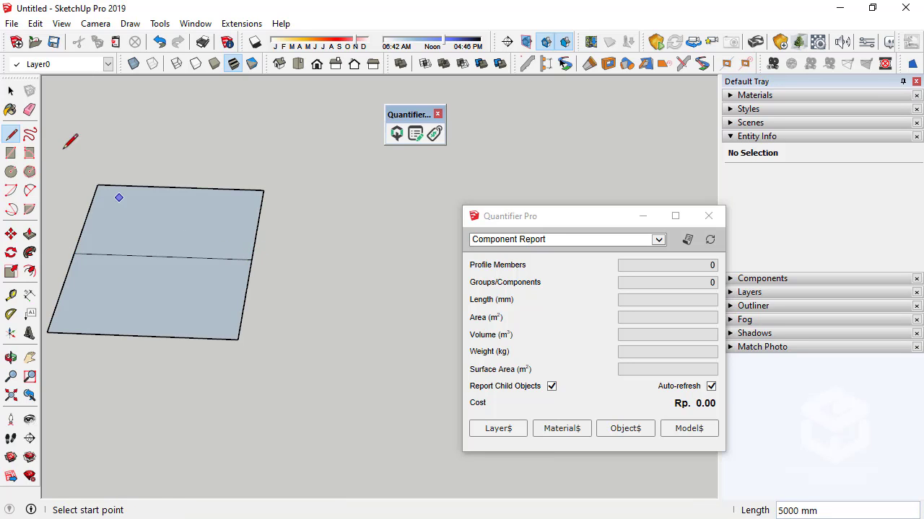
- Delete the two faces on either side of the square's dividing line, leaving only the edges
{"action": "left_click", "coordinate": [10, 90]}
{"action": "left_click", "coordinate": [146, 233]}
{"action": "left_click", "coordinate": [149, 286]}
{"action": "key", "text": "Delete"}
{"action": "left_click", "coordinate": [149, 223]}
{"action": "key", "text": "Delete"}
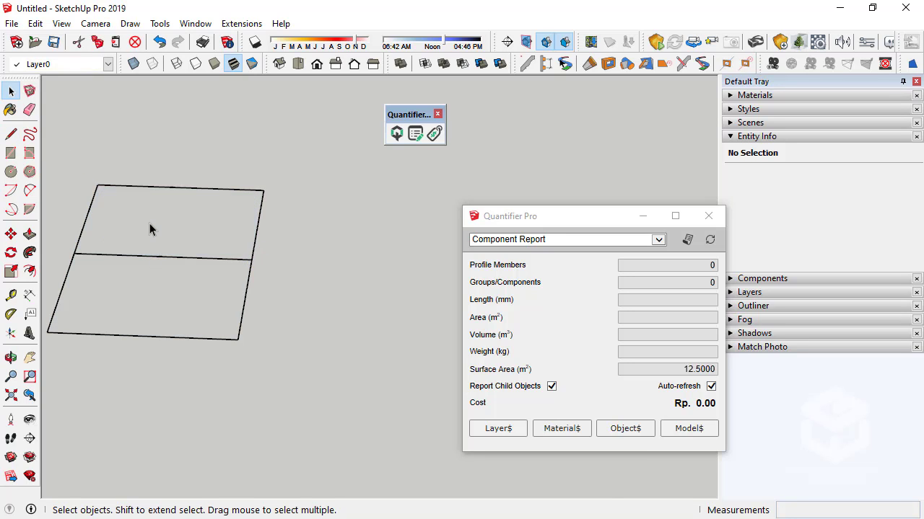
- Copy all edges of the divided square about 13176 mm along the red axis and repeat the copy 3x
{"action": "scroll", "coordinate": [149, 223], "scroll_direction": "down", "scroll_amount": 3}
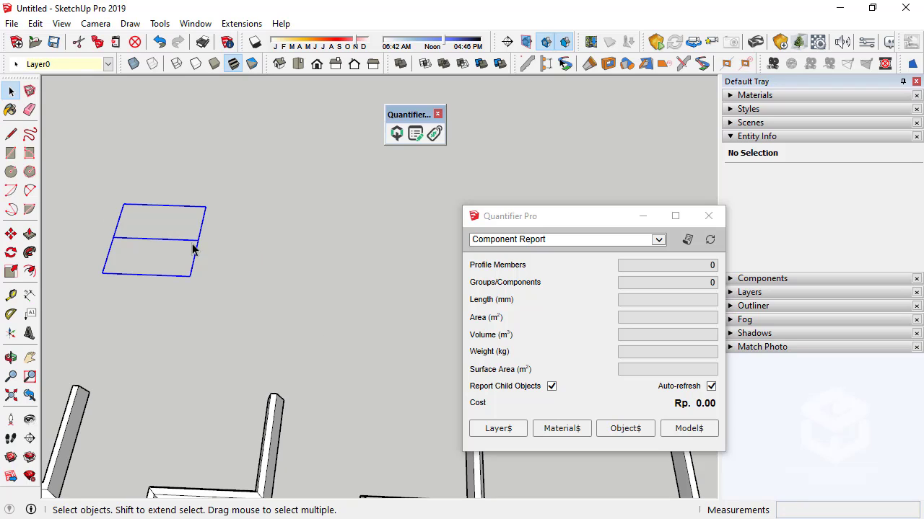
{"action": "middle_click_drag", "start_coordinate": [193, 249], "coordinate": [162, 245]}
{"action": "left_click", "coordinate": [11, 234]}
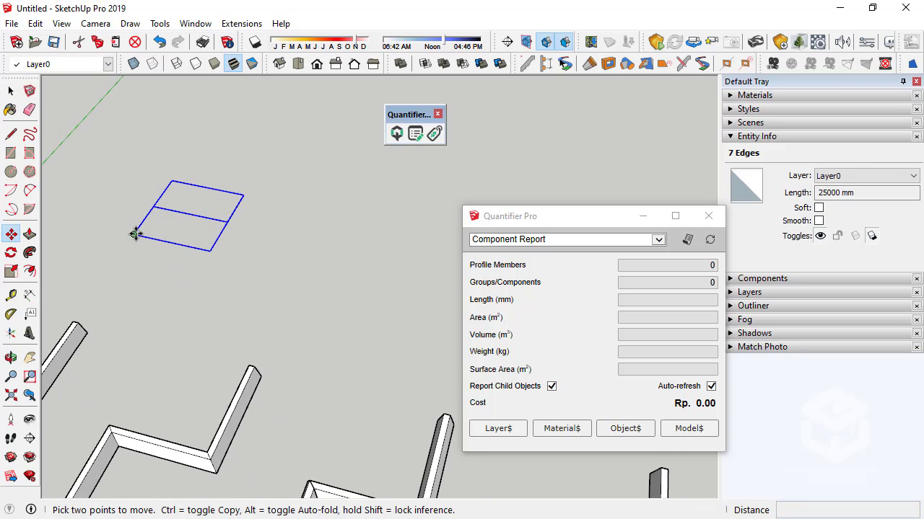
{"action": "left_click", "coordinate": [134, 233]}
{"action": "key", "text": "ctrl"}
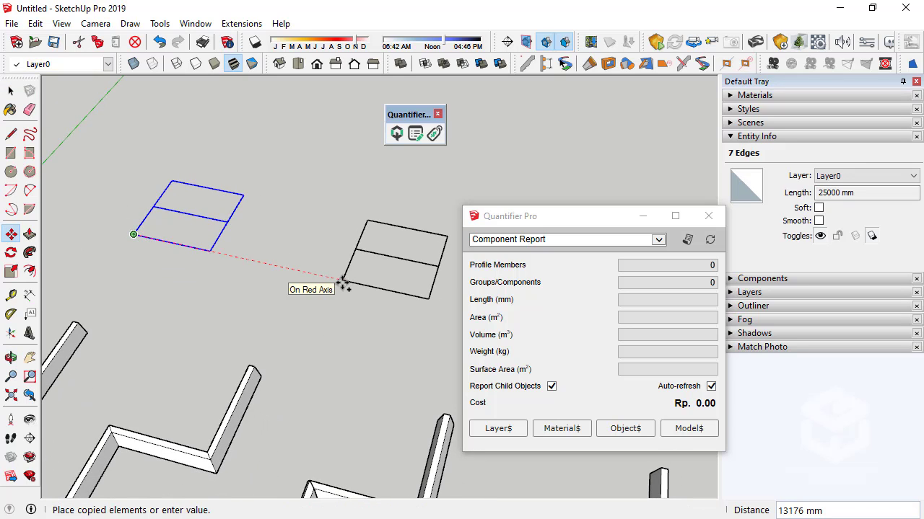
{"action": "left_click", "coordinate": [342, 281]}
{"action": "key", "text": "ctrl+t"}
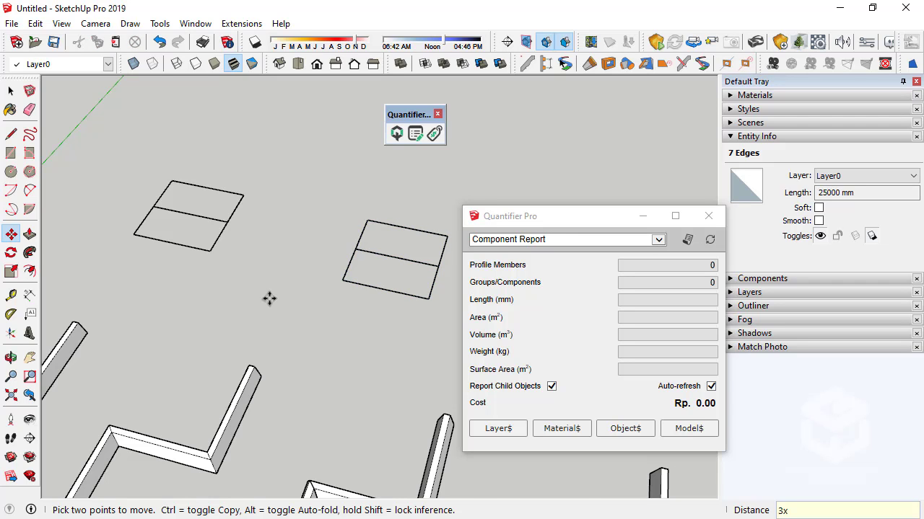
{"action": "scroll", "coordinate": [268, 298], "scroll_direction": "down", "scroll_amount": 5}
{"action": "key", "text": "space"}
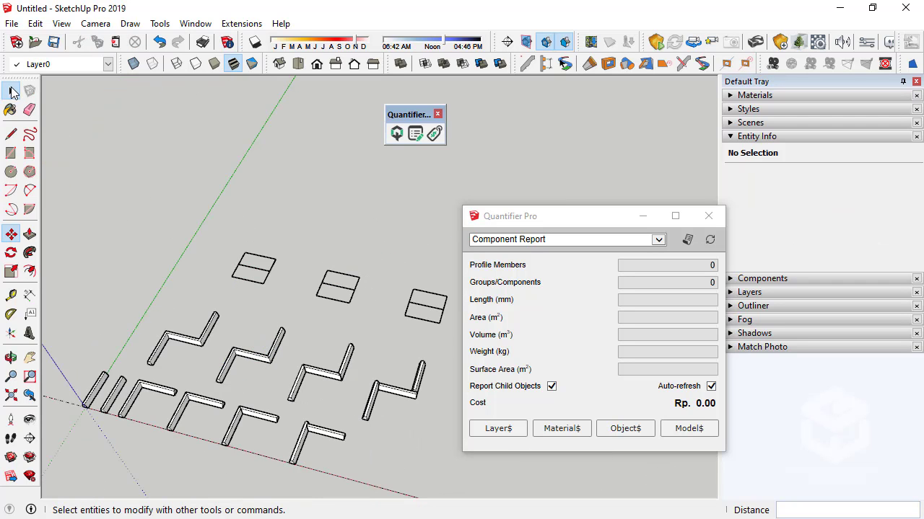
- Copy the trapezoidal end face with its edges from inside the first Z-shaped foundation group and paste it in place outside the group
{"action": "middle_click_drag", "start_coordinate": [243, 303], "coordinate": [243, 274]}
{"action": "scroll", "coordinate": [101, 398], "scroll_direction": "up", "scroll_amount": 5}
{"action": "scroll", "coordinate": [142, 390], "scroll_direction": "up", "scroll_amount": 5}
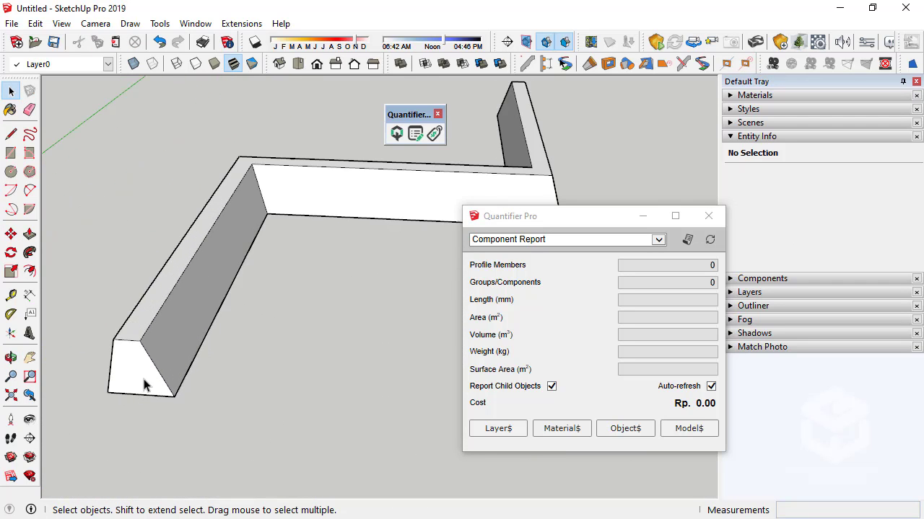
{"action": "double_click", "coordinate": [135, 372]}
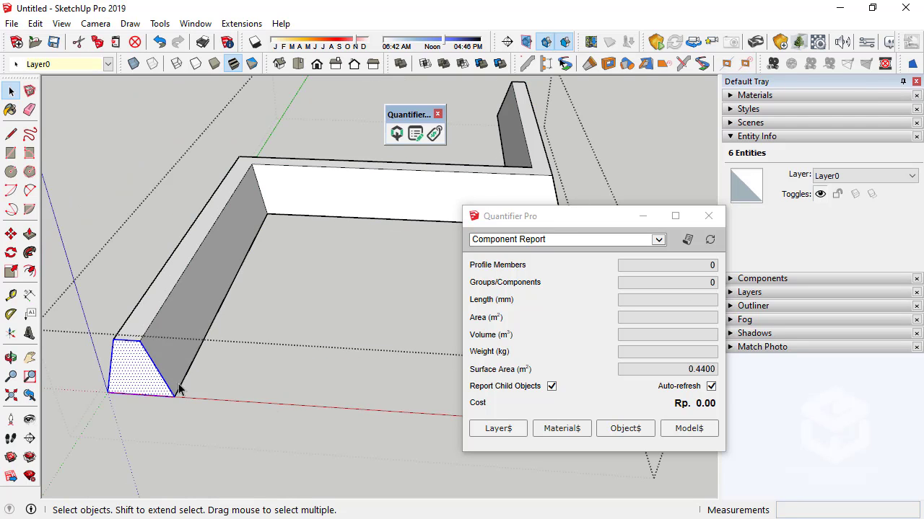
{"action": "left_click", "coordinate": [246, 353]}
{"action": "left_click", "coordinate": [58, 25]}
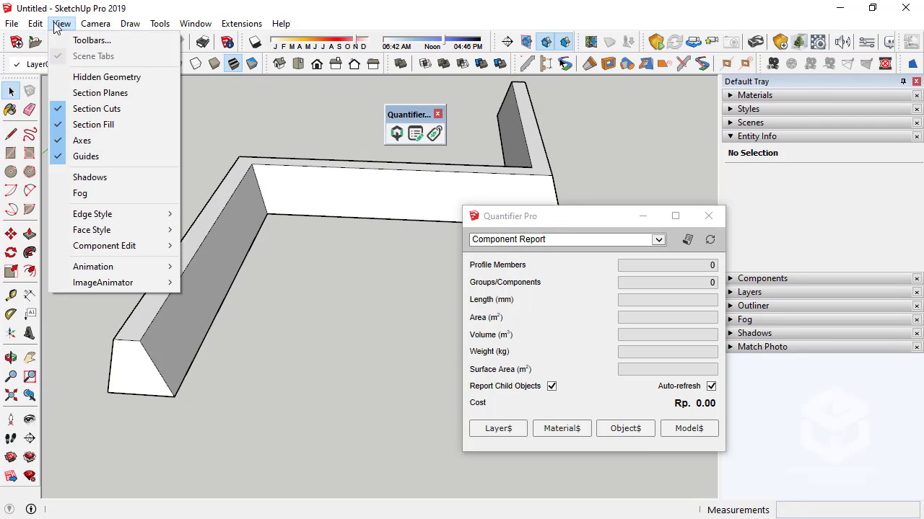
{"action": "left_click", "coordinate": [69, 124]}
- Move the pasted profile by its base midpoint onto the near corner of the first divided square
{"action": "key", "text": "m"}
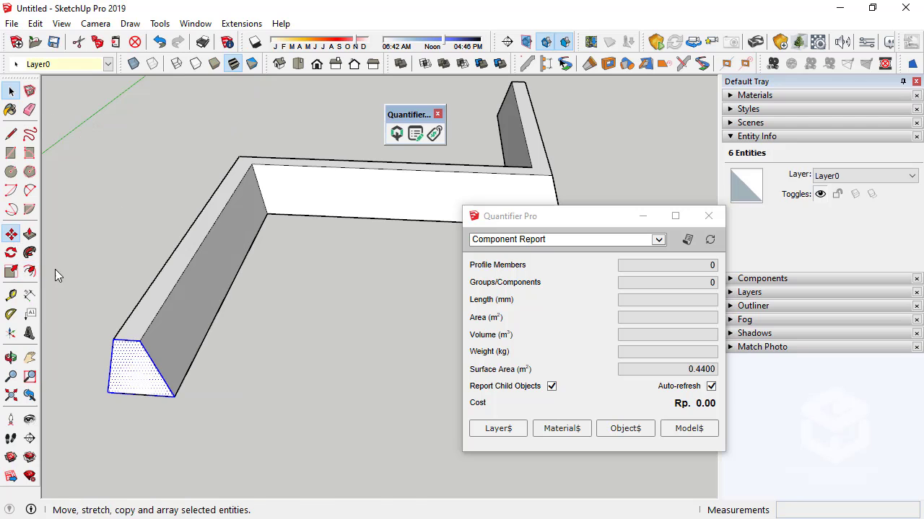
{"action": "mouse_move", "coordinate": [130, 394]}
{"action": "middle_mouse_down"}
{"action": "mouse_move", "coordinate": [148, 373]}
{"action": "mouse_move", "coordinate": [139, 402]}
{"action": "middle_mouse_up"}
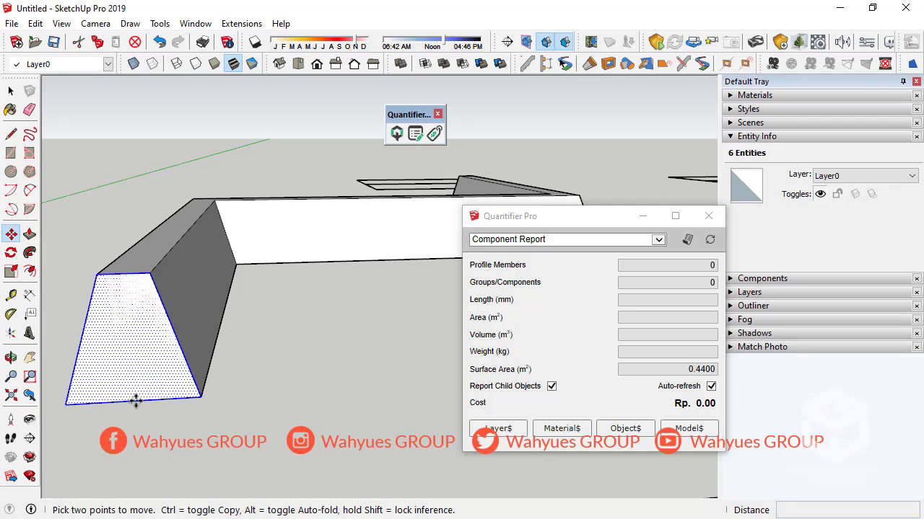
{"action": "left_click", "coordinate": [136, 401]}
{"action": "scroll", "coordinate": [137, 402], "scroll_direction": "down", "scroll_amount": 6}
{"action": "middle_click_drag", "start_coordinate": [282, 283], "coordinate": [249, 437]}
{"action": "scroll", "coordinate": [304, 163], "scroll_direction": "up", "scroll_amount": 6}
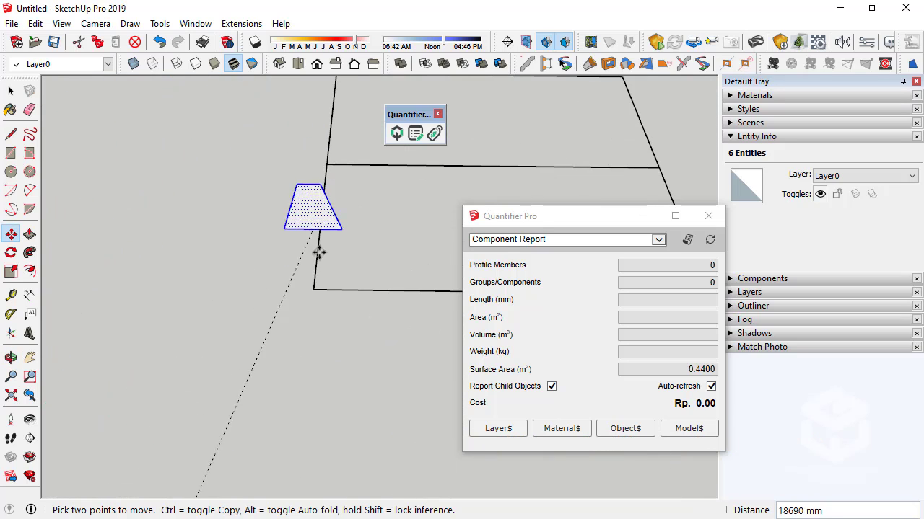
{"action": "left_click", "coordinate": [117, 350]}
{"action": "scroll", "coordinate": [117, 350], "scroll_direction": "down", "scroll_amount": 3}
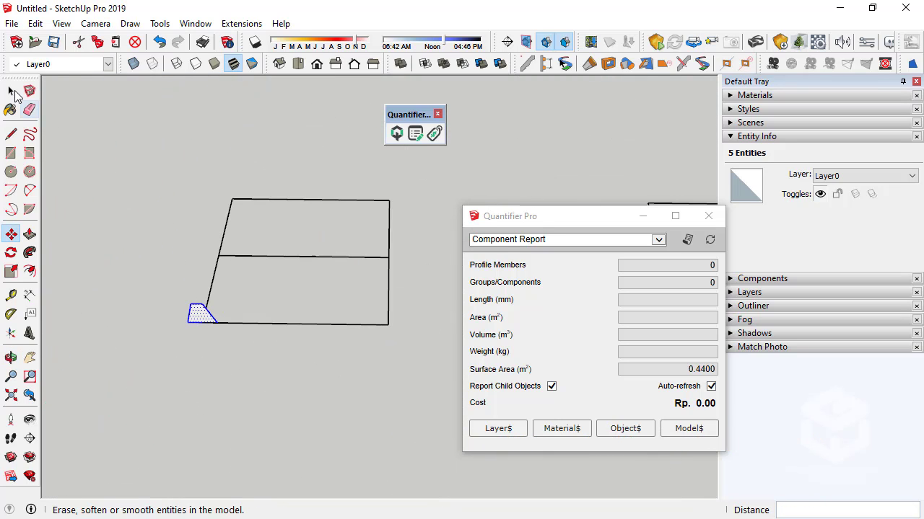
- Try to sweep the corner profile along the square's outer edges with Follow Me, leaving out the dividing line
{"action": "left_click", "coordinate": [11, 91]}
{"action": "left_click", "coordinate": [251, 202]}
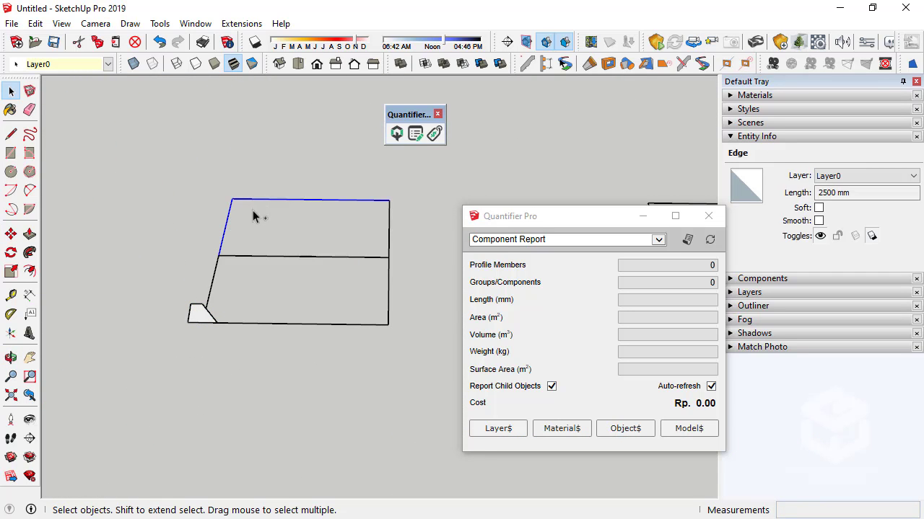
{"action": "left_click", "coordinate": [290, 204], "text": "ctrl"}
{"action": "left_click_drag", "start_coordinate": [391, 220], "coordinate": [359, 213], "text": "shift"}
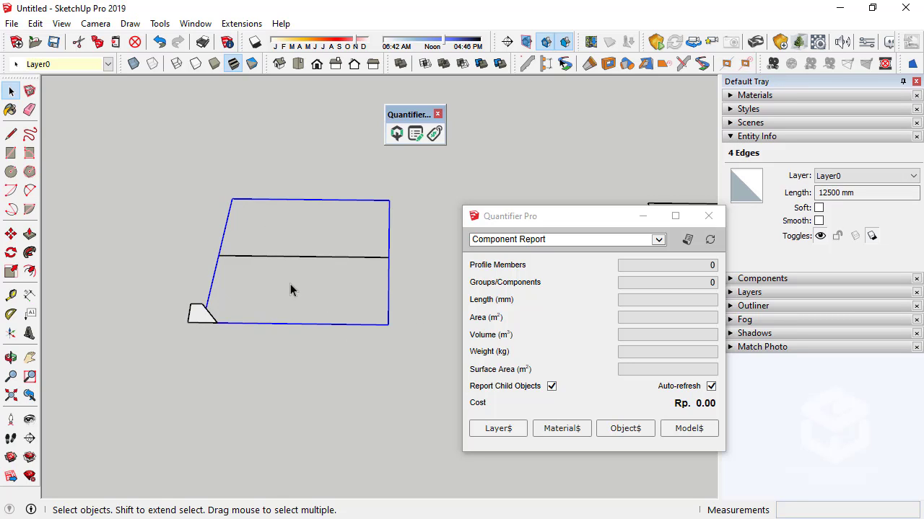
{"action": "middle_click_drag", "start_coordinate": [290, 288], "coordinate": [113, 281]}
{"action": "left_click", "coordinate": [29, 253]}
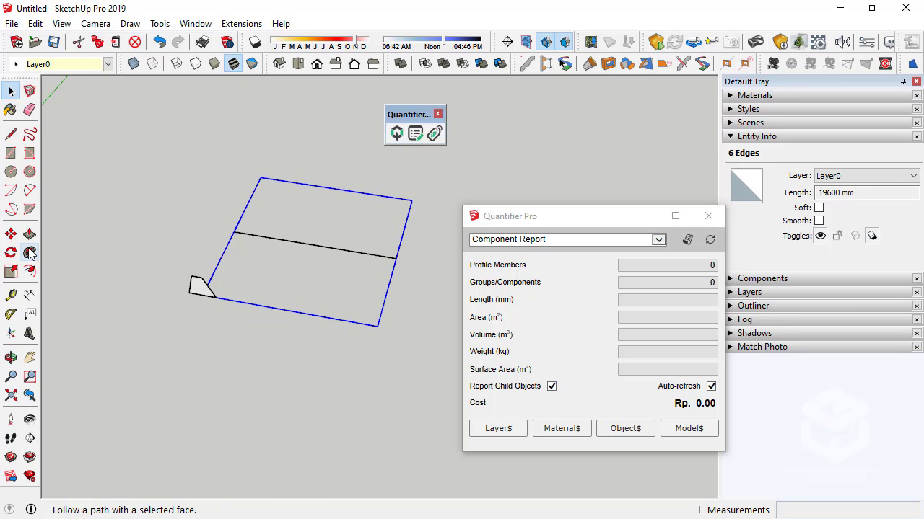
{"action": "left_click", "coordinate": [204, 296]}
{"action": "key", "text": "space"}
- Undo the Follow Me sweep and the profile's move to the square's corner
{"action": "mouse_move", "coordinate": [346, 318]}
{"action": "middle_mouse_down"}
{"action": "mouse_move", "coordinate": [414, 192]}
{"action": "mouse_move", "coordinate": [381, 375]}
{"action": "mouse_move", "coordinate": [303, 293]}
{"action": "middle_mouse_up"}
{"action": "scroll", "coordinate": [354, 380], "scroll_direction": "up", "scroll_amount": 3}
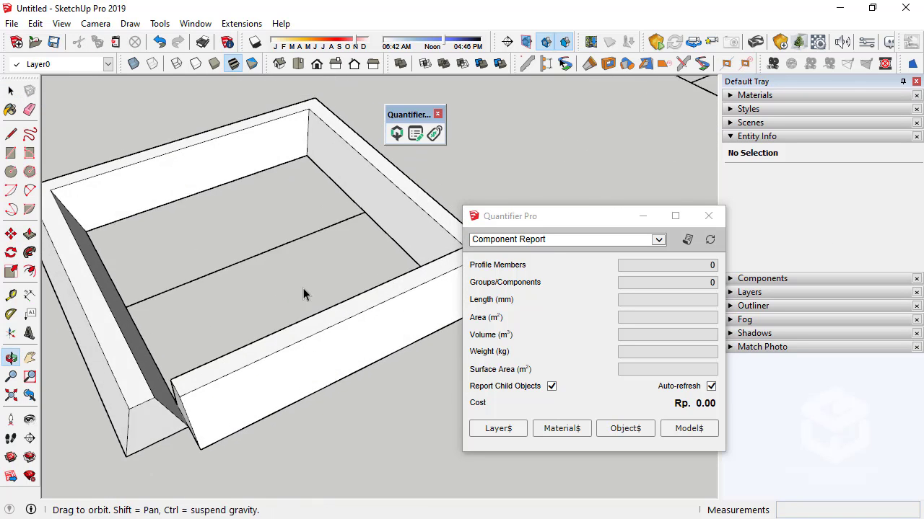
{"action": "scroll", "coordinate": [304, 285], "scroll_direction": "up", "scroll_amount": 5}
{"action": "scroll", "coordinate": [137, 330], "scroll_direction": "down", "scroll_amount": 2}
{"action": "mouse_move", "coordinate": [138, 330]}
{"action": "middle_mouse_down"}
{"action": "mouse_move", "coordinate": [129, 342]}
{"action": "mouse_move", "coordinate": [155, 321]}
{"action": "middle_mouse_up"}
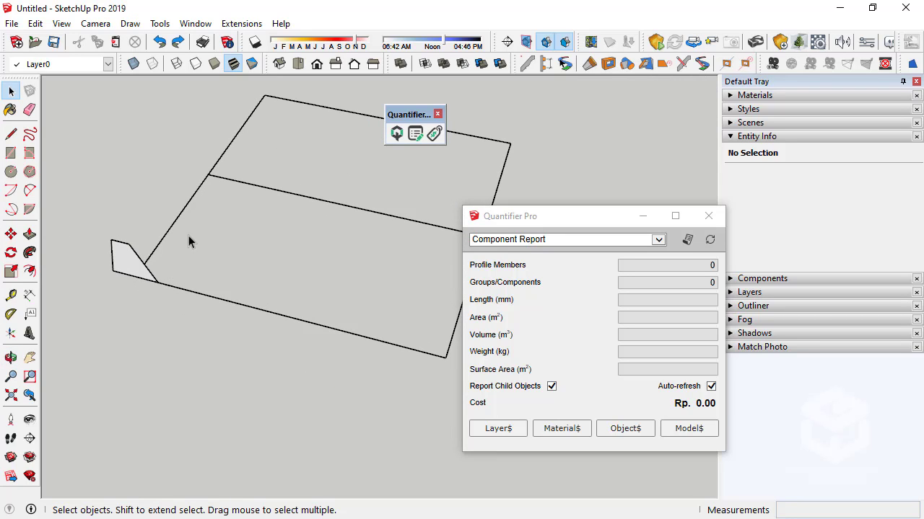
{"action": "scroll", "coordinate": [184, 238], "scroll_direction": "down", "scroll_amount": 10}
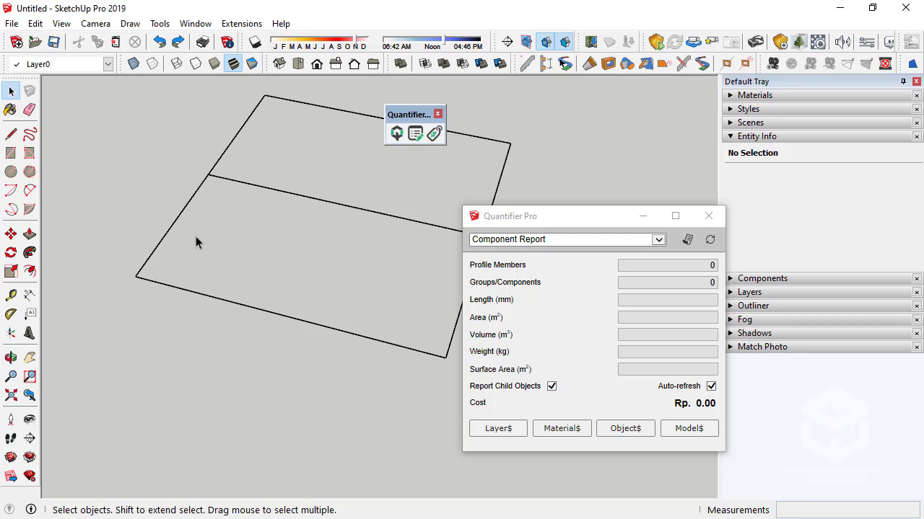
{"action": "scroll", "coordinate": [72, 442], "scroll_direction": "up", "scroll_amount": 8}
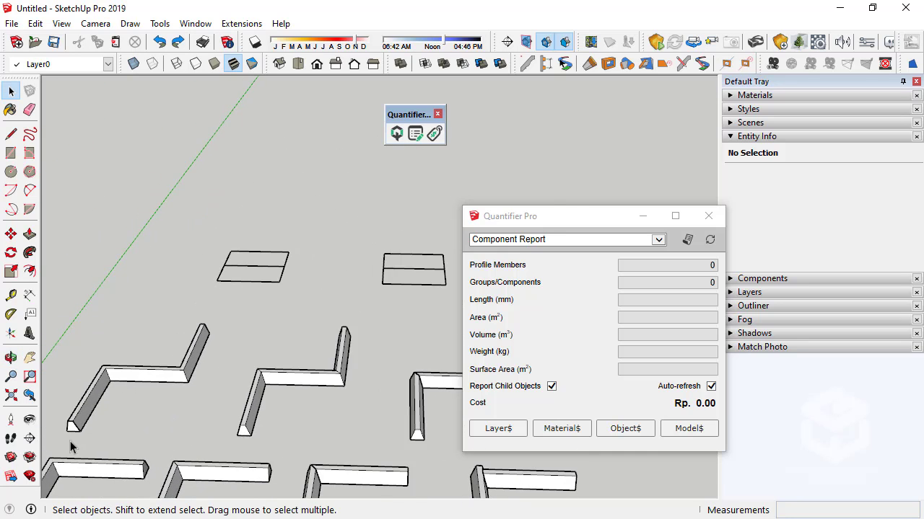
- Move the loose end profile by its base midpoint to the middle of the near half of the first square's side edge
{"action": "left_click", "coordinate": [83, 408]}
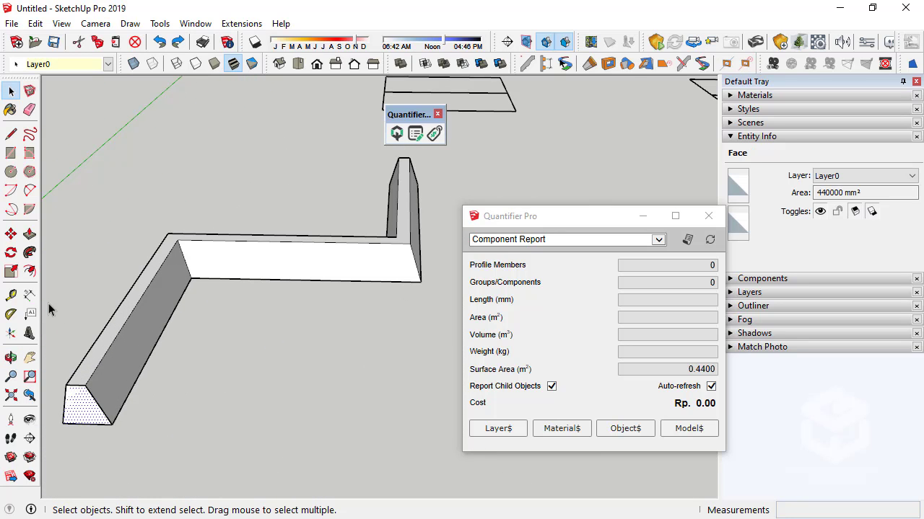
{"action": "double_click", "coordinate": [80, 403]}
{"action": "left_click", "coordinate": [11, 234]}
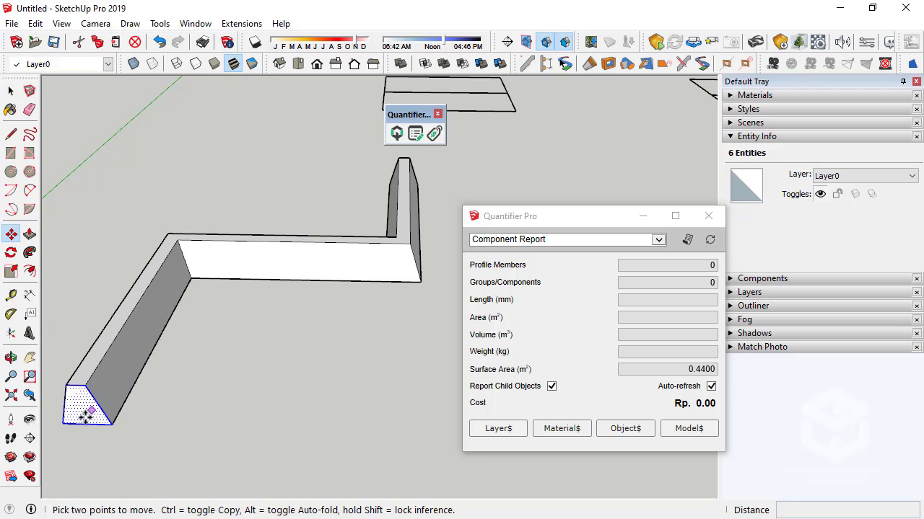
{"action": "scroll", "coordinate": [77, 425], "scroll_direction": "up", "scroll_amount": 5}
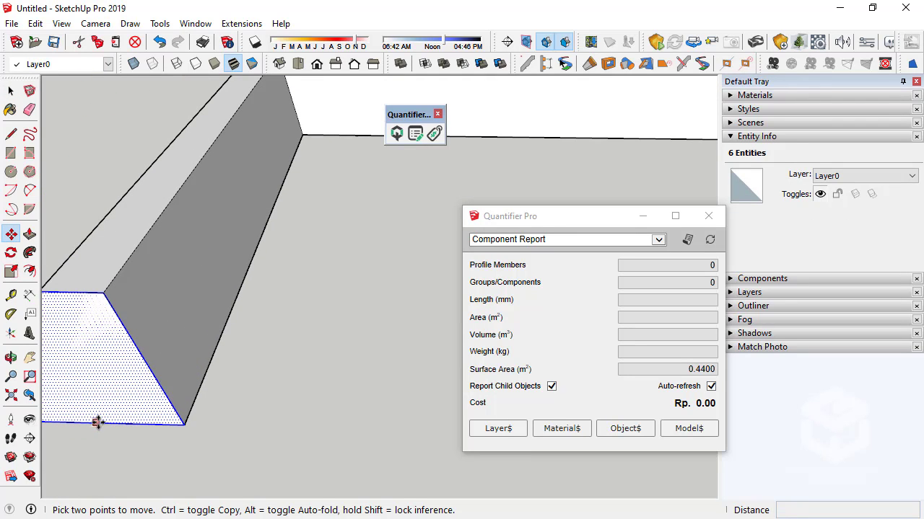
{"action": "scroll", "coordinate": [110, 424], "scroll_direction": "down", "scroll_amount": 8}
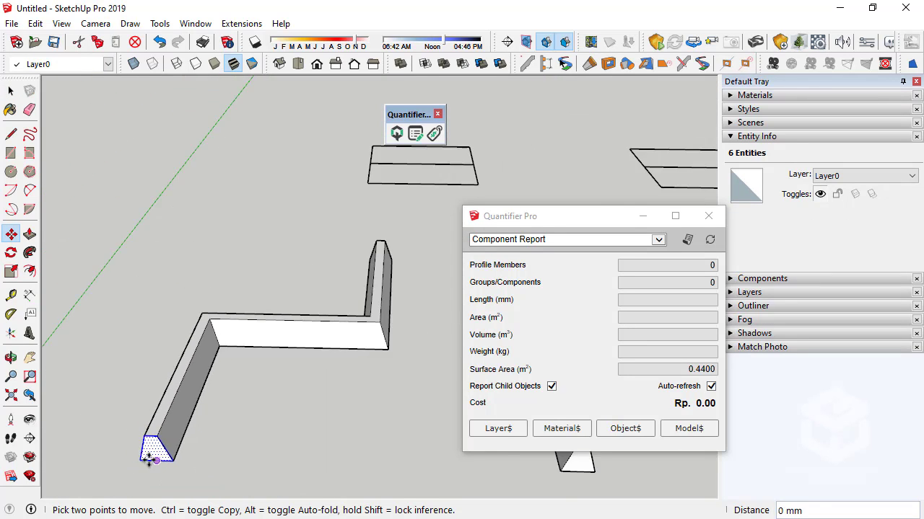
{"action": "scroll", "coordinate": [292, 245], "scroll_direction": "up", "scroll_amount": 6}
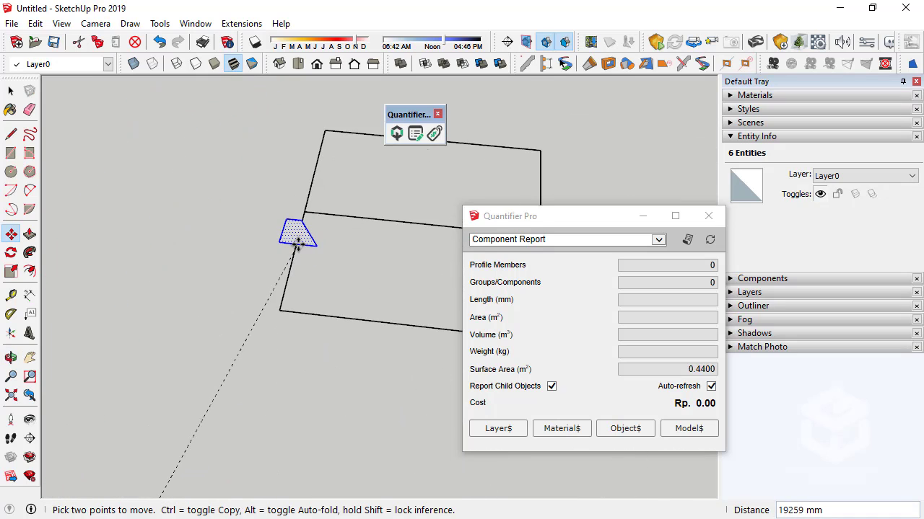
{"action": "left_click", "coordinate": [289, 269]}
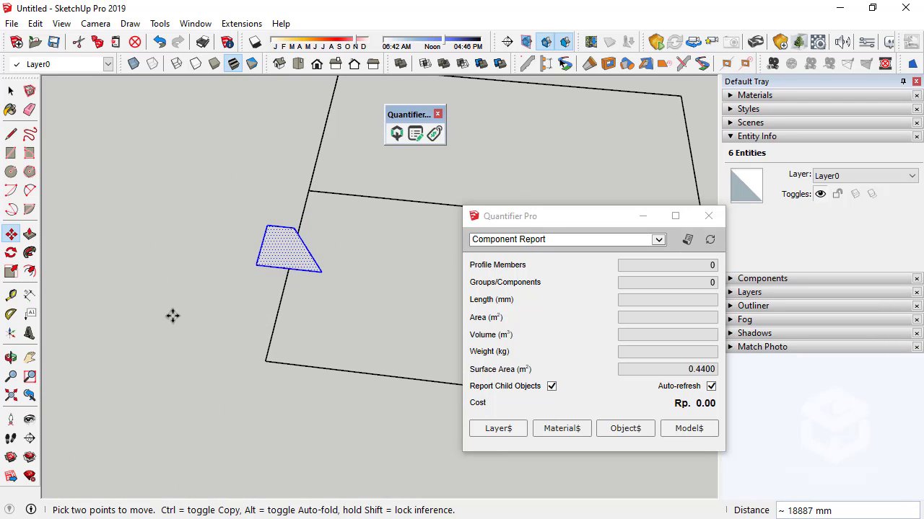
- Sweep the profile around all outer edges of the divided square with Follow Me, leaving out the dividing line
{"action": "scroll", "coordinate": [171, 313], "scroll_direction": "down", "scroll_amount": 4}
{"action": "left_click", "coordinate": [29, 91]}
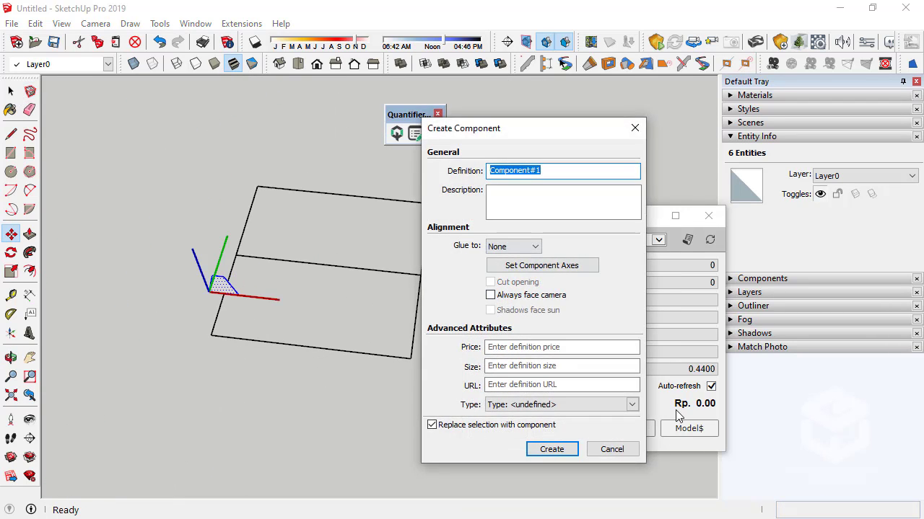
{"action": "left_click", "coordinate": [611, 449]}
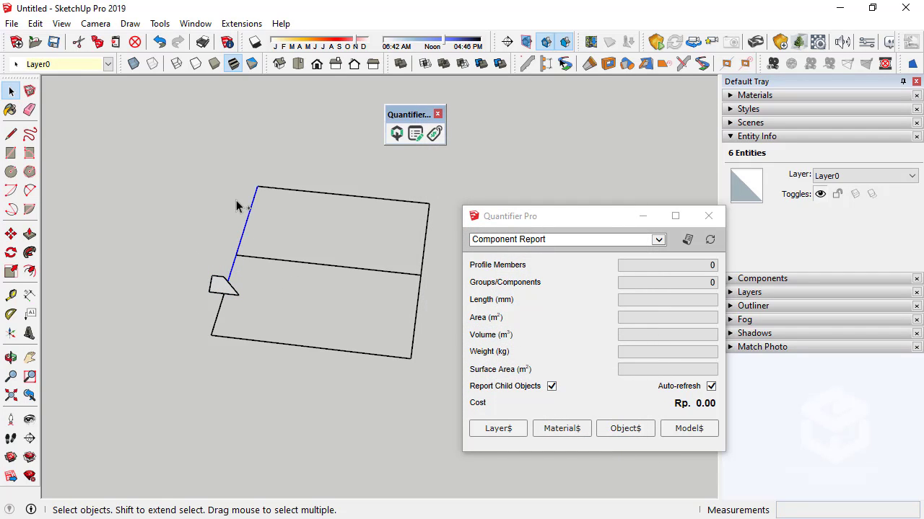
{"action": "left_click", "coordinate": [303, 187], "text": "ctrl"}
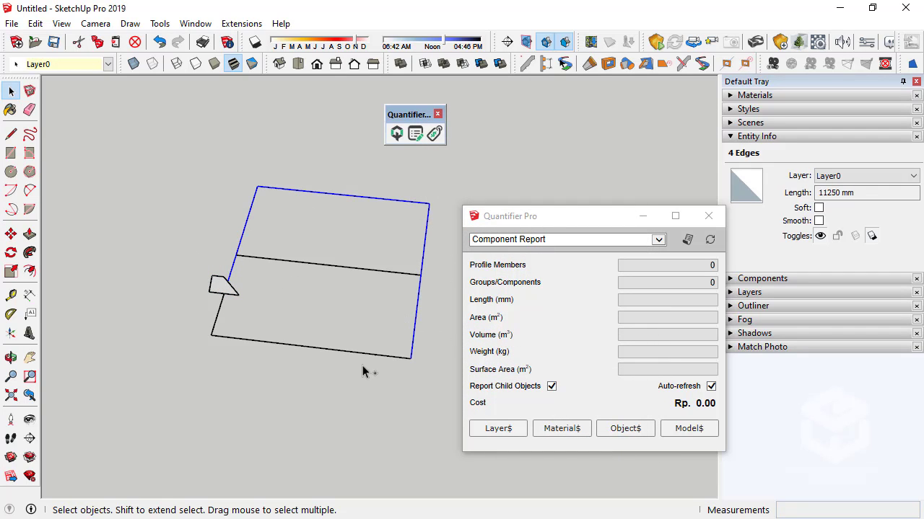
{"action": "left_click", "coordinate": [30, 252]}
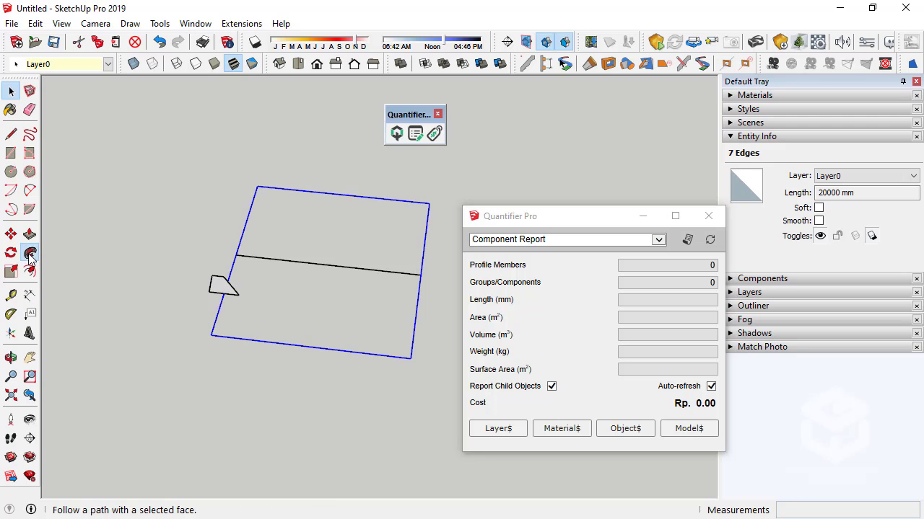
{"action": "left_click", "coordinate": [221, 286]}
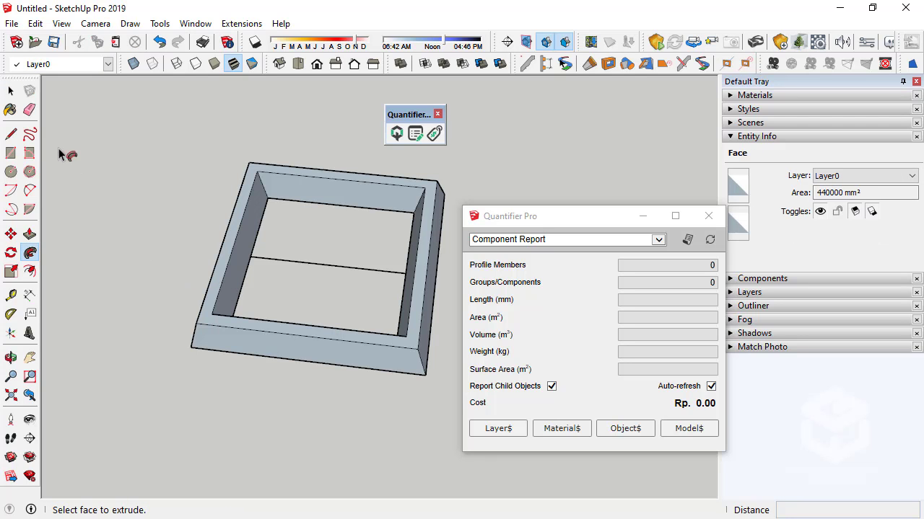
- Select all connected geometry of the swept square foundation and reverse its faces
{"action": "left_click", "coordinate": [13, 93]}
{"action": "middle_click_drag", "start_coordinate": [217, 216], "coordinate": [243, 283]}
{"action": "triple_click", "coordinate": [243, 283]}
{"action": "right_click", "coordinate": [243, 281]}
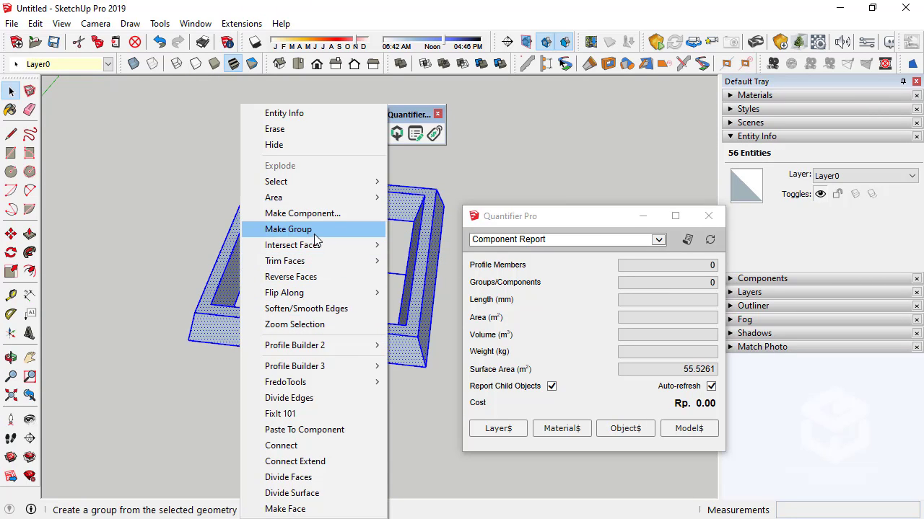
{"action": "left_click", "coordinate": [289, 277]}
{"action": "left_click", "coordinate": [179, 245]}
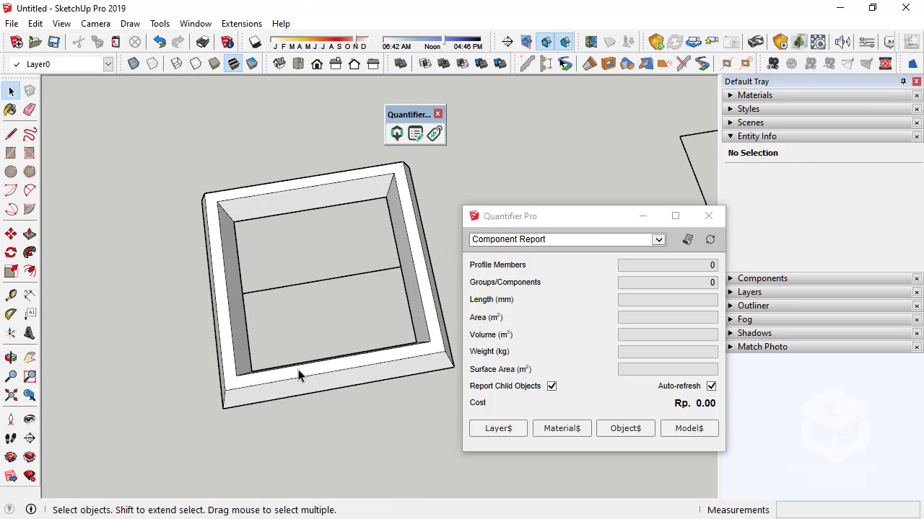
- Paste in place another copy of the Z-shaped foundation group's end profile for the square's dividing beam
{"action": "scroll", "coordinate": [300, 375], "scroll_direction": "down", "scroll_amount": 5}
{"action": "middle_click_drag", "start_coordinate": [327, 342], "coordinate": [58, 354]}
{"action": "scroll", "coordinate": [58, 357], "scroll_direction": "up", "scroll_amount": 3}
{"action": "left_click", "coordinate": [214, 363]}
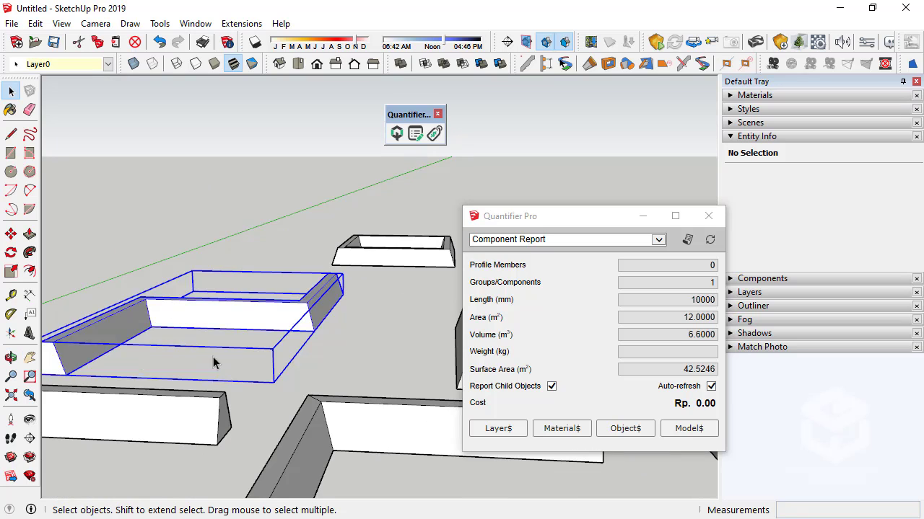
{"action": "scroll", "coordinate": [113, 354], "scroll_direction": "up", "scroll_amount": 6}
{"action": "double_click", "coordinate": [120, 359]}
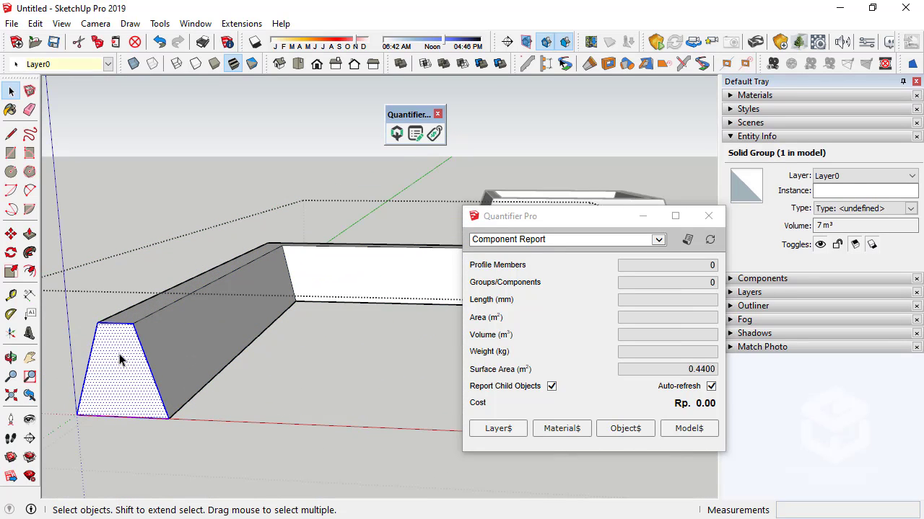
{"action": "left_click", "coordinate": [77, 177]}
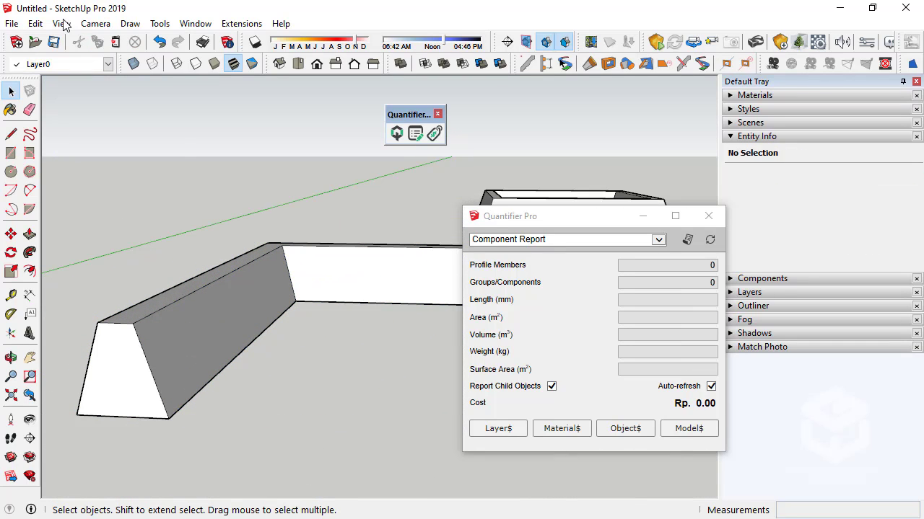
{"action": "left_click", "coordinate": [35, 23]}
{"action": "left_click", "coordinate": [75, 125]}
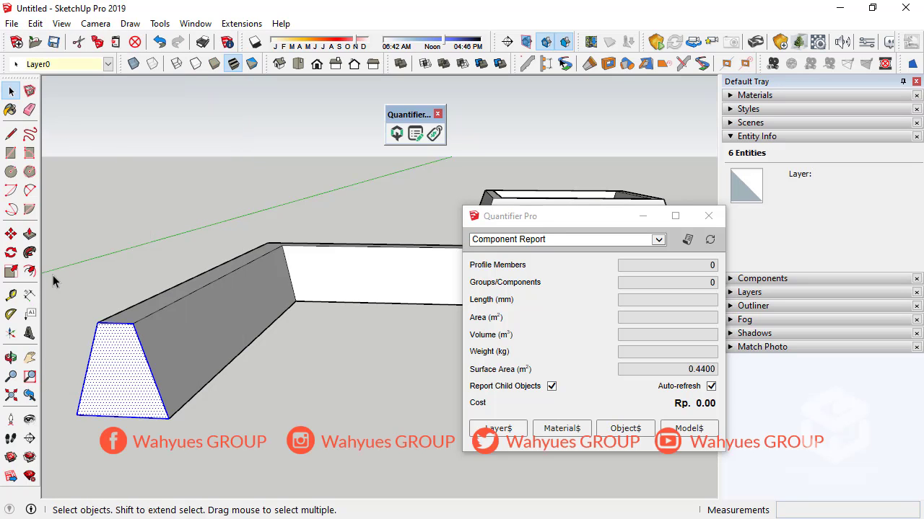
{"action": "left_click", "coordinate": [11, 234]}
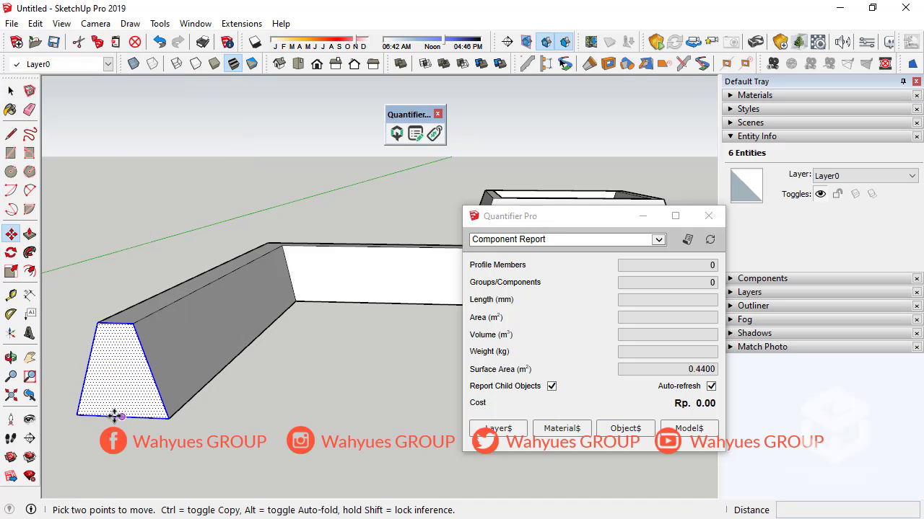
{"action": "scroll", "coordinate": [114, 416], "scroll_direction": "up", "scroll_amount": 2}
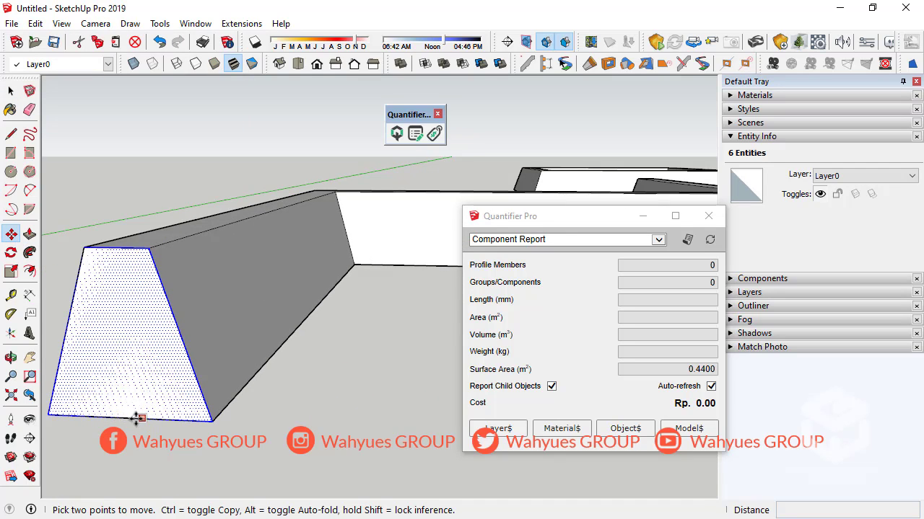
{"action": "left_click", "coordinate": [128, 418]}
{"action": "scroll", "coordinate": [123, 426], "scroll_direction": "down", "scroll_amount": 6}
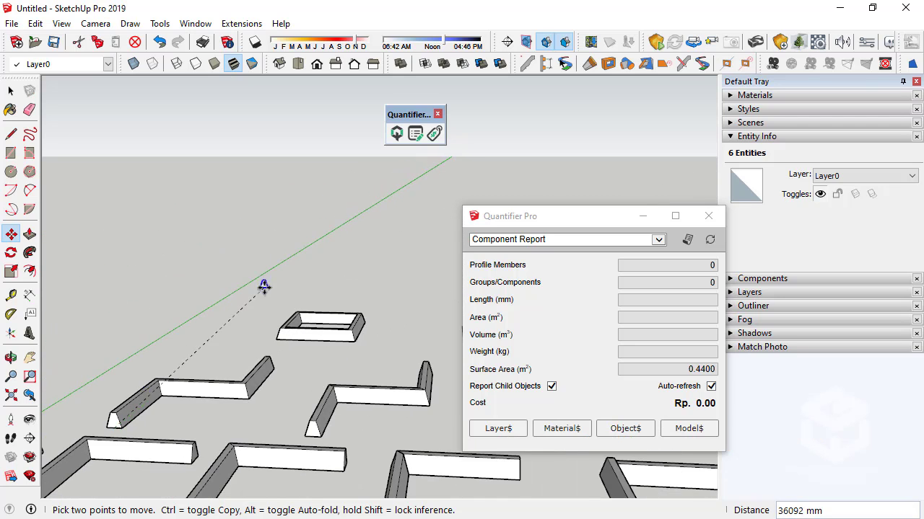
{"action": "scroll", "coordinate": [304, 346], "scroll_direction": "up", "scroll_amount": 6}
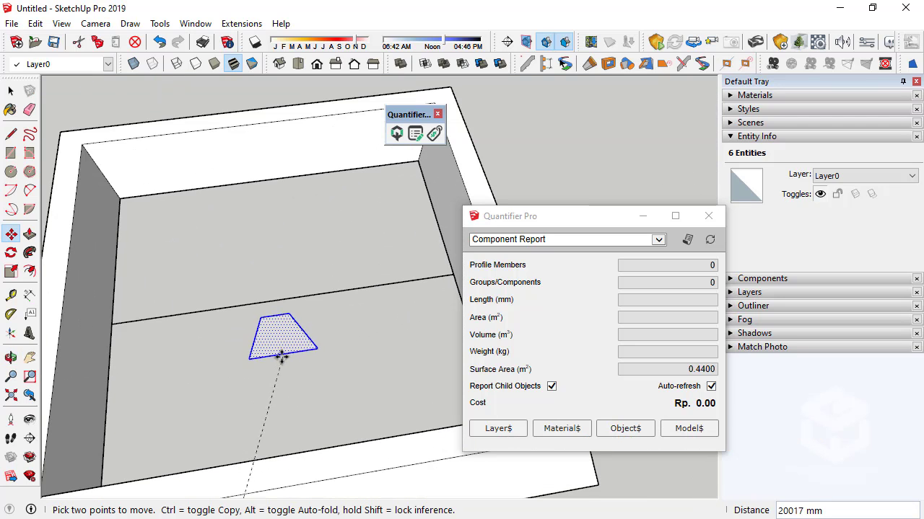
{"action": "key", "text": "Escape"}
{"action": "scroll", "coordinate": [288, 362], "scroll_direction": "down", "scroll_amount": 10}
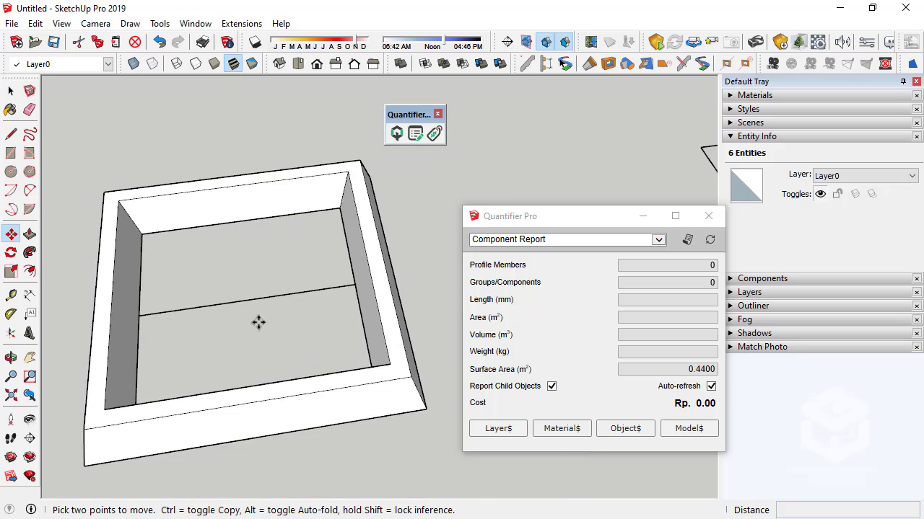
- Move the pasted profile by its base midpoint to the near outer bottom corner of the swept square foundation
{"action": "scroll", "coordinate": [194, 360], "scroll_direction": "up", "scroll_amount": 10}
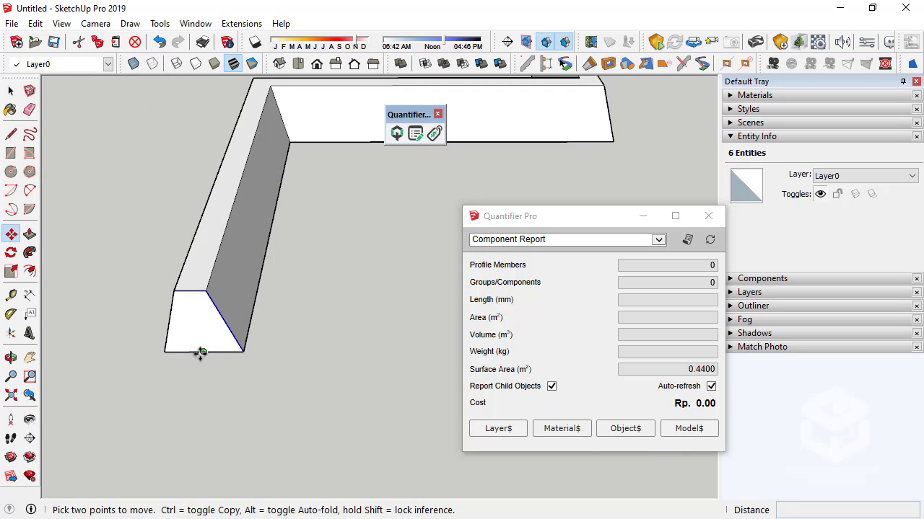
{"action": "scroll", "coordinate": [189, 350], "scroll_direction": "up", "scroll_amount": 4}
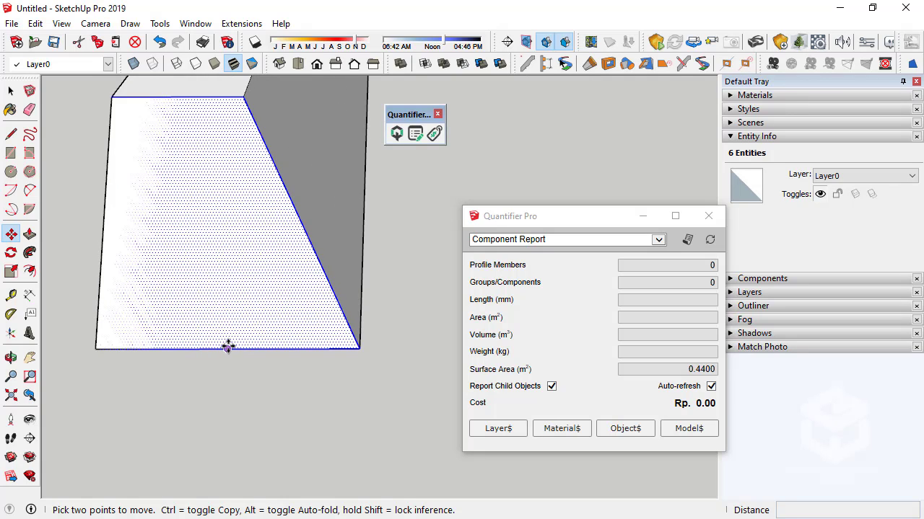
{"action": "left_click", "coordinate": [231, 349]}
{"action": "scroll", "coordinate": [217, 376], "scroll_direction": "down", "scroll_amount": 8}
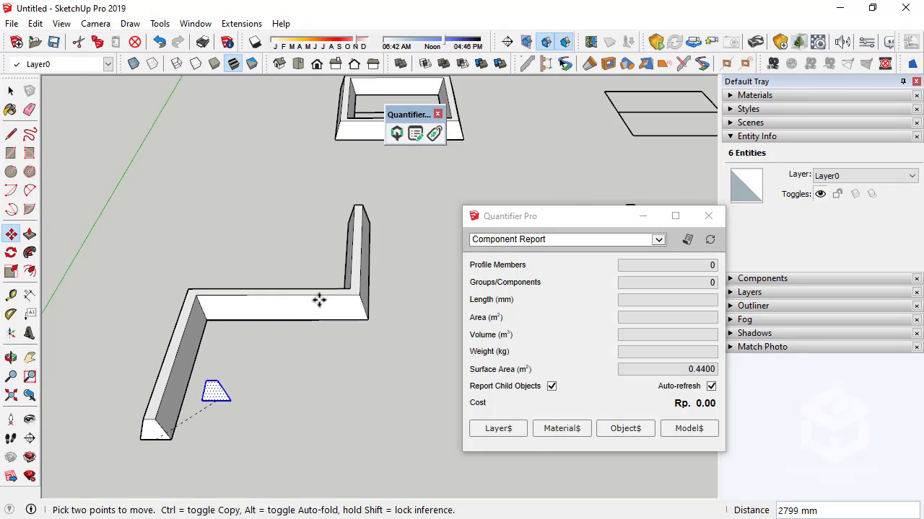
{"action": "scroll", "coordinate": [309, 305], "scroll_direction": "down", "scroll_amount": 4}
{"action": "scroll", "coordinate": [299, 264], "scroll_direction": "up", "scroll_amount": 10}
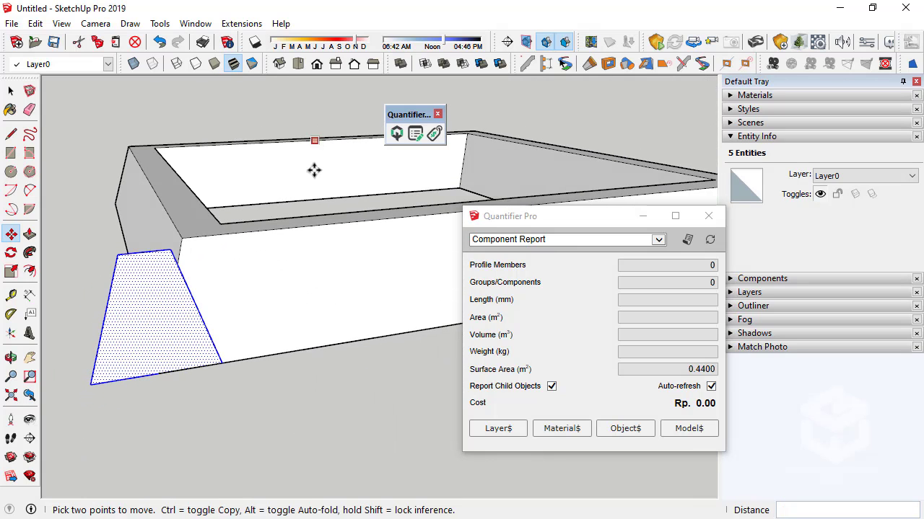
- Try to rotate the profile about its base midpoint at the square foundation's corner
{"action": "left_click", "coordinate": [11, 253]}
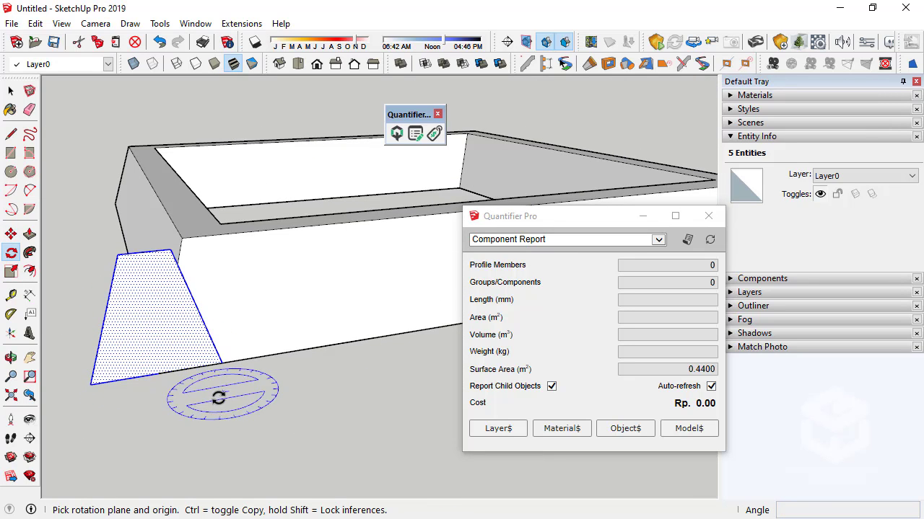
{"action": "left_click", "coordinate": [158, 373]}
{"action": "left_click", "coordinate": [248, 359]}
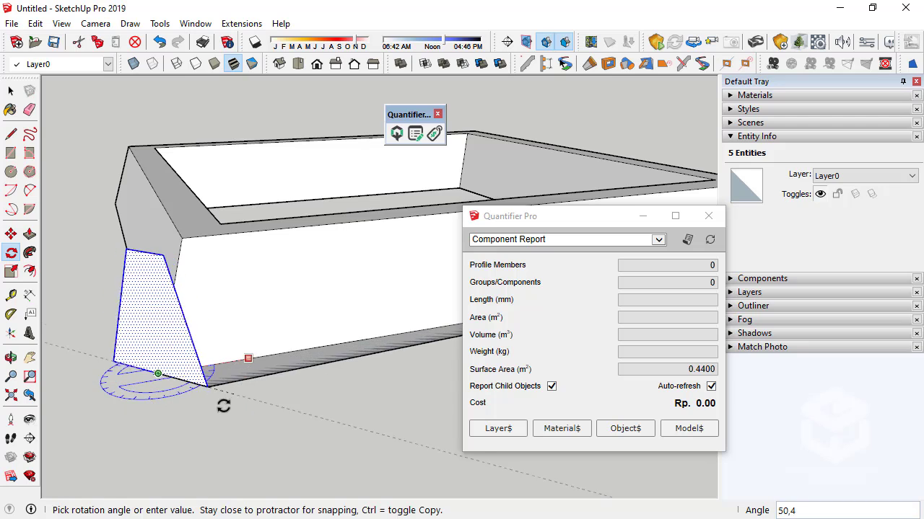
{"action": "left_click", "coordinate": [193, 411]}
{"action": "left_click", "coordinate": [11, 90]}
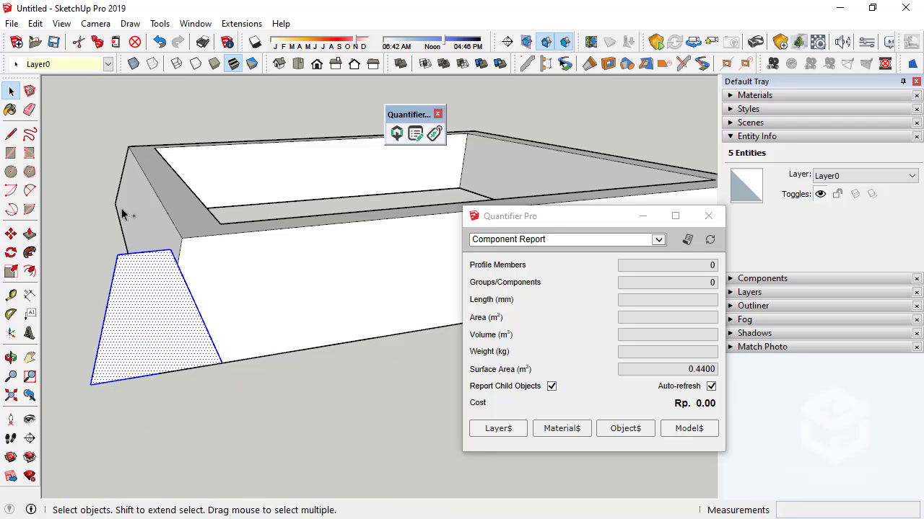
{"action": "left_click", "coordinate": [252, 299]}
{"action": "middle_click_drag", "start_coordinate": [252, 299], "coordinate": [209, 313]}
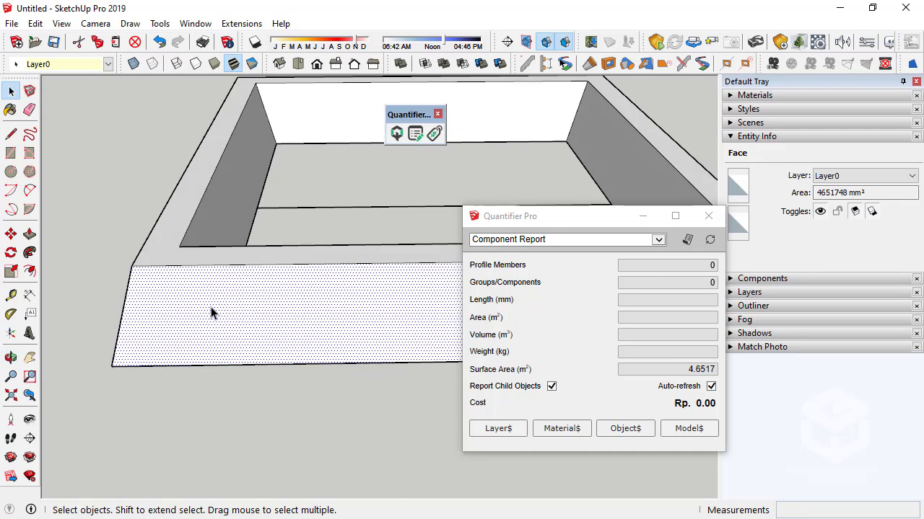
{"action": "right_click", "coordinate": [208, 273]}
{"action": "left_click", "coordinate": [165, 299]}
{"action": "triple_click", "coordinate": [167, 299]}
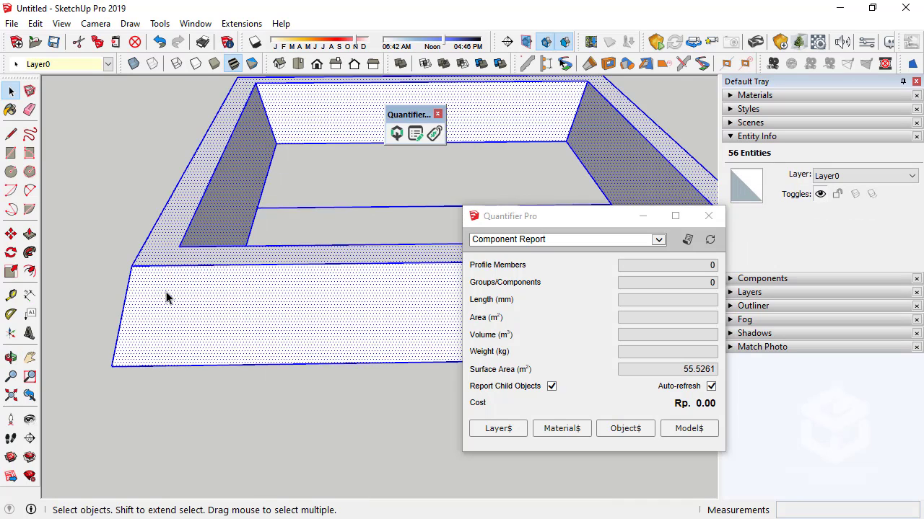
{"action": "scroll", "coordinate": [136, 315], "scroll_direction": "down", "scroll_amount": 5}
{"action": "middle_click_drag", "start_coordinate": [134, 315], "coordinate": [239, 325]}
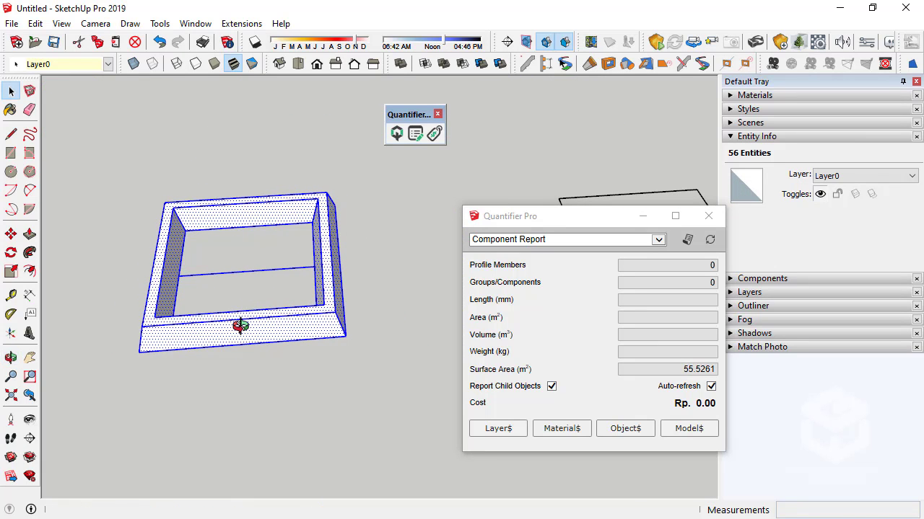
{"action": "left_click", "coordinate": [234, 272], "text": "shift"}
{"action": "right_click", "coordinate": [195, 337]}
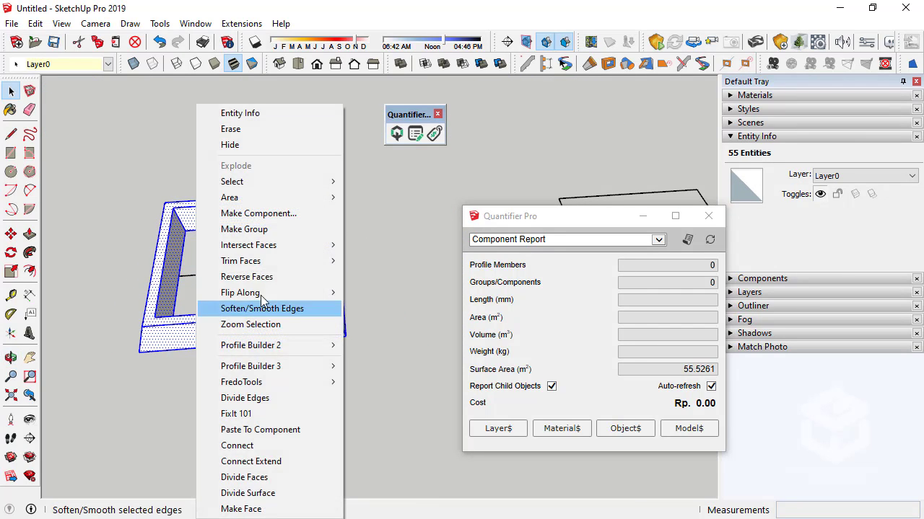
{"action": "left_click", "coordinate": [191, 285]}
- Group the swept square foundation, excluding the dividing line and the original square path edges on its underside
{"action": "middle_click_drag", "start_coordinate": [191, 285], "coordinate": [205, 239]}
{"action": "triple_click", "coordinate": [225, 298]}
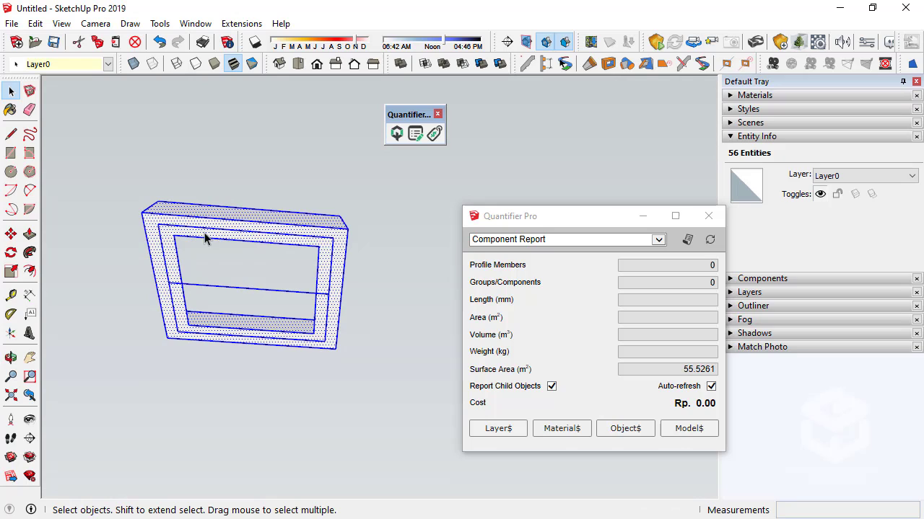
{"action": "left_click", "coordinate": [195, 285], "text": "shift"}
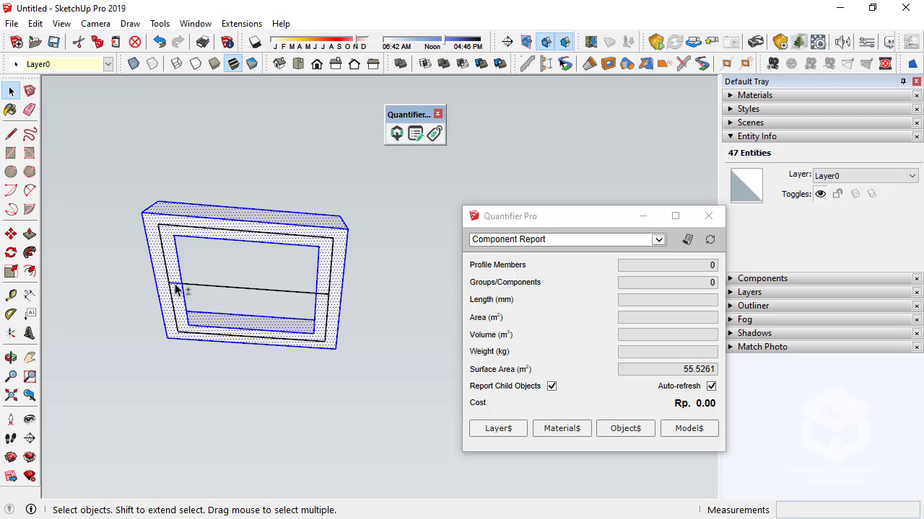
{"action": "middle_click_drag", "start_coordinate": [243, 224], "coordinate": [233, 329]}
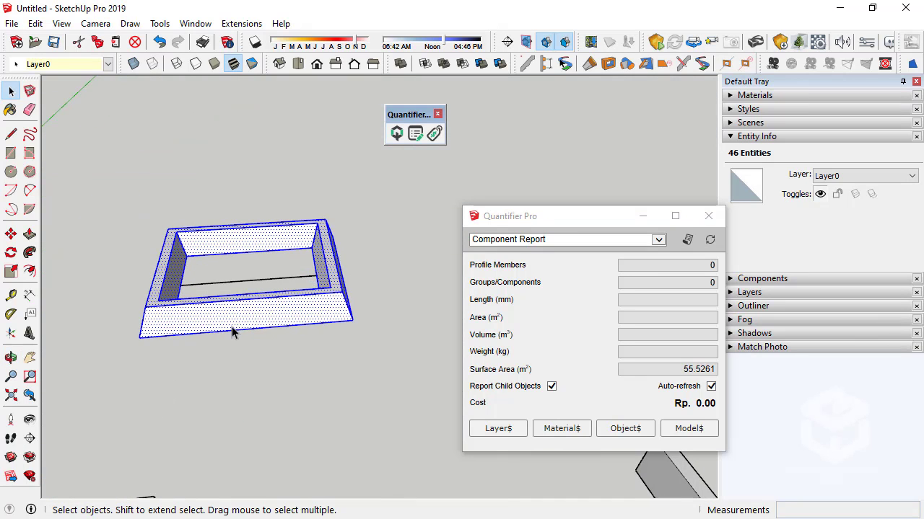
{"action": "right_click", "coordinate": [233, 330]}
{"action": "left_click", "coordinate": [315, 228]}
{"action": "mouse_move", "coordinate": [314, 229]}
{"action": "middle_mouse_down"}
{"action": "mouse_move", "coordinate": [244, 336]}
{"action": "mouse_move", "coordinate": [303, 239]}
{"action": "middle_mouse_up"}
- Copy the end profile of the Z-shaped foundation group and paste it in place as loose geometry
{"action": "scroll", "coordinate": [303, 239], "scroll_direction": "down", "scroll_amount": 5}
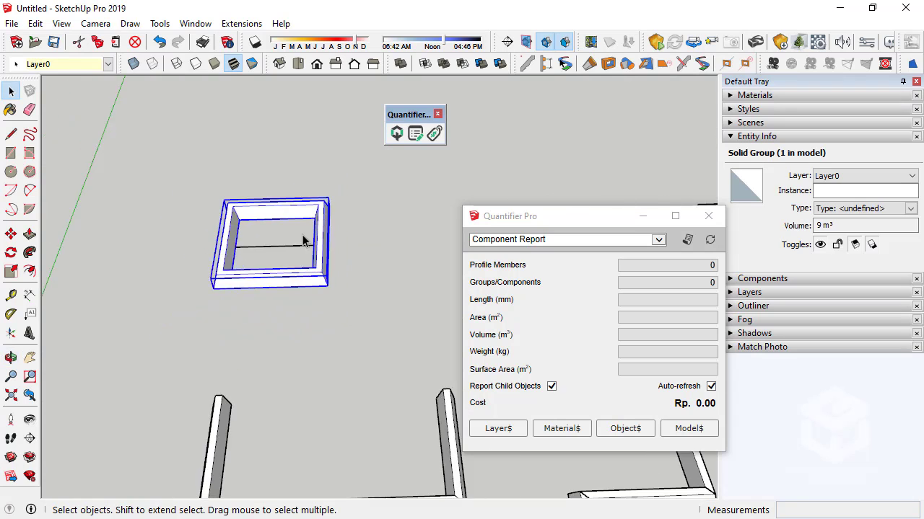
{"action": "scroll", "coordinate": [148, 448], "scroll_direction": "up", "scroll_amount": 10}
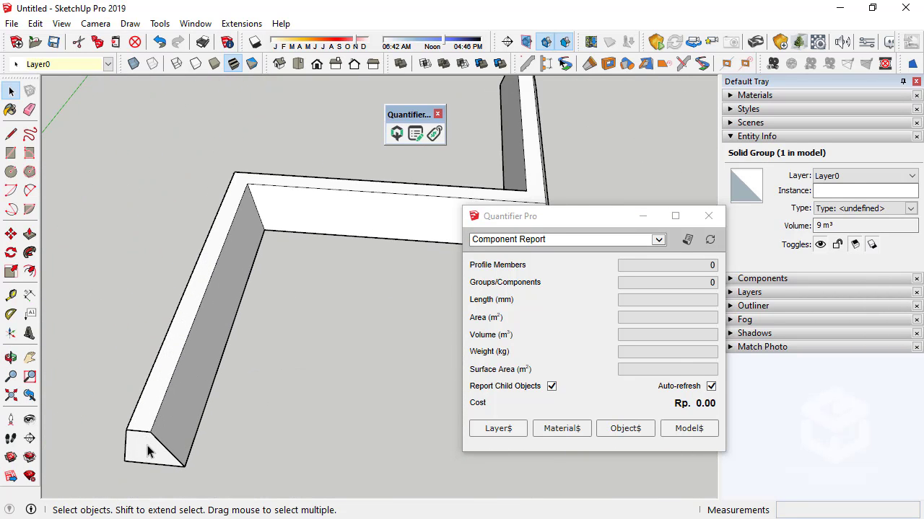
{"action": "left_click", "coordinate": [154, 451]}
{"action": "scroll", "coordinate": [154, 450], "scroll_direction": "up", "scroll_amount": 2}
{"action": "double_click", "coordinate": [154, 451]}
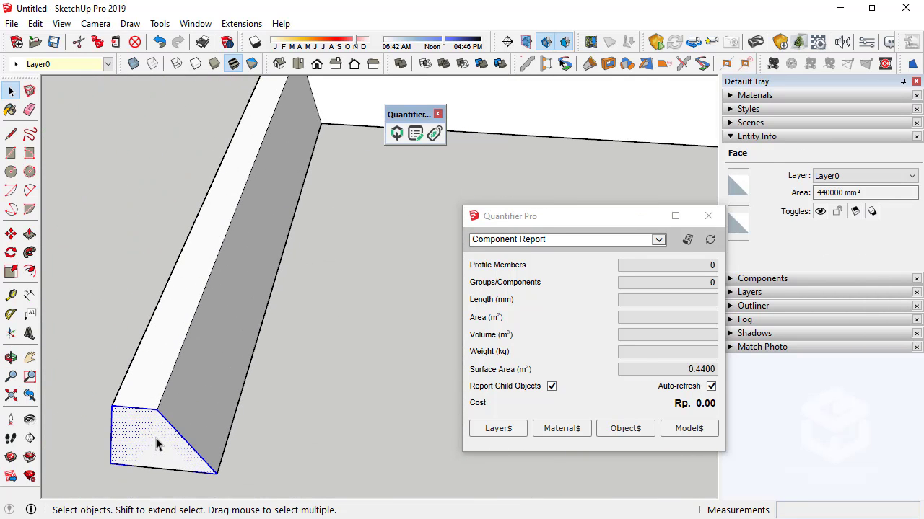
- Move the loose profile by its base midpoint to the near outer bottom corner of the grouped square foundation
{"action": "left_click", "coordinate": [11, 234]}
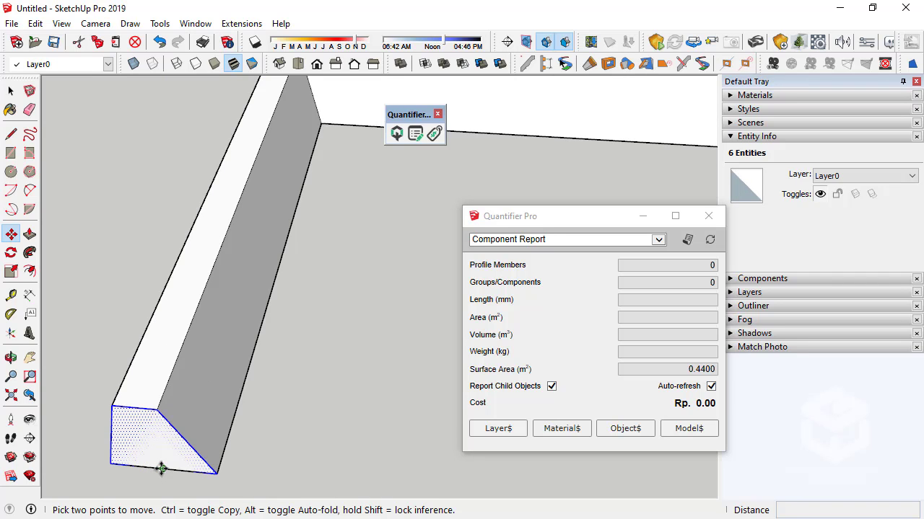
{"action": "left_click", "coordinate": [160, 469]}
{"action": "scroll", "coordinate": [130, 469], "scroll_direction": "down", "scroll_amount": 6}
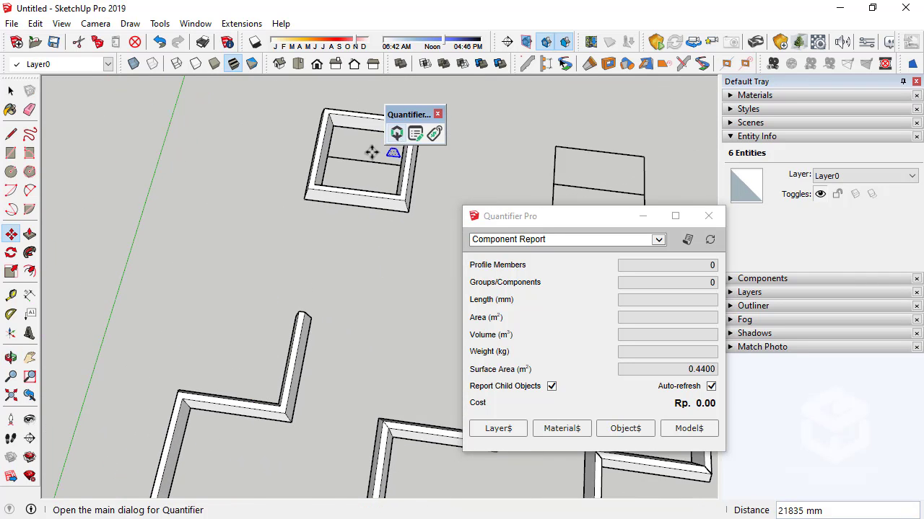
{"action": "scroll", "coordinate": [371, 152], "scroll_direction": "up", "scroll_amount": 6}
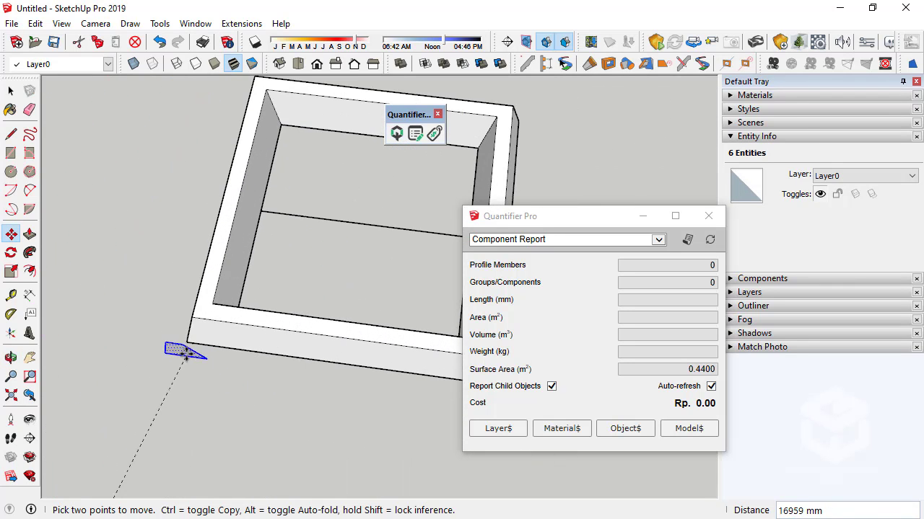
{"action": "left_click", "coordinate": [186, 340]}
- Rotate the profile about its base midpoint until it stands perpendicular to the square's dividing line
{"action": "middle_click_drag", "start_coordinate": [186, 341], "coordinate": [81, 214]}
{"action": "left_click", "coordinate": [11, 251]}
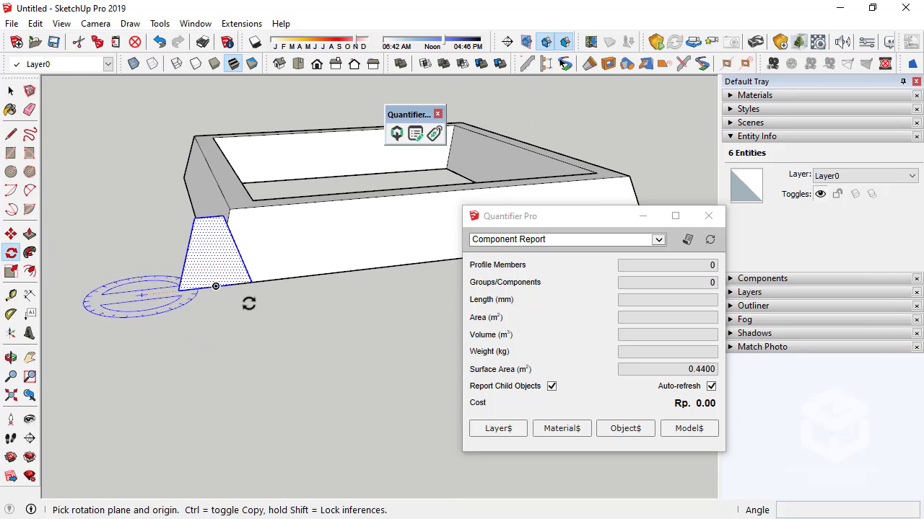
{"action": "left_click", "coordinate": [215, 287]}
{"action": "left_click", "coordinate": [287, 276]}
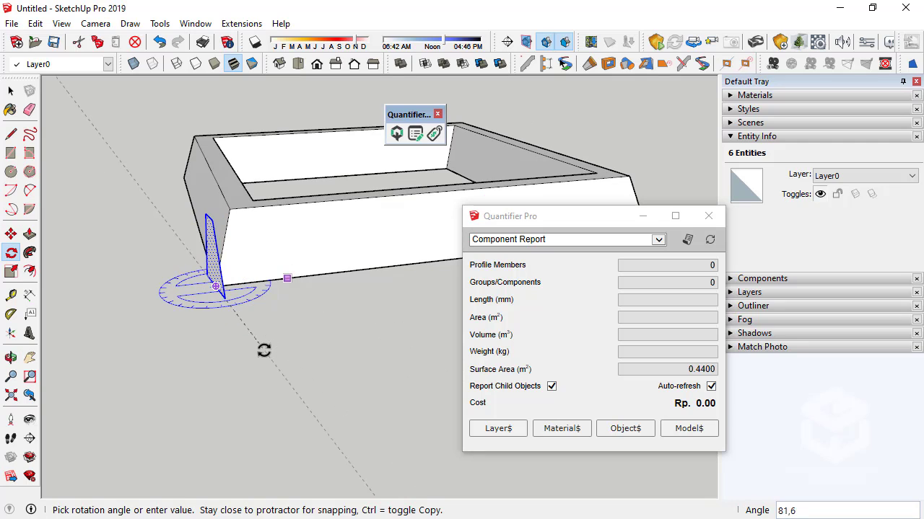
{"action": "left_click", "coordinate": [263, 350]}
{"action": "middle_click_drag", "start_coordinate": [261, 350], "coordinate": [472, 419]}
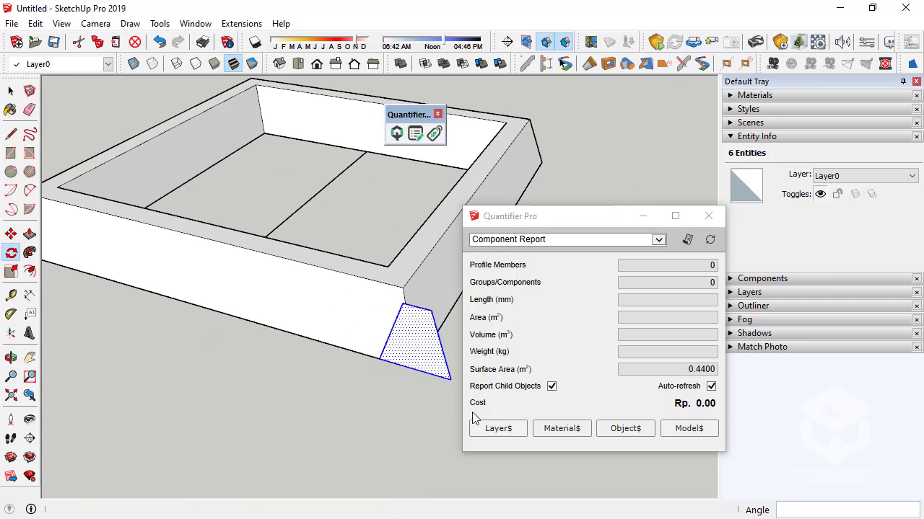
- Move the rotated profile by its base midpoint onto the midpoint of the square's dividing line
{"action": "left_click", "coordinate": [11, 234]}
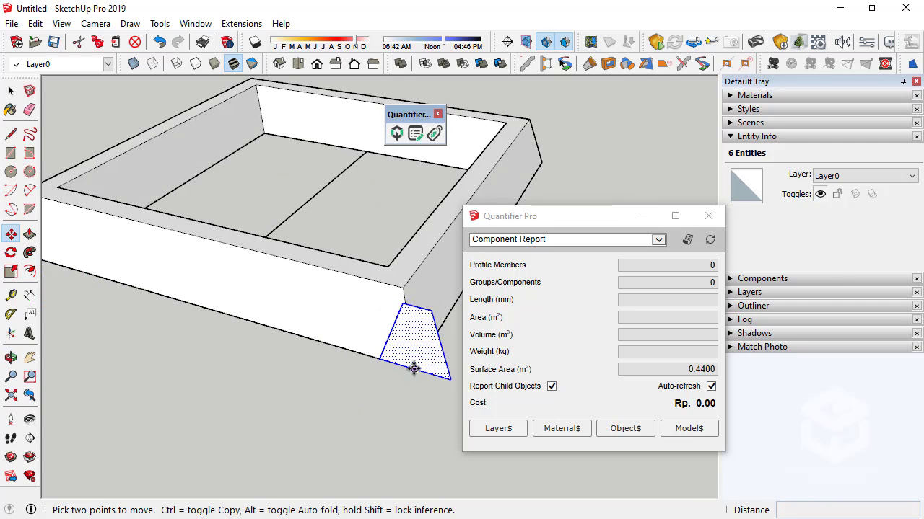
{"action": "left_click", "coordinate": [382, 330]}
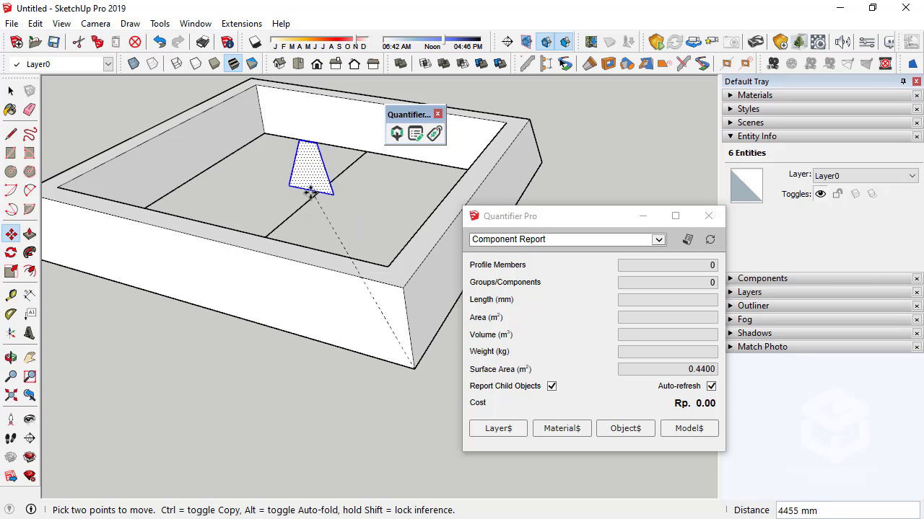
{"action": "left_click", "coordinate": [307, 201]}
{"action": "middle_click_drag", "start_coordinate": [307, 201], "coordinate": [161, 237]}
- Select both halves of the dividing line and sweep the profile along them with Follow Me
{"action": "scroll", "coordinate": [76, 234], "scroll_direction": "up", "scroll_amount": 3}
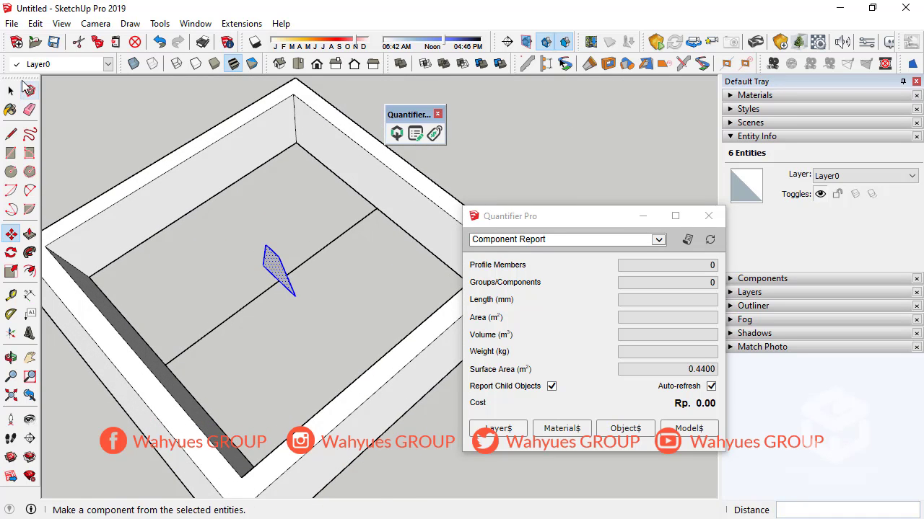
{"action": "left_click", "coordinate": [11, 91]}
{"action": "left_click", "coordinate": [253, 307]}
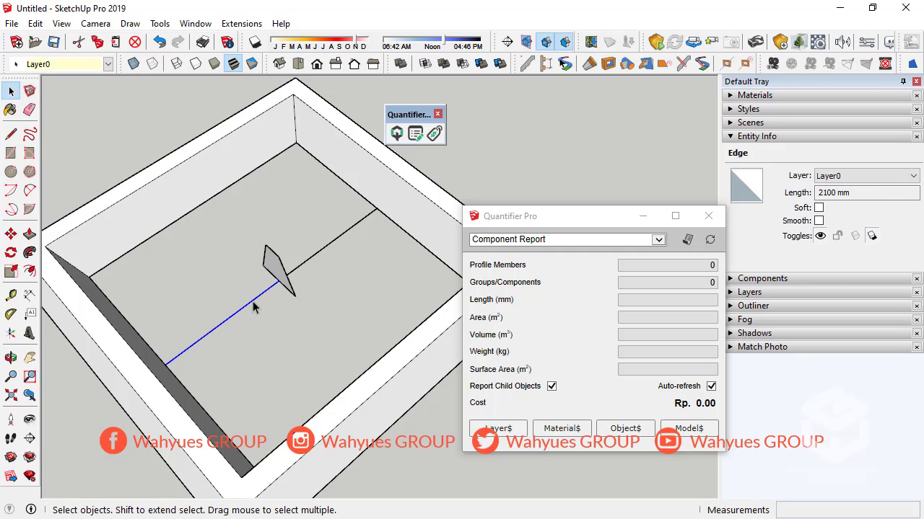
{"action": "left_click", "coordinate": [253, 308]}
{"action": "left_click", "coordinate": [253, 307]}
{"action": "left_click", "coordinate": [254, 308]}
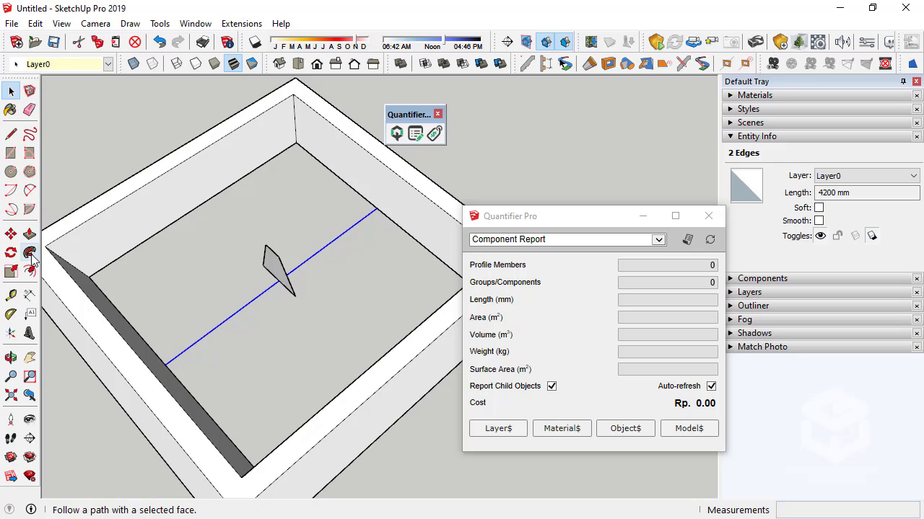
{"action": "left_click", "coordinate": [30, 253]}
{"action": "left_click", "coordinate": [275, 279]}
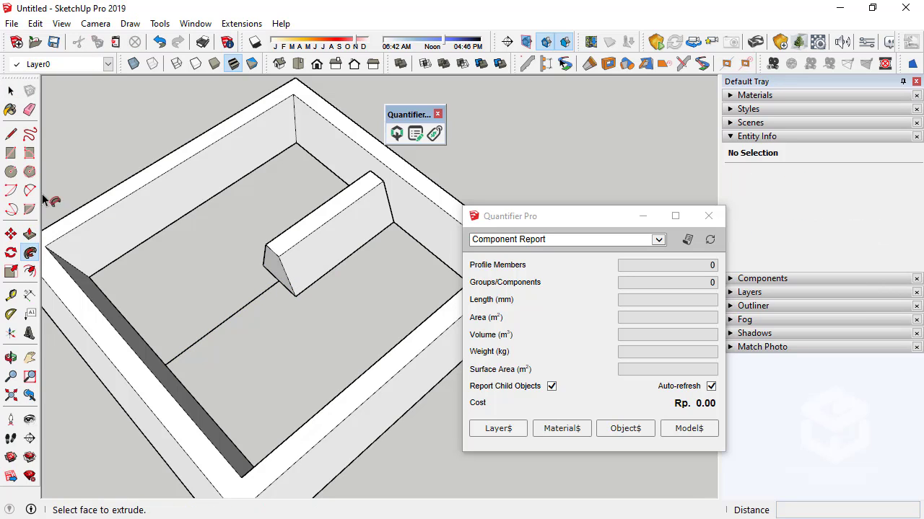
- Push/Pull the swept beam's near end face to the end of the square's dividing line
{"action": "left_click", "coordinate": [30, 234]}
{"action": "left_click", "coordinate": [273, 280]}
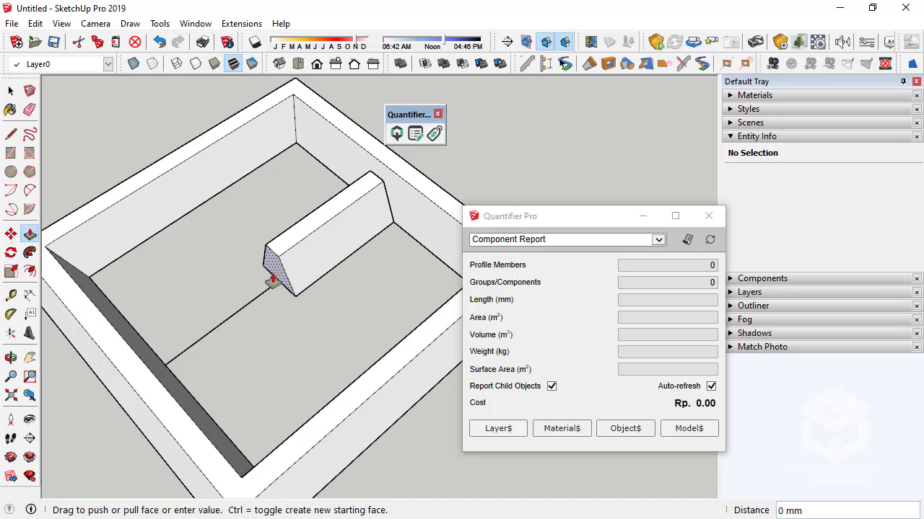
{"action": "left_click", "coordinate": [169, 371]}
- Push/Pull both end faces of the dividing beam 250 mm outward to the inner top edges of the square foundation
{"action": "middle_click_drag", "start_coordinate": [168, 371], "coordinate": [27, 233]}
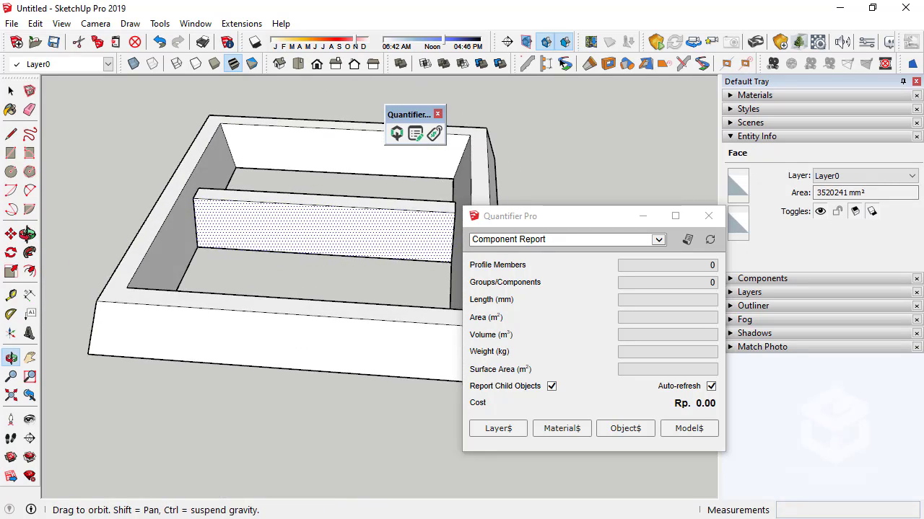
{"action": "middle_click_drag", "start_coordinate": [207, 310], "coordinate": [342, 325]}
{"action": "scroll", "coordinate": [163, 269], "scroll_direction": "up", "scroll_amount": 5}
{"action": "left_click", "coordinate": [257, 349]}
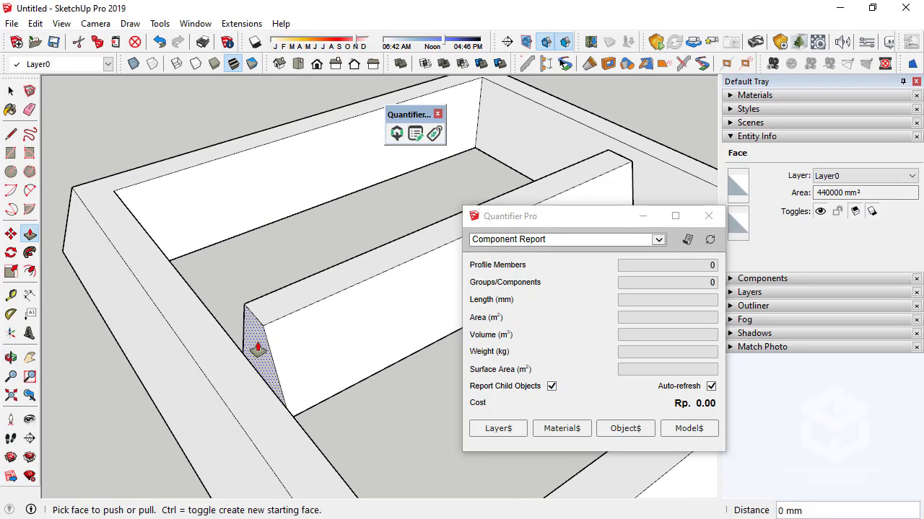
{"action": "left_click", "coordinate": [218, 331]}
{"action": "scroll", "coordinate": [111, 355], "scroll_direction": "down", "scroll_amount": 6}
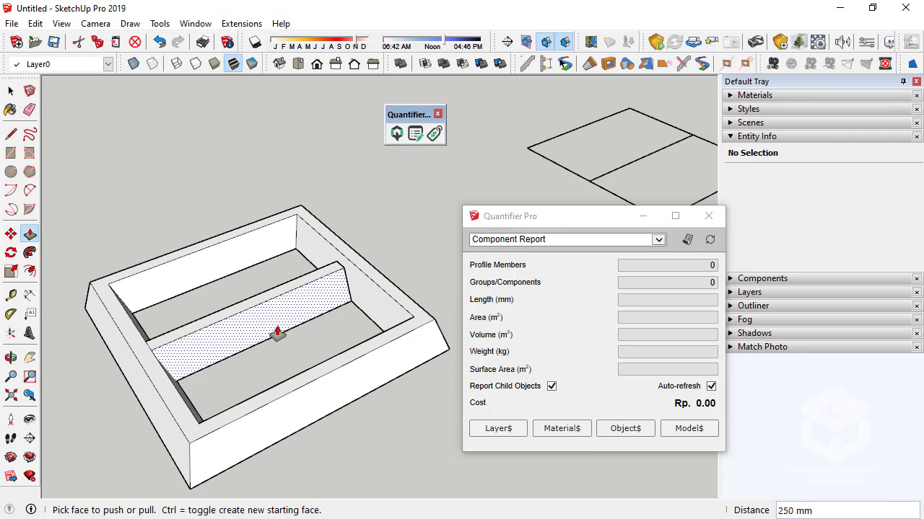
{"action": "middle_click_drag", "start_coordinate": [144, 313], "coordinate": [252, 310]}
{"action": "scroll", "coordinate": [377, 284], "scroll_direction": "up", "scroll_amount": 8}
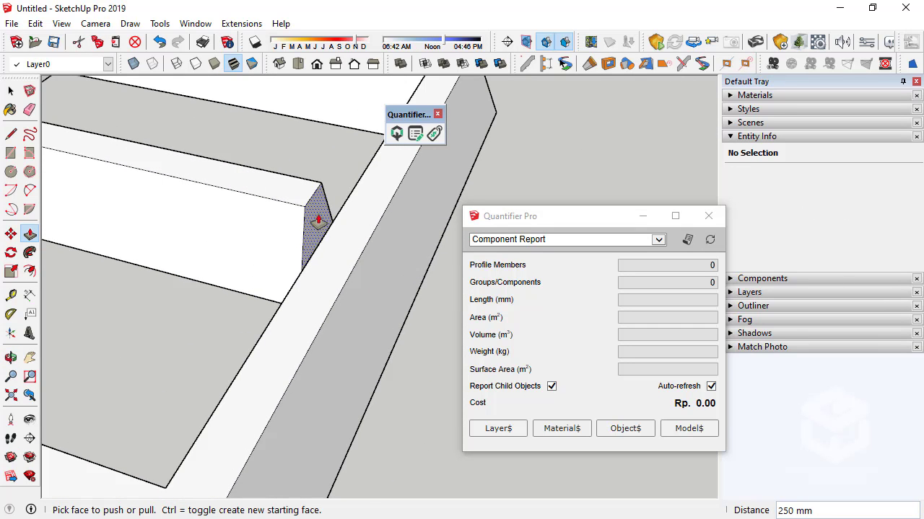
{"action": "left_click", "coordinate": [333, 212]}
- Select the entire dividing beam and intersect its faces with the model
{"action": "middle_click_drag", "start_coordinate": [345, 208], "coordinate": [127, 240]}
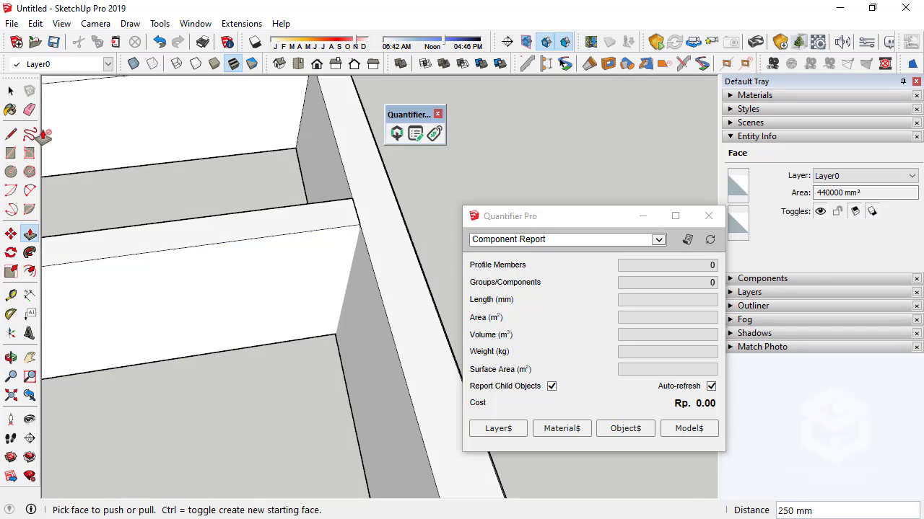
{"action": "key", "text": "space"}
{"action": "triple_click", "coordinate": [191, 269]}
{"action": "right_click", "coordinate": [191, 269]}
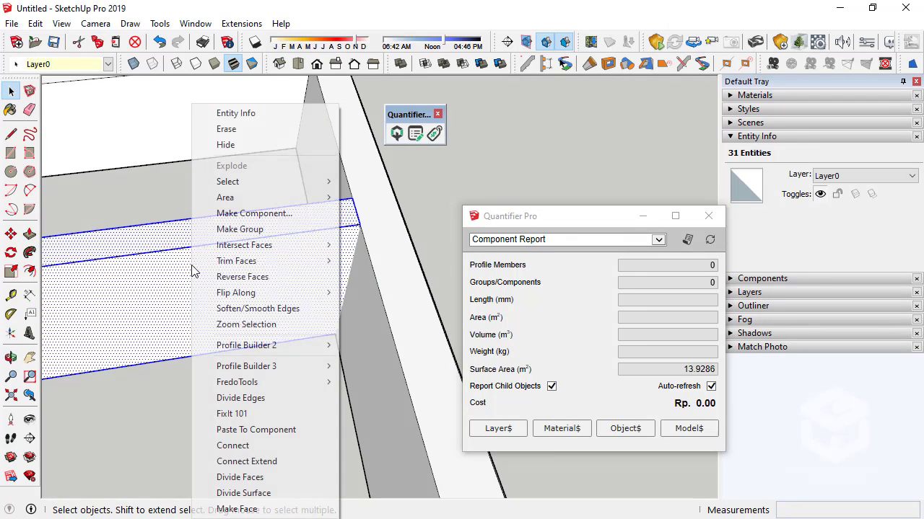
{"action": "mouse_move", "coordinate": [290, 247]}
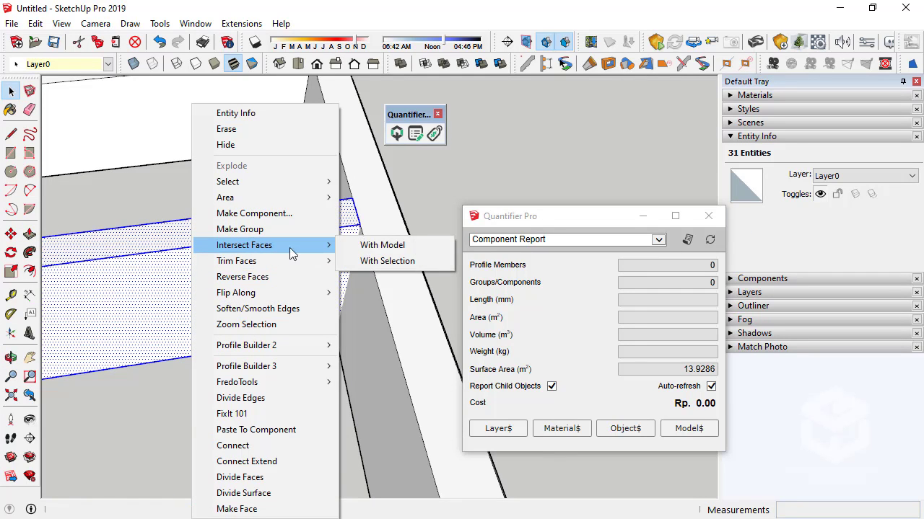
{"action": "left_click", "coordinate": [367, 249]}
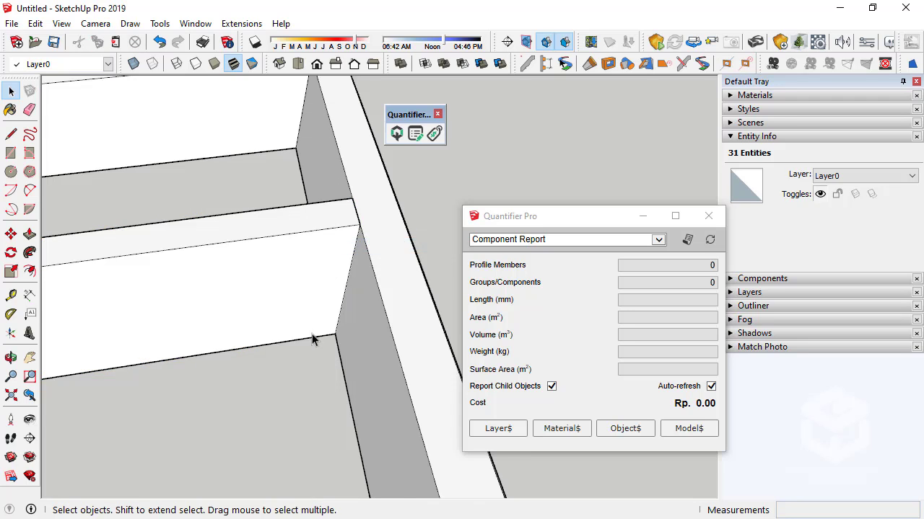
- Hide the grouped square foundation around the dividing beam
{"action": "middle_click_drag", "start_coordinate": [313, 340], "coordinate": [336, 252]}
{"action": "scroll", "coordinate": [395, 253], "scroll_direction": "down", "scroll_amount": 3}
{"action": "middle_click_drag", "start_coordinate": [397, 253], "coordinate": [378, 270]}
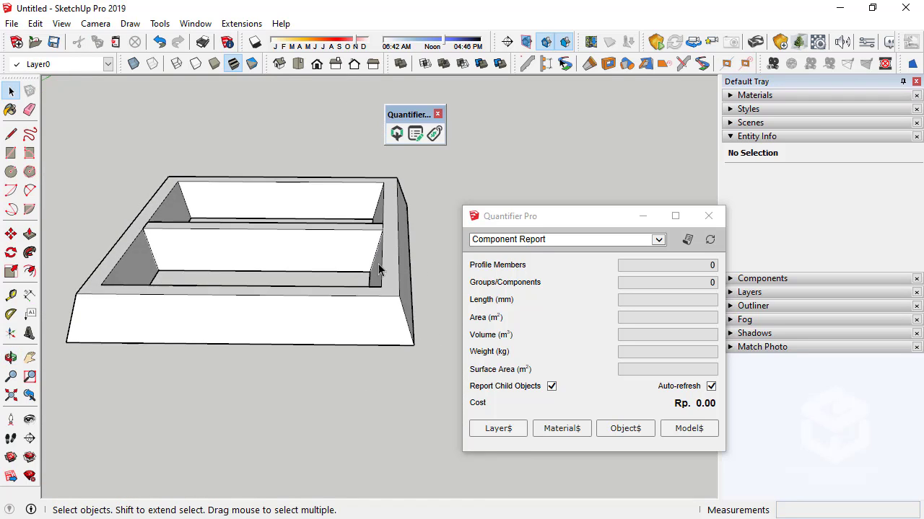
{"action": "scroll", "coordinate": [386, 261], "scroll_direction": "up", "scroll_amount": 5}
{"action": "right_click", "coordinate": [396, 249]}
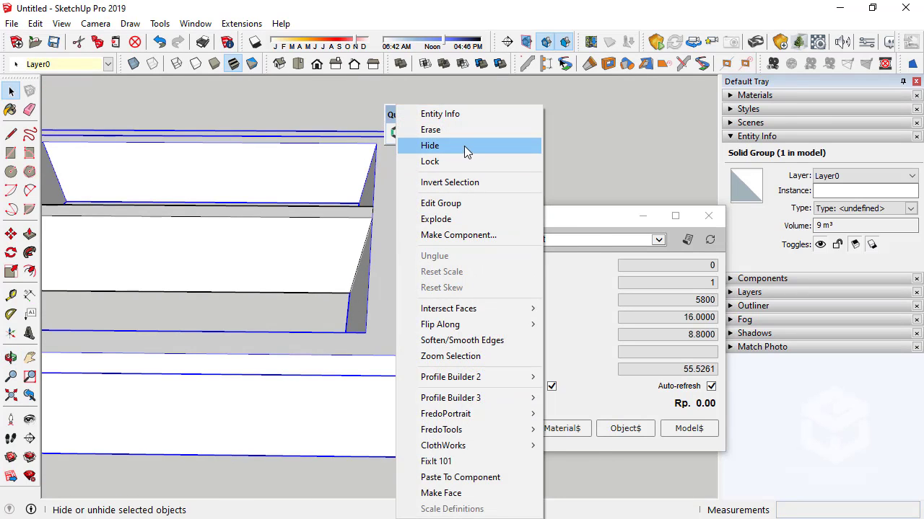
{"action": "left_click", "coordinate": [464, 146]}
- Delete the leftover square outline edges around the dividing beam
{"action": "middle_click_drag", "start_coordinate": [368, 276], "coordinate": [373, 243]}
{"action": "triple_click", "coordinate": [368, 294]}
{"action": "middle_click_drag", "start_coordinate": [367, 295], "coordinate": [322, 331]}
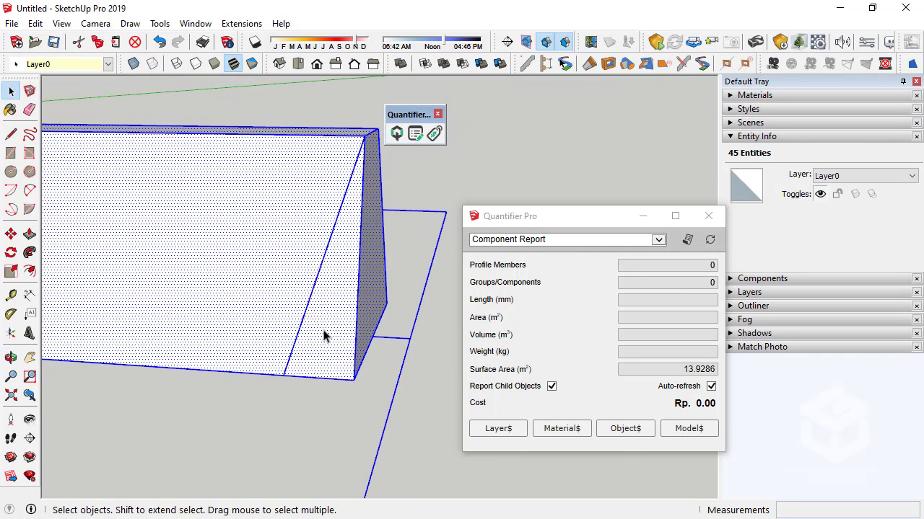
{"action": "scroll", "coordinate": [425, 329], "scroll_direction": "down", "scroll_amount": 7}
{"action": "left_click", "coordinate": [433, 374]}
{"action": "left_click_drag", "start_coordinate": [418, 415], "coordinate": [383, 381]}
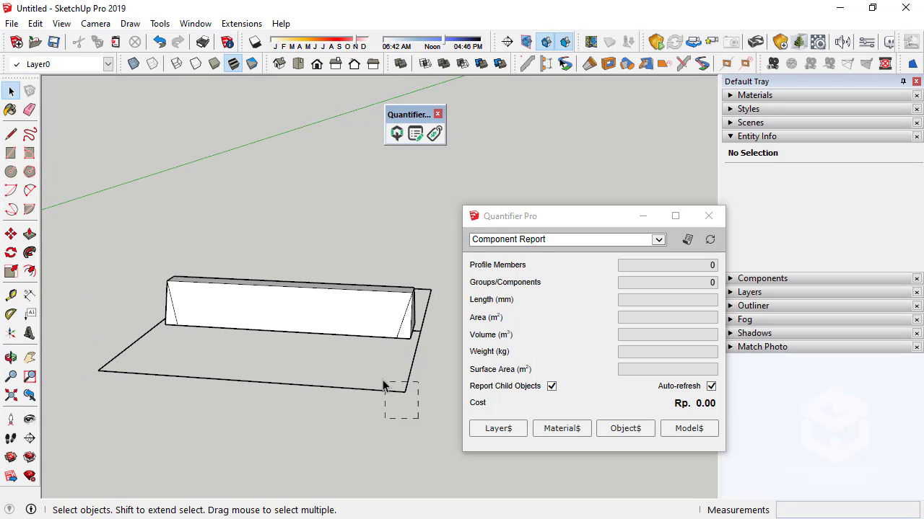
{"action": "key", "text": "Delete"}
{"action": "middle_click_drag", "start_coordinate": [142, 329], "coordinate": [356, 348]}
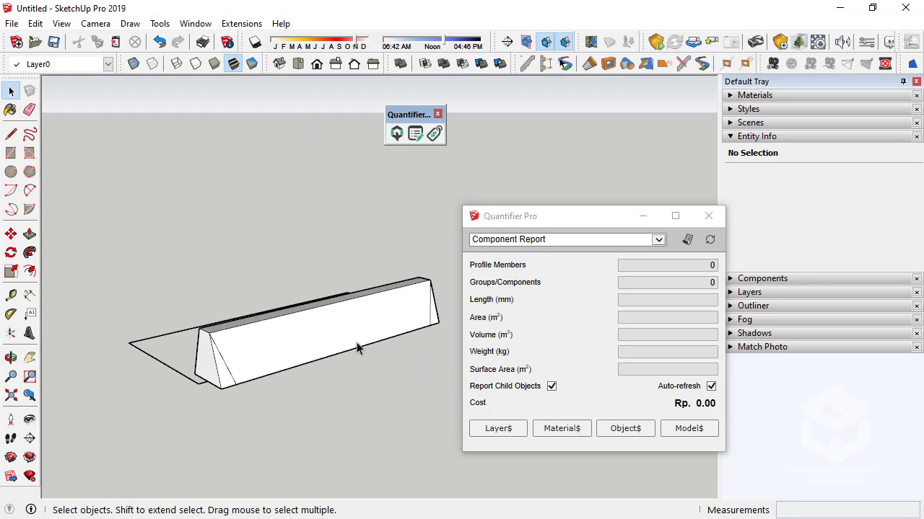
{"action": "left_click", "coordinate": [192, 378]}
{"action": "key", "text": "Delete"}
- Draw an 800 mm line across the beam's underside between the intersection cuts at one end and delete the surplus end piece
{"action": "middle_click_drag", "start_coordinate": [352, 365], "coordinate": [559, 159]}
{"action": "scroll", "coordinate": [415, 349], "scroll_direction": "up", "scroll_amount": 3}
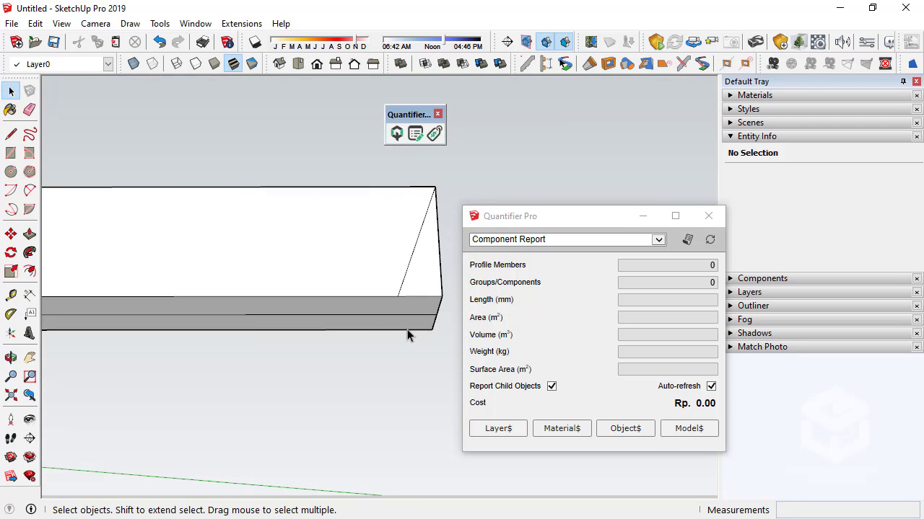
{"action": "left_click", "coordinate": [11, 134]}
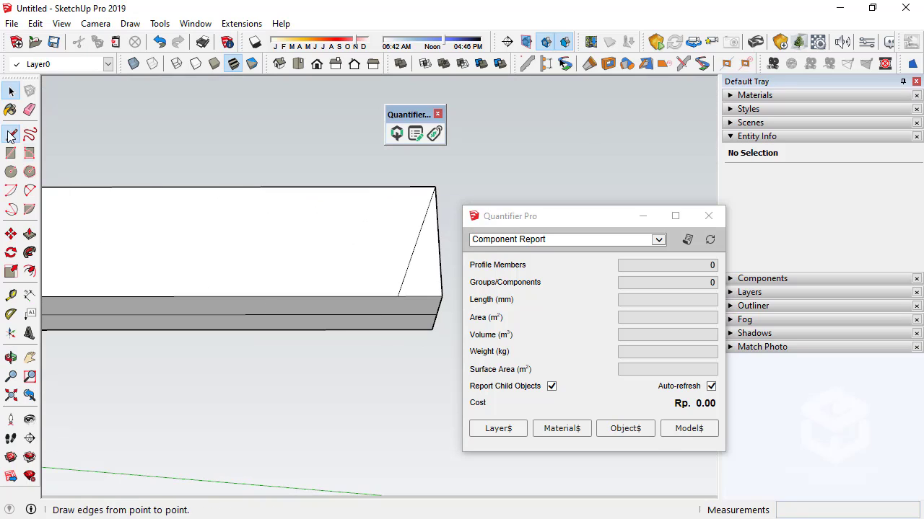
{"action": "left_click", "coordinate": [397, 296]}
{"action": "left_click", "coordinate": [395, 330]}
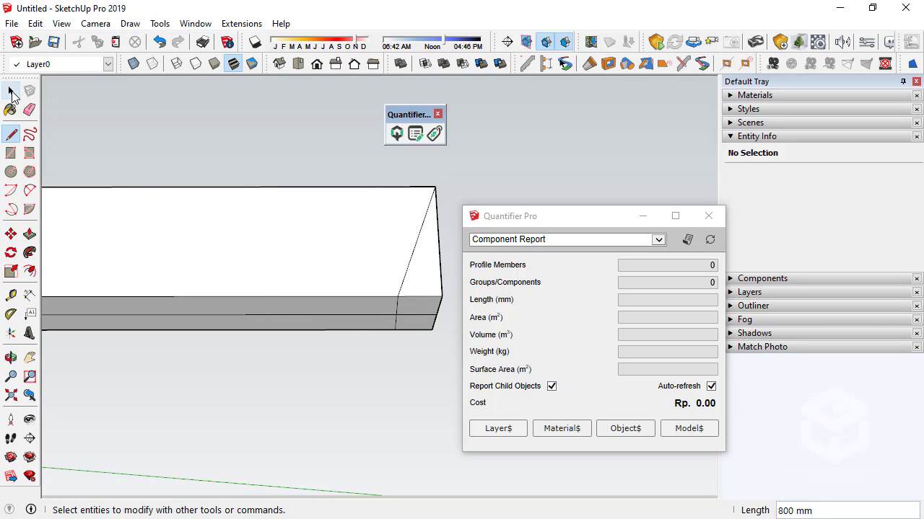
{"action": "left_click", "coordinate": [11, 91]}
{"action": "middle_click_drag", "start_coordinate": [431, 295], "coordinate": [303, 324]}
{"action": "left_click", "coordinate": [364, 322]}
- Delete the leftover dividing-line segment on the beam's underside at the untrimmed end
{"action": "scroll", "coordinate": [368, 325], "scroll_direction": "down", "scroll_amount": 5}
{"action": "scroll", "coordinate": [200, 330], "scroll_direction": "up", "scroll_amount": 3}
{"action": "left_click", "coordinate": [200, 330]}
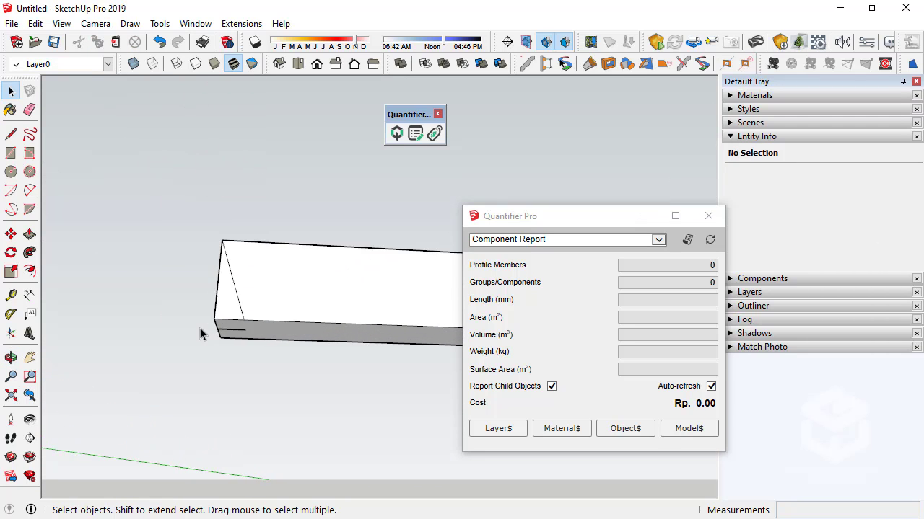
{"action": "scroll", "coordinate": [232, 331], "scroll_direction": "up", "scroll_amount": 2}
- Close the remaining end cut with an 800 mm line across the beam's underside and delete the surplus piece beyond it
{"action": "left_click", "coordinate": [10, 134]}
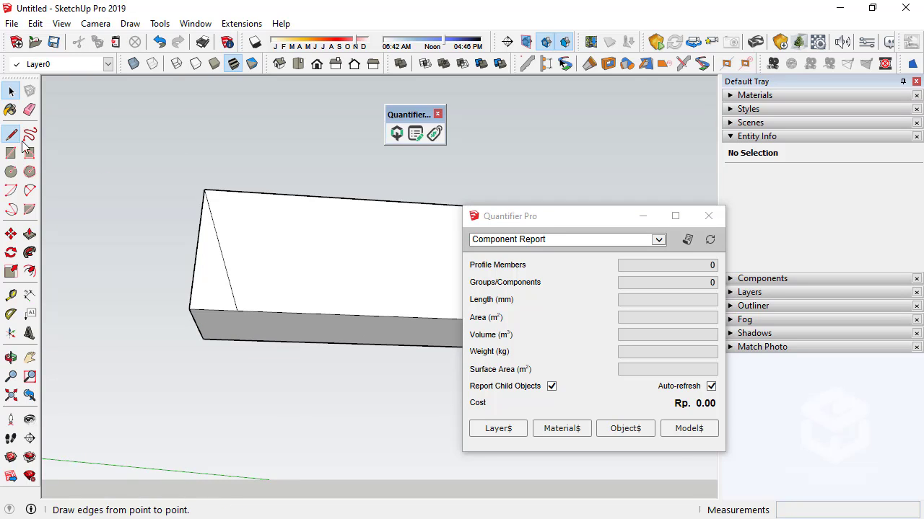
{"action": "left_click", "coordinate": [237, 311]}
{"action": "left_click", "coordinate": [243, 340]}
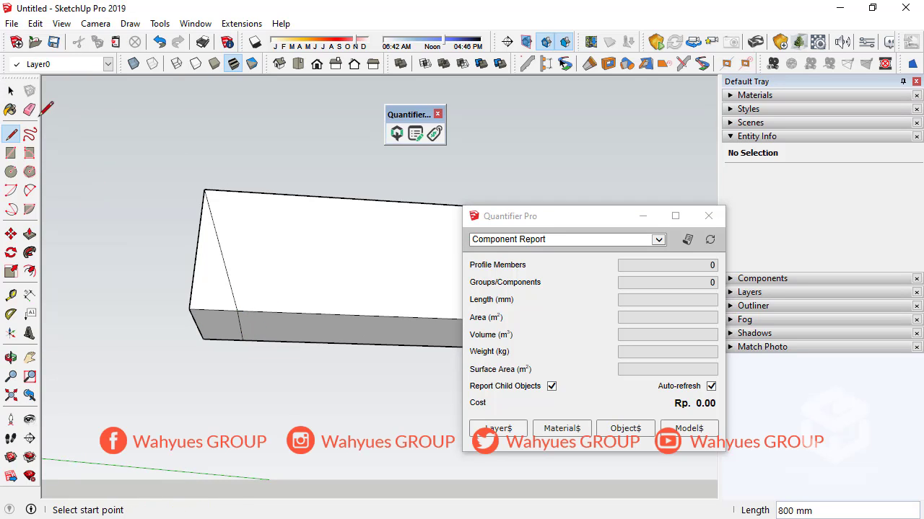
{"action": "key", "text": "space"}
{"action": "left_click_drag", "start_coordinate": [178, 311], "coordinate": [177, 303]}
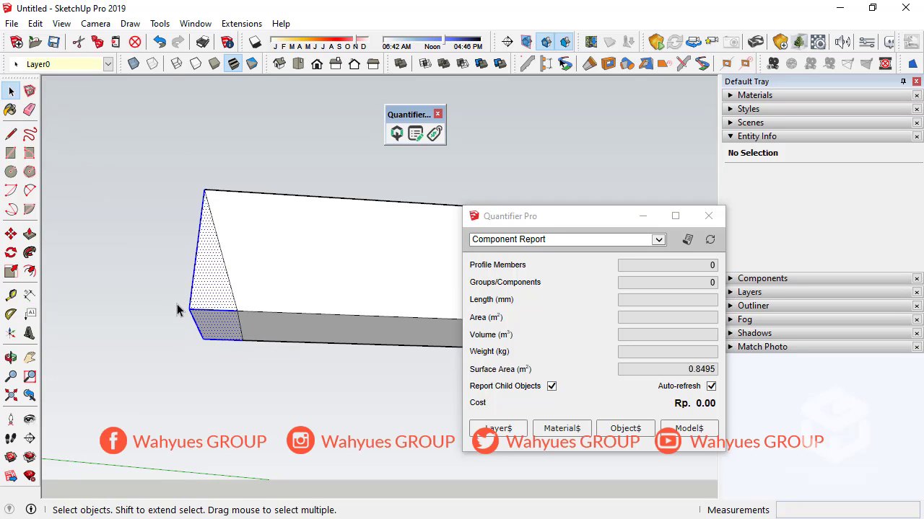
{"action": "key", "text": "Delete"}
- Select all geometry of the trimmed dividing beam and make it a group
{"action": "middle_click_drag", "start_coordinate": [177, 304], "coordinate": [274, 303]}
{"action": "triple_click", "coordinate": [274, 304]}
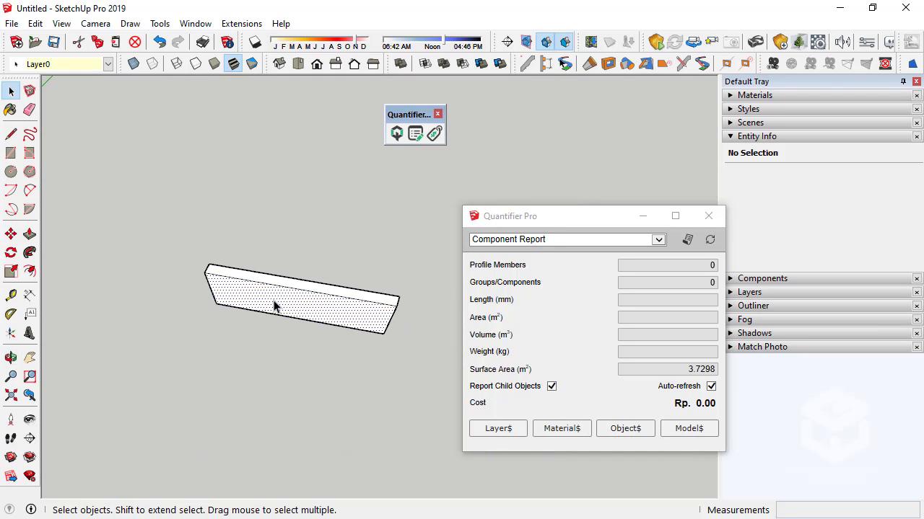
{"action": "right_click", "coordinate": [274, 304]}
{"action": "left_click", "coordinate": [357, 231]}
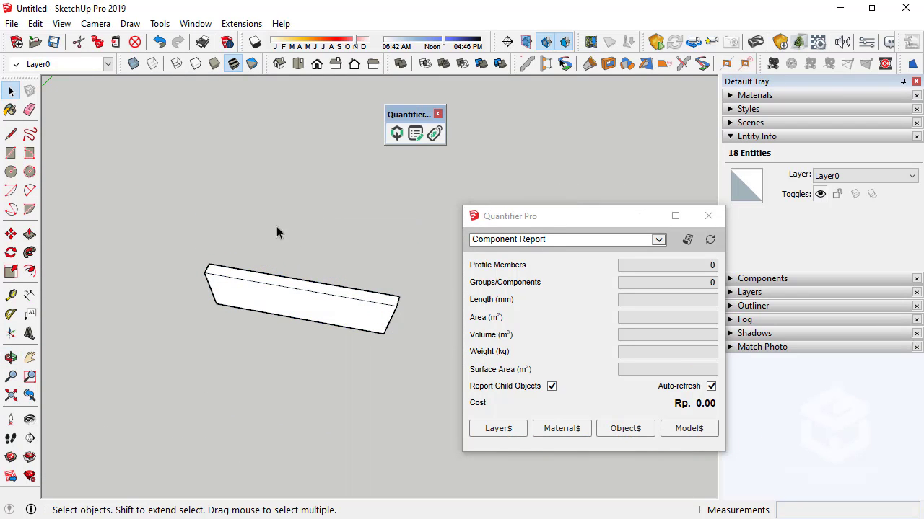
{"action": "left_click", "coordinate": [277, 230]}
- Unhide all hidden objects to bring back the square foundation
{"action": "left_click", "coordinate": [34, 23]}
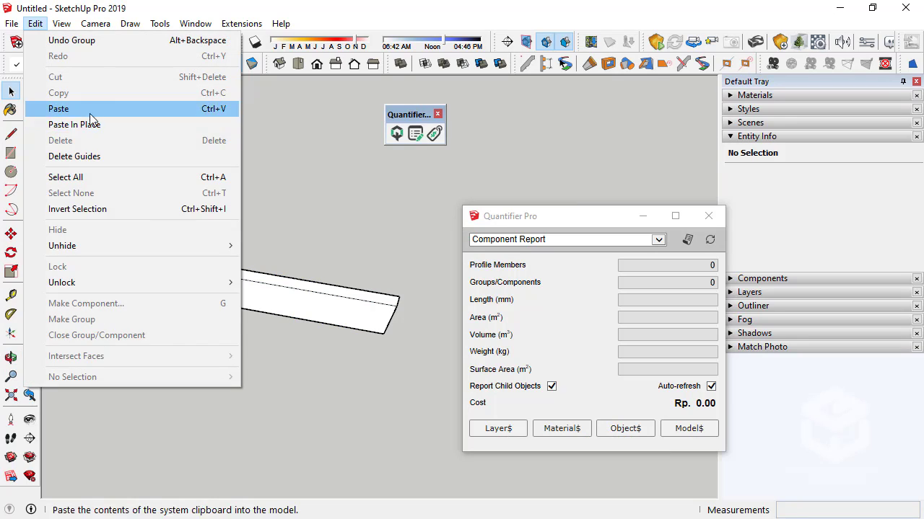
{"action": "mouse_move", "coordinate": [217, 246]}
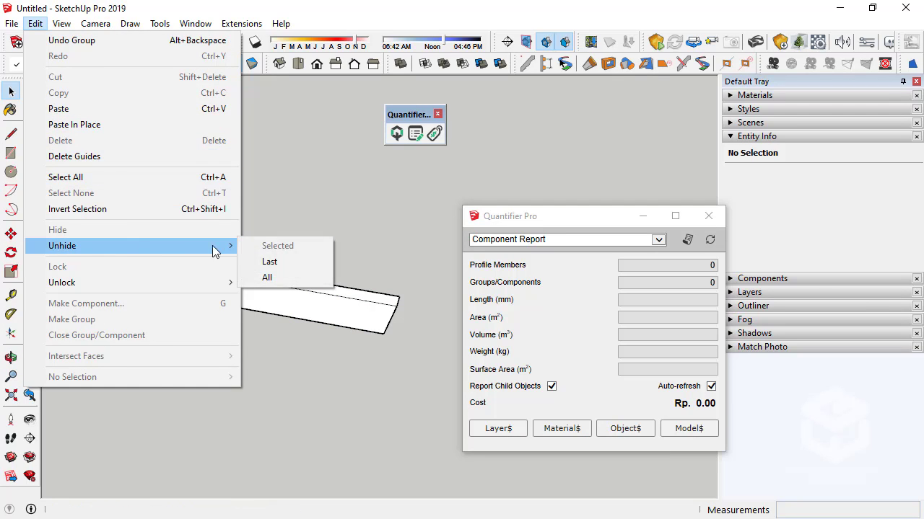
{"action": "left_click", "coordinate": [291, 278]}
{"action": "middle_click_drag", "start_coordinate": [373, 299], "coordinate": [291, 275]}
{"action": "scroll", "coordinate": [290, 283], "scroll_direction": "down", "scroll_amount": 1}
- Examine the Quantifier Pro take-offs of the square foundation and dividing beam groups, both combined and individually
{"action": "key", "text": "ctrl+a"}
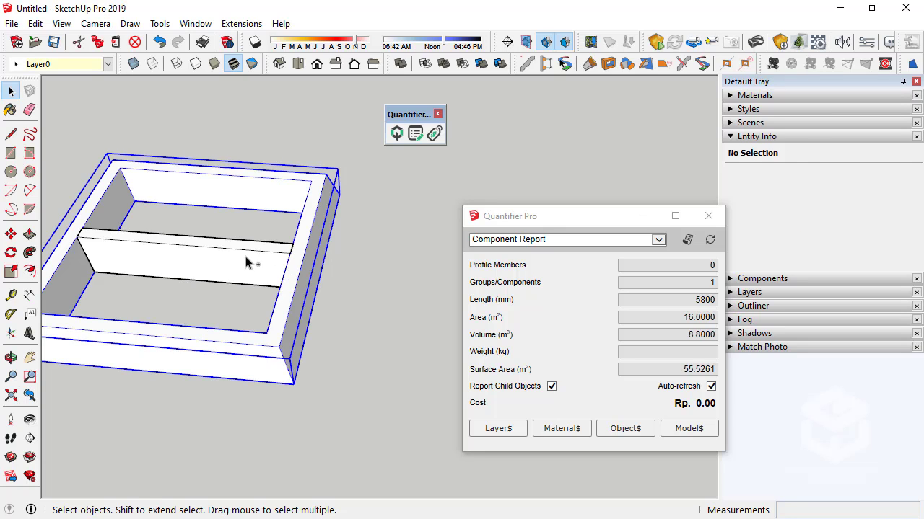
{"action": "scroll", "coordinate": [166, 275], "scroll_direction": "down", "scroll_amount": 1}
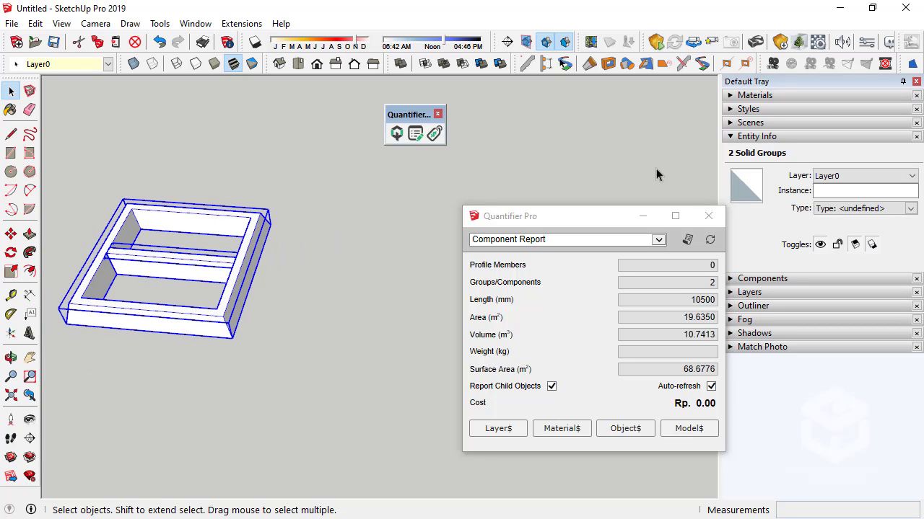
{"action": "left_click", "coordinate": [224, 297]}
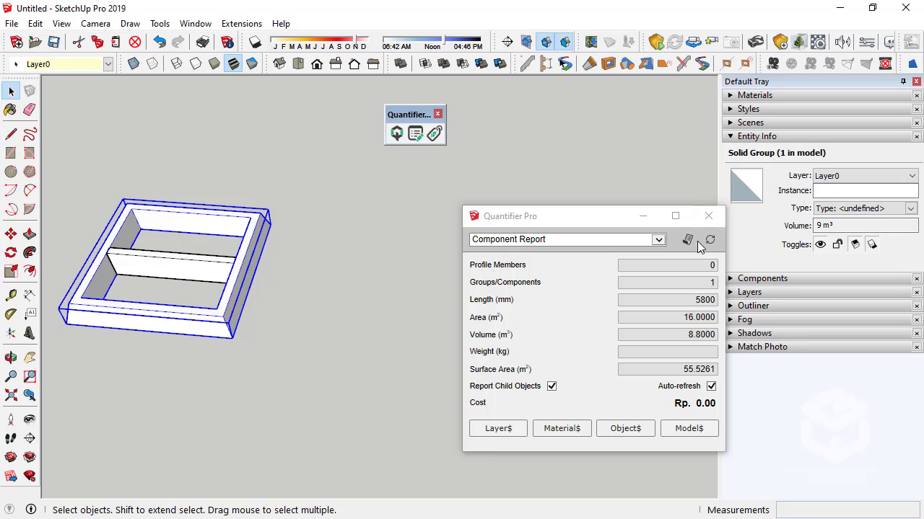
{"action": "left_click", "coordinate": [182, 279]}
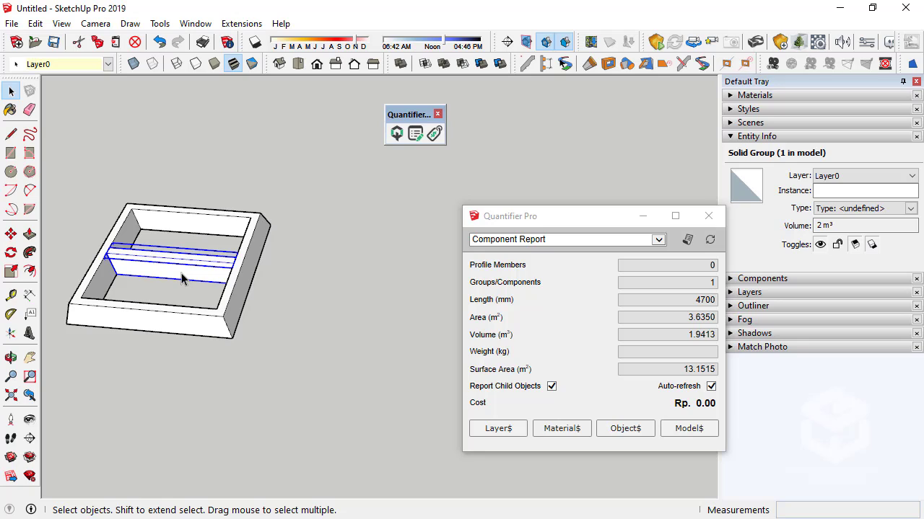
{"action": "left_click", "coordinate": [238, 294], "text": "ctrl"}
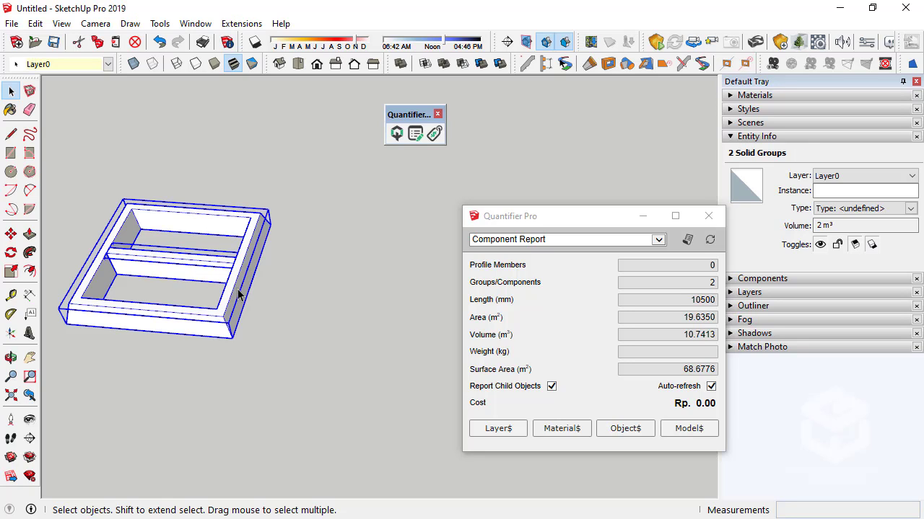
- Reselect both foundation groups and highlight their combined volume in the component report
{"action": "left_click", "coordinate": [278, 290]}
{"action": "left_click_drag", "start_coordinate": [248, 320], "coordinate": [195, 243]}
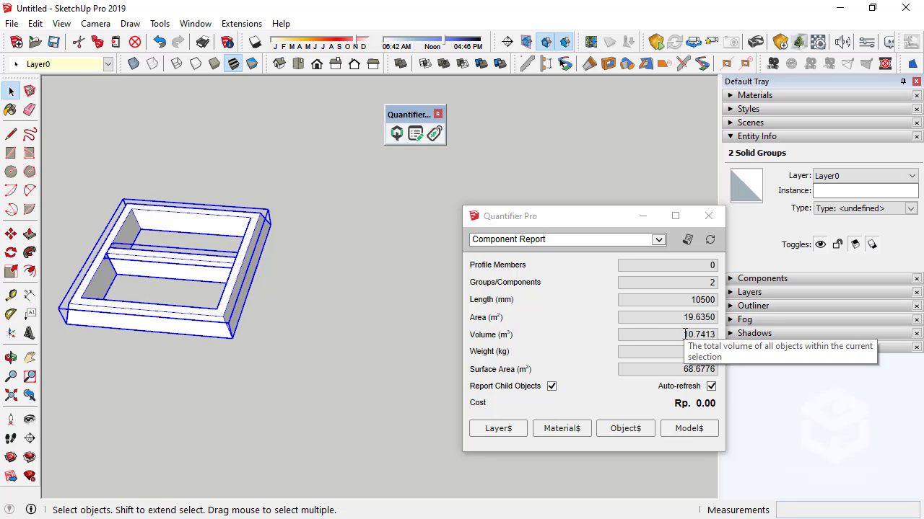
{"action": "left_click_drag", "start_coordinate": [671, 337], "coordinate": [726, 345]}
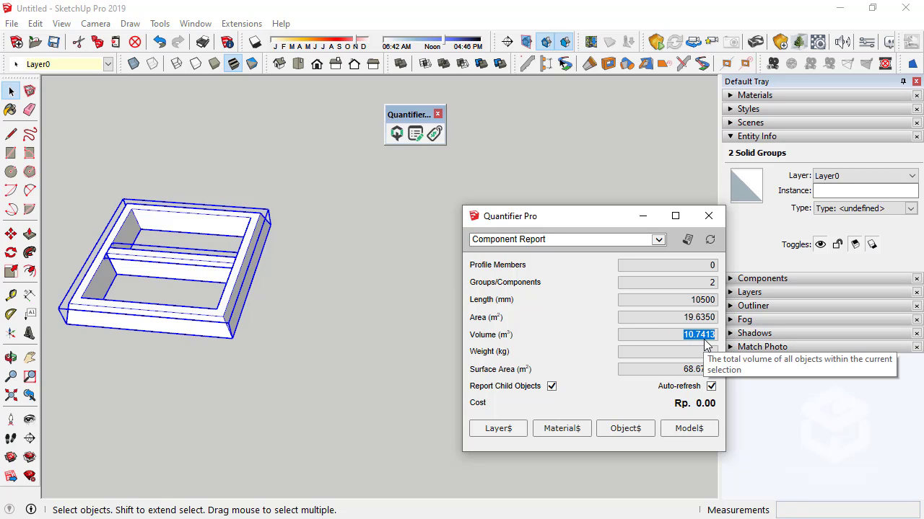
- Recheck the component report for the dividing beam and the square foundation one at a time, and clear the selection
{"action": "left_click", "coordinate": [401, 311]}
{"action": "left_click", "coordinate": [225, 280]}
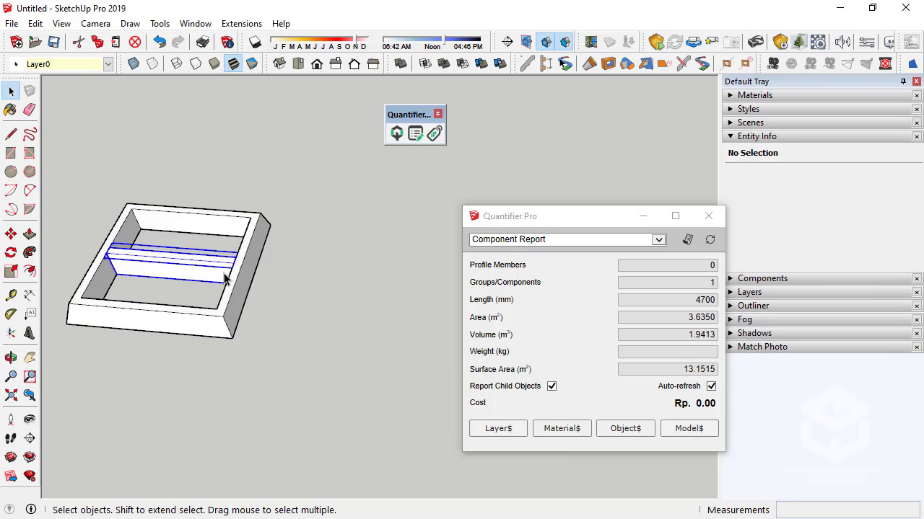
{"action": "left_click", "coordinate": [242, 291]}
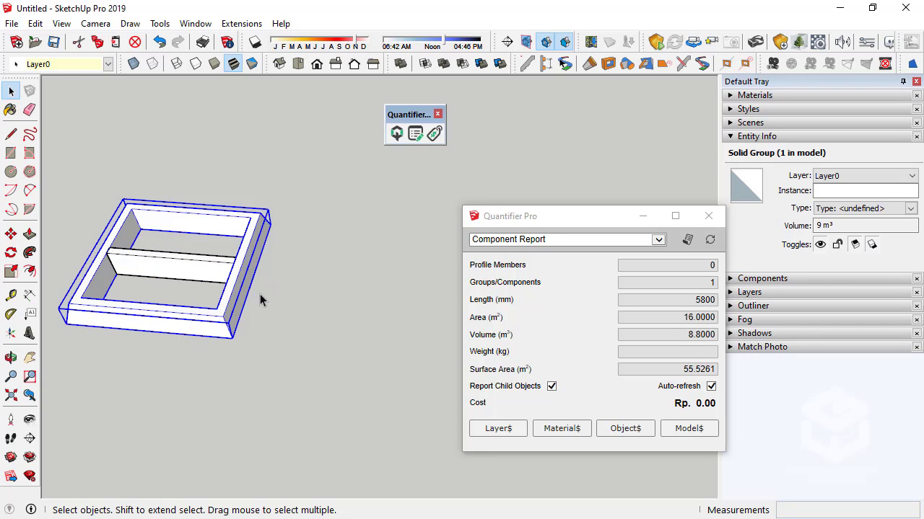
{"action": "left_click", "coordinate": [210, 278]}
{"action": "left_click", "coordinate": [239, 293]}
{"action": "left_click", "coordinate": [265, 302]}
{"action": "scroll", "coordinate": [238, 282], "scroll_direction": "down", "scroll_amount": 5}
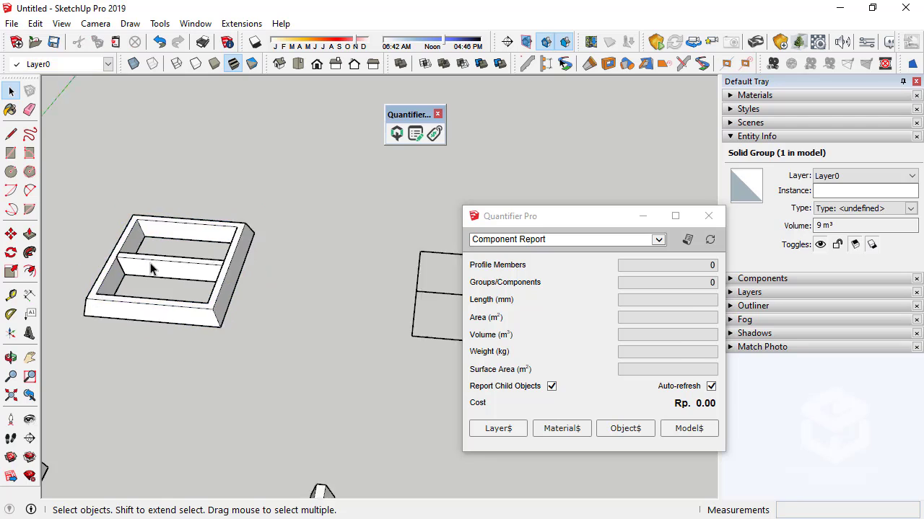
- Build Pondasi Batu 0,80 x 0,80 profile members along the seven edges of the ungrouped square outline and its dividing line
{"action": "middle_click_drag", "start_coordinate": [220, 262], "coordinate": [197, 275]}
{"action": "scroll", "coordinate": [365, 268], "scroll_direction": "up", "scroll_amount": 5}
{"action": "scroll", "coordinate": [264, 278], "scroll_direction": "down", "scroll_amount": 3}
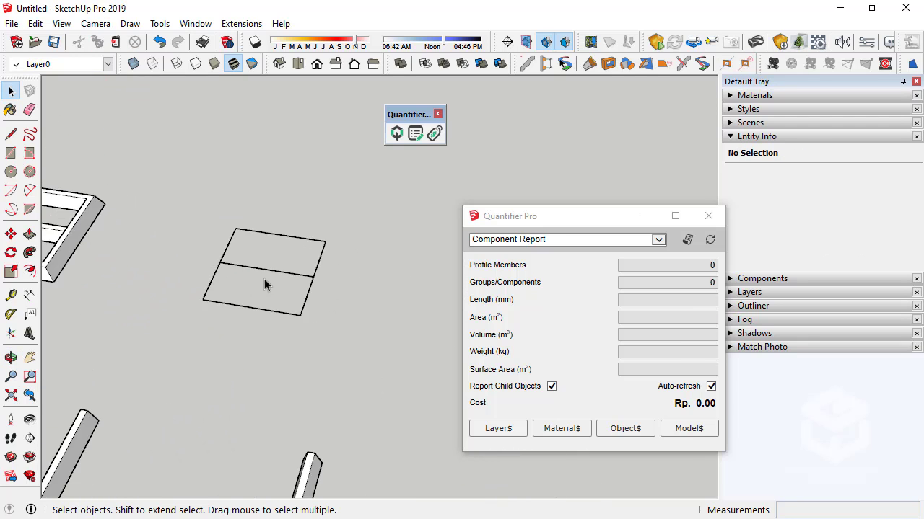
{"action": "middle_click_drag", "start_coordinate": [264, 278], "coordinate": [311, 306]}
{"action": "left_click_drag", "start_coordinate": [348, 388], "coordinate": [96, 116]}
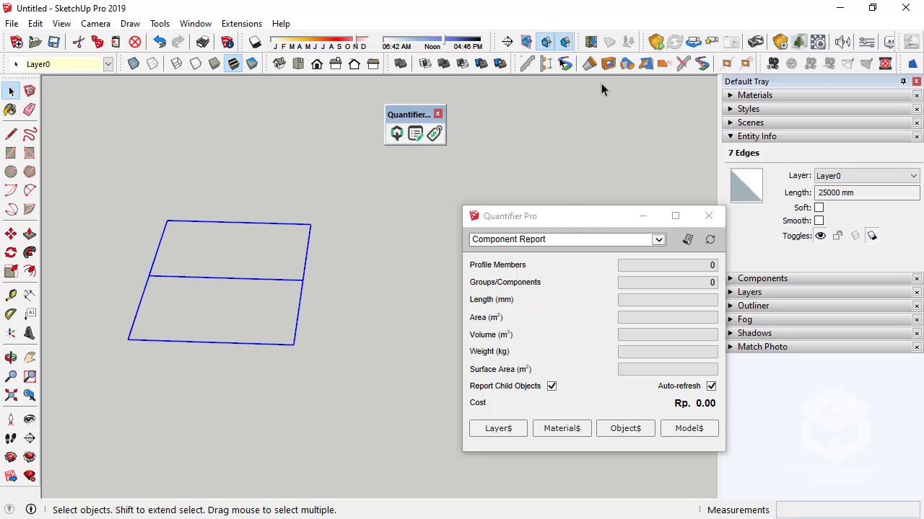
{"action": "left_click", "coordinate": [529, 63]}
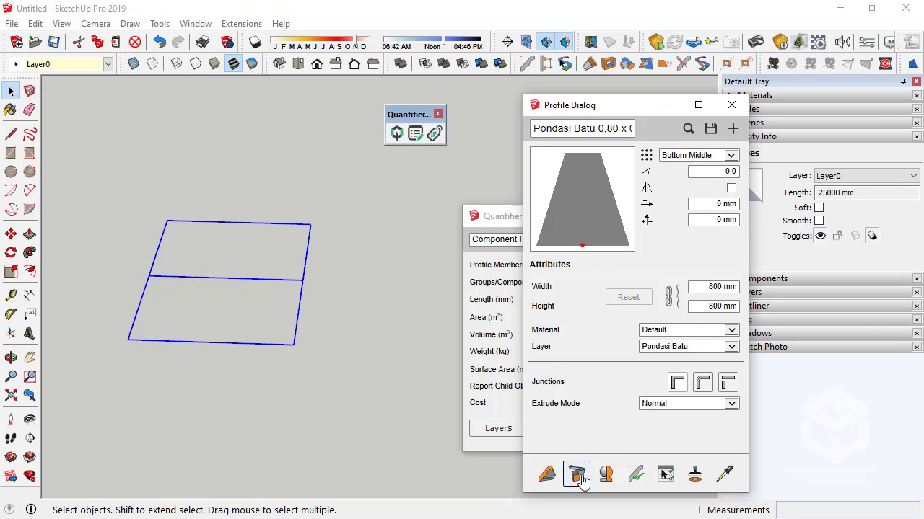
{"action": "left_click", "coordinate": [245, 280]}
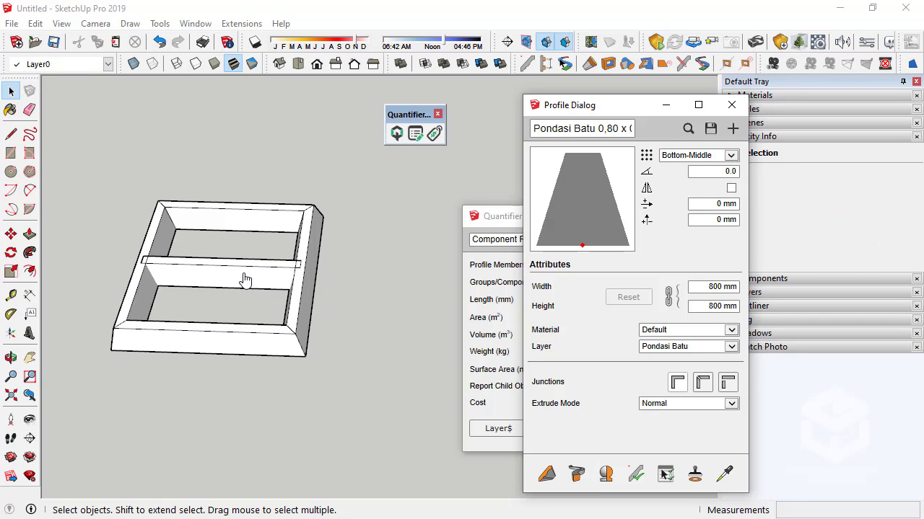
- Inspect the junctions of the new profile-member foundation and check the square member and dividing beam individually
{"action": "middle_click_drag", "start_coordinate": [230, 283], "coordinate": [223, 260]}
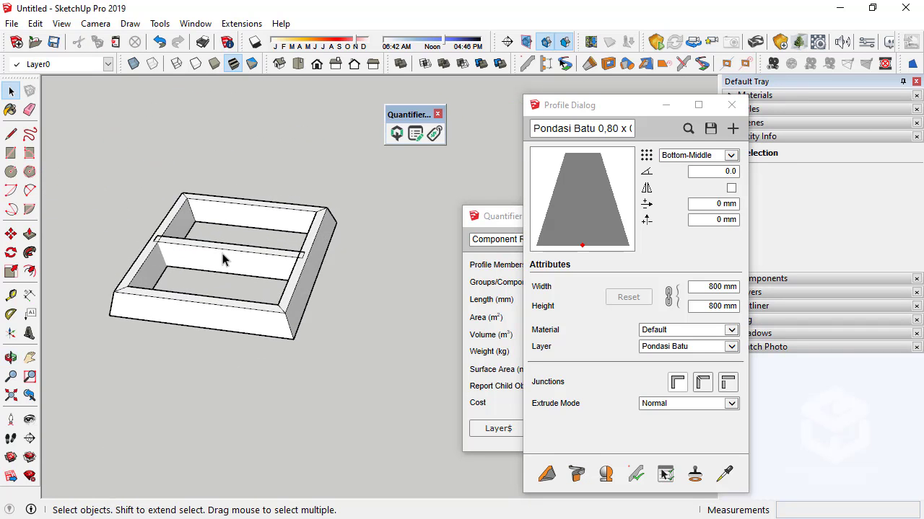
{"action": "scroll", "coordinate": [214, 264], "scroll_direction": "down", "scroll_amount": 3}
{"action": "scroll", "coordinate": [214, 264], "scroll_direction": "up", "scroll_amount": 6}
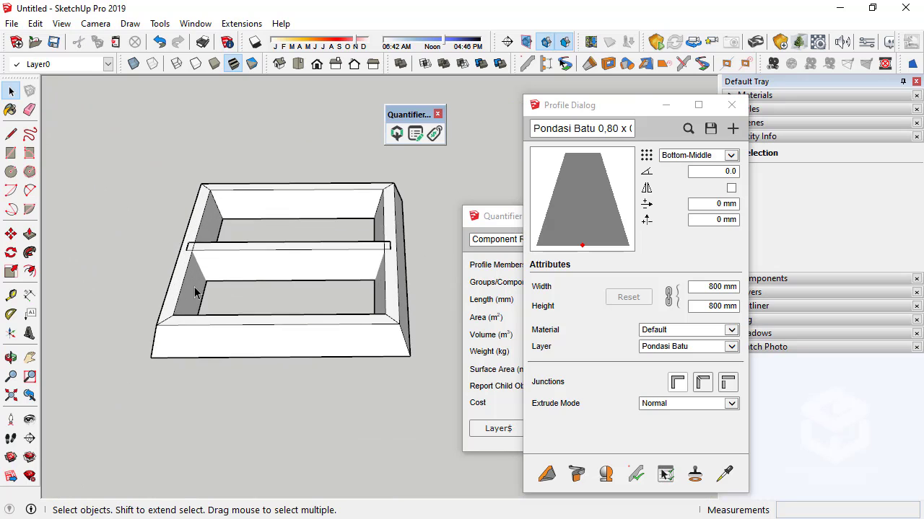
{"action": "middle_click_drag", "start_coordinate": [199, 291], "coordinate": [107, 323]}
{"action": "scroll", "coordinate": [107, 324], "scroll_direction": "down", "scroll_amount": 5}
{"action": "middle_click_drag", "start_coordinate": [246, 366], "coordinate": [217, 269]}
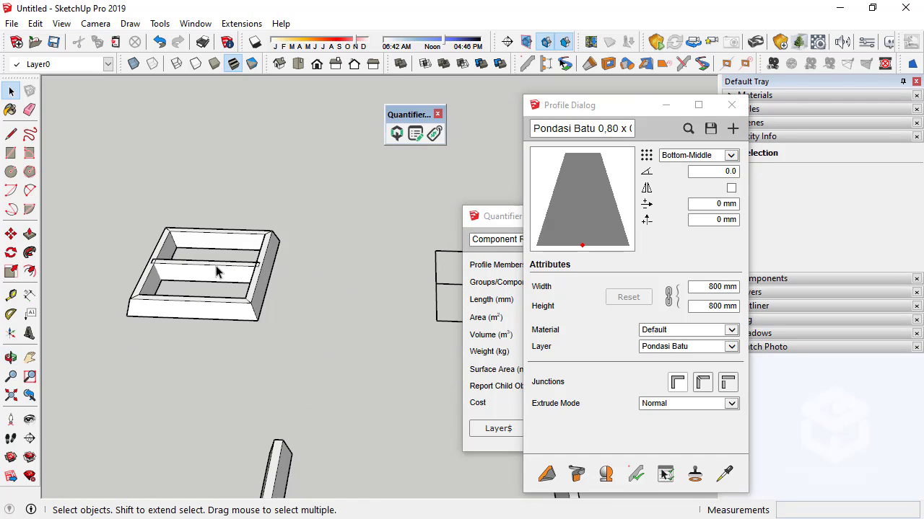
{"action": "scroll", "coordinate": [217, 269], "scroll_direction": "up", "scroll_amount": 4}
{"action": "left_click", "coordinate": [193, 348]}
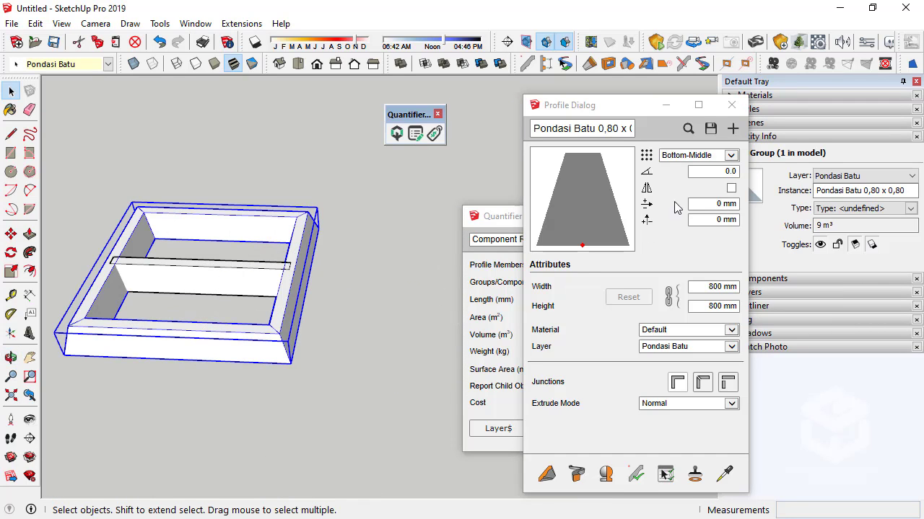
{"action": "left_click", "coordinate": [211, 279]}
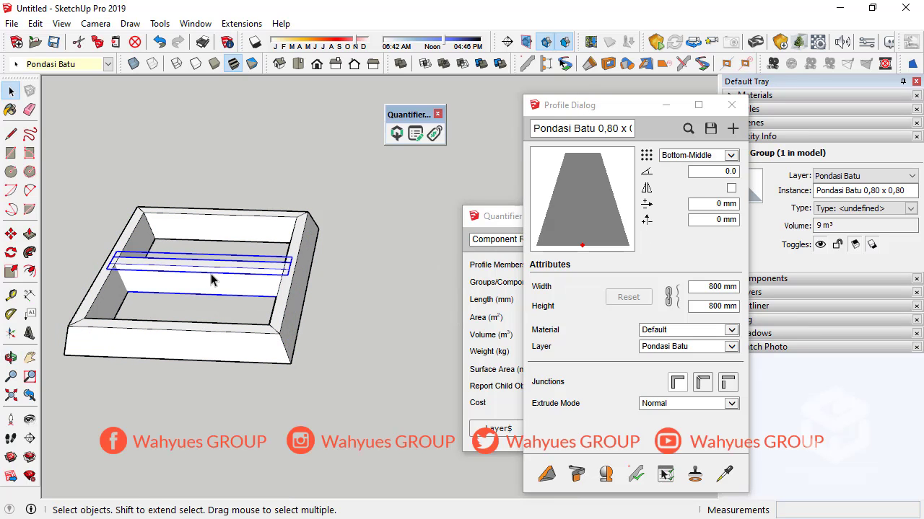
- Uncover the Quantifier Pro report and examine the combined take-off of the new square and dividing beam profile members
{"action": "scroll", "coordinate": [132, 308], "scroll_direction": "down", "scroll_amount": 2}
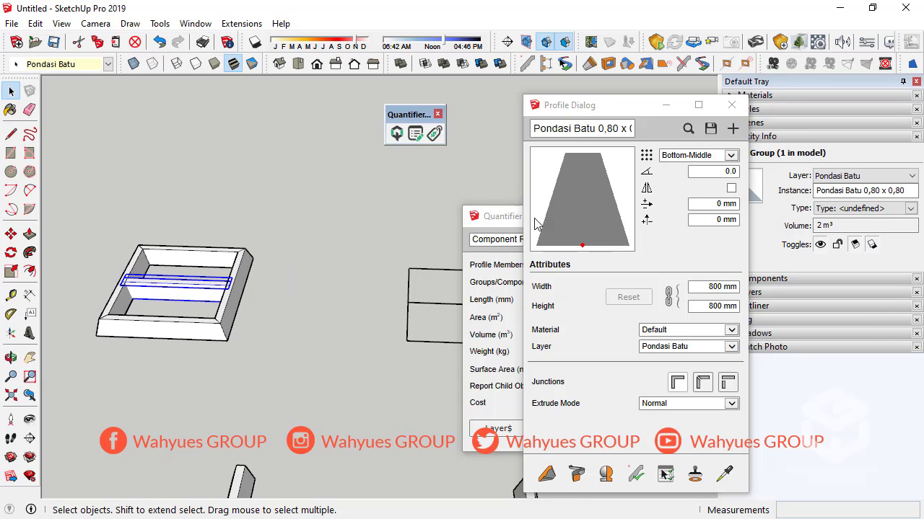
{"action": "left_click_drag", "start_coordinate": [512, 216], "coordinate": [362, 163]}
{"action": "left_click", "coordinate": [234, 304], "text": "ctrl"}
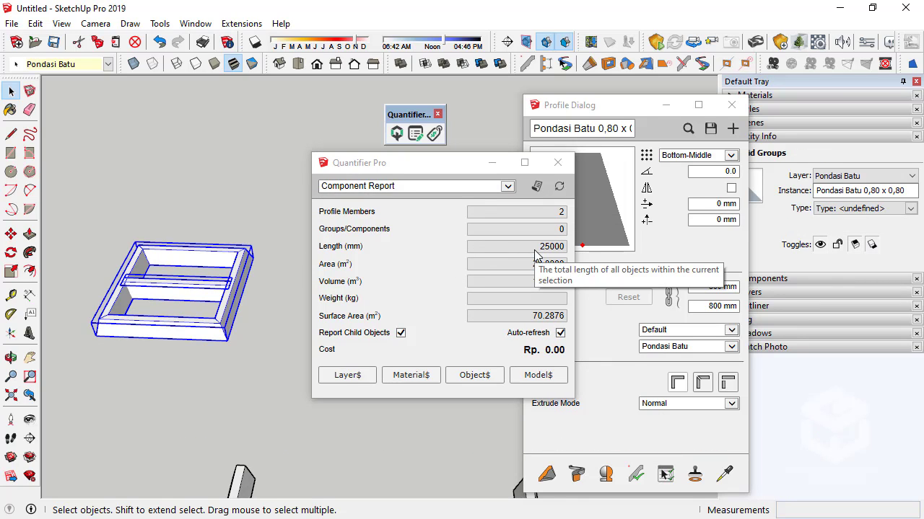
{"action": "scroll", "coordinate": [226, 296], "scroll_direction": "down", "scroll_amount": 5}
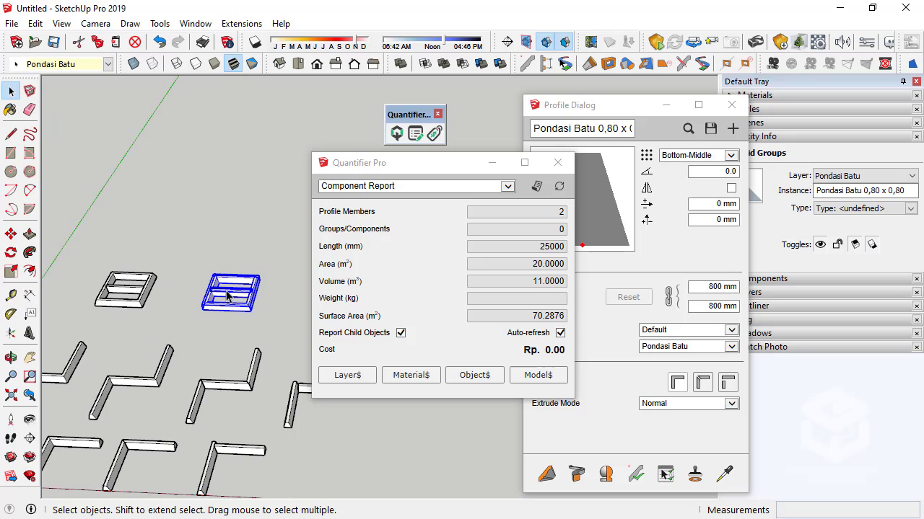
- Examine the component report of the earlier grouped foundation, both combined and for its dividing beam alone
{"action": "left_click", "coordinate": [139, 301]}
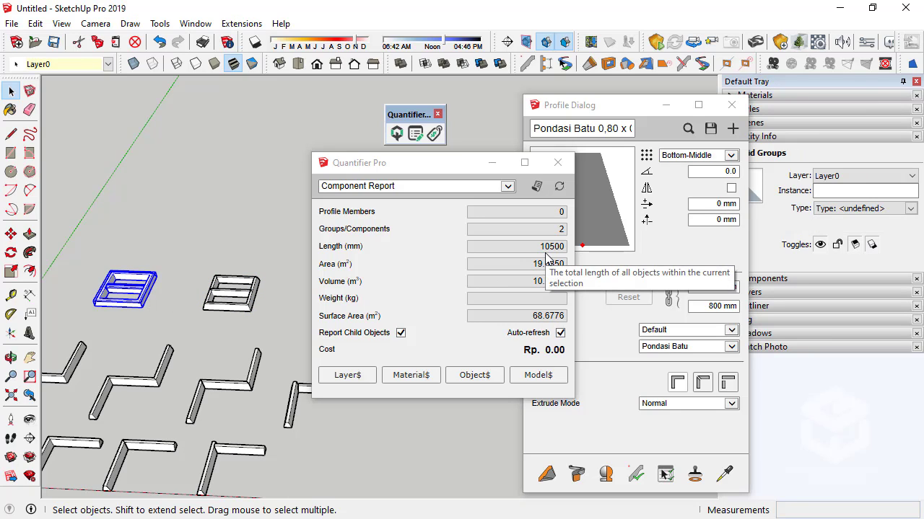
{"action": "scroll", "coordinate": [98, 293], "scroll_direction": "up", "scroll_amount": 4}
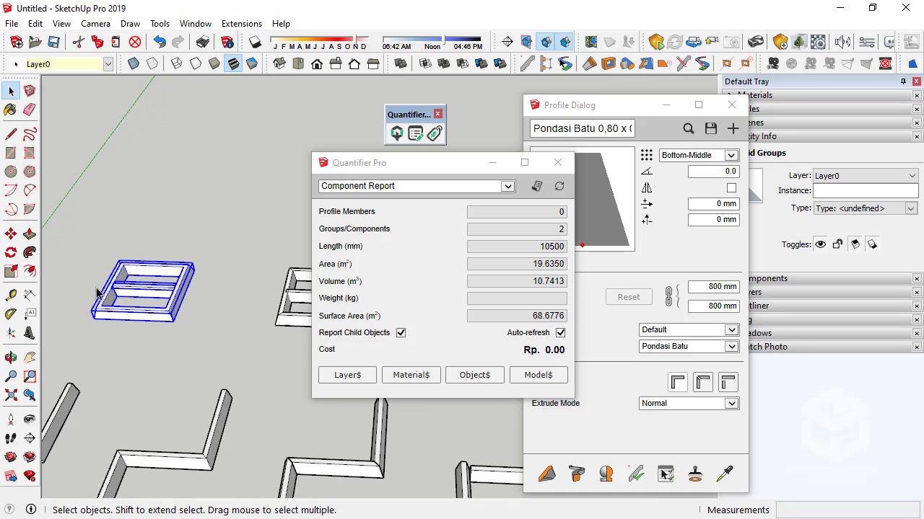
{"action": "scroll", "coordinate": [192, 287], "scroll_direction": "down", "scroll_amount": 3}
{"action": "left_click", "coordinate": [148, 352]}
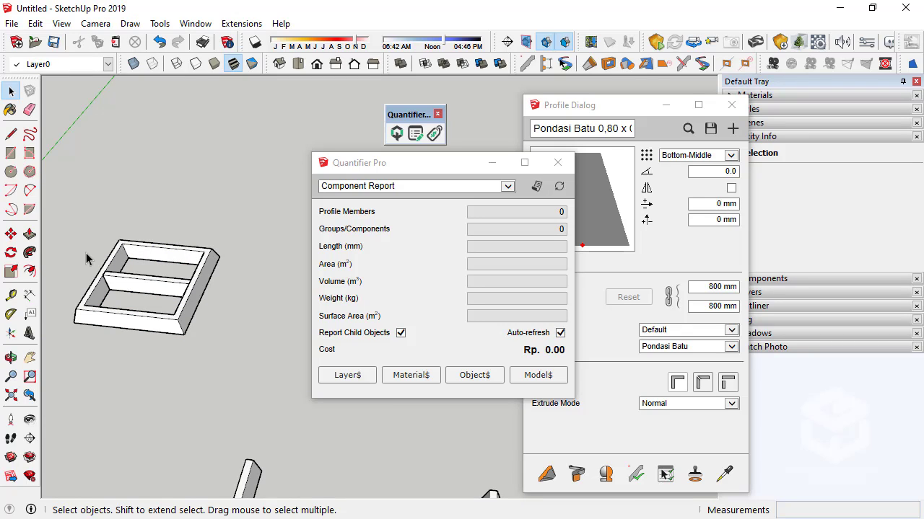
{"action": "left_click", "coordinate": [150, 284]}
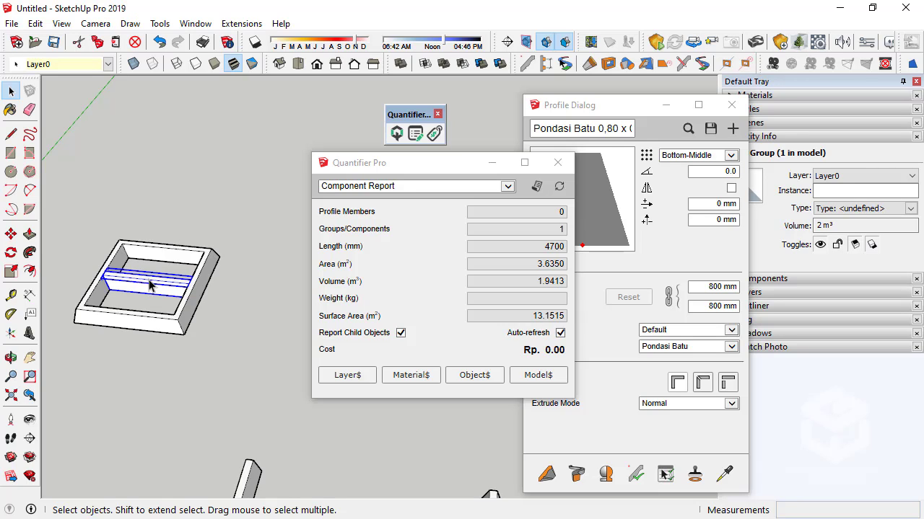
- Recheck the combined volume of the square and dividing beam profile members, and clear the selection
{"action": "scroll", "coordinate": [106, 277], "scroll_direction": "down", "scroll_amount": 3}
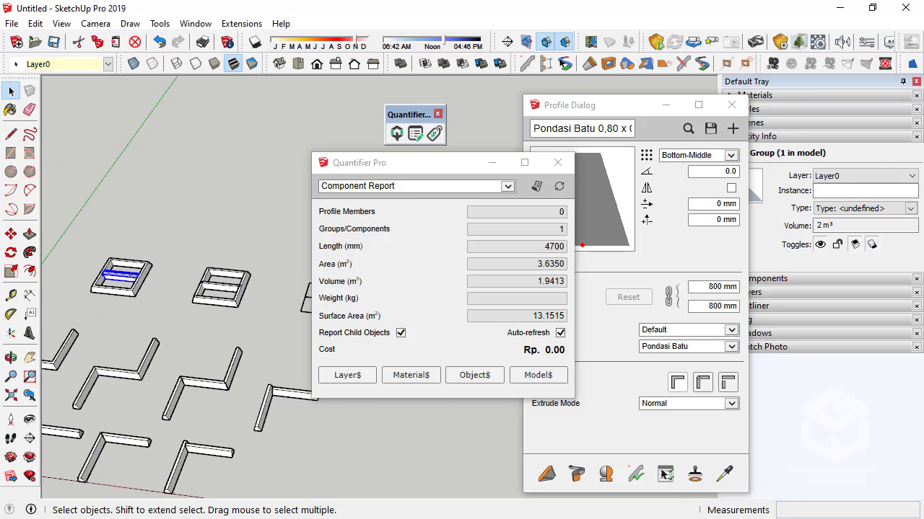
{"action": "left_click", "coordinate": [243, 308]}
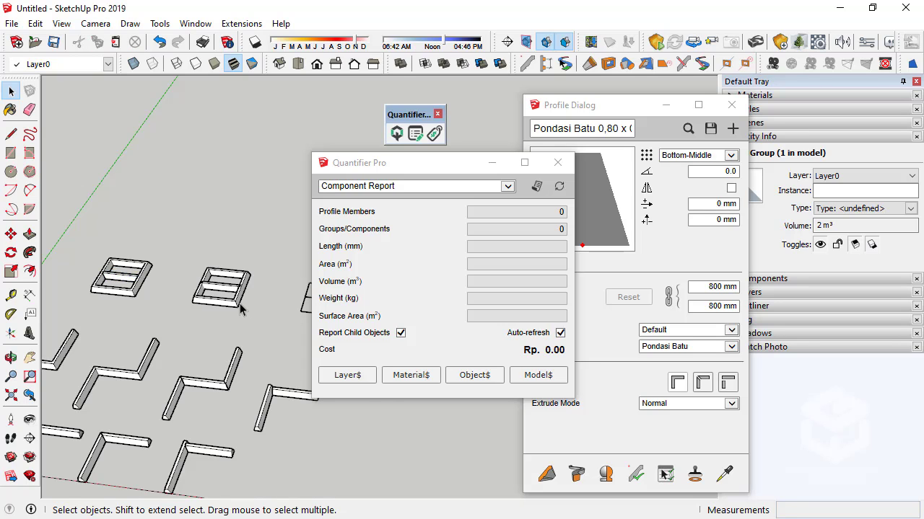
{"action": "scroll", "coordinate": [240, 308], "scroll_direction": "up", "scroll_amount": 5}
{"action": "left_click", "coordinate": [238, 298]}
{"action": "left_click", "coordinate": [216, 243], "text": "shift"}
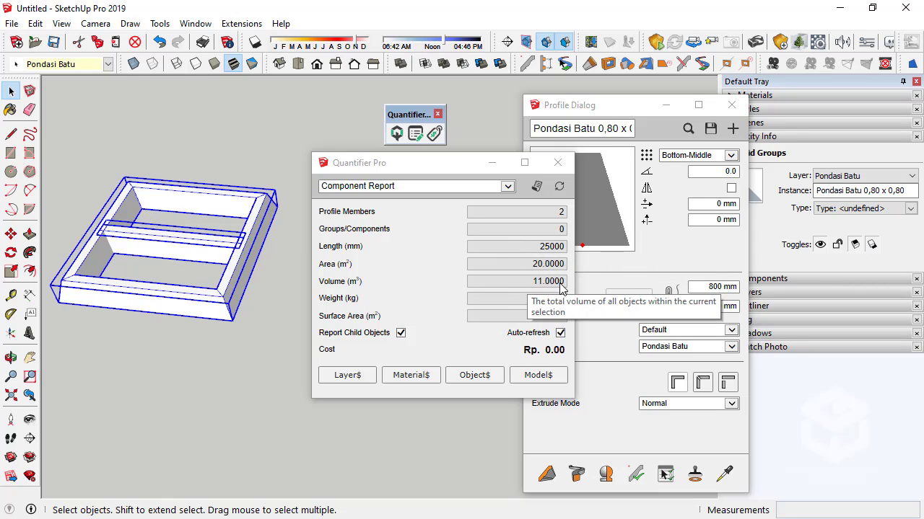
{"action": "left_click", "coordinate": [260, 283]}
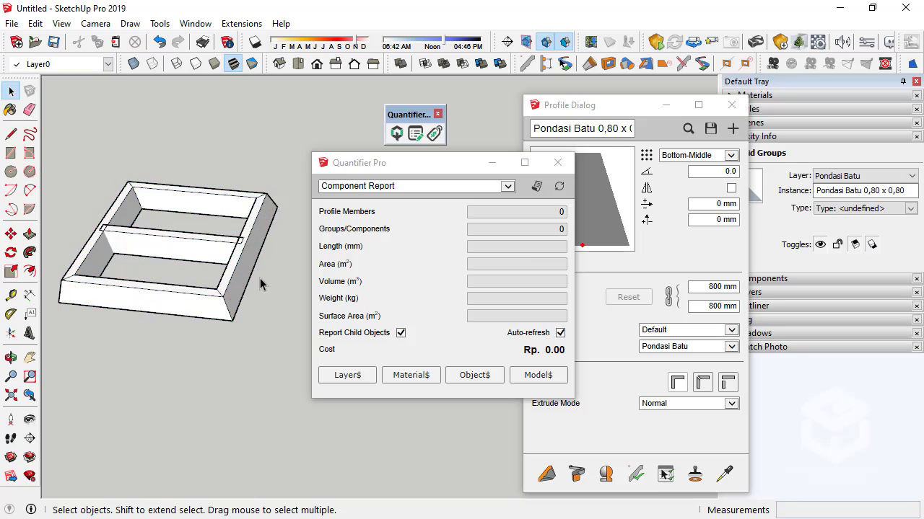
- Compare the combined component reports of the grouped foundation and the profile-member foundation
{"action": "scroll", "coordinate": [261, 284], "scroll_direction": "down", "scroll_amount": 5}
{"action": "left_click", "coordinate": [116, 262]}
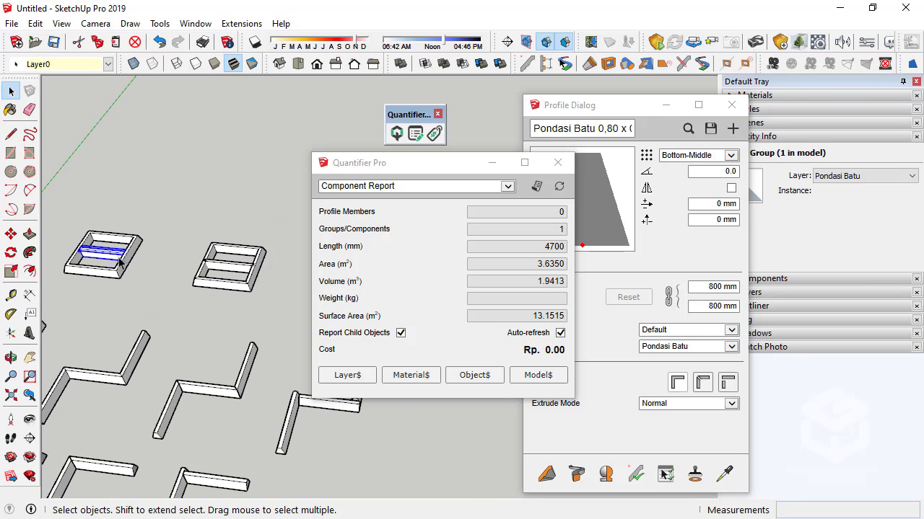
{"action": "left_click", "coordinate": [126, 269], "text": "shift"}
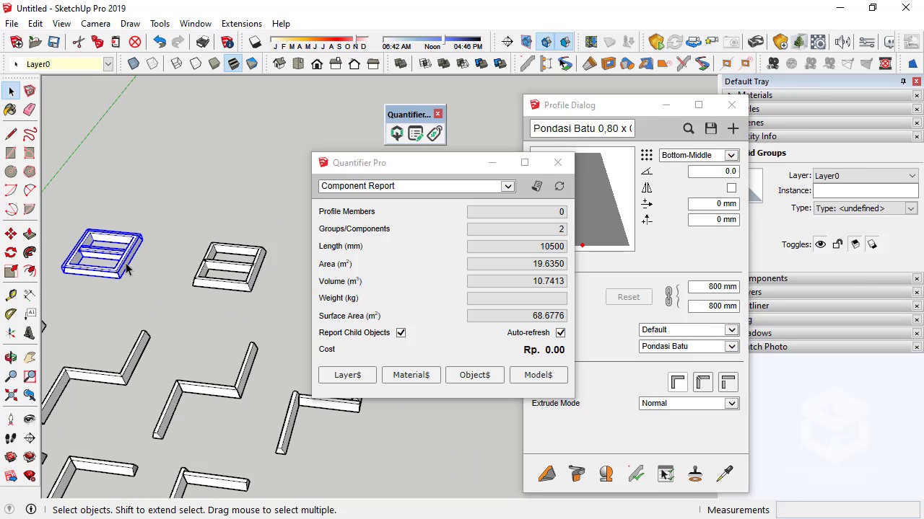
{"action": "left_click", "coordinate": [232, 289]}
{"action": "left_click", "coordinate": [237, 272], "text": "shift"}
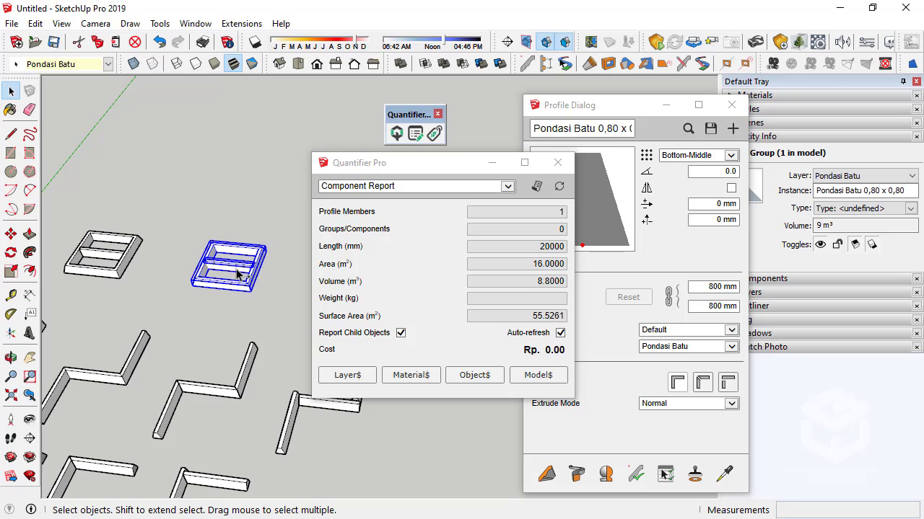
- Compare the component report of the grouped square foundation alone with that of the square profile member
{"action": "left_click", "coordinate": [106, 260]}
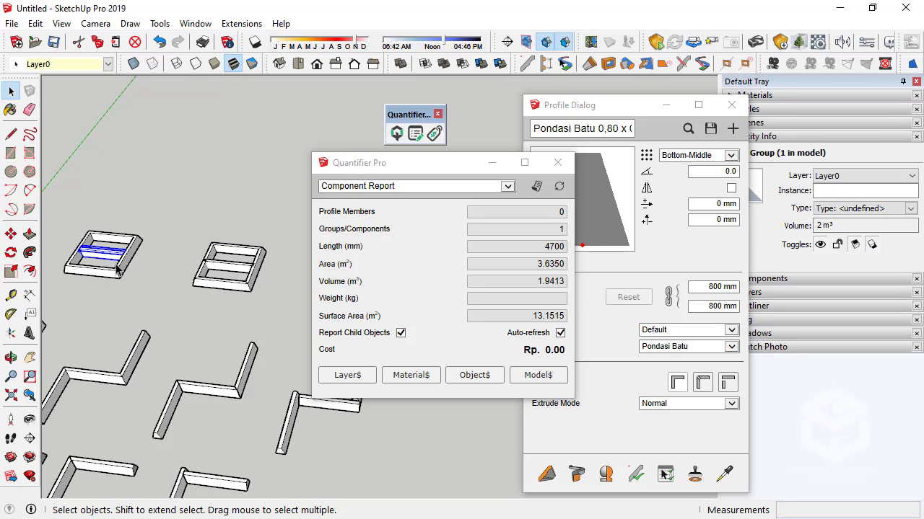
{"action": "left_click", "coordinate": [122, 273]}
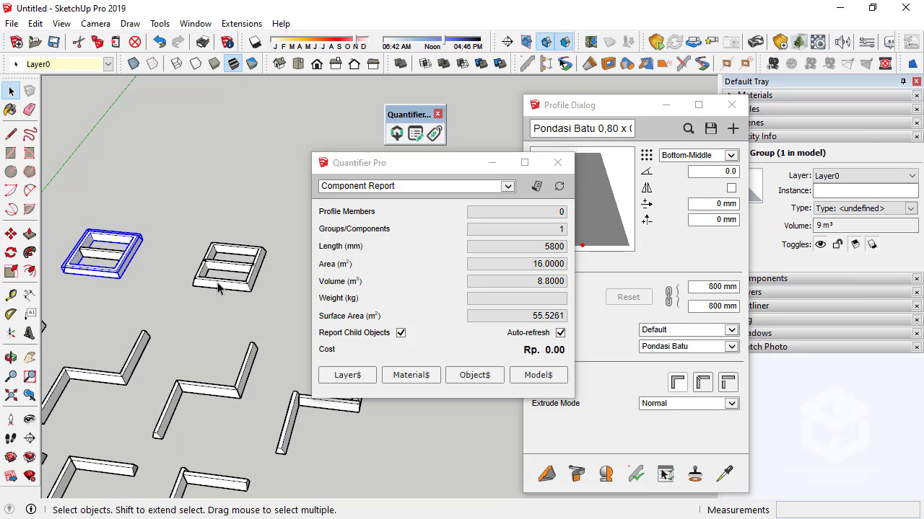
{"action": "left_click", "coordinate": [218, 287]}
{"action": "left_click", "coordinate": [115, 282]}
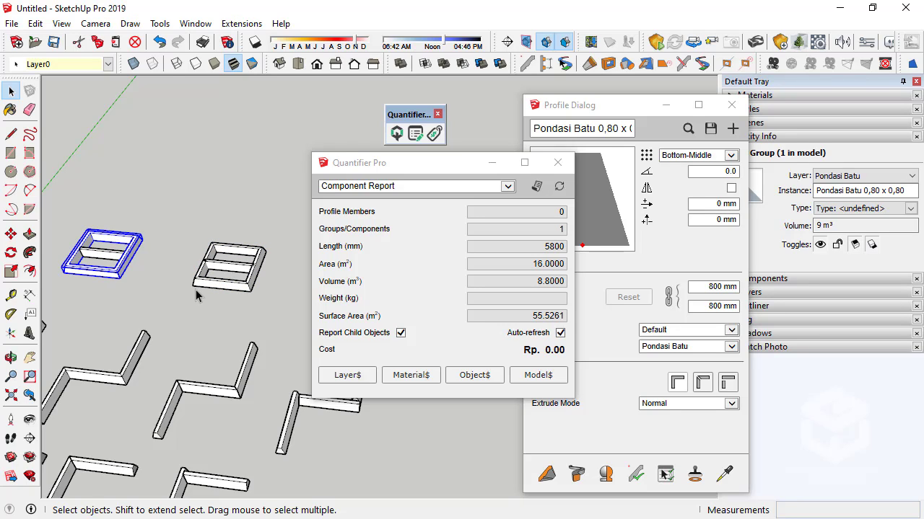
{"action": "left_click", "coordinate": [218, 288]}
{"action": "left_click", "coordinate": [113, 278]}
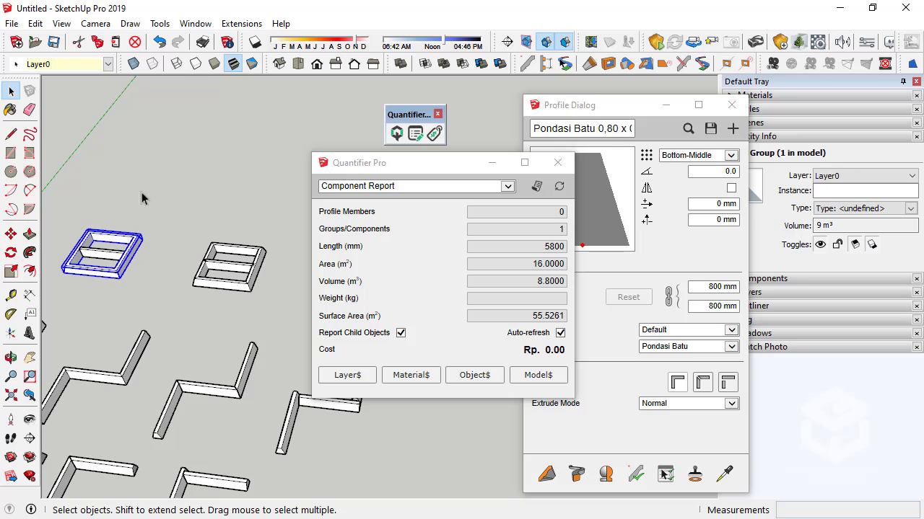
- Examine the dividing beam profile member's take-off and its overlap with the side of the square foundation
{"action": "middle_click_drag", "start_coordinate": [211, 269], "coordinate": [209, 272]}
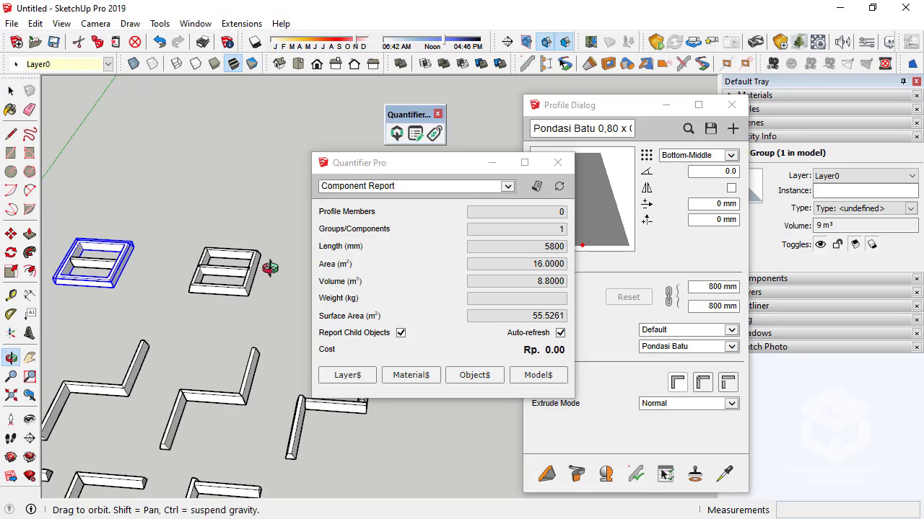
{"action": "scroll", "coordinate": [209, 271], "scroll_direction": "up", "scroll_amount": 10}
{"action": "left_click", "coordinate": [148, 302]}
{"action": "scroll", "coordinate": [122, 305], "scroll_direction": "up", "scroll_amount": 3}
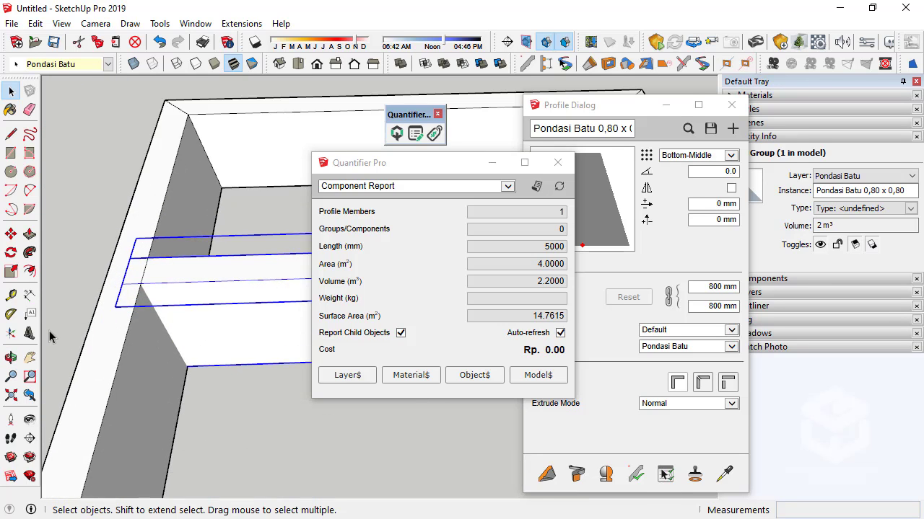
{"action": "middle_click_drag", "start_coordinate": [51, 334], "coordinate": [90, 359]}
{"action": "scroll", "coordinate": [90, 358], "scroll_direction": "up", "scroll_amount": 3}
{"action": "scroll", "coordinate": [123, 278], "scroll_direction": "down", "scroll_amount": 2}
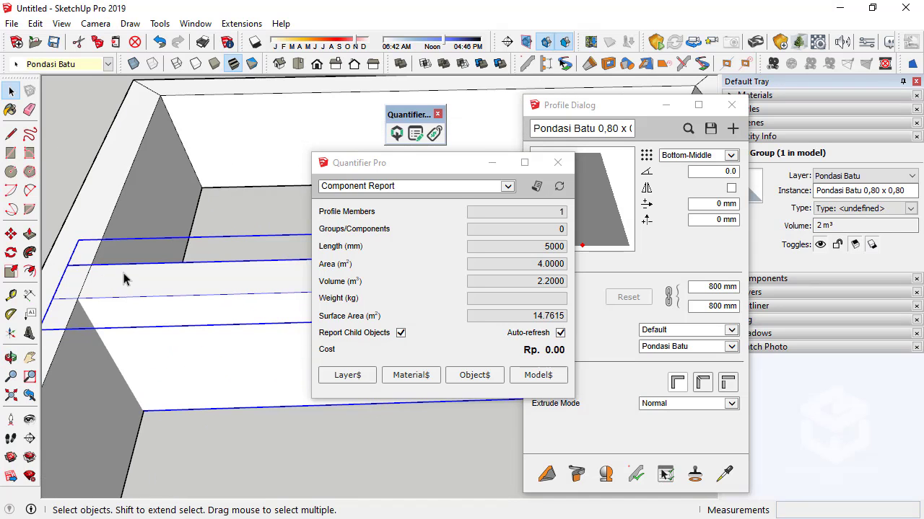
{"action": "middle_click_drag", "start_coordinate": [211, 244], "coordinate": [188, 280]}
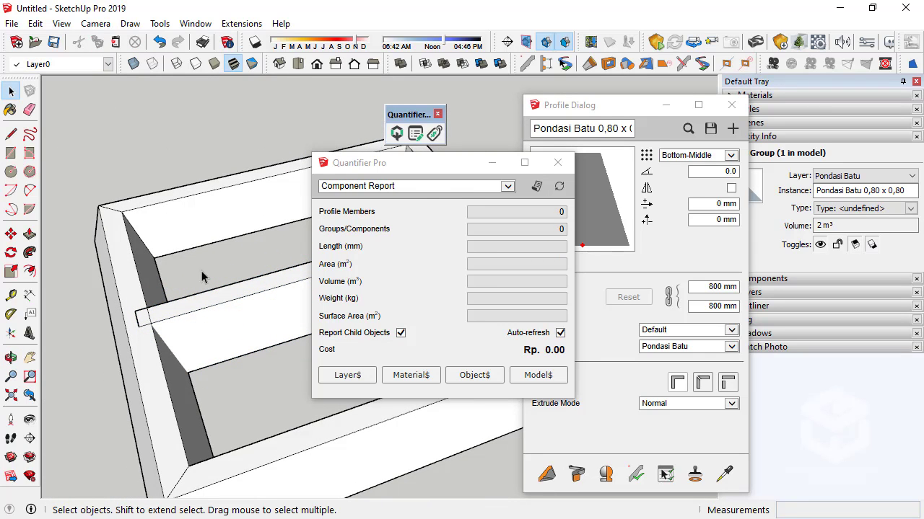
- Trim the left end of the dividing beam profile member to the square foundation's adjoining inner face with the Trim to Face tool
{"action": "left_click_drag", "start_coordinate": [450, 170], "coordinate": [629, 149]}
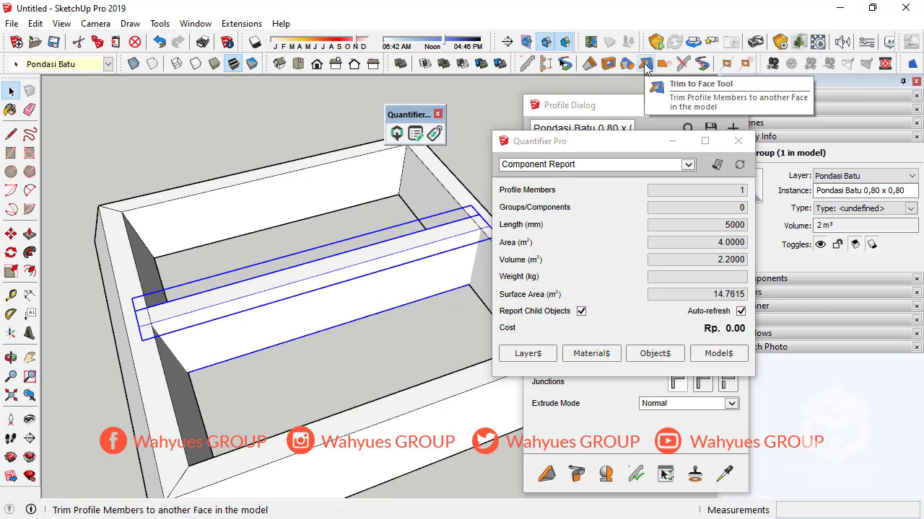
{"action": "left_click", "coordinate": [285, 237]}
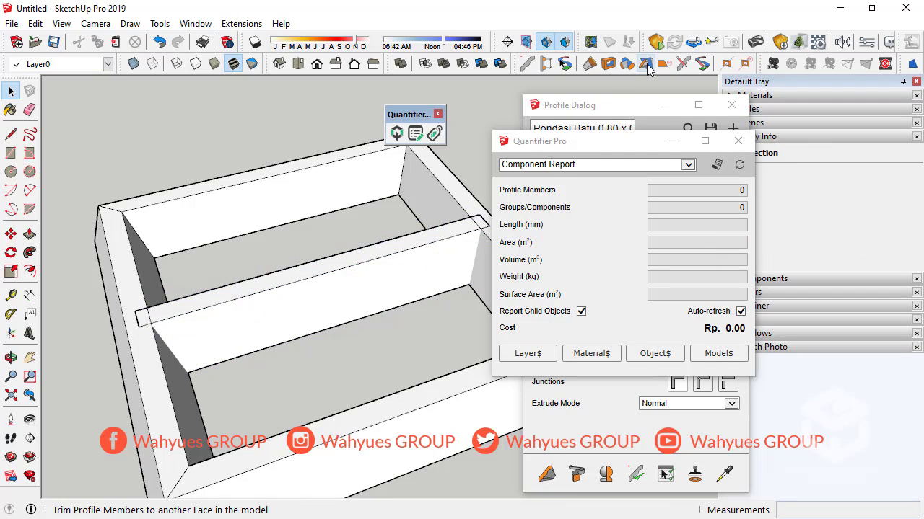
{"action": "left_click", "coordinate": [645, 64]}
{"action": "left_click", "coordinate": [180, 388]}
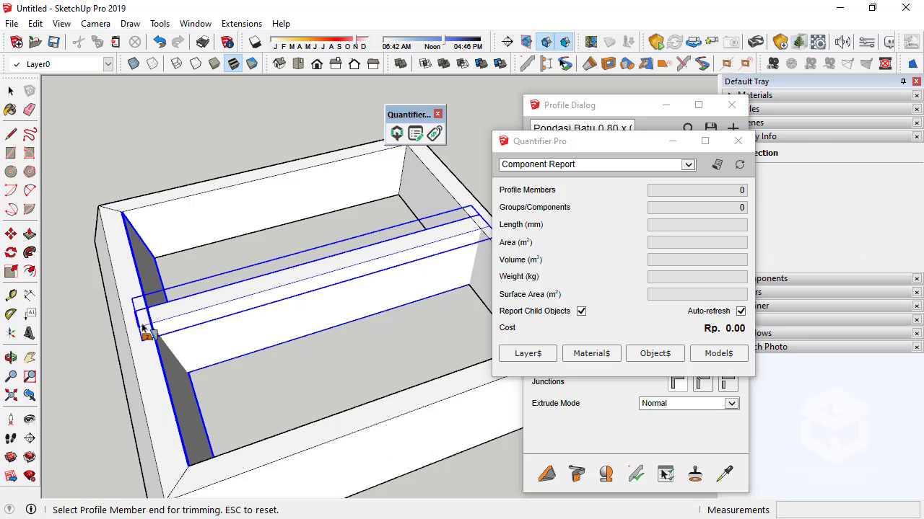
{"action": "scroll", "coordinate": [108, 346], "scroll_direction": "down", "scroll_amount": 5}
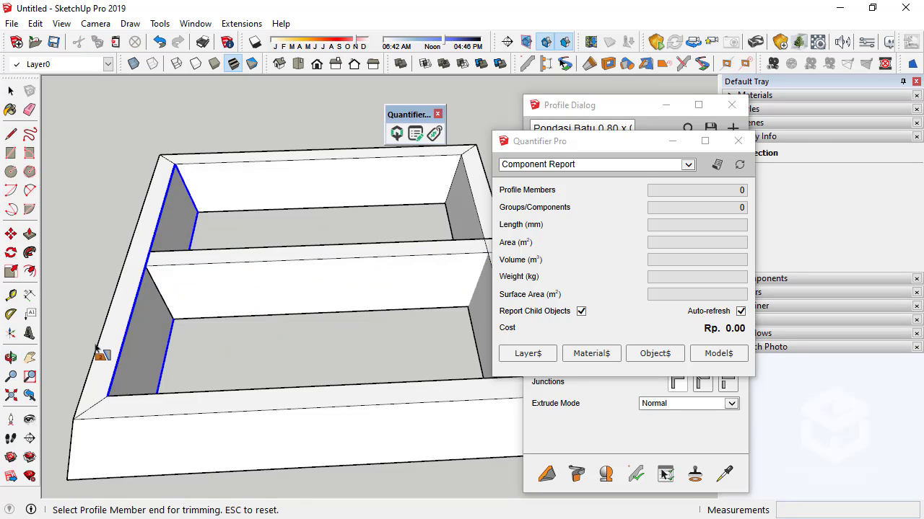
- Trim the right end of the dividing beam profile member to the square foundation's opposite inner face
{"action": "mouse_move", "coordinate": [300, 333]}
{"action": "middle_mouse_down"}
{"action": "mouse_move", "coordinate": [352, 352]}
{"action": "mouse_move", "coordinate": [304, 333]}
{"action": "middle_mouse_up"}
{"action": "key", "text": "Escape"}
{"action": "left_click", "coordinate": [350, 351]}
{"action": "left_click", "coordinate": [322, 292]}
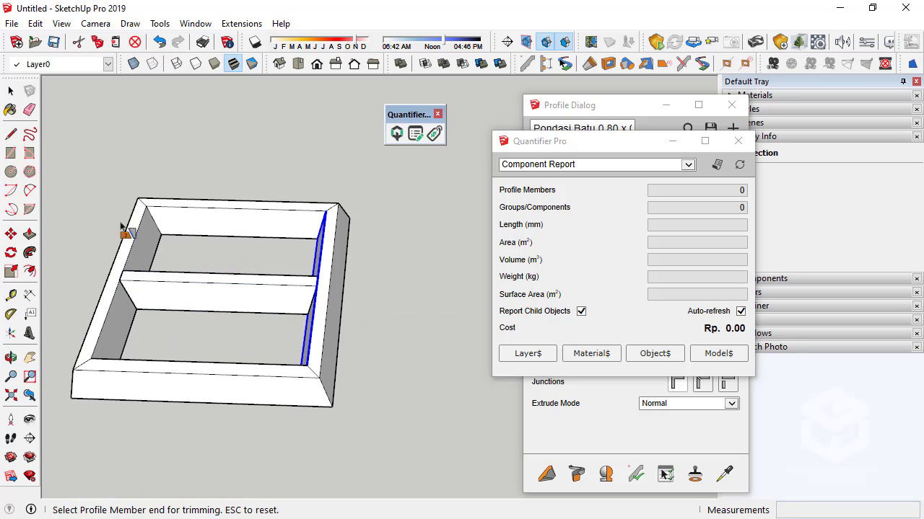
{"action": "left_click", "coordinate": [12, 91]}
- Compare the combined component report of the square and trimmed dividing beam profile members with that of the grouped foundation
{"action": "middle_click_drag", "start_coordinate": [229, 195], "coordinate": [238, 241]}
{"action": "left_click", "coordinate": [189, 277]}
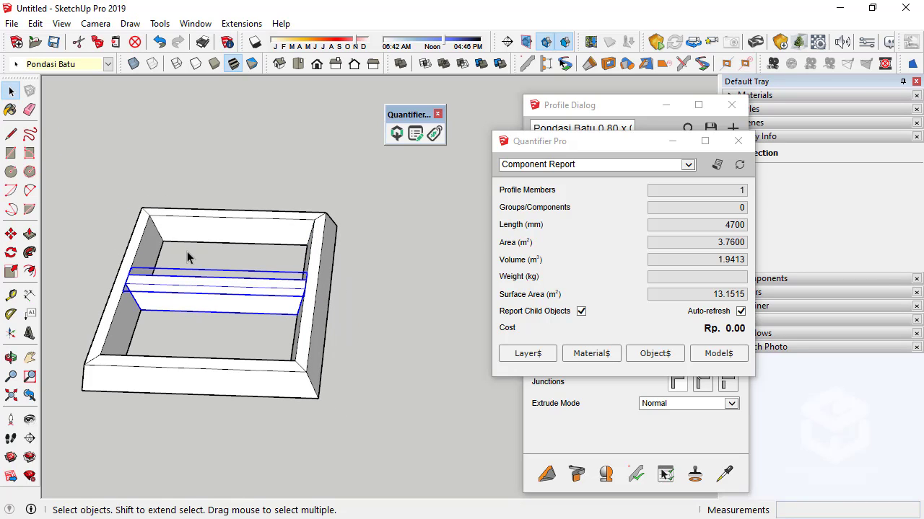
{"action": "left_click", "coordinate": [304, 356], "text": "shift"}
{"action": "scroll", "coordinate": [373, 277], "scroll_direction": "down", "scroll_amount": 4}
{"action": "middle_click_drag", "start_coordinate": [373, 274], "coordinate": [344, 276]}
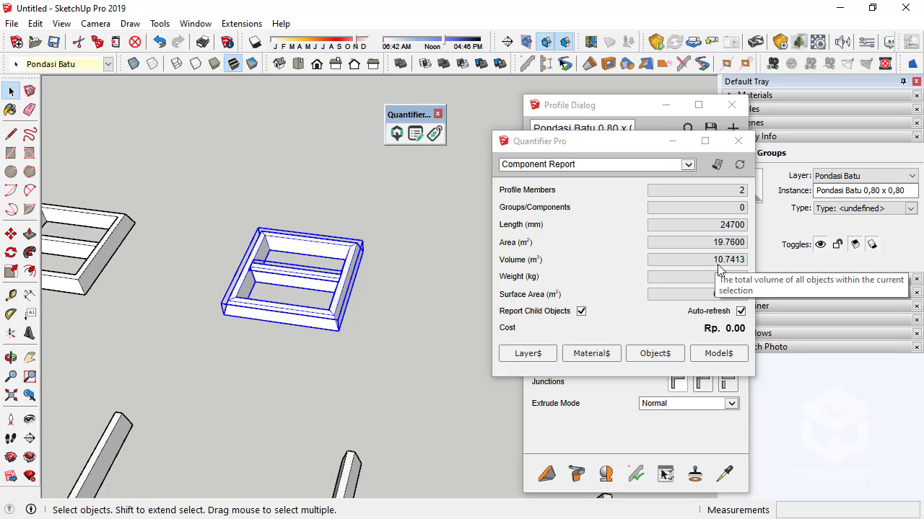
{"action": "scroll", "coordinate": [307, 285], "scroll_direction": "down", "scroll_amount": 5}
{"action": "left_click", "coordinate": [200, 272]}
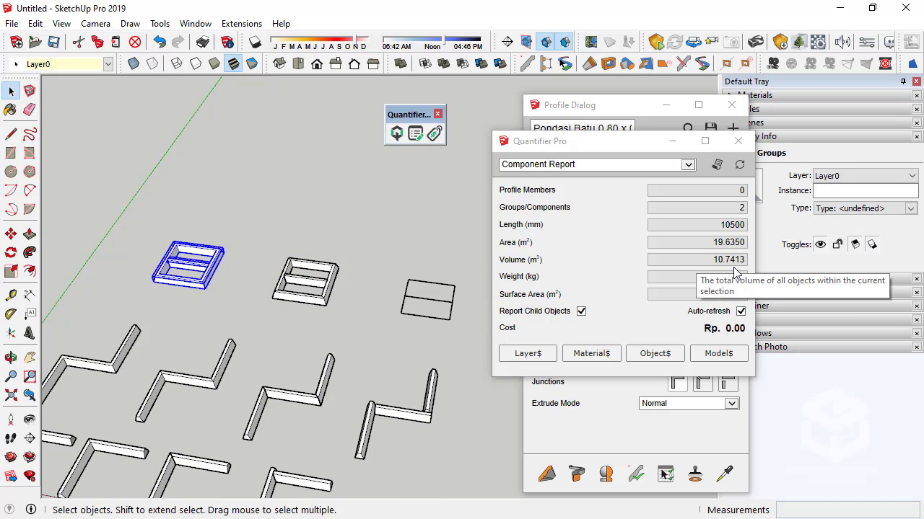
- Check the square profile member's component report alone and again together with the trimmed dividing beam
{"action": "left_click", "coordinate": [297, 261]}
{"action": "scroll", "coordinate": [313, 272], "scroll_direction": "up", "scroll_amount": 3}
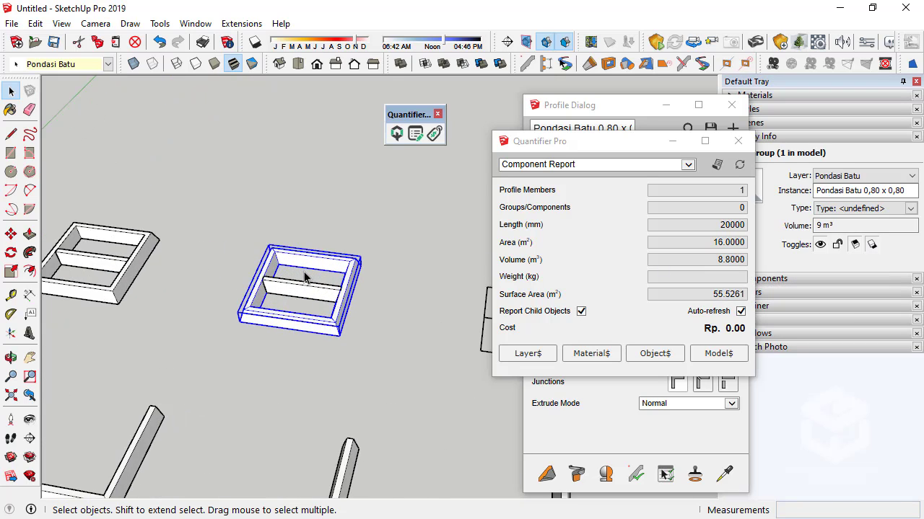
{"action": "scroll", "coordinate": [306, 276], "scroll_direction": "up", "scroll_amount": 2}
{"action": "left_click", "coordinate": [296, 303], "text": "shift"}
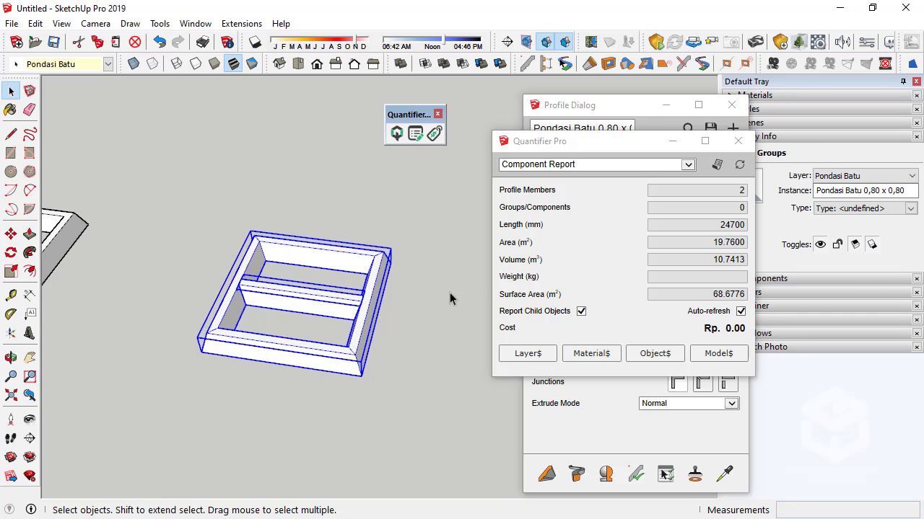
- Examine how the trimmed dividing beam meets the sloped inner faces of the square foundation at both ends
{"action": "scroll", "coordinate": [364, 296], "scroll_direction": "up", "scroll_amount": 3}
{"action": "middle_click_drag", "start_coordinate": [353, 302], "coordinate": [289, 297]}
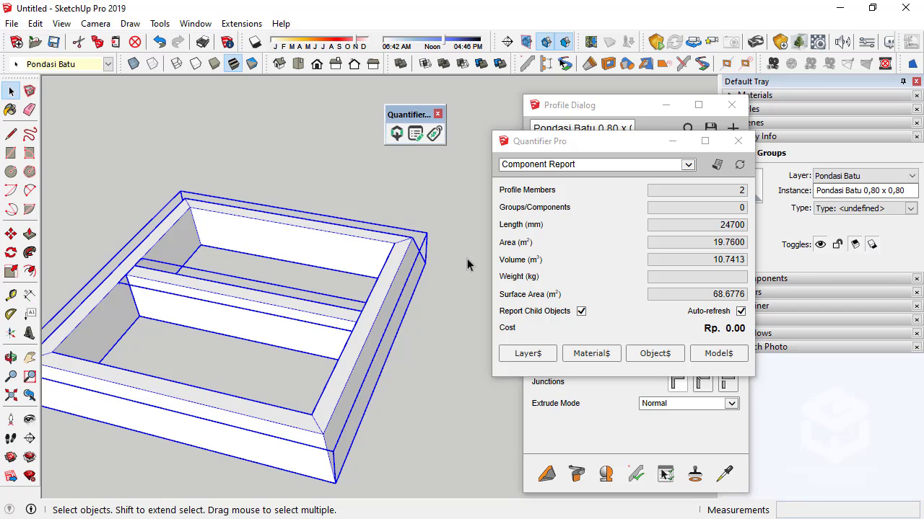
{"action": "mouse_move", "coordinate": [392, 285]}
{"action": "middle_mouse_down"}
{"action": "mouse_move", "coordinate": [437, 294]}
{"action": "mouse_move", "coordinate": [383, 288]}
{"action": "middle_mouse_up"}
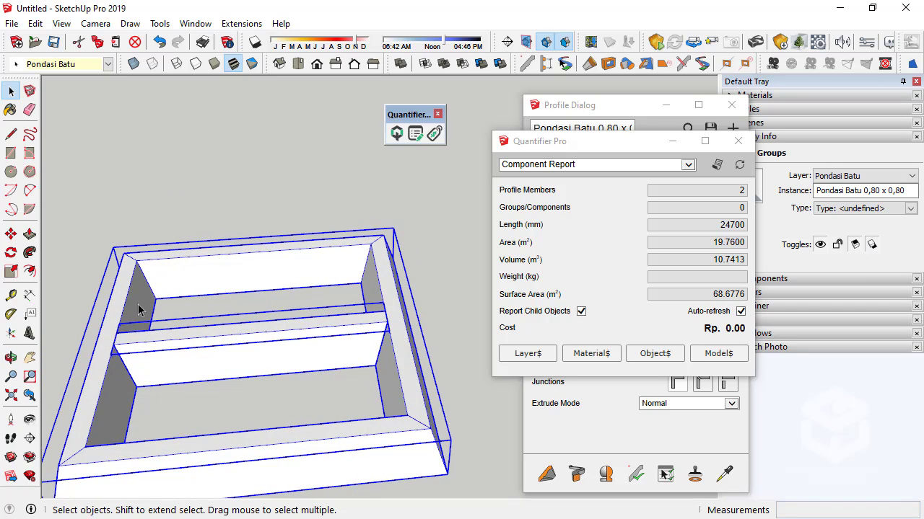
{"action": "left_click", "coordinate": [184, 405]}
{"action": "middle_click_drag", "start_coordinate": [184, 405], "coordinate": [210, 382]}
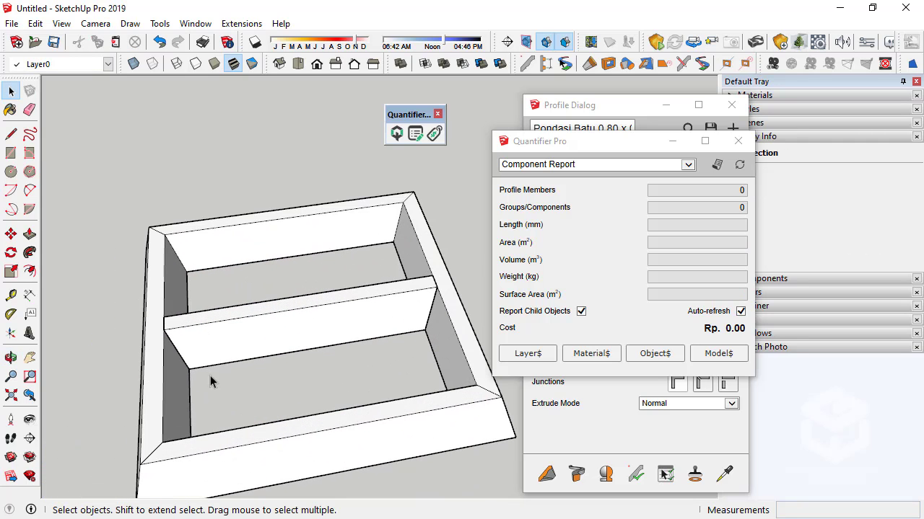
- Compare the foundation's dividing beam joints with the line-only square layout beside it
{"action": "middle_click_drag", "start_coordinate": [447, 305], "coordinate": [324, 303]}
{"action": "scroll", "coordinate": [262, 318], "scroll_direction": "down", "scroll_amount": 3}
{"action": "scroll", "coordinate": [324, 304], "scroll_direction": "up", "scroll_amount": 3}
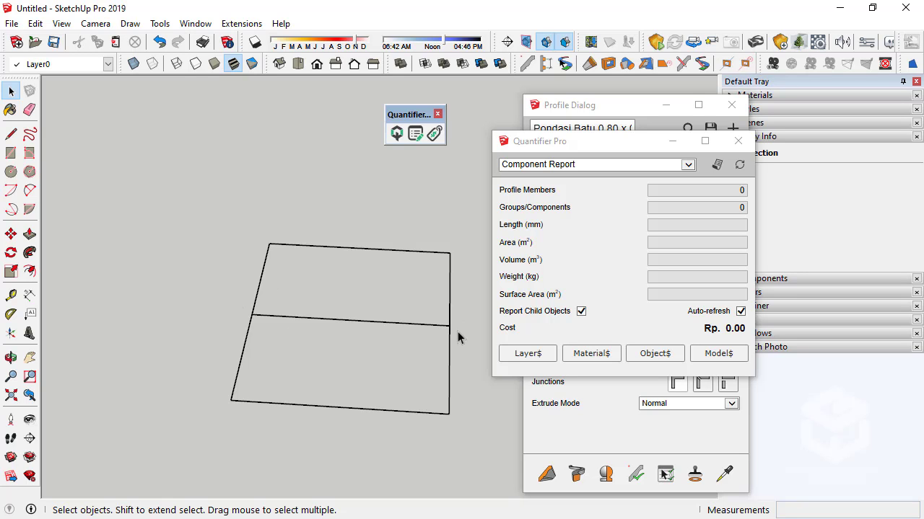
{"action": "scroll", "coordinate": [458, 332], "scroll_direction": "down", "scroll_amount": 2}
{"action": "scroll", "coordinate": [123, 298], "scroll_direction": "up", "scroll_amount": 6}
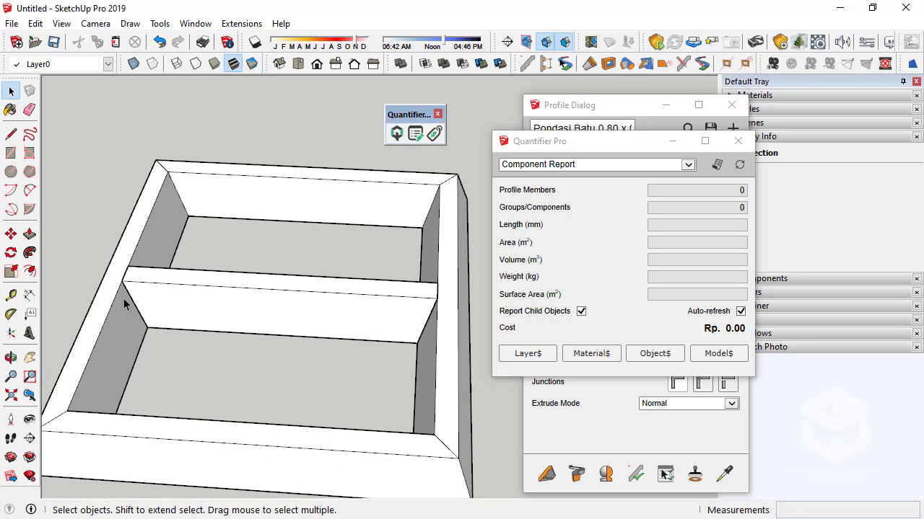
{"action": "middle_click_drag", "start_coordinate": [103, 330], "coordinate": [165, 288]}
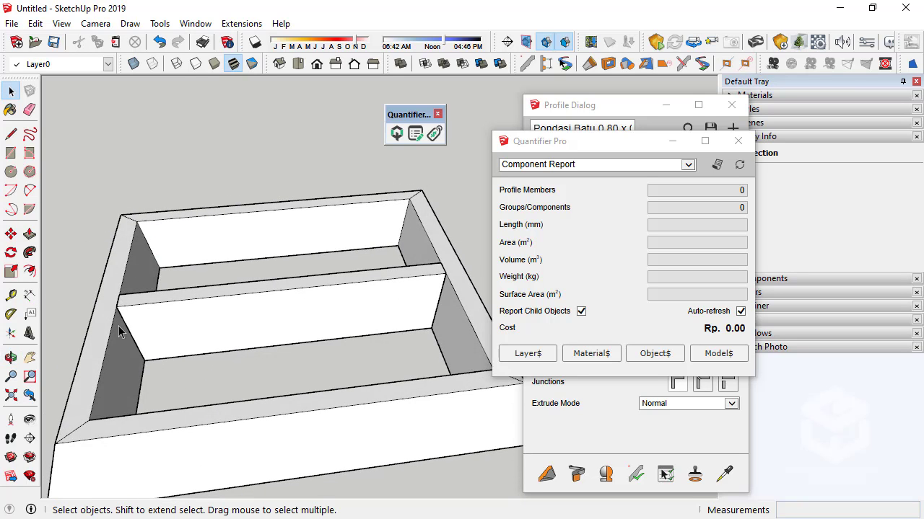
{"action": "scroll", "coordinate": [118, 325], "scroll_direction": "down", "scroll_amount": 6}
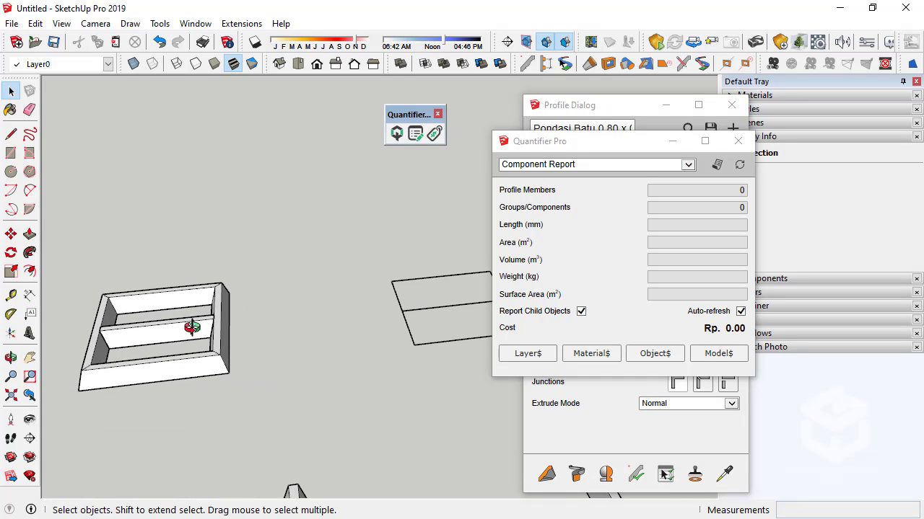
{"action": "scroll", "coordinate": [383, 324], "scroll_direction": "up", "scroll_amount": 5}
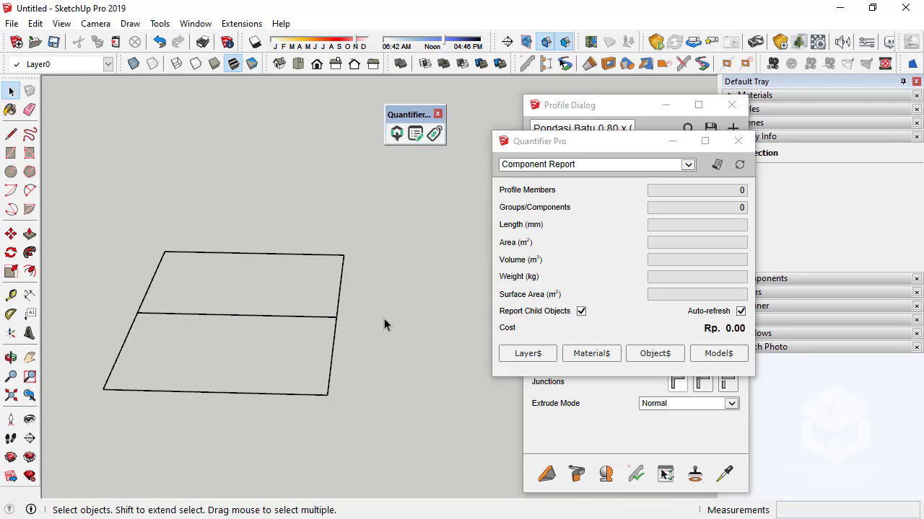
{"action": "middle_click_drag", "start_coordinate": [383, 324], "coordinate": [90, 402]}
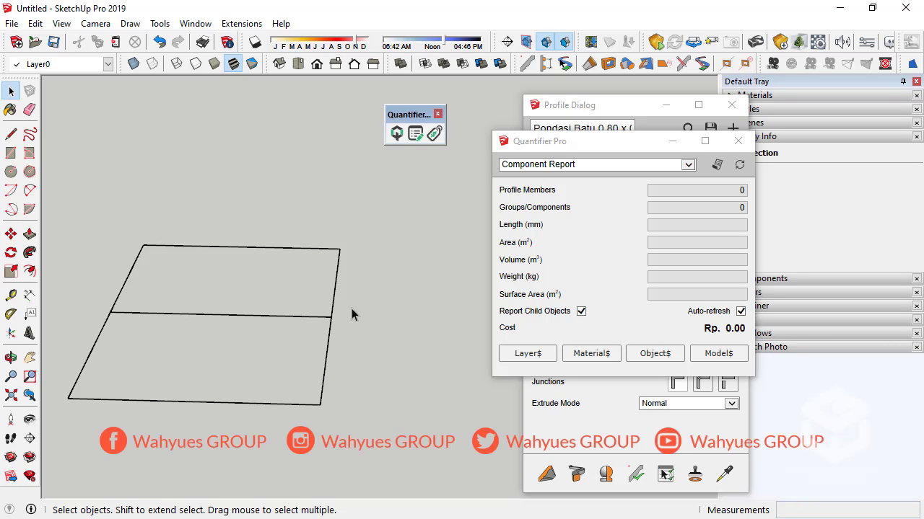
- Inspect the area of the trapezoidal end face inside the grouped L-shaped foundation in Entity Info and Quantifier Pro
{"action": "scroll", "coordinate": [412, 288], "scroll_direction": "down", "scroll_amount": 6}
{"action": "middle_click_drag", "start_coordinate": [365, 264], "coordinate": [235, 270]}
{"action": "scroll", "coordinate": [189, 328], "scroll_direction": "up", "scroll_amount": 8}
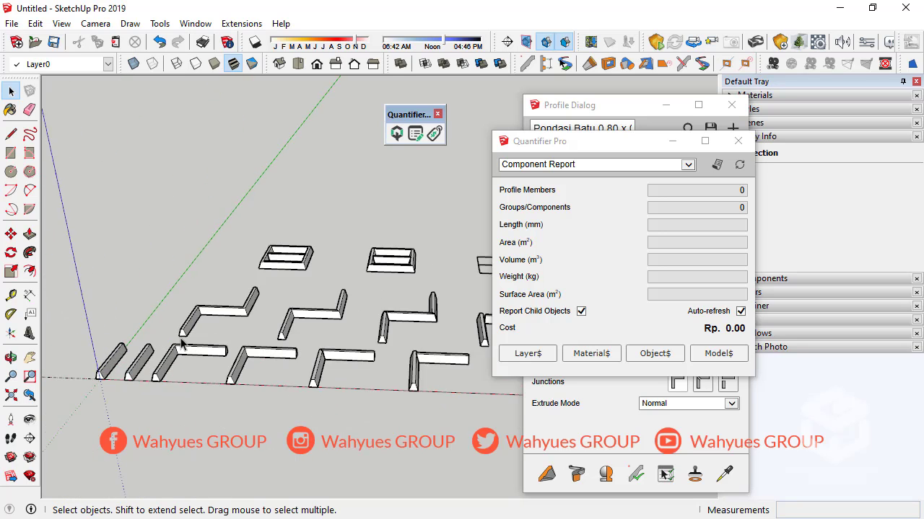
{"action": "left_click", "coordinate": [191, 334]}
{"action": "double_click", "coordinate": [177, 331]}
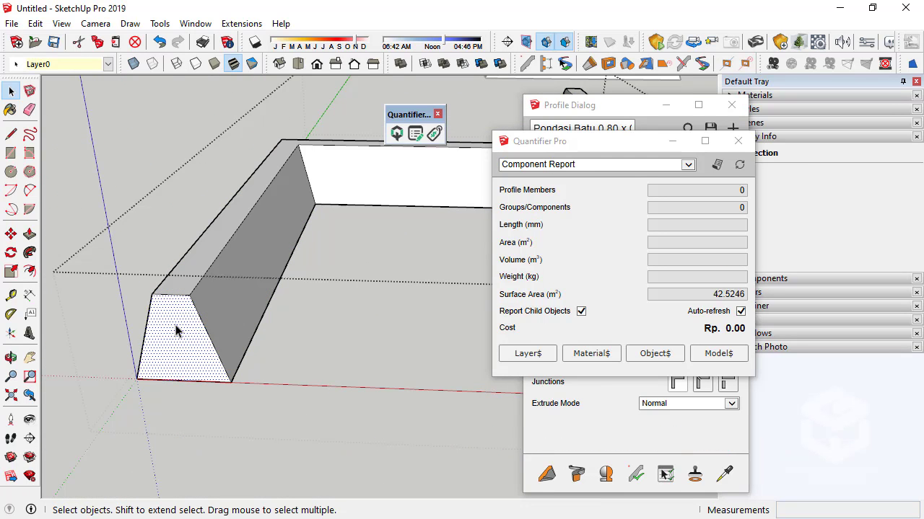
{"action": "left_click_drag", "start_coordinate": [613, 137], "coordinate": [406, 244]}
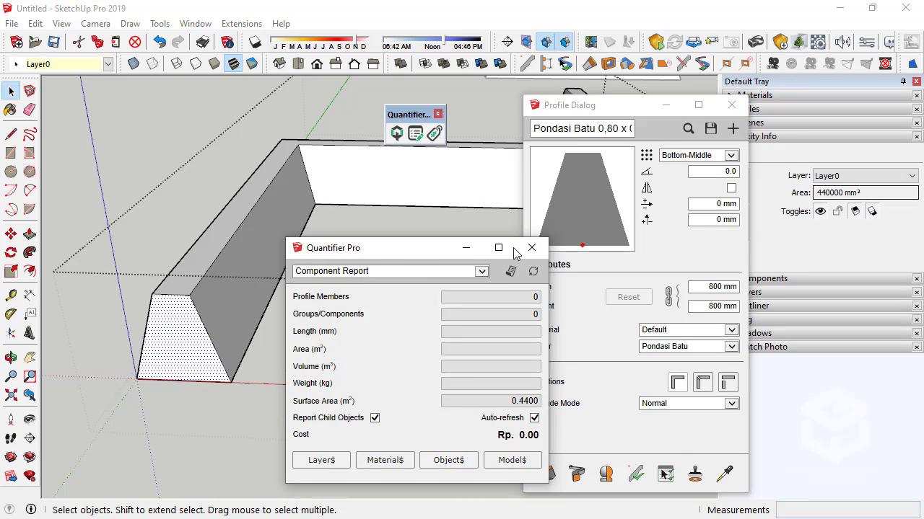
{"action": "left_click", "coordinate": [368, 230]}
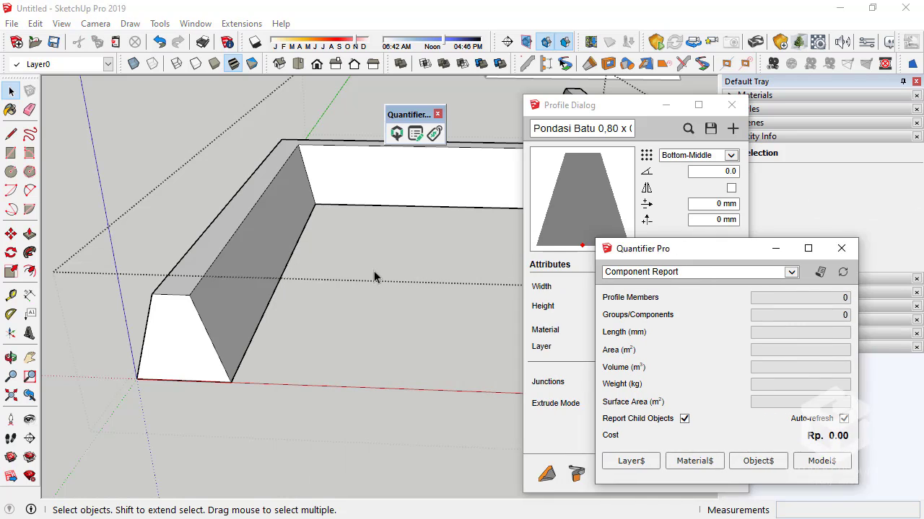
- Inspect the separate component reports of the square profile member and its trimmed dividing beam, including the beam's right joint
{"action": "scroll", "coordinate": [111, 315], "scroll_direction": "down", "scroll_amount": 10}
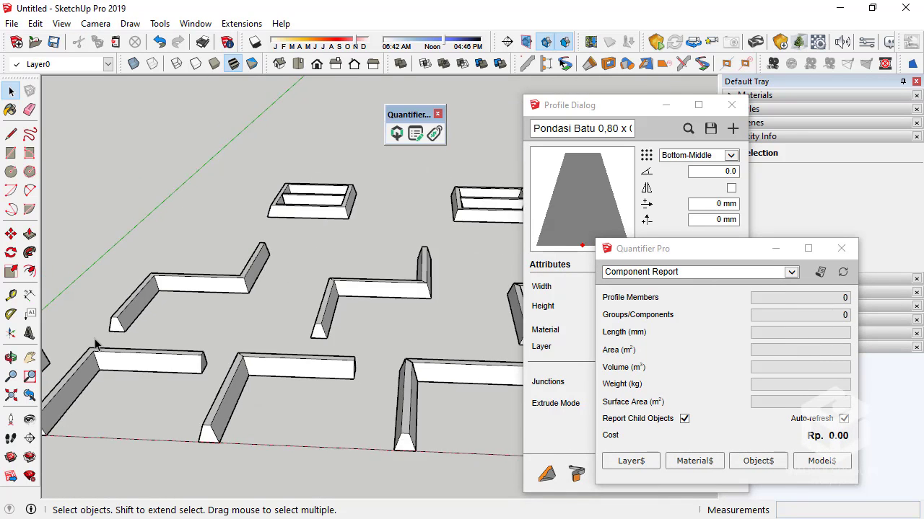
{"action": "scroll", "coordinate": [444, 269], "scroll_direction": "up", "scroll_amount": 5}
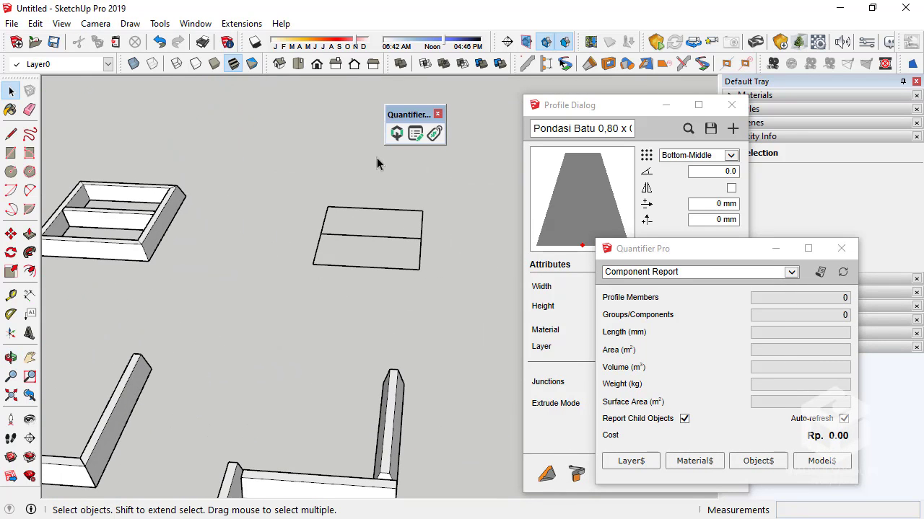
{"action": "scroll", "coordinate": [252, 305], "scroll_direction": "down", "scroll_amount": 3}
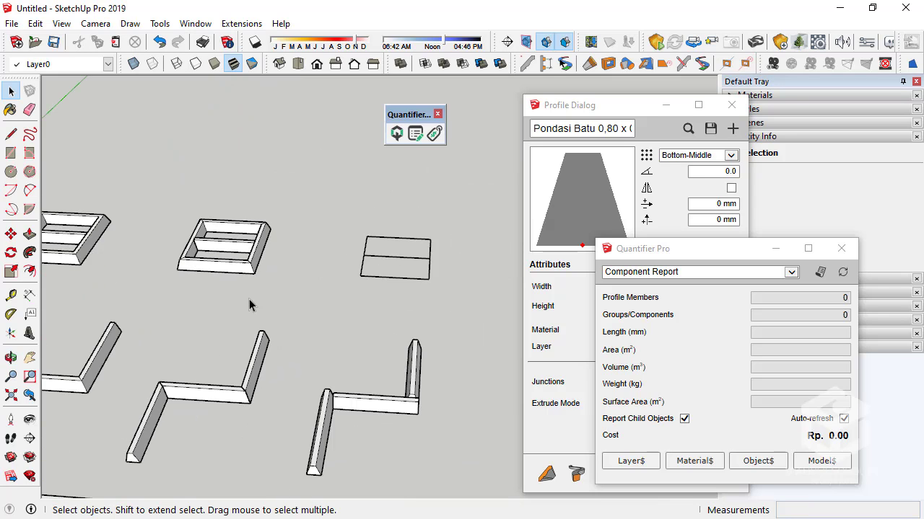
{"action": "scroll", "coordinate": [233, 276], "scroll_direction": "up", "scroll_amount": 6}
{"action": "mouse_move", "coordinate": [232, 276]}
{"action": "middle_mouse_down"}
{"action": "mouse_move", "coordinate": [189, 270]}
{"action": "mouse_move", "coordinate": [227, 288]}
{"action": "middle_mouse_up"}
{"action": "scroll", "coordinate": [157, 326], "scroll_direction": "up", "scroll_amount": 3}
{"action": "scroll", "coordinate": [174, 325], "scroll_direction": "down", "scroll_amount": 3}
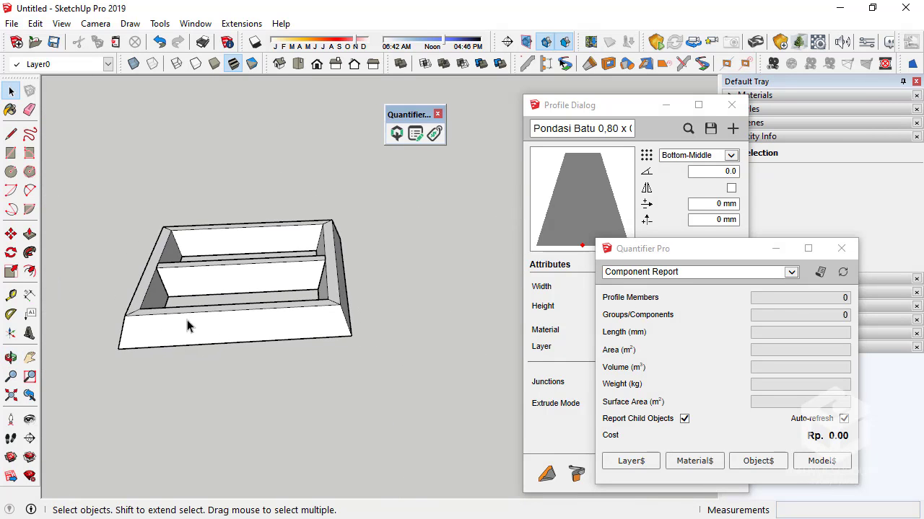
{"action": "left_click", "coordinate": [262, 318]}
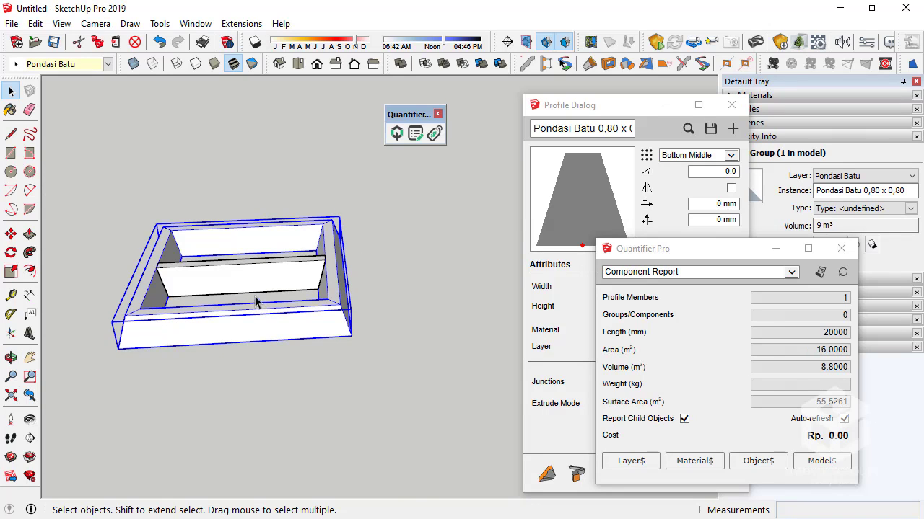
{"action": "left_click", "coordinate": [173, 284]}
{"action": "scroll", "coordinate": [216, 283], "scroll_direction": "up", "scroll_amount": 3}
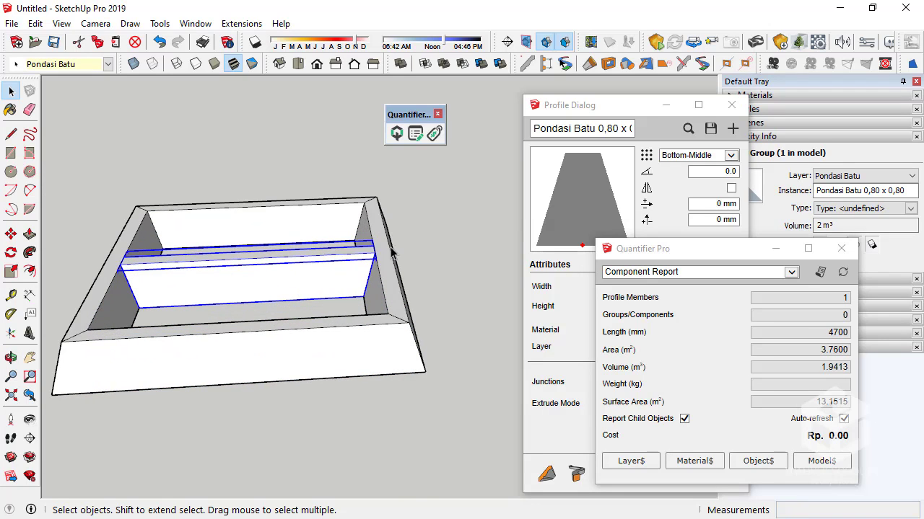
{"action": "scroll", "coordinate": [398, 268], "scroll_direction": "up", "scroll_amount": 5}
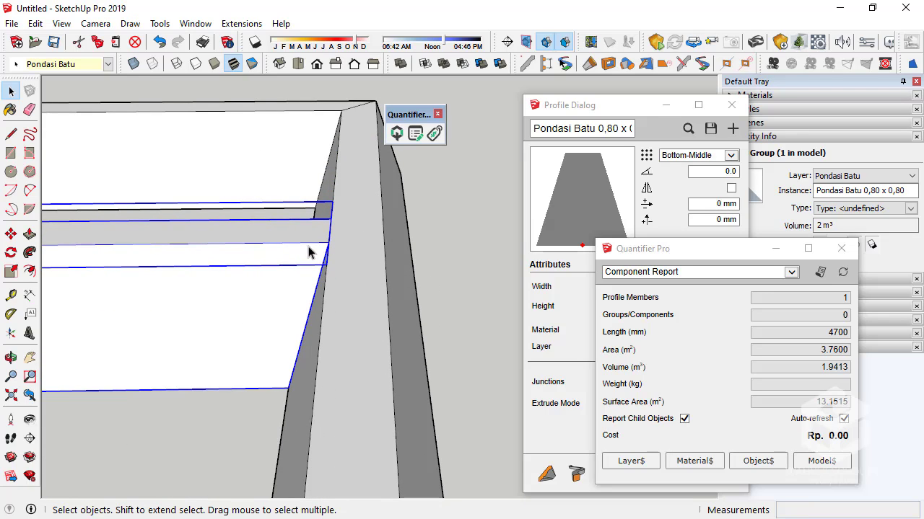
- Undo the trims on both ends of the dividing beam profile member
{"action": "left_click", "coordinate": [299, 285]}
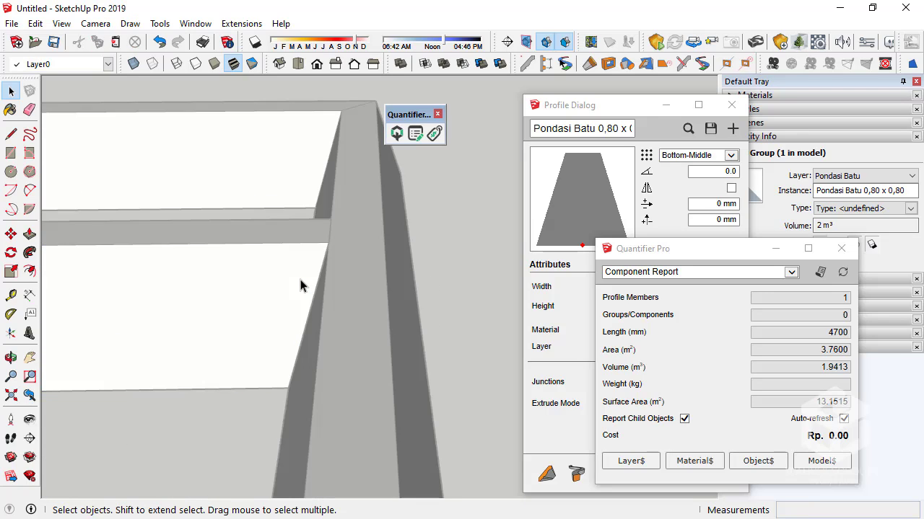
{"action": "key", "text": "ctrl+z"}
{"action": "scroll", "coordinate": [308, 288], "scroll_direction": "down", "scroll_amount": 6}
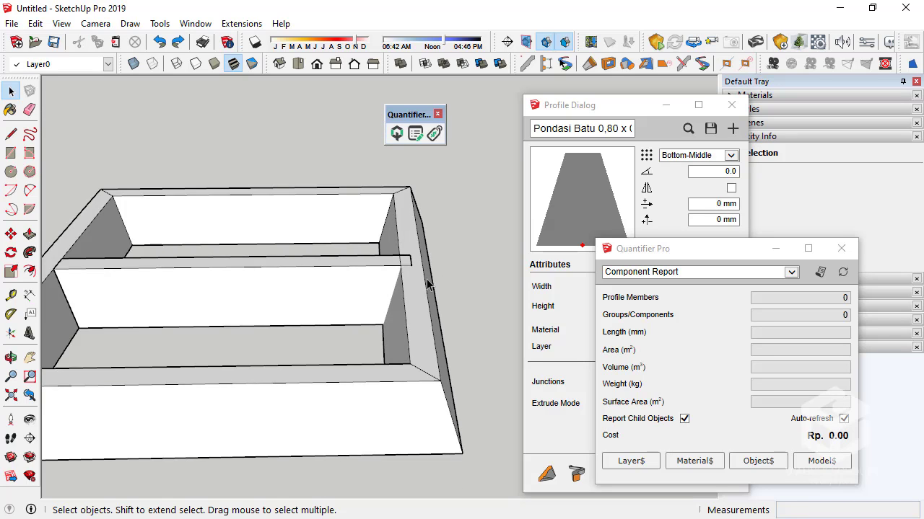
- Examine the untrimmed dividing beam's component report and its overlaps with both sides of the square foundation
{"action": "left_click", "coordinate": [360, 298]}
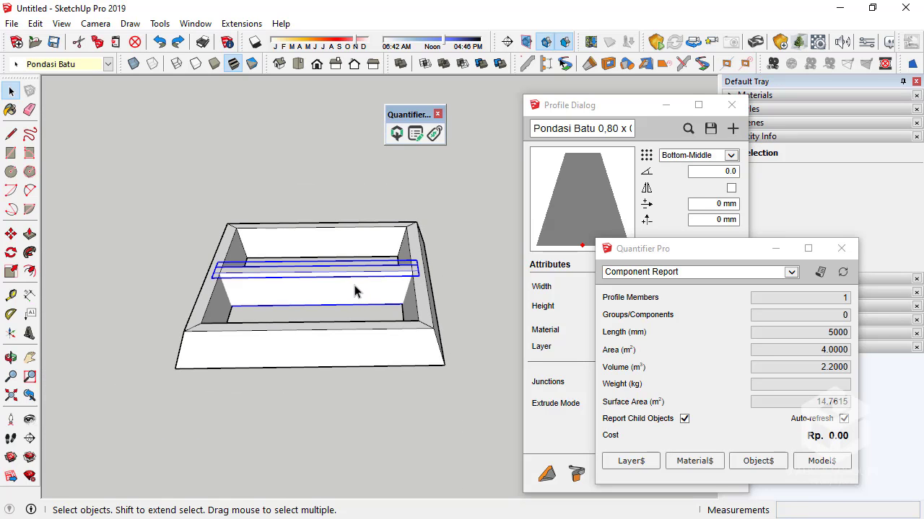
{"action": "scroll", "coordinate": [412, 318], "scroll_direction": "up", "scroll_amount": 6}
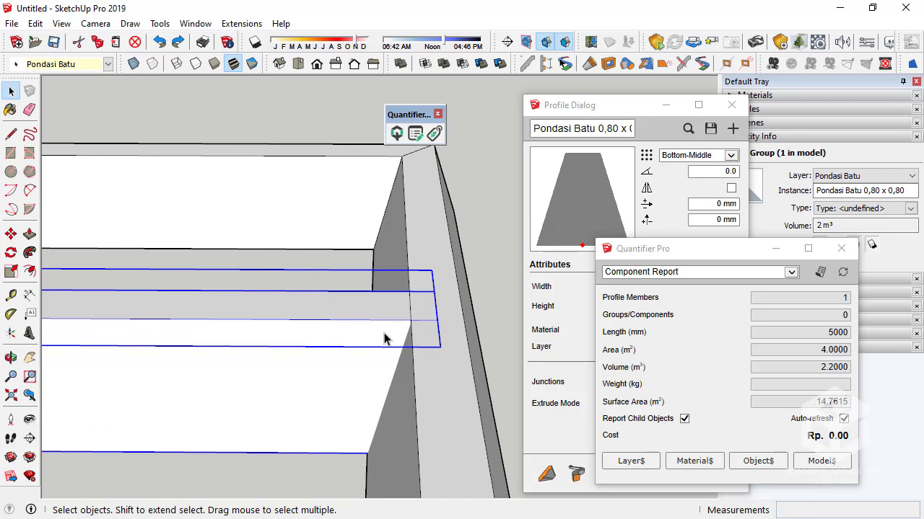
{"action": "middle_click_drag", "start_coordinate": [384, 336], "coordinate": [410, 289]}
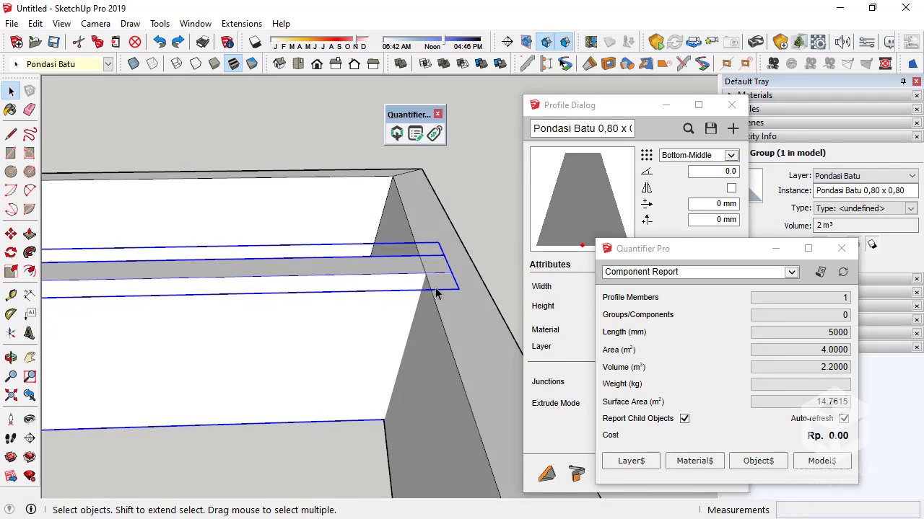
{"action": "scroll", "coordinate": [435, 293], "scroll_direction": "down", "scroll_amount": 5}
{"action": "scroll", "coordinate": [225, 312], "scroll_direction": "up", "scroll_amount": 5}
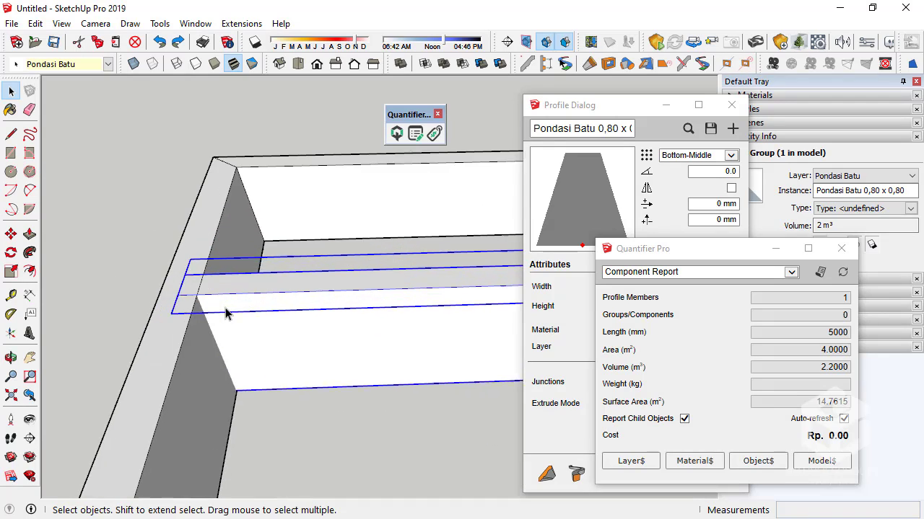
{"action": "scroll", "coordinate": [190, 299], "scroll_direction": "up", "scroll_amount": 3}
{"action": "scroll", "coordinate": [175, 288], "scroll_direction": "down", "scroll_amount": 5}
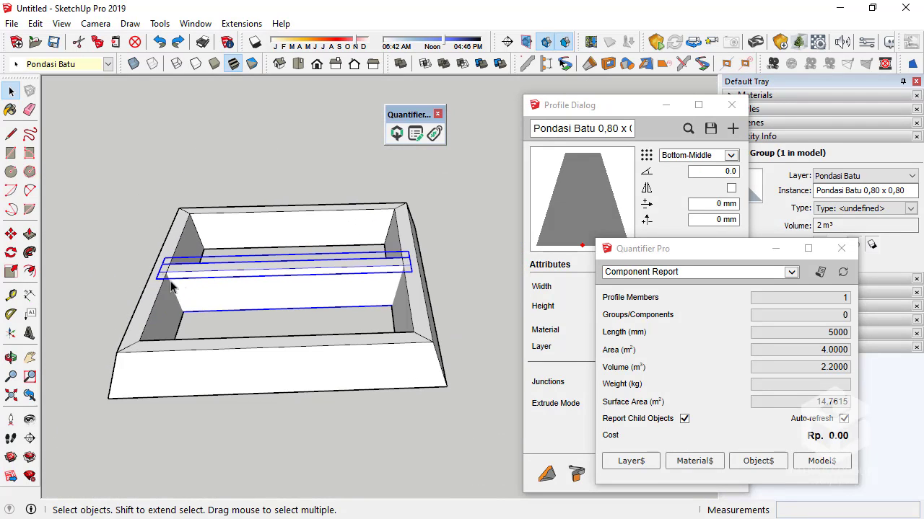
- Redo both end trims of the dividing beam profile member
{"action": "left_click", "coordinate": [178, 41]}
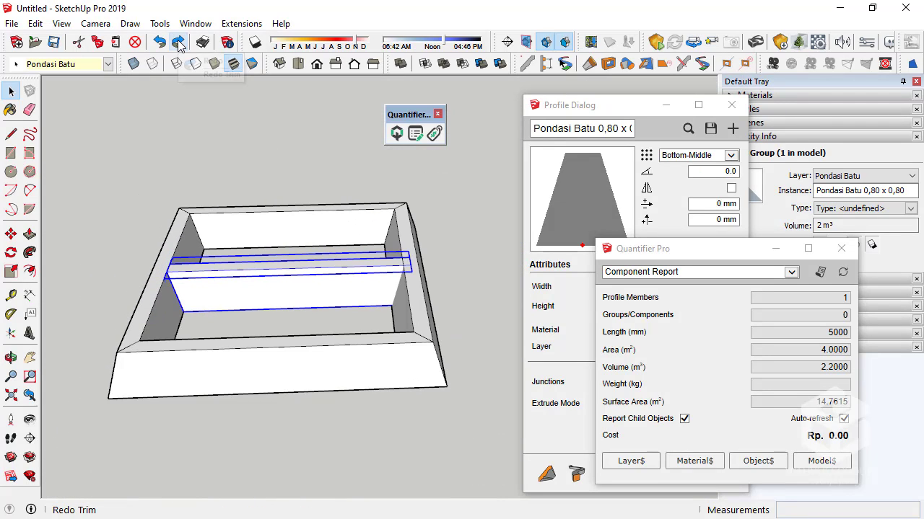
{"action": "left_click", "coordinate": [179, 43]}
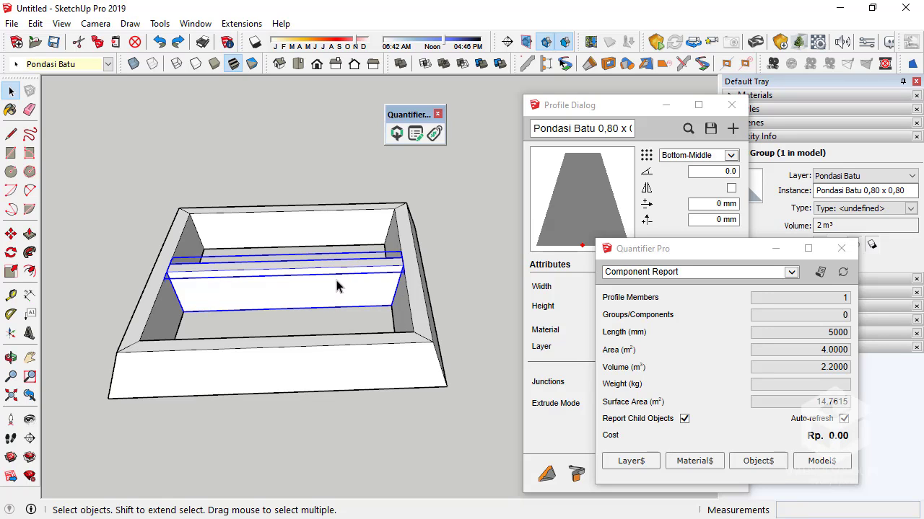
- Examine the object cost data options for the selected dividing beam using a trial cost row, including its Factor and Waste% fields
{"action": "middle_click_drag", "start_coordinate": [313, 300], "coordinate": [455, 229]}
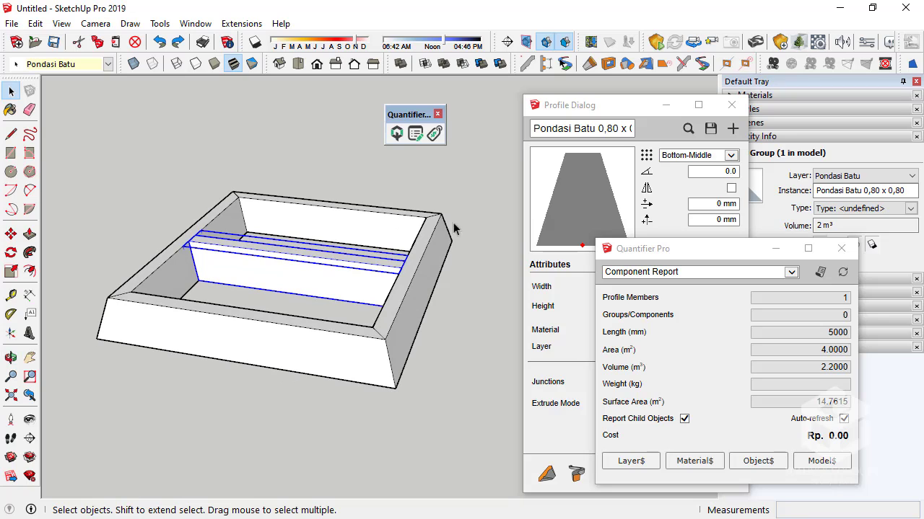
{"action": "left_click", "coordinate": [731, 107]}
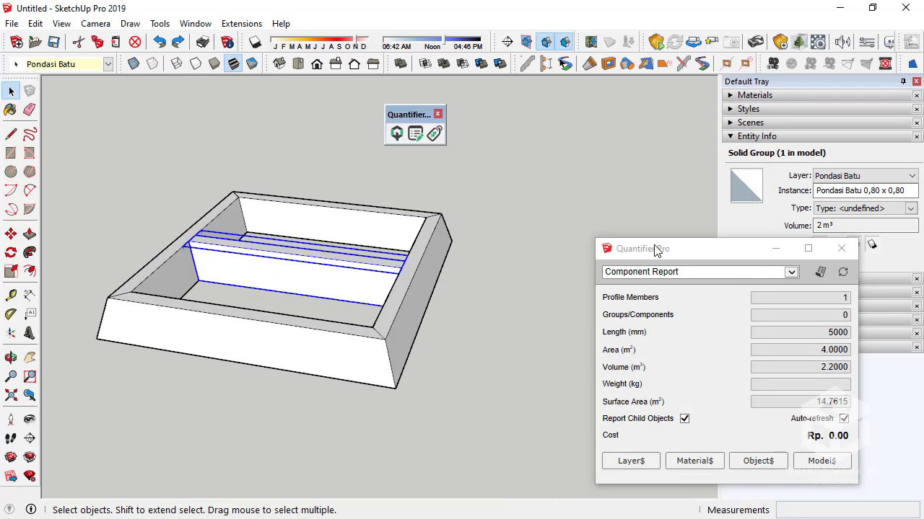
{"action": "left_click_drag", "start_coordinate": [655, 249], "coordinate": [563, 186]}
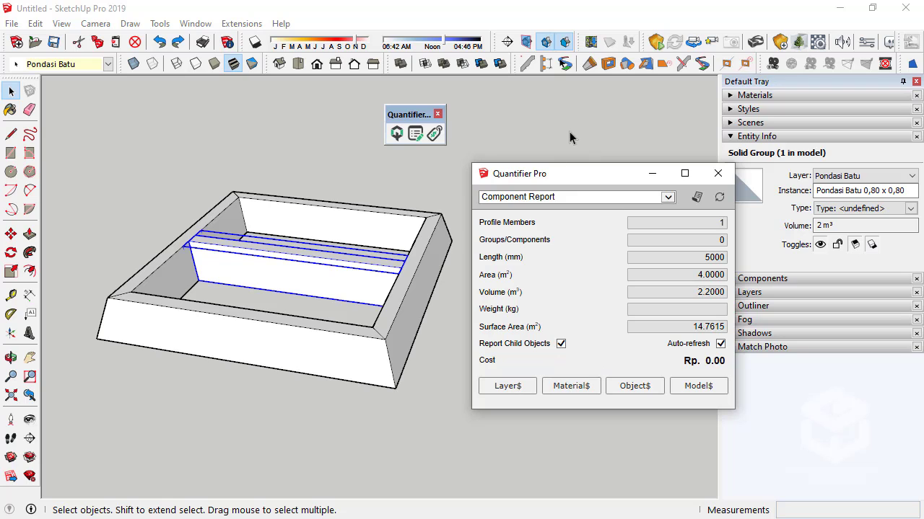
{"action": "left_click", "coordinate": [638, 392]}
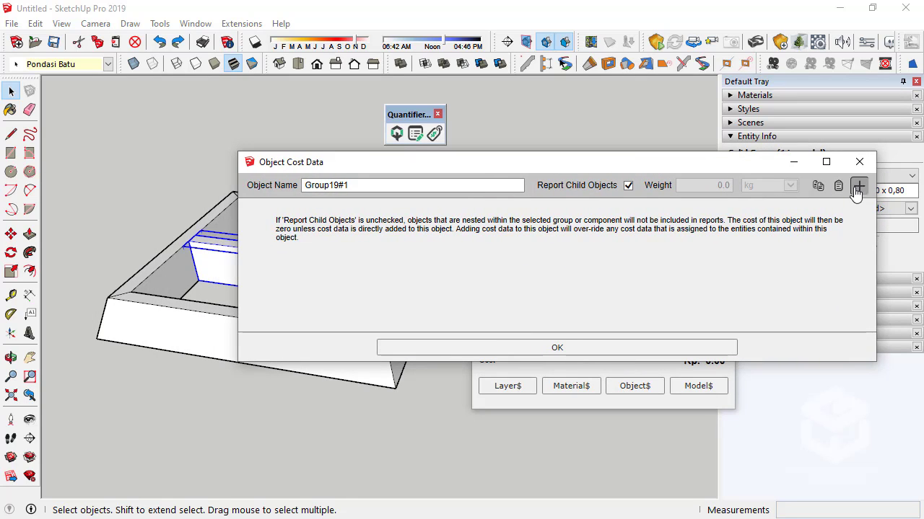
{"action": "left_click", "coordinate": [857, 188]}
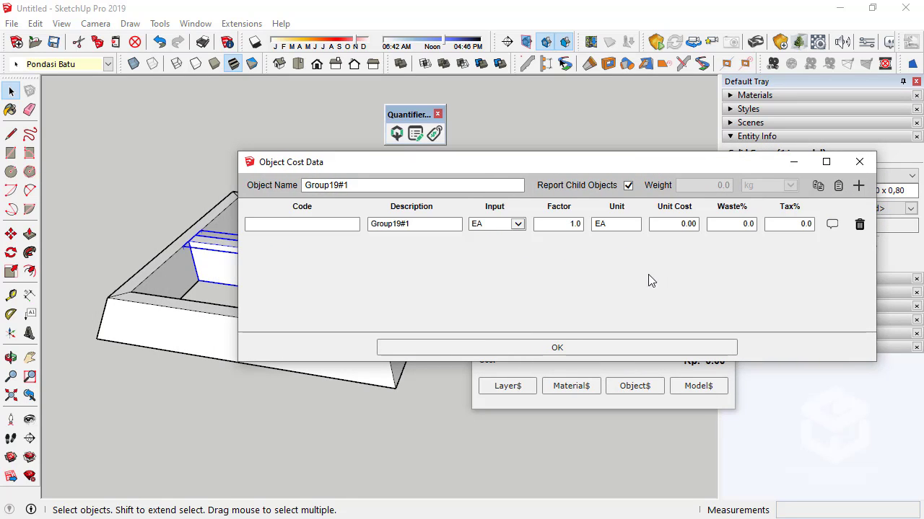
{"action": "double_click", "coordinate": [562, 224]}
{"action": "left_click", "coordinate": [734, 224]}
{"action": "left_click", "coordinate": [859, 161]}
- Build the Pondasi Batu 0,80 x 0,80 profile along the divided square outline beside the profile foundation, as separate members with mitred corners
{"action": "middle_click_drag", "start_coordinate": [366, 276], "coordinate": [149, 298]}
{"action": "scroll", "coordinate": [131, 287], "scroll_direction": "down", "scroll_amount": 5}
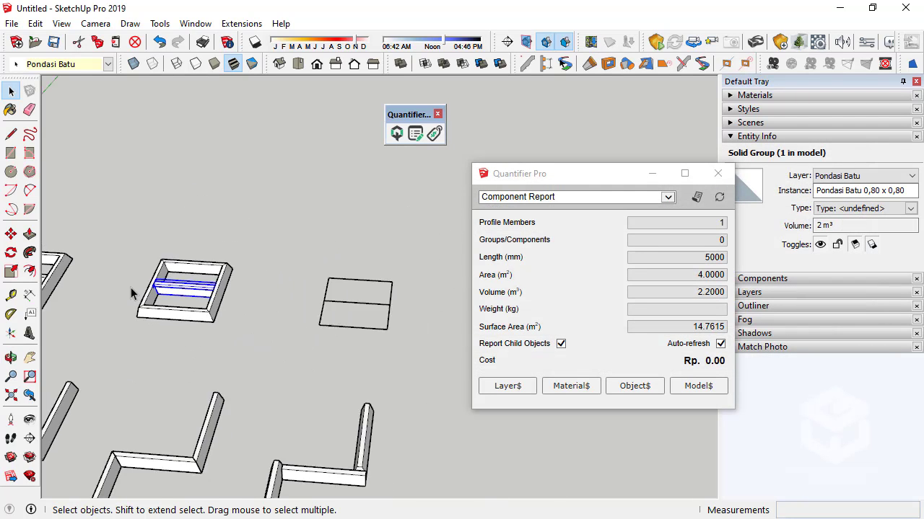
{"action": "scroll", "coordinate": [130, 287], "scroll_direction": "down", "scroll_amount": 1}
{"action": "scroll", "coordinate": [338, 310], "scroll_direction": "up", "scroll_amount": 4}
{"action": "left_click_drag", "start_coordinate": [207, 224], "coordinate": [353, 366]}
{"action": "scroll", "coordinate": [307, 297], "scroll_direction": "up", "scroll_amount": 1}
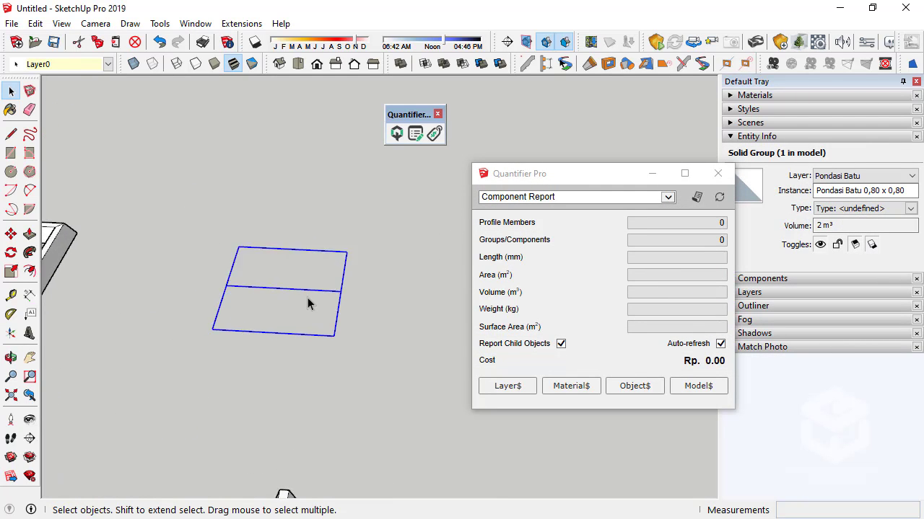
{"action": "scroll", "coordinate": [307, 298], "scroll_direction": "up", "scroll_amount": 1}
{"action": "left_click", "coordinate": [717, 173]}
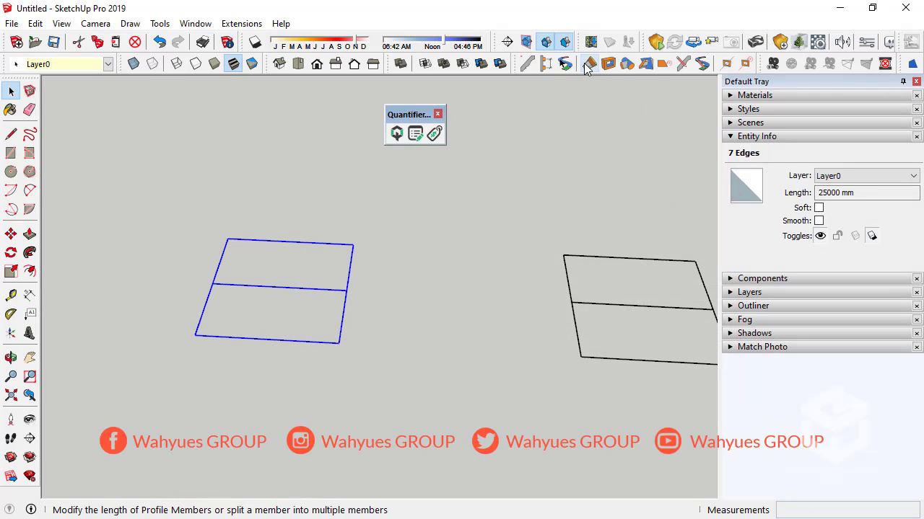
{"action": "left_click", "coordinate": [528, 65]}
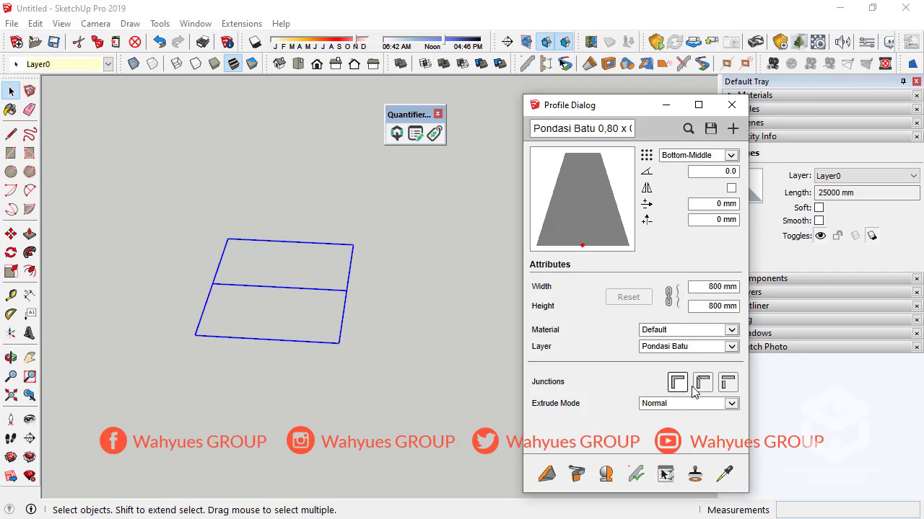
{"action": "left_click", "coordinate": [575, 473]}
- Build the Pondasi Batu 0,80 x 0,80 profile along all edges of the remaining divided square outline, using Butt-Joint junctions
{"action": "middle_click_drag", "start_coordinate": [212, 281], "coordinate": [140, 291]}
{"action": "scroll", "coordinate": [140, 291], "scroll_direction": "down", "scroll_amount": 3}
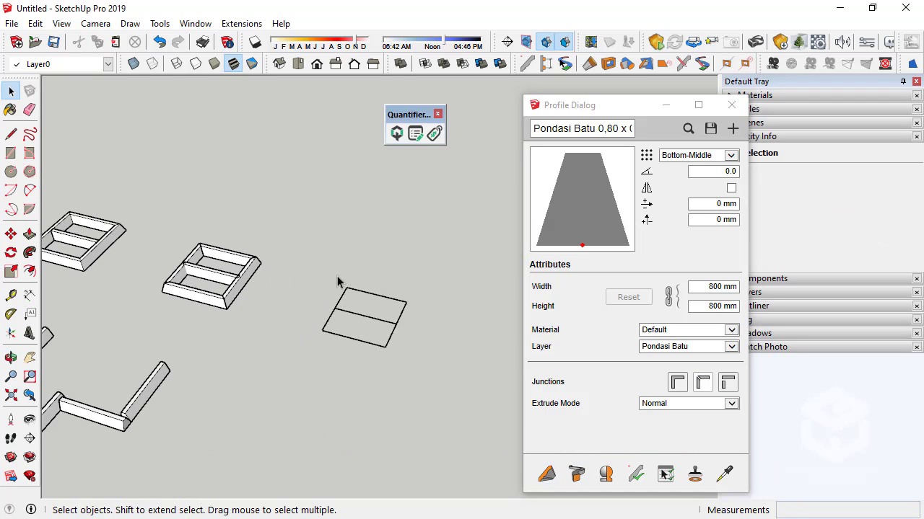
{"action": "left_click_drag", "start_coordinate": [338, 282], "coordinate": [470, 402]}
{"action": "left_click", "coordinate": [728, 384]}
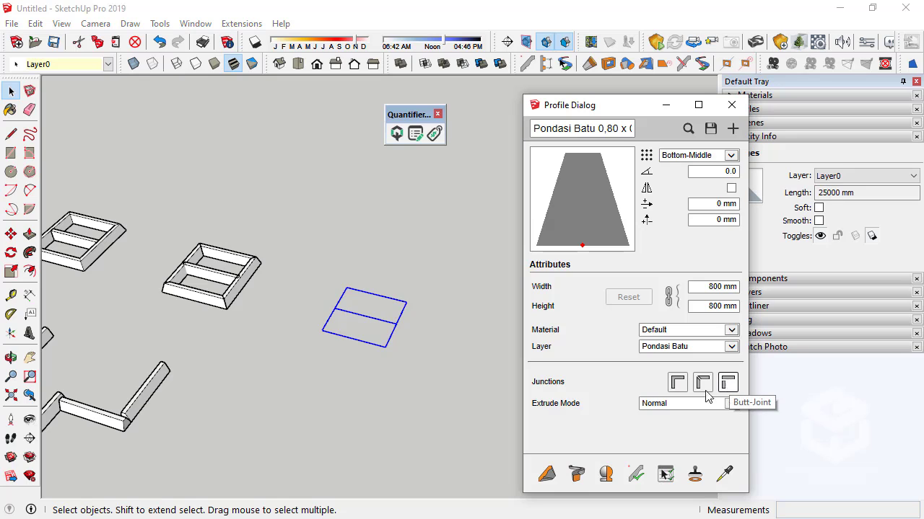
{"action": "left_click", "coordinate": [577, 474]}
{"action": "middle_click_drag", "start_coordinate": [329, 330], "coordinate": [368, 324]}
{"action": "scroll", "coordinate": [368, 324], "scroll_direction": "up", "scroll_amount": 3}
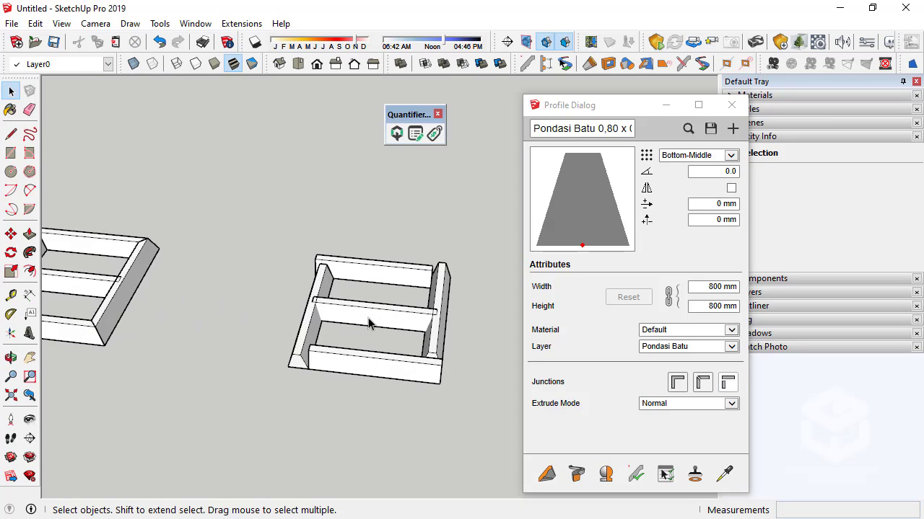
{"action": "scroll", "coordinate": [368, 324], "scroll_direction": "up", "scroll_amount": 2}
{"action": "scroll", "coordinate": [314, 306], "scroll_direction": "down", "scroll_amount": 2}
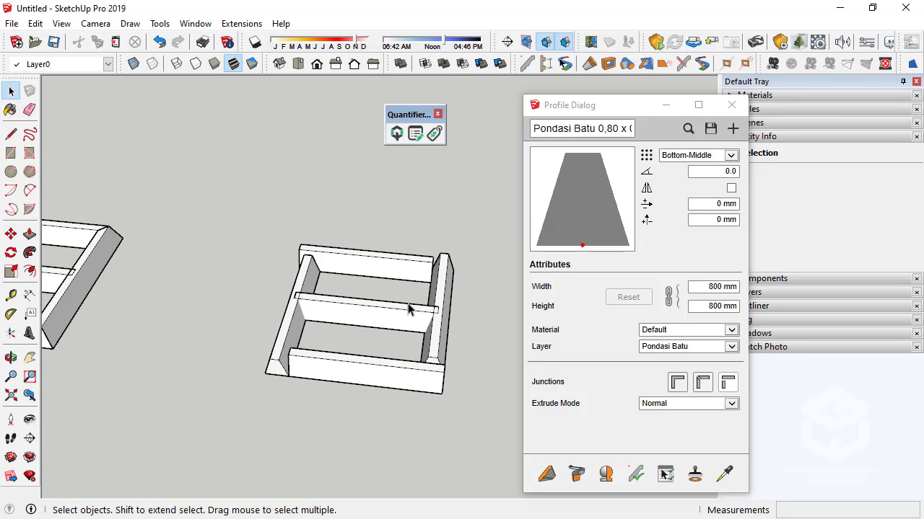
{"action": "scroll", "coordinate": [345, 328], "scroll_direction": "down", "scroll_amount": 3}
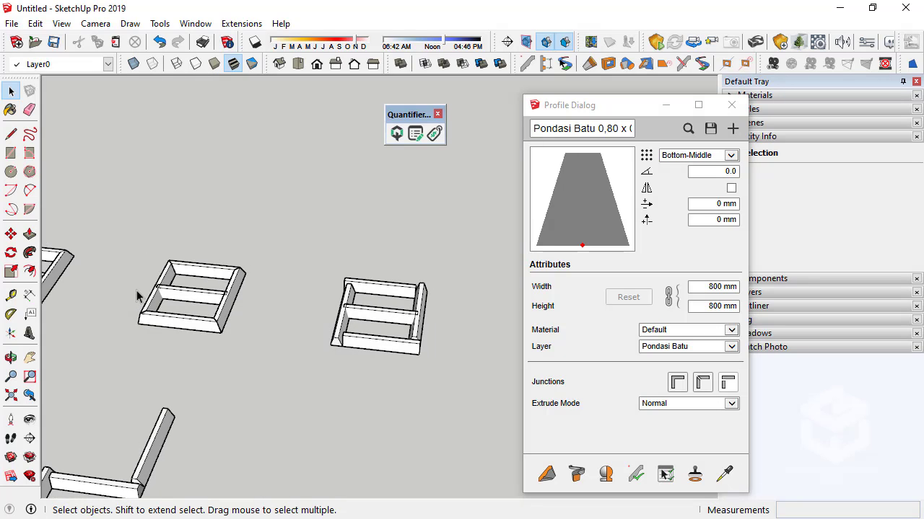
- Select all five members of the split, mitred square foundation and examine their combined component report in Quantifier Pro
{"action": "scroll", "coordinate": [176, 290], "scroll_direction": "up", "scroll_amount": 4}
{"action": "left_click", "coordinate": [173, 310]}
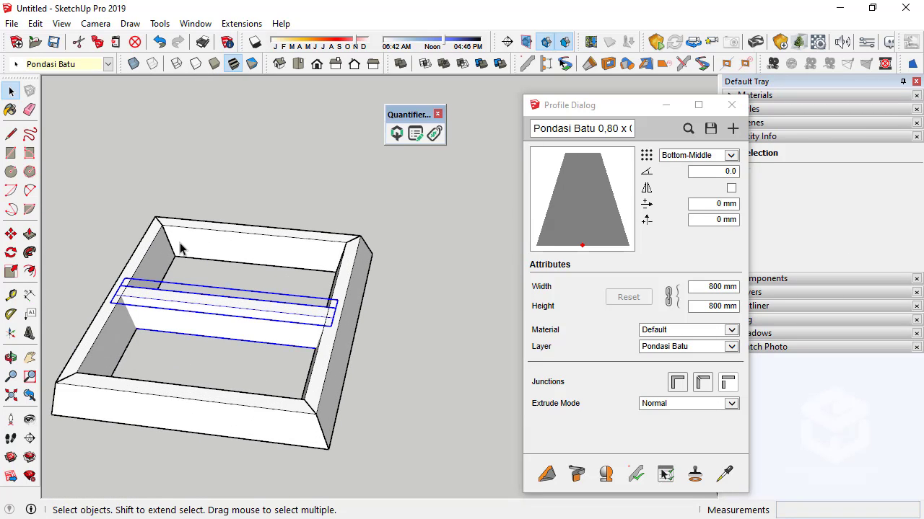
{"action": "left_click", "coordinate": [156, 265]}
{"action": "left_click", "coordinate": [150, 261]}
{"action": "left_click", "coordinate": [225, 252], "text": "shift"}
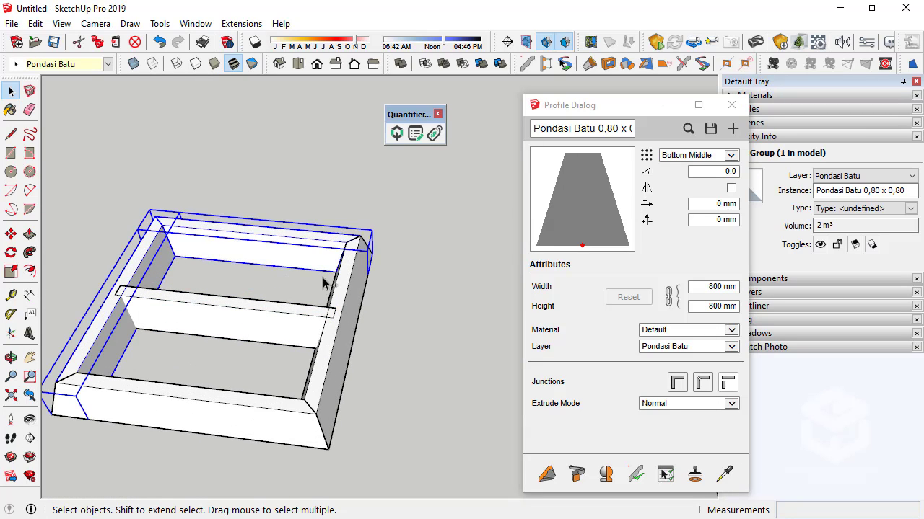
{"action": "left_click", "coordinate": [332, 318], "text": "shift"}
{"action": "left_click", "coordinate": [296, 327], "text": "shift"}
{"action": "left_click", "coordinate": [266, 393], "text": "shift"}
{"action": "scroll", "coordinate": [173, 283], "scroll_direction": "down", "scroll_amount": 3}
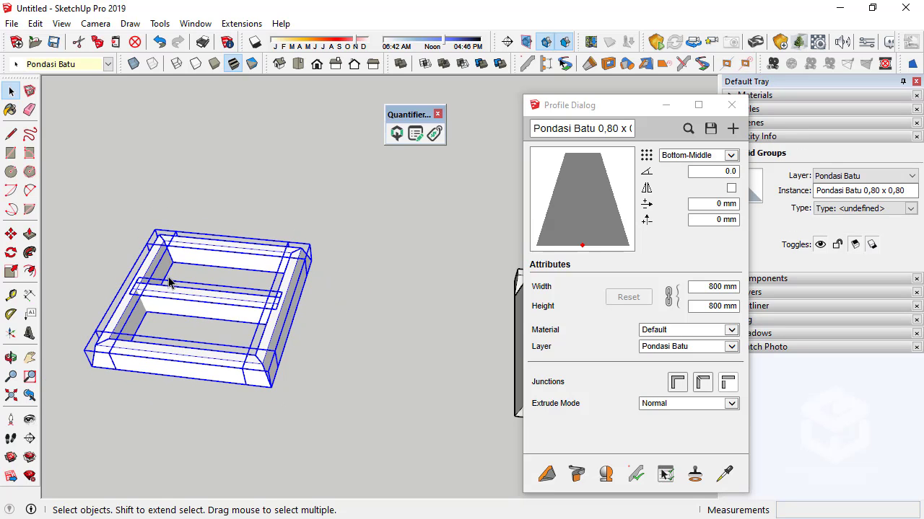
{"action": "left_click", "coordinate": [732, 105]}
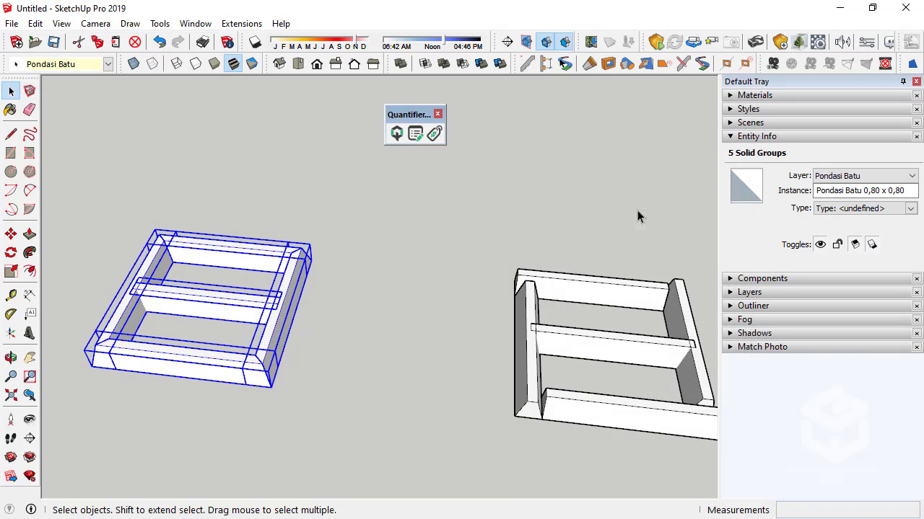
{"action": "left_click", "coordinate": [396, 134]}
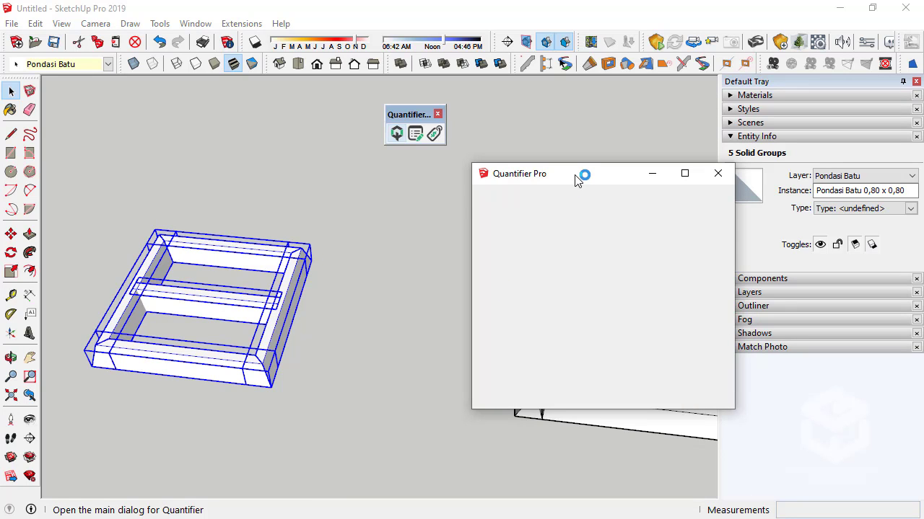
{"action": "left_click_drag", "start_coordinate": [575, 175], "coordinate": [561, 161]}
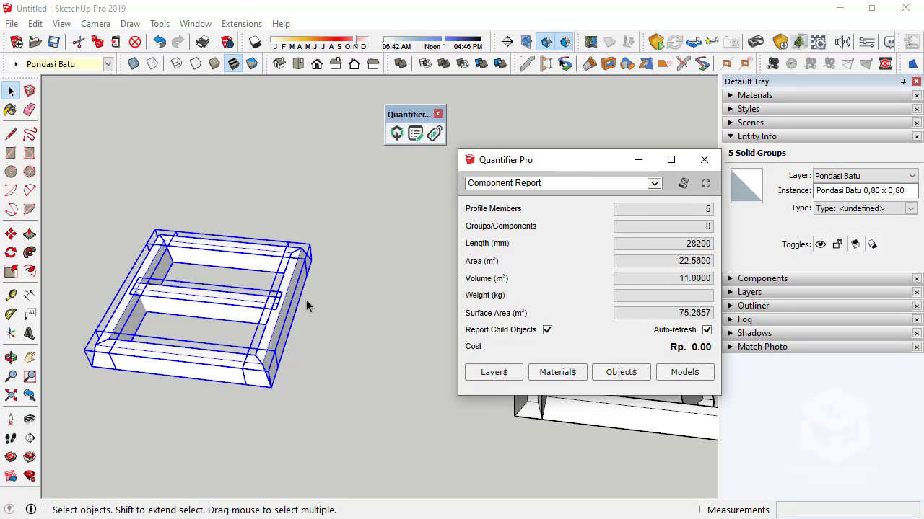
{"action": "middle_click_drag", "start_coordinate": [306, 300], "coordinate": [252, 294]}
{"action": "middle_click_drag", "start_coordinate": [330, 345], "coordinate": [349, 288]}
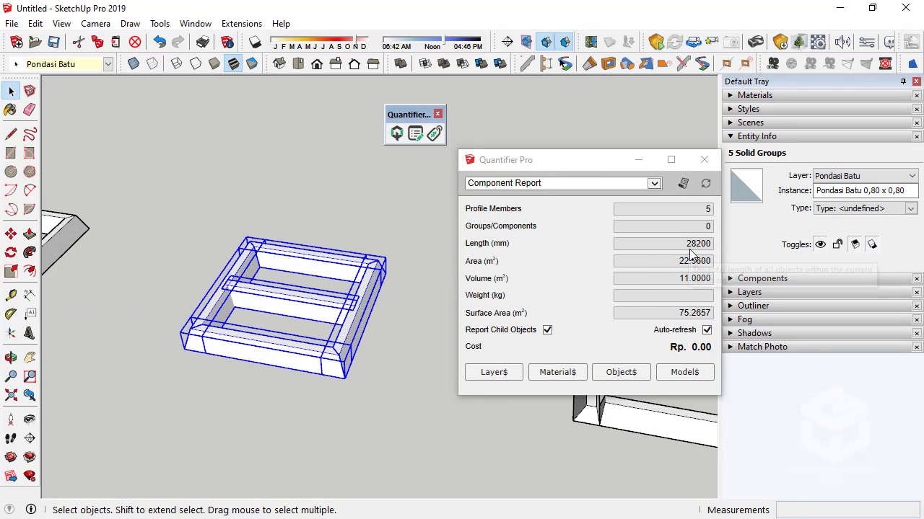
- Examine the component report of one outer side of the split foundation, then of three outer sides together
{"action": "left_click", "coordinate": [370, 287]}
{"action": "left_click", "coordinate": [370, 288]}
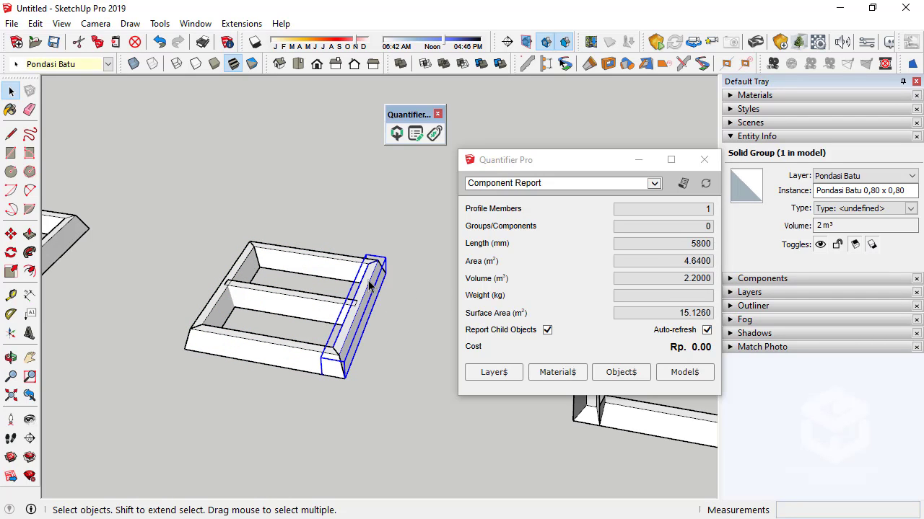
{"action": "left_click", "coordinate": [247, 271], "text": "ctrl"}
{"action": "middle_click_drag", "start_coordinate": [247, 270], "coordinate": [270, 289]}
{"action": "scroll", "coordinate": [260, 325], "scroll_direction": "up", "scroll_amount": 3}
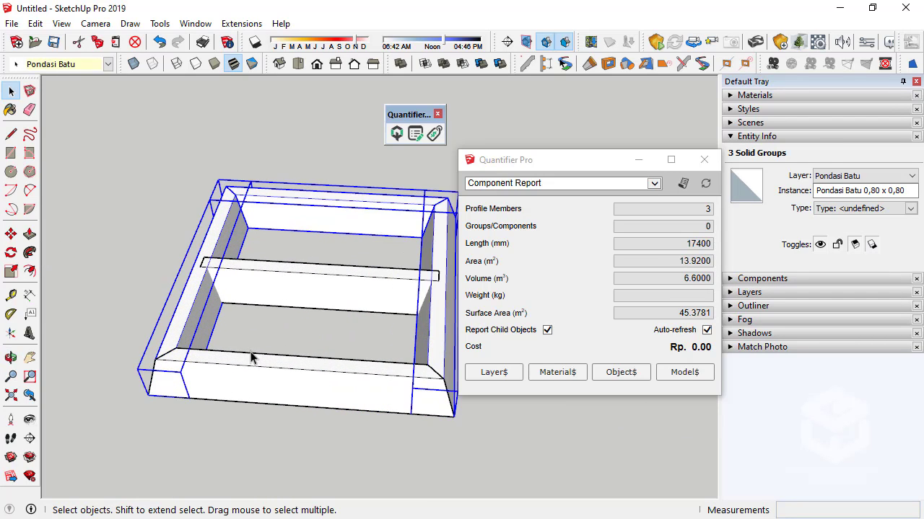
- Examine the split foundation's mitred front corner and the dividing beam's overlap with the outer side
{"action": "left_click", "coordinate": [217, 345]}
{"action": "middle_click_drag", "start_coordinate": [218, 356], "coordinate": [143, 348]}
{"action": "scroll", "coordinate": [143, 348], "scroll_direction": "up", "scroll_amount": 2}
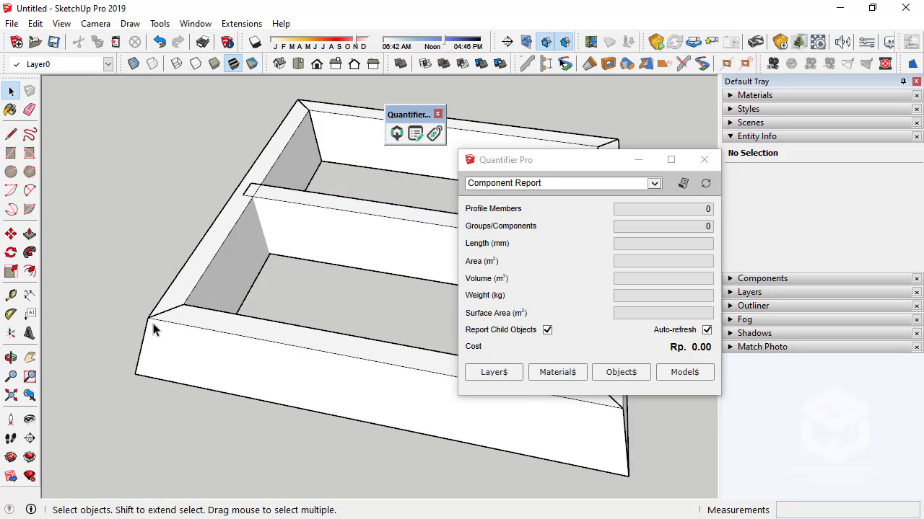
{"action": "scroll", "coordinate": [140, 318], "scroll_direction": "down", "scroll_amount": 1}
{"action": "scroll", "coordinate": [393, 359], "scroll_direction": "down", "scroll_amount": 2}
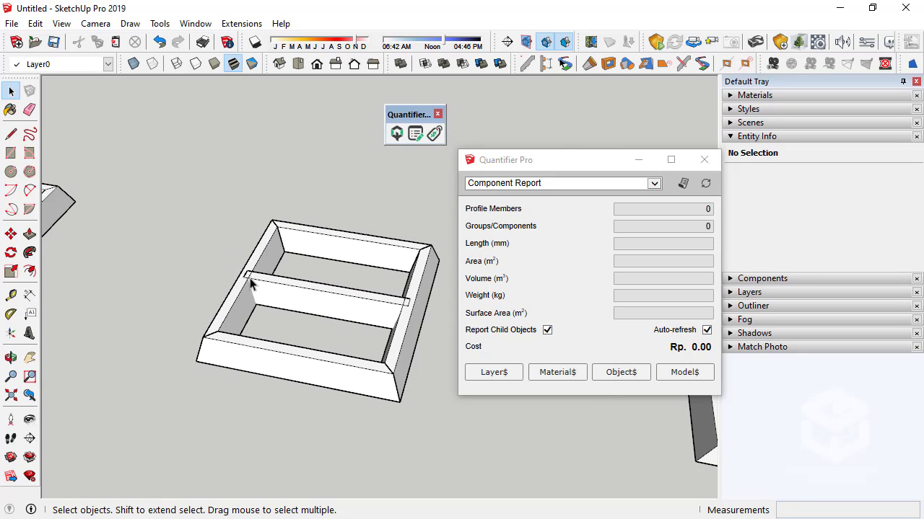
- Select the neighbouring profile foundation's square member with its trimmed dividing beam and examine their combined component report, especially the volume
{"action": "middle_click_drag", "start_coordinate": [354, 316], "coordinate": [436, 329]}
{"action": "scroll", "coordinate": [435, 330], "scroll_direction": "down", "scroll_amount": 3}
{"action": "scroll", "coordinate": [130, 320], "scroll_direction": "up", "scroll_amount": 5}
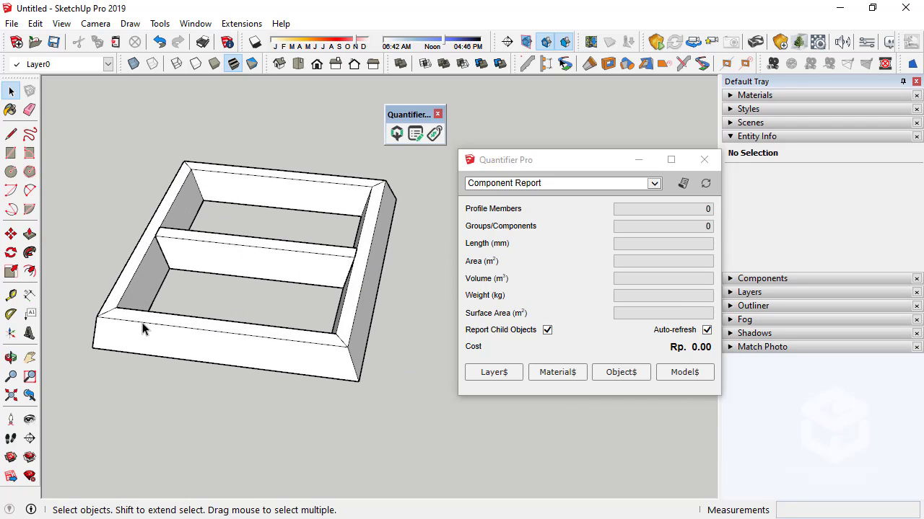
{"action": "left_click", "coordinate": [142, 328]}
{"action": "left_click", "coordinate": [264, 268], "text": "shift"}
{"action": "scroll", "coordinate": [366, 304], "scroll_direction": "down", "scroll_amount": 5}
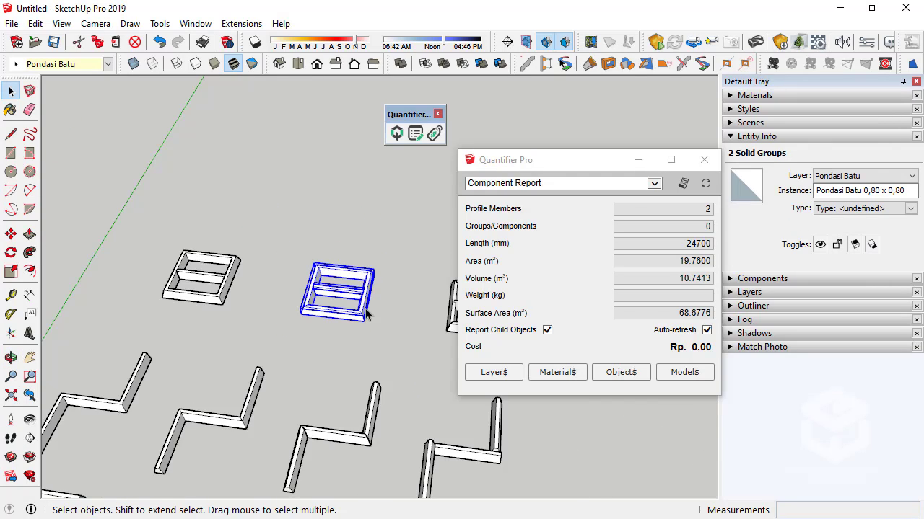
{"action": "scroll", "coordinate": [365, 311], "scroll_direction": "up", "scroll_amount": 3}
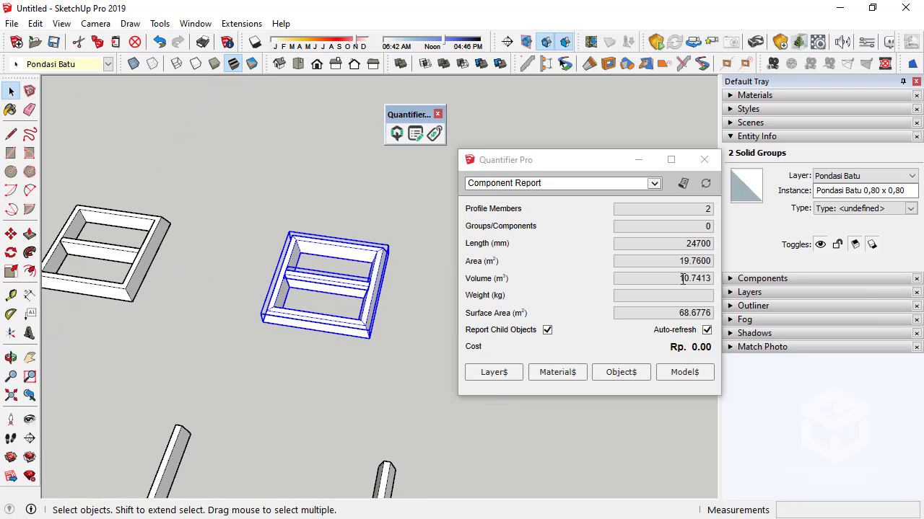
{"action": "mouse_move", "coordinate": [693, 282]}
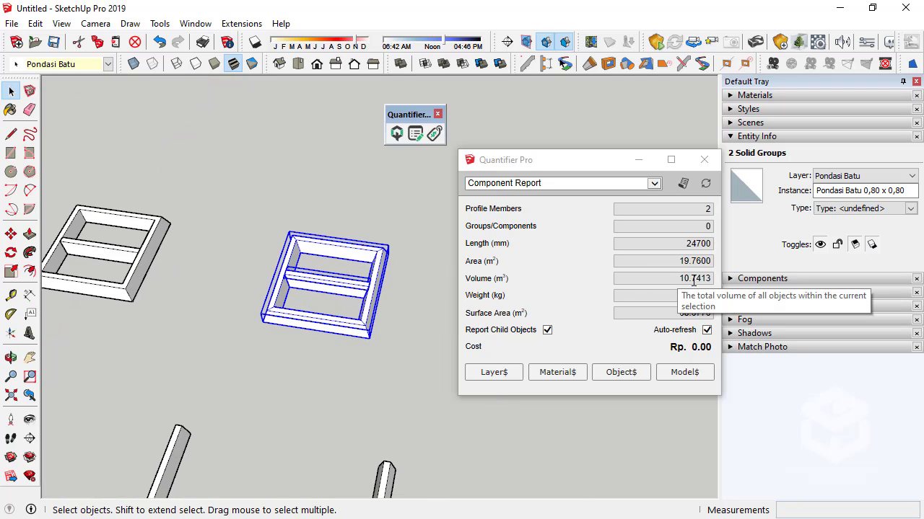
- Select both parts of the manually grouped square foundation and examine their reported length and volume
{"action": "left_click", "coordinate": [140, 267]}
{"action": "left_click", "coordinate": [130, 257], "text": "shift"}
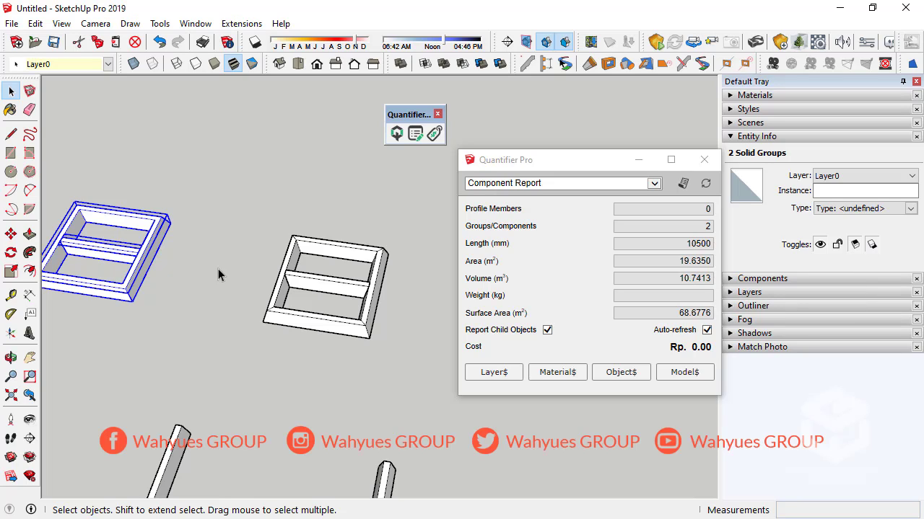
{"action": "double_click", "coordinate": [681, 243]}
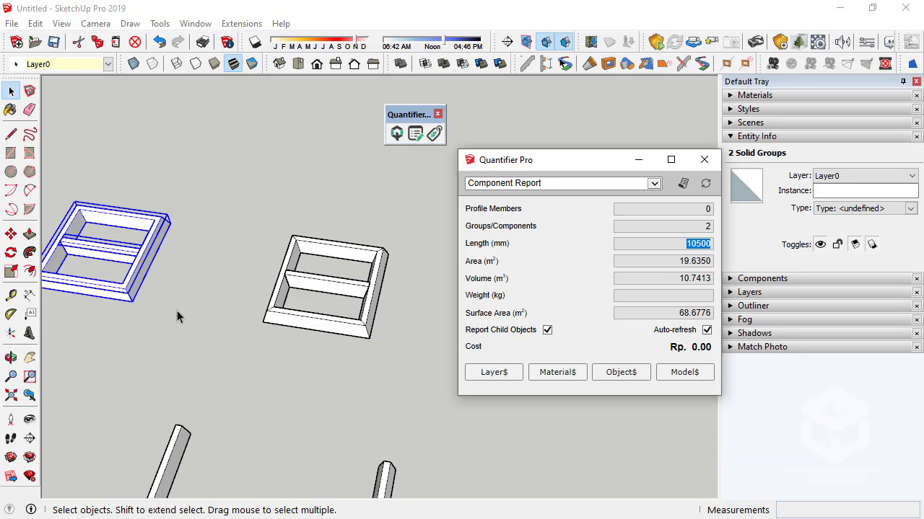
{"action": "middle_click_drag", "start_coordinate": [176, 310], "coordinate": [108, 305]}
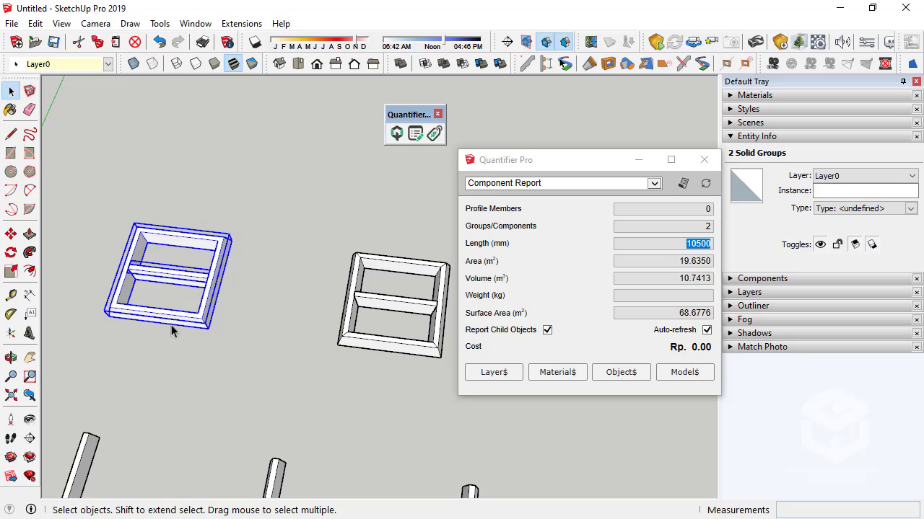
{"action": "left_click", "coordinate": [177, 204]}
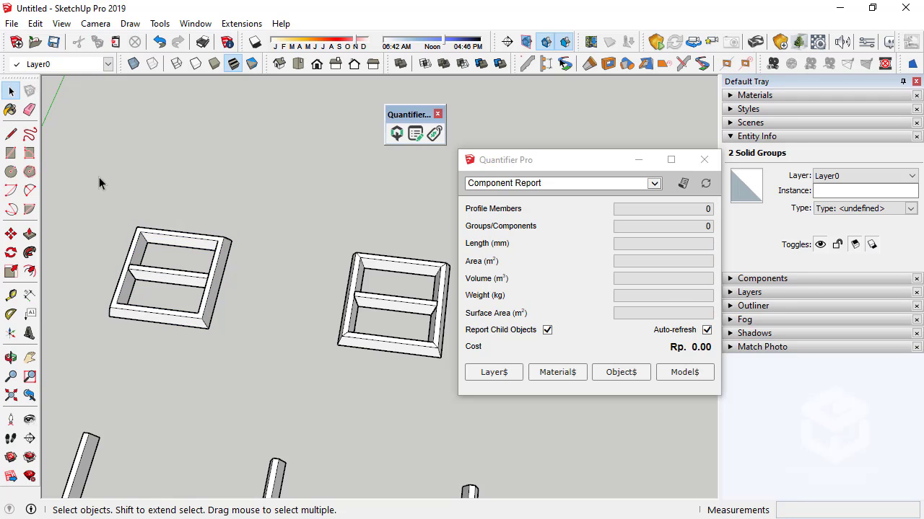
- Inspect the component report of only the trimmed dividing beam in the profile foundation
{"action": "scroll", "coordinate": [87, 133], "scroll_direction": "down", "scroll_amount": 3}
{"action": "scroll", "coordinate": [268, 252], "scroll_direction": "up", "scroll_amount": 8}
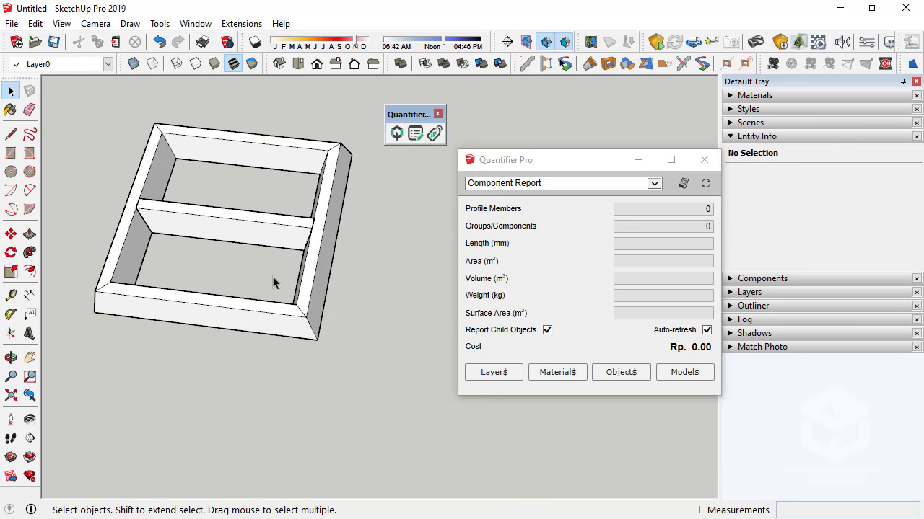
{"action": "left_click", "coordinate": [231, 242]}
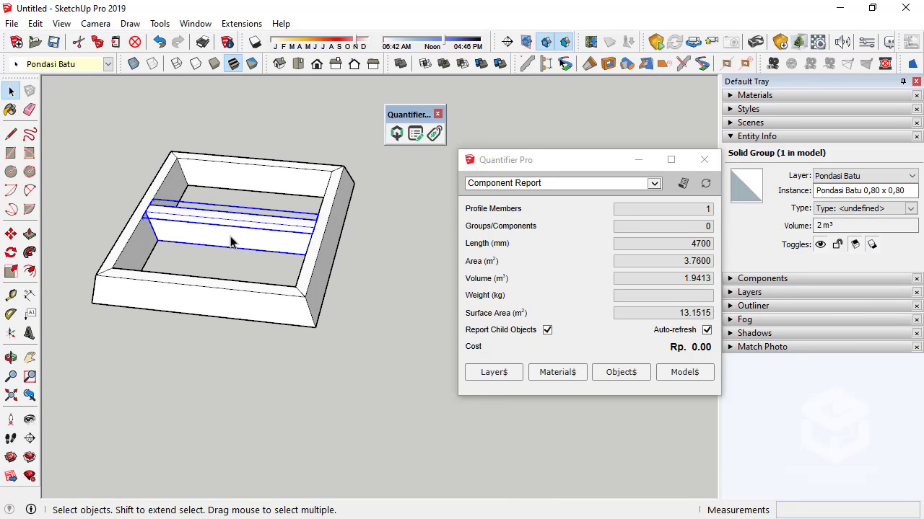
- Compare the component report of the square member plus its trimmed dividing beam with that of the beam alone, and clear the selection
{"action": "left_click", "coordinate": [238, 182], "text": "ctrl"}
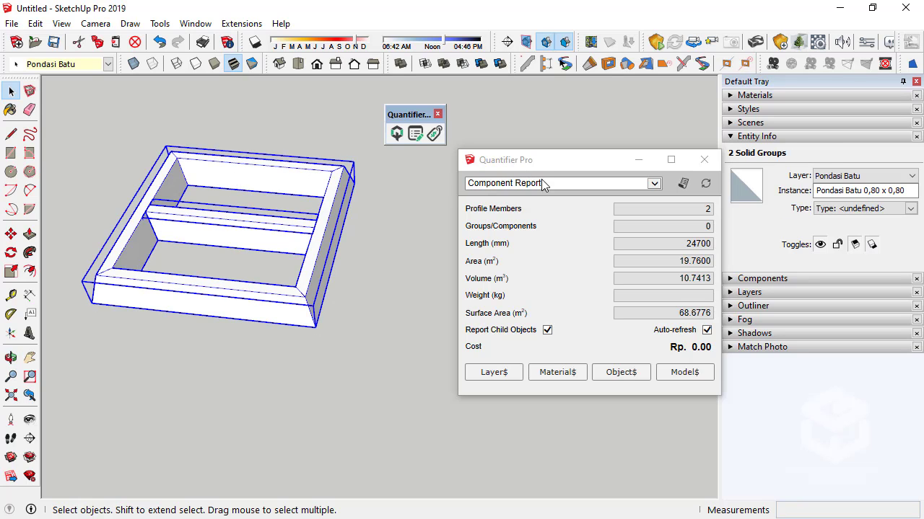
{"action": "middle_click_drag", "start_coordinate": [258, 264], "coordinate": [332, 209]}
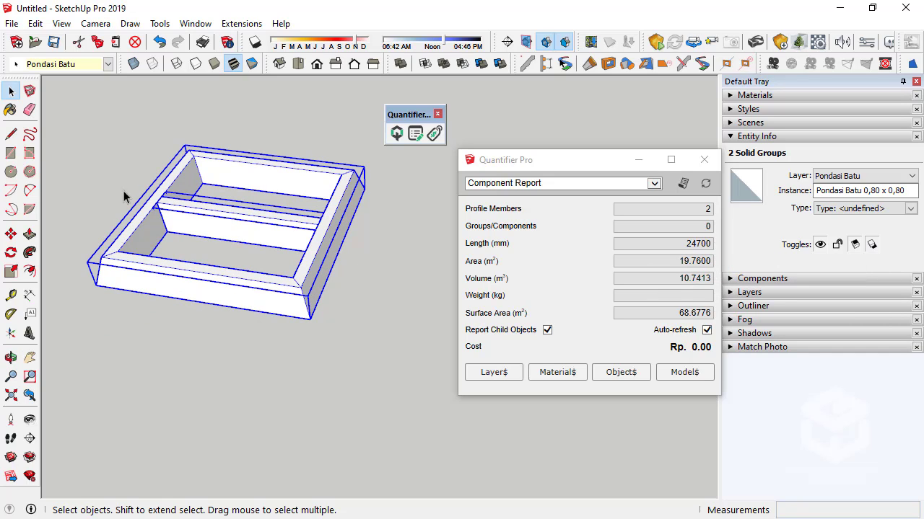
{"action": "left_click", "coordinate": [176, 216]}
{"action": "middle_click_drag", "start_coordinate": [176, 217], "coordinate": [78, 282]}
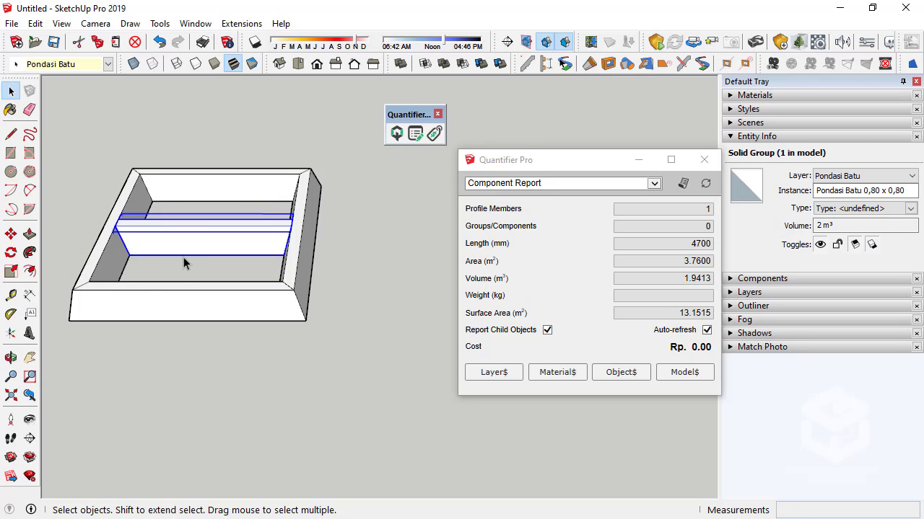
{"action": "middle_click_drag", "start_coordinate": [183, 257], "coordinate": [169, 216]}
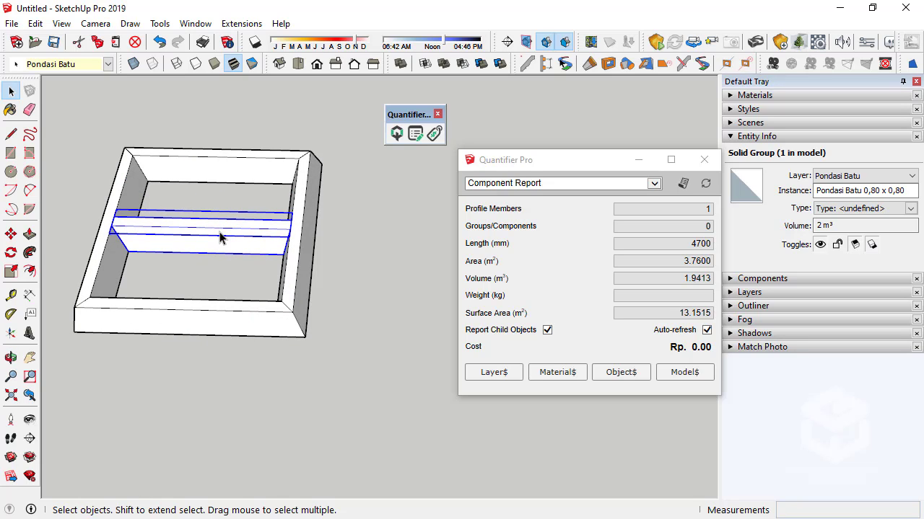
{"action": "left_click", "coordinate": [118, 289]}
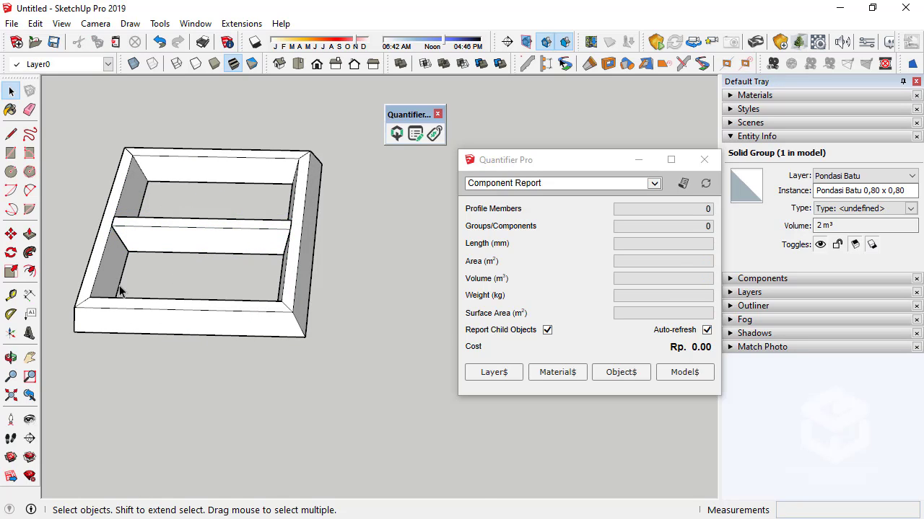
- Examine the butt-jointed square foundation at the end of the row alongside the neighbouring mitred foundations
{"action": "scroll", "coordinate": [77, 295], "scroll_direction": "down", "scroll_amount": 5}
{"action": "scroll", "coordinate": [303, 299], "scroll_direction": "up", "scroll_amount": 6}
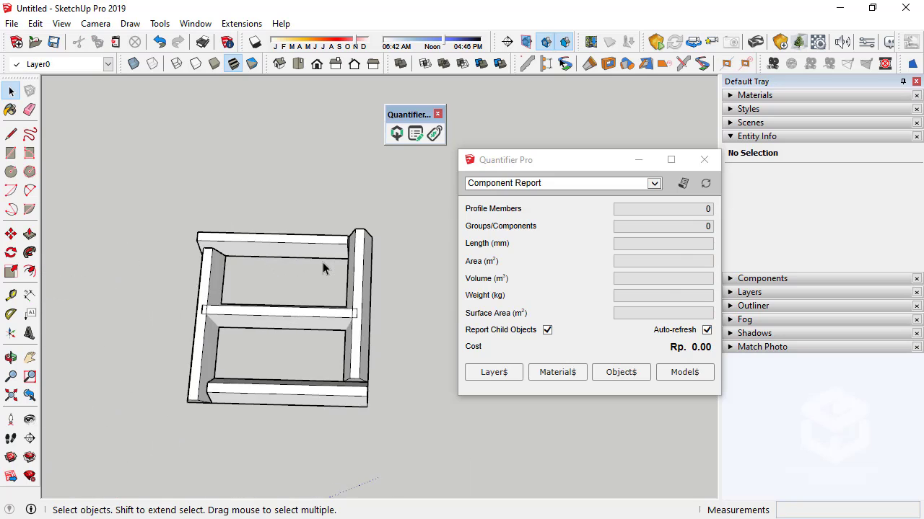
{"action": "scroll", "coordinate": [408, 336], "scroll_direction": "down", "scroll_amount": 2}
{"action": "scroll", "coordinate": [368, 311], "scroll_direction": "down", "scroll_amount": 6}
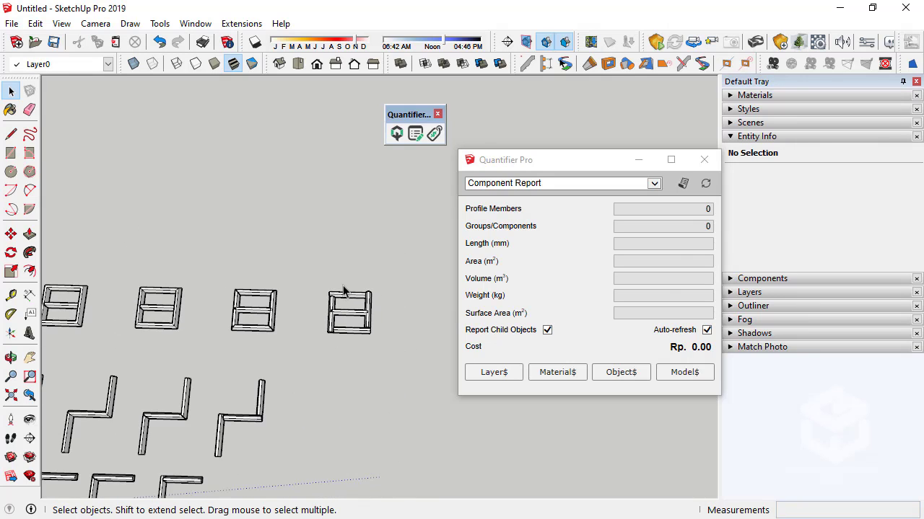
{"action": "middle_click_drag", "start_coordinate": [344, 319], "coordinate": [311, 245]}
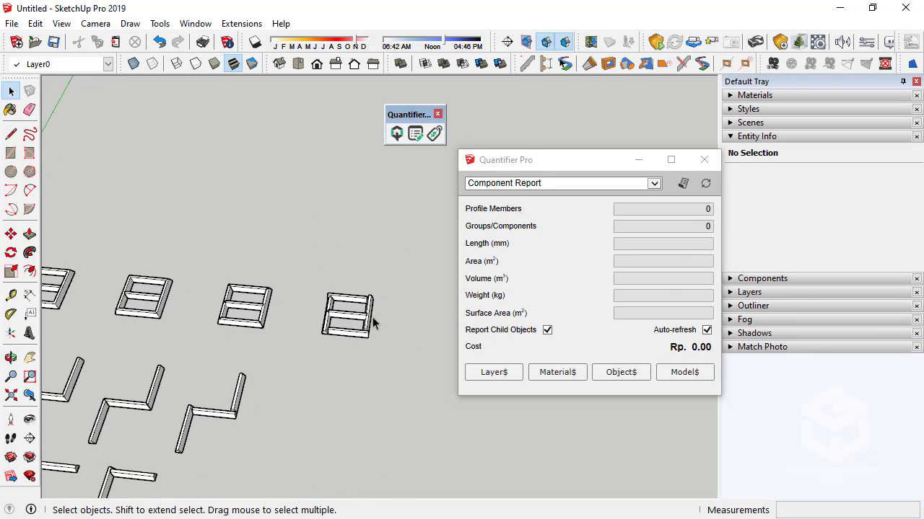
{"action": "scroll", "coordinate": [361, 326], "scroll_direction": "up", "scroll_amount": 2}
{"action": "scroll", "coordinate": [357, 335], "scroll_direction": "up", "scroll_amount": 2}
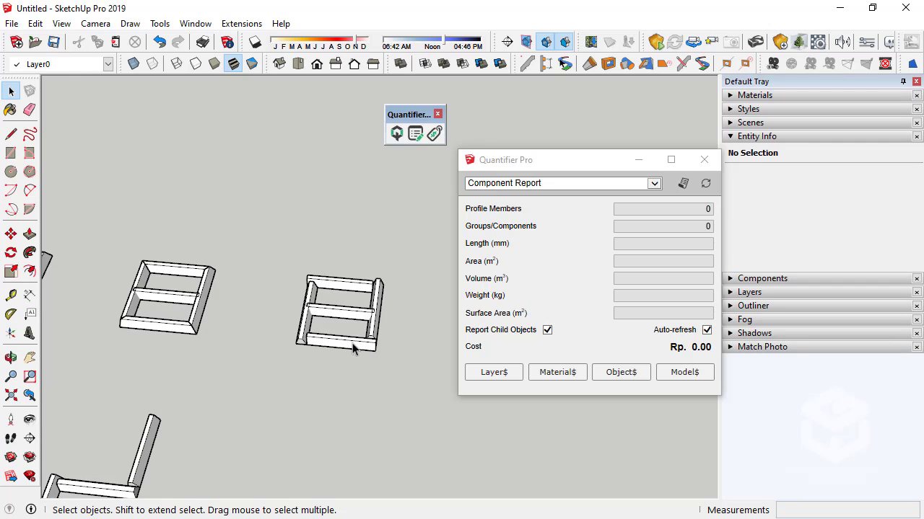
{"action": "scroll", "coordinate": [346, 339], "scroll_direction": "down", "scroll_amount": 4}
{"action": "scroll", "coordinate": [160, 322], "scroll_direction": "up", "scroll_amount": 4}
- Select the trimmed dividing beam of the second square foundation, add its square member, and examine the reported volumes
{"action": "left_click", "coordinate": [150, 296]}
{"action": "scroll", "coordinate": [155, 297], "scroll_direction": "up", "scroll_amount": 3}
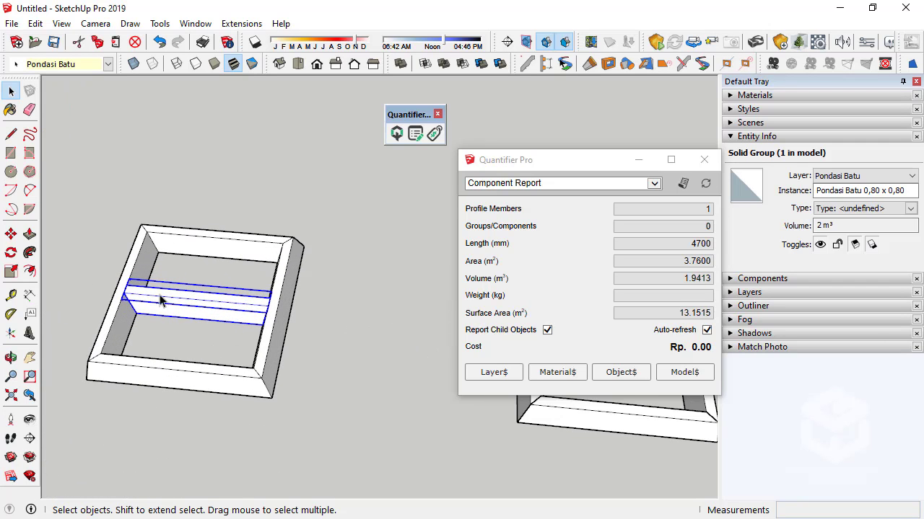
{"action": "scroll", "coordinate": [200, 314], "scroll_direction": "down", "scroll_amount": 2}
{"action": "mouse_move", "coordinate": [494, 283]}
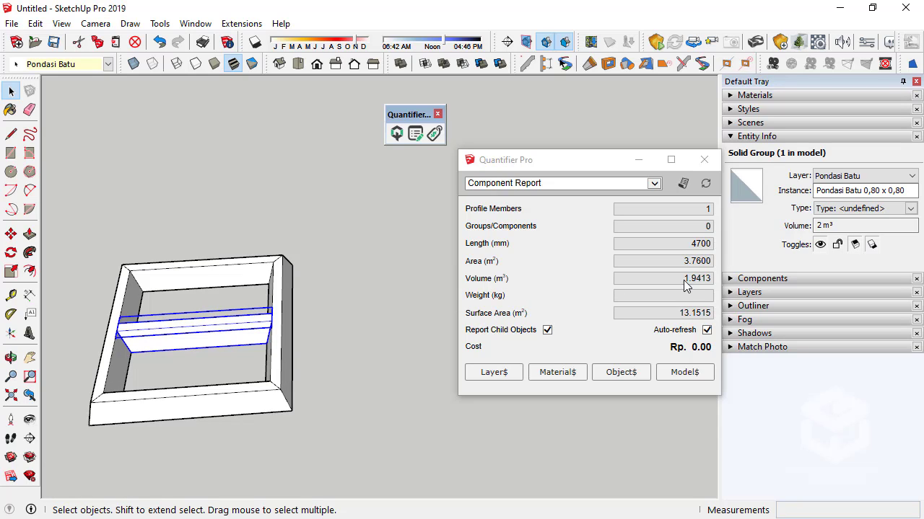
{"action": "left_click", "coordinate": [282, 372], "text": "shift"}
{"action": "middle_click_drag", "start_coordinate": [276, 375], "coordinate": [200, 251]}
{"action": "scroll", "coordinate": [284, 325], "scroll_direction": "down", "scroll_amount": 6}
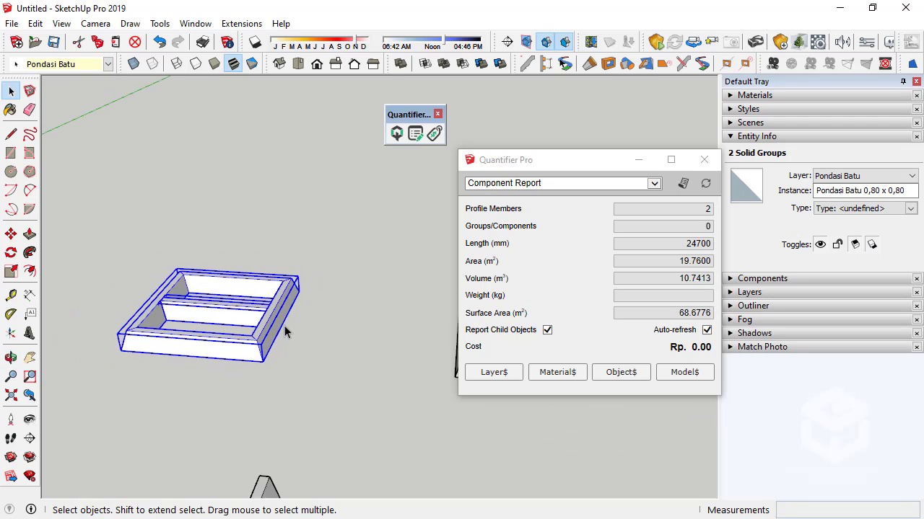
- Move the Quantifier Pro report clear of the model and view all straight, angled and square foundation variants together
{"action": "middle_click_drag", "start_coordinate": [423, 301], "coordinate": [602, 216]}
{"action": "left_click_drag", "start_coordinate": [575, 164], "coordinate": [689, 197]}
{"action": "middle_click_drag", "start_coordinate": [375, 329], "coordinate": [264, 313]}
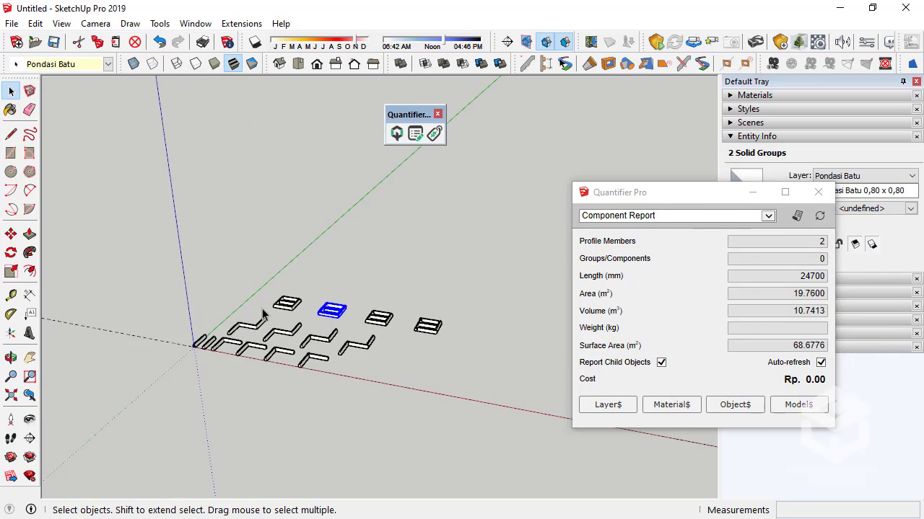
{"action": "scroll", "coordinate": [274, 305], "scroll_direction": "up", "scroll_amount": 5}
{"action": "middle_click_drag", "start_coordinate": [372, 346], "coordinate": [404, 339]}
{"action": "scroll", "coordinate": [336, 261], "scroll_direction": "down", "scroll_amount": 2}
{"action": "middle_click_drag", "start_coordinate": [337, 264], "coordinate": [426, 334]}
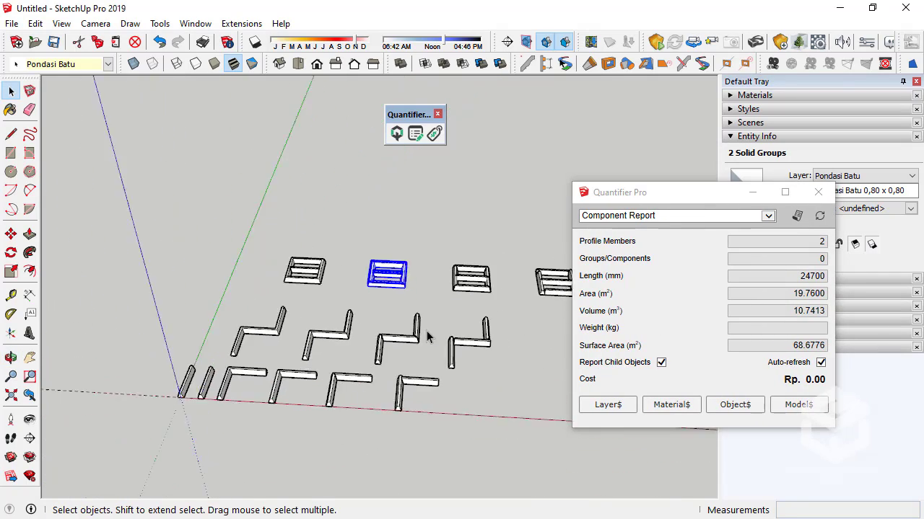
- Examine the selected profile foundation up close, checking its mitred corners and the trimmed ends of the dividing beam against its report
{"action": "scroll", "coordinate": [427, 334], "scroll_direction": "up", "scroll_amount": 5}
{"action": "scroll", "coordinate": [300, 311], "scroll_direction": "up", "scroll_amount": 1}
{"action": "middle_click_drag", "start_coordinate": [299, 311], "coordinate": [346, 294]}
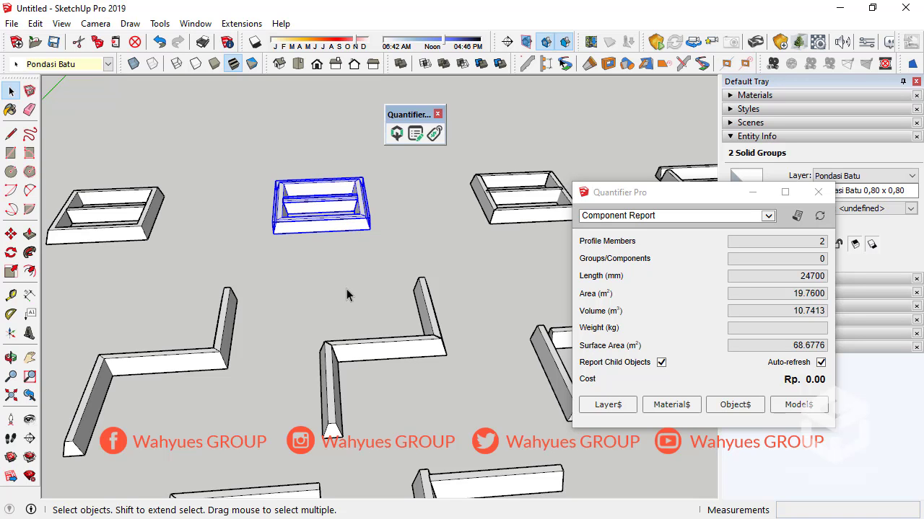
{"action": "middle_click_drag", "start_coordinate": [346, 293], "coordinate": [343, 382]}
{"action": "scroll", "coordinate": [383, 284], "scroll_direction": "down", "scroll_amount": 3}
{"action": "scroll", "coordinate": [324, 258], "scroll_direction": "up", "scroll_amount": 4}
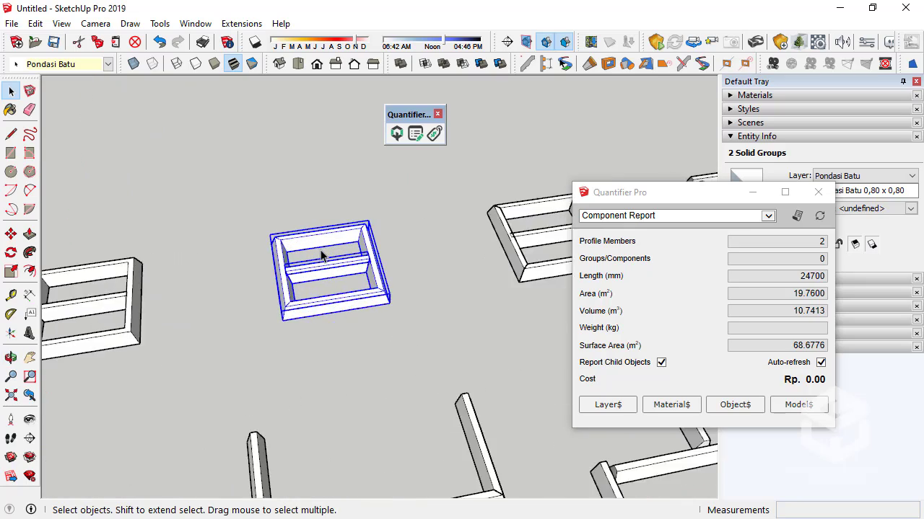
{"action": "middle_click_drag", "start_coordinate": [324, 258], "coordinate": [404, 315]}
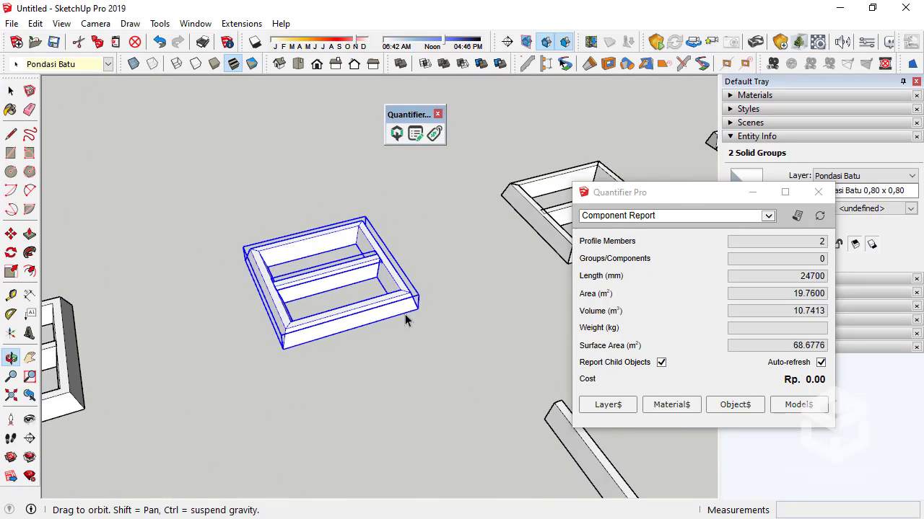
{"action": "scroll", "coordinate": [368, 274], "scroll_direction": "up", "scroll_amount": 3}
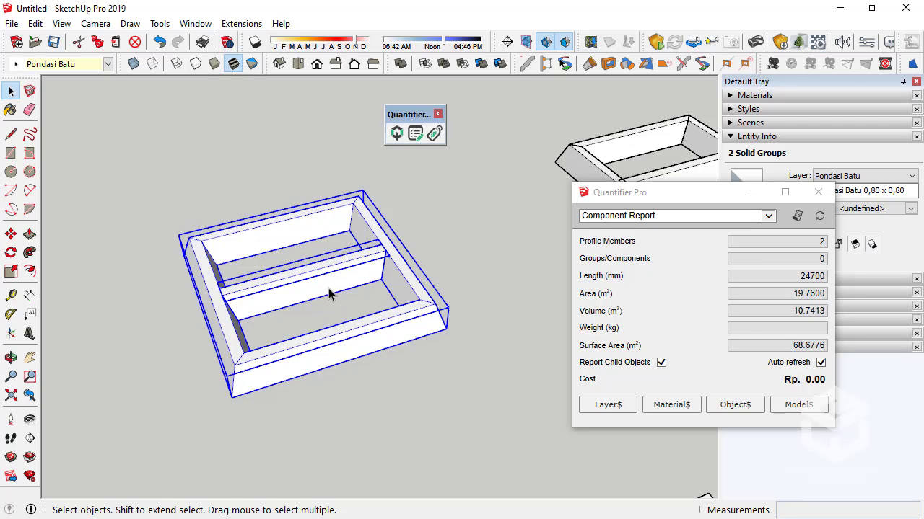
{"action": "middle_click_drag", "start_coordinate": [330, 295], "coordinate": [293, 282]}
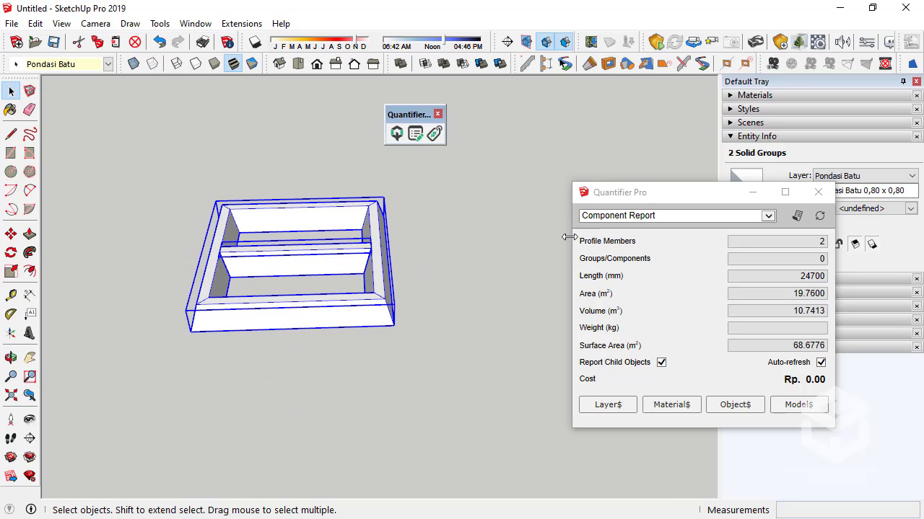
- Reposition the Quantifier Pro report closer to the selected foundation and clear the selection
{"action": "left_click_drag", "start_coordinate": [643, 191], "coordinate": [527, 227]}
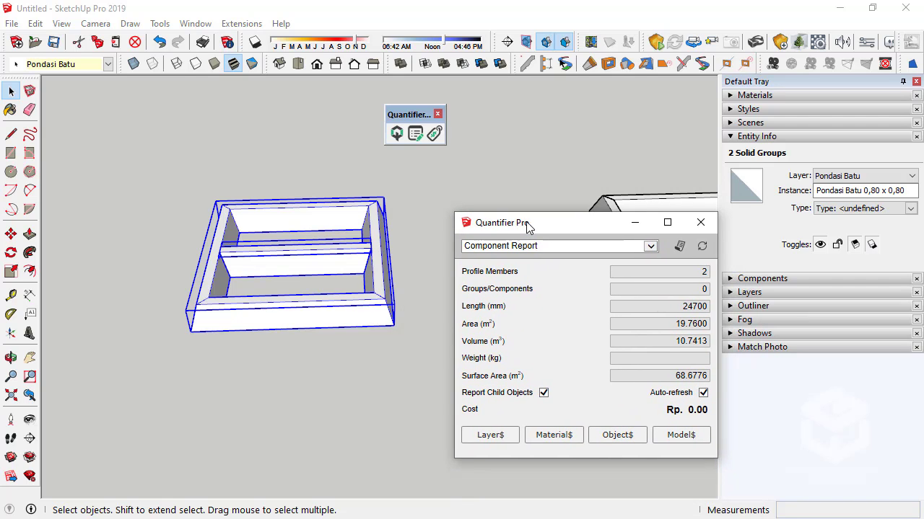
{"action": "middle_click_drag", "start_coordinate": [323, 302], "coordinate": [312, 273]}
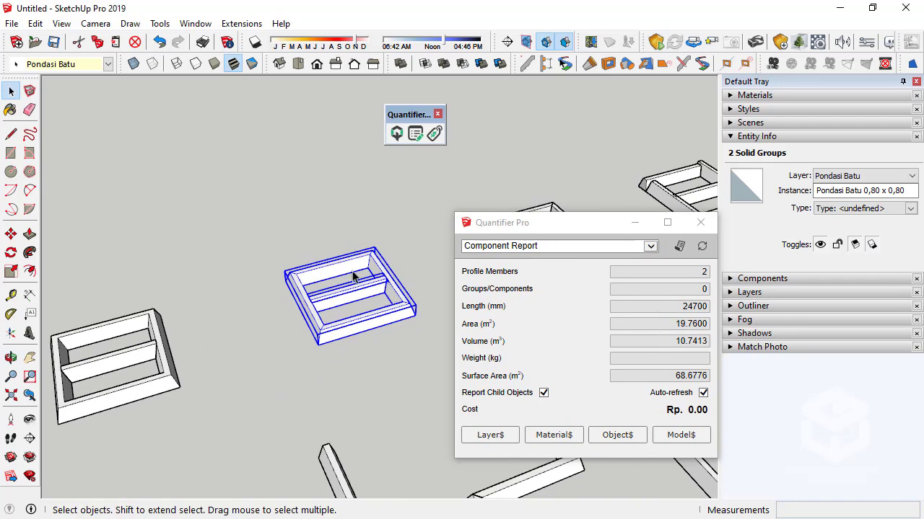
{"action": "left_click", "coordinate": [359, 240]}
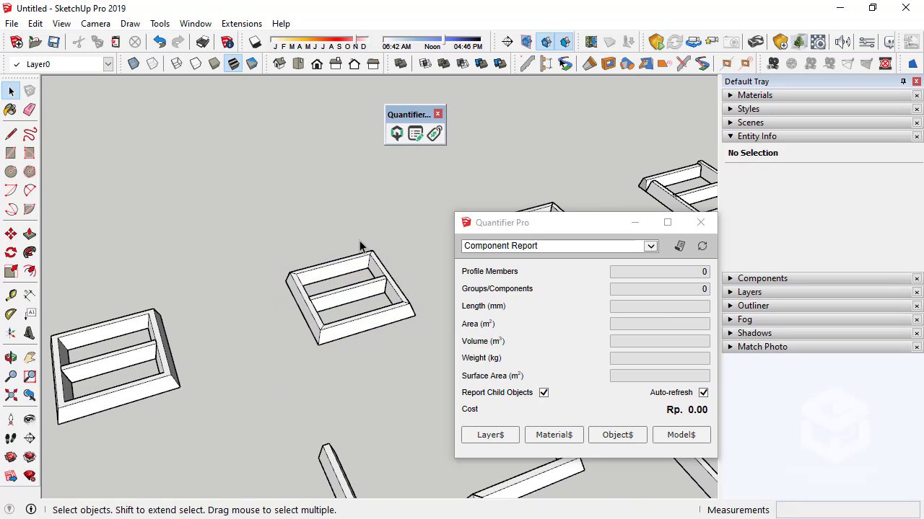